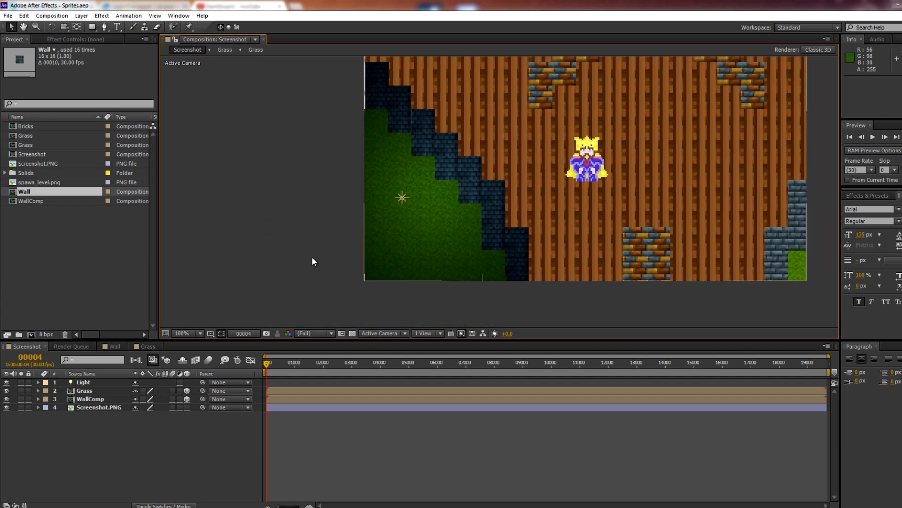
Delete the Light layer from the Screenshot composition and turn on the lights inside the Wall and Grass tile compositions.
{"action": "left_click", "coordinate": [94, 382]}
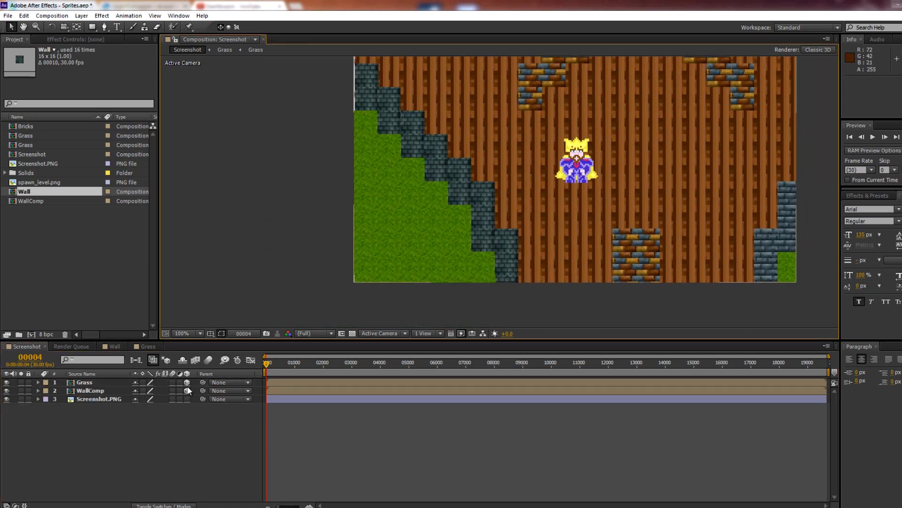
{"action": "left_click", "coordinate": [114, 346]}
{"action": "left_click", "coordinate": [7, 381]}
{"action": "left_click", "coordinate": [149, 347]}
{"action": "left_click", "coordinate": [7, 382]}
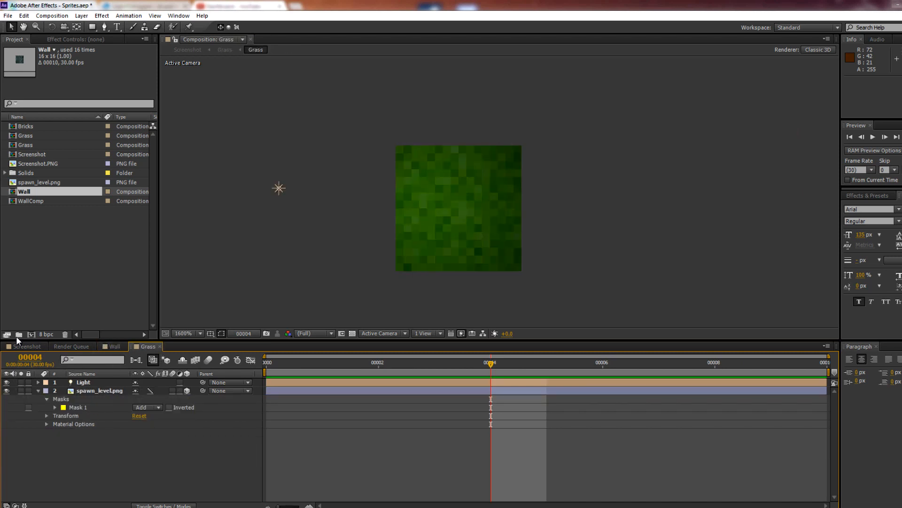
Reposition the light in the Grass tile composition over the tile's centre, at about 8.0, 7.3, -19.3.
{"action": "left_click", "coordinate": [21, 346]}
{"action": "left_click_drag", "start_coordinate": [401, 216], "coordinate": [389, 221]}
{"action": "left_click", "coordinate": [148, 346]}
{"action": "left_click", "coordinate": [266, 187]}
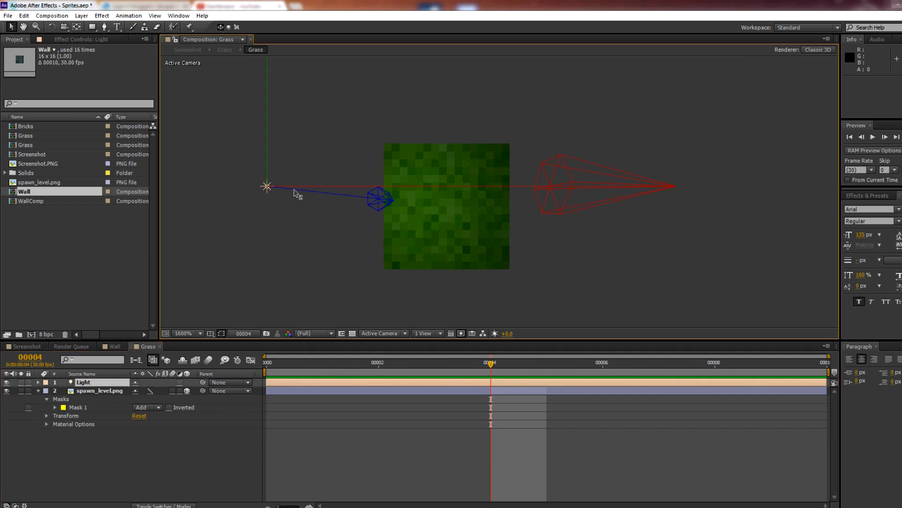
{"action": "left_click", "coordinate": [565, 188]}
{"action": "left_click_drag", "start_coordinate": [223, 170], "coordinate": [292, 211]}
{"action": "left_click_drag", "start_coordinate": [564, 188], "coordinate": [611, 190]}
{"action": "left_click_drag", "start_coordinate": [443, 205], "coordinate": [452, 182]}
{"action": "scroll", "coordinate": [437, 230], "scroll_direction": "up", "scroll_amount": 2}
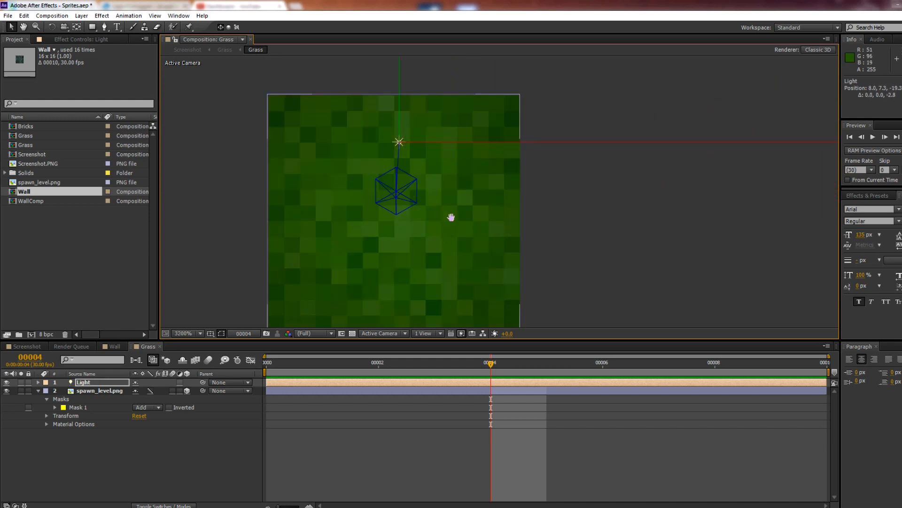
Compare the grass tile with its light off and on, and examine the tiled grass in the Screenshot composition.
{"action": "left_click", "coordinate": [10, 383]}
{"action": "left_click", "coordinate": [9, 383]}
{"action": "left_click", "coordinate": [9, 383]}
{"action": "left_click", "coordinate": [9, 383]}
{"action": "left_click", "coordinate": [27, 347]}
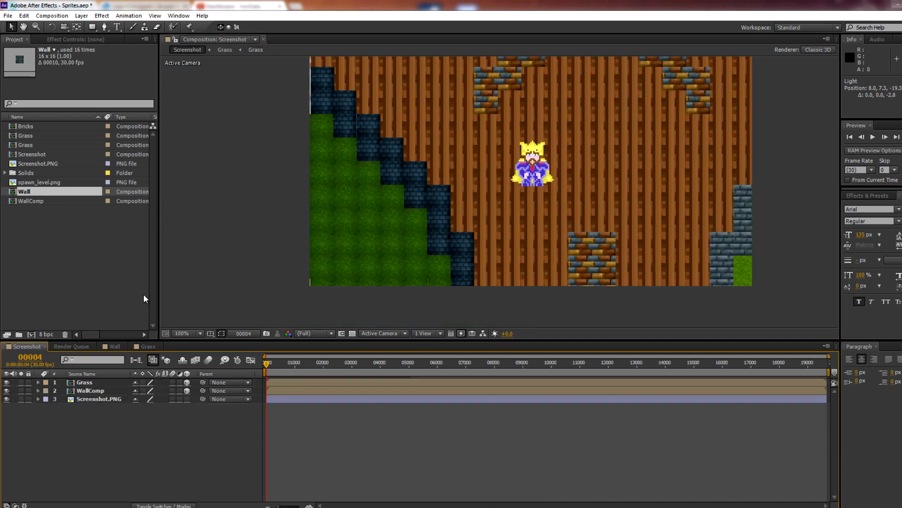
{"action": "scroll", "coordinate": [332, 237], "scroll_direction": "up", "scroll_amount": 4}
{"action": "left_click_drag", "start_coordinate": [268, 277], "coordinate": [383, 217]}
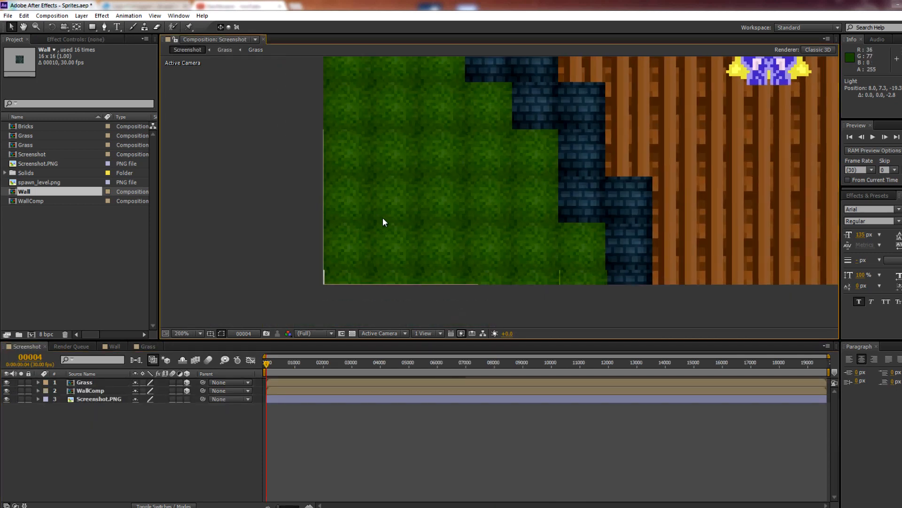
{"action": "left_click_drag", "start_coordinate": [408, 143], "coordinate": [388, 176]}
{"action": "left_click_drag", "start_coordinate": [485, 177], "coordinate": [401, 210]}
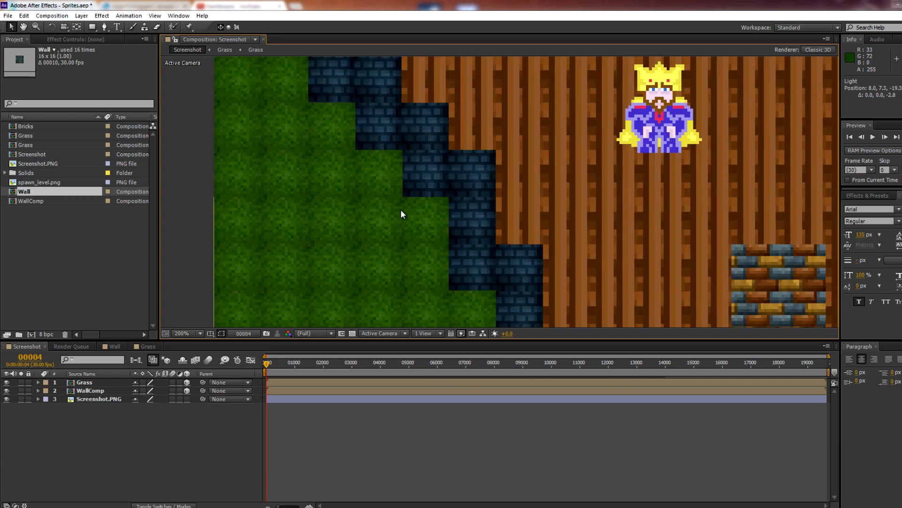
{"action": "left_click_drag", "start_coordinate": [349, 240], "coordinate": [391, 213]}
In the Wall composition, change the light's color to a paler blue and set its intensity to 138%.
{"action": "left_click", "coordinate": [113, 346]}
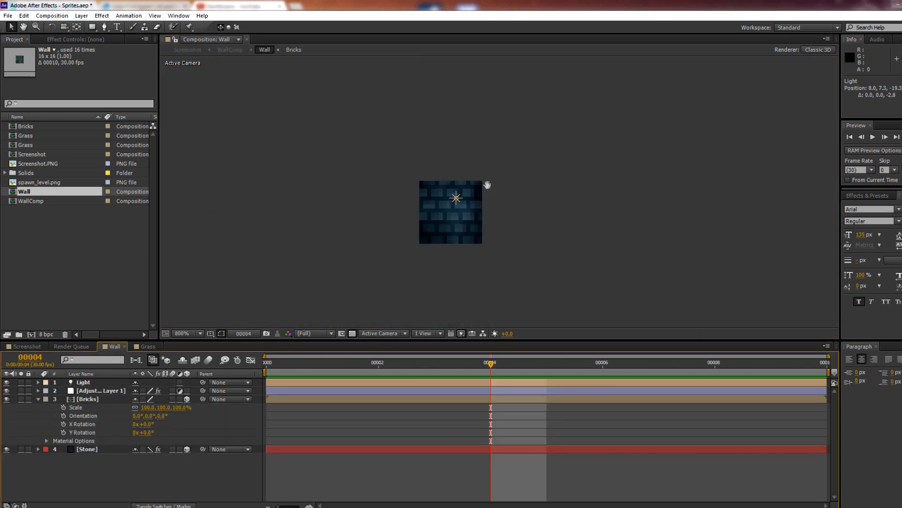
{"action": "scroll", "coordinate": [472, 163], "scroll_direction": "up", "scroll_amount": 5}
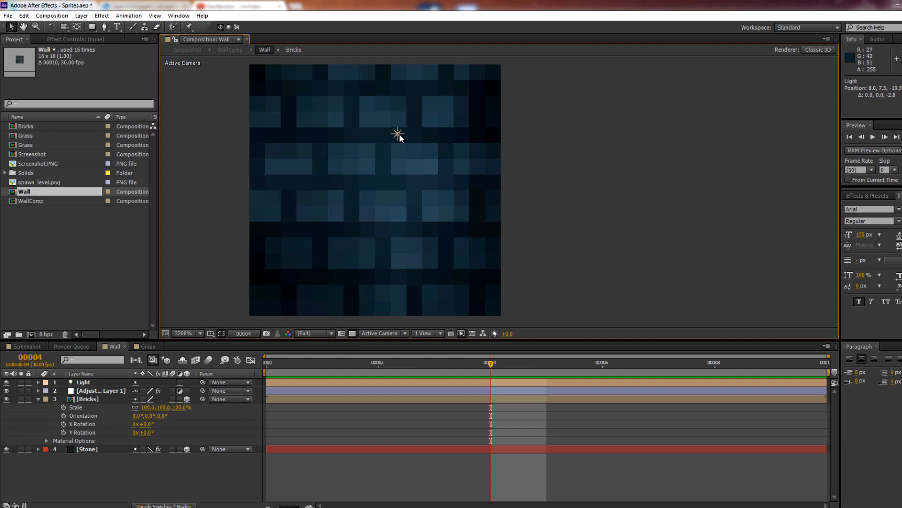
{"action": "left_click", "coordinate": [398, 134]}
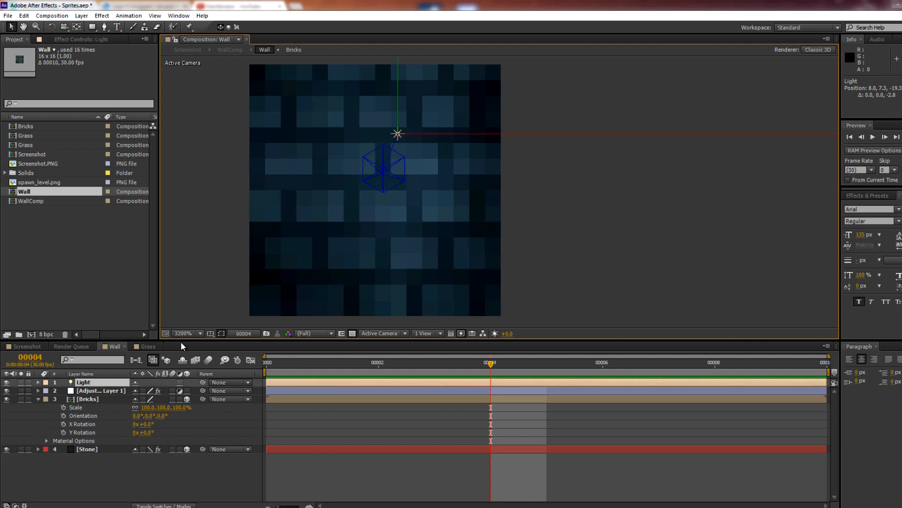
{"action": "left_click", "coordinate": [38, 382]}
{"action": "left_click", "coordinate": [47, 390]}
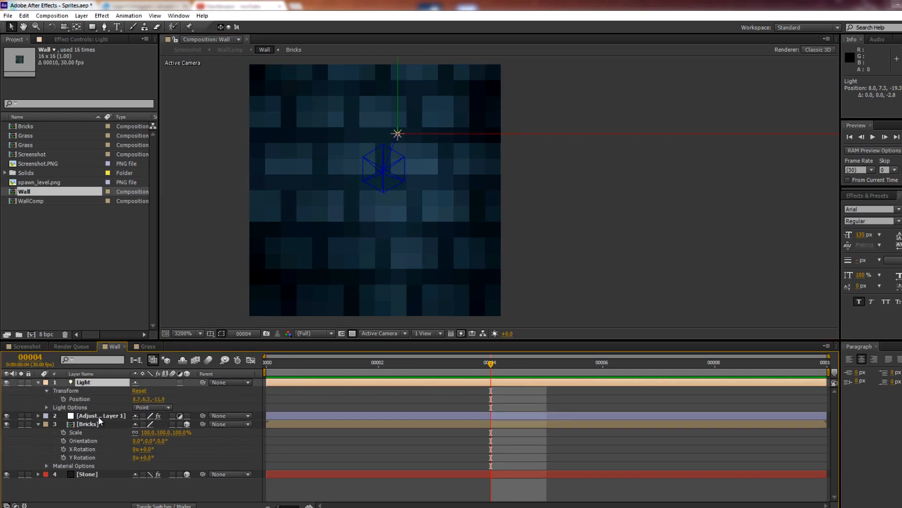
{"action": "left_click", "coordinate": [47, 407]}
{"action": "left_click", "coordinate": [47, 391]}
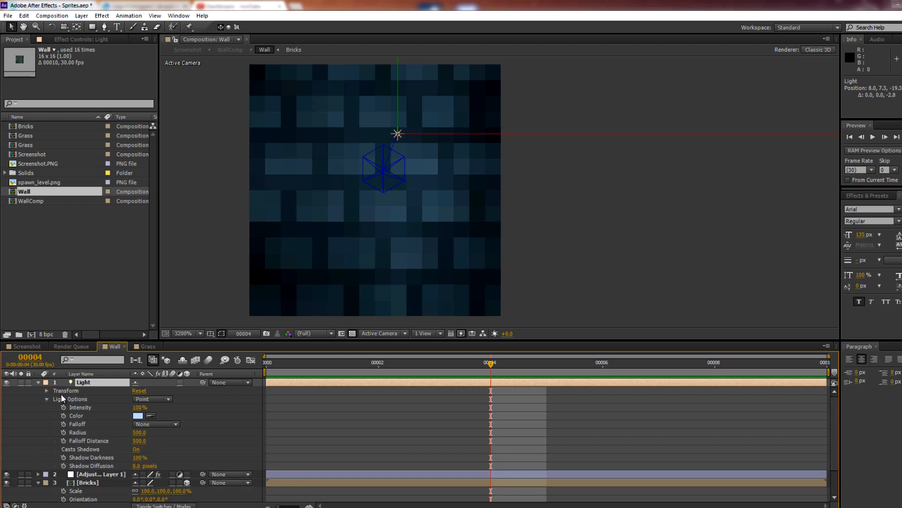
{"action": "left_click", "coordinate": [137, 416]}
{"action": "left_click_drag", "start_coordinate": [382, 225], "coordinate": [379, 215]}
{"action": "left_click", "coordinate": [560, 221]}
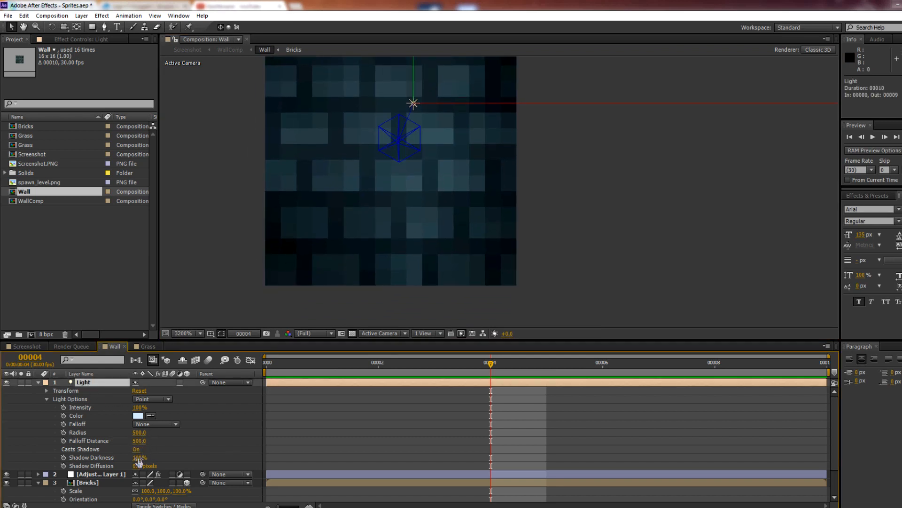
{"action": "left_click_drag", "start_coordinate": [140, 408], "coordinate": [158, 408]}
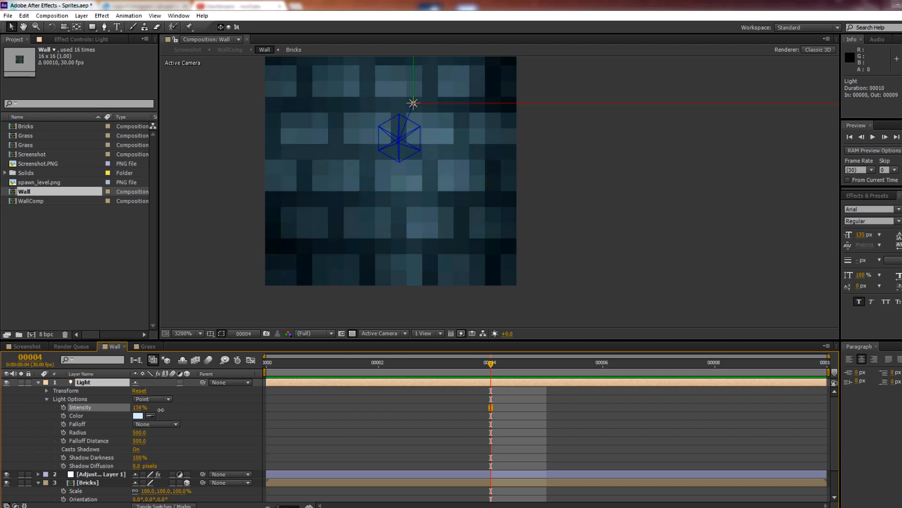
Check the brighter walls in the Screenshot composition and move the Wall light lower and farther from the tile, to about 8.7, 7.8, -16.
{"action": "left_click", "coordinate": [27, 346]}
{"action": "left_click_drag", "start_coordinate": [433, 211], "coordinate": [421, 226]}
{"action": "left_click_drag", "start_coordinate": [462, 172], "coordinate": [334, 95]}
{"action": "left_click_drag", "start_coordinate": [324, 177], "coordinate": [320, 210]}
{"action": "left_click", "coordinate": [112, 347]}
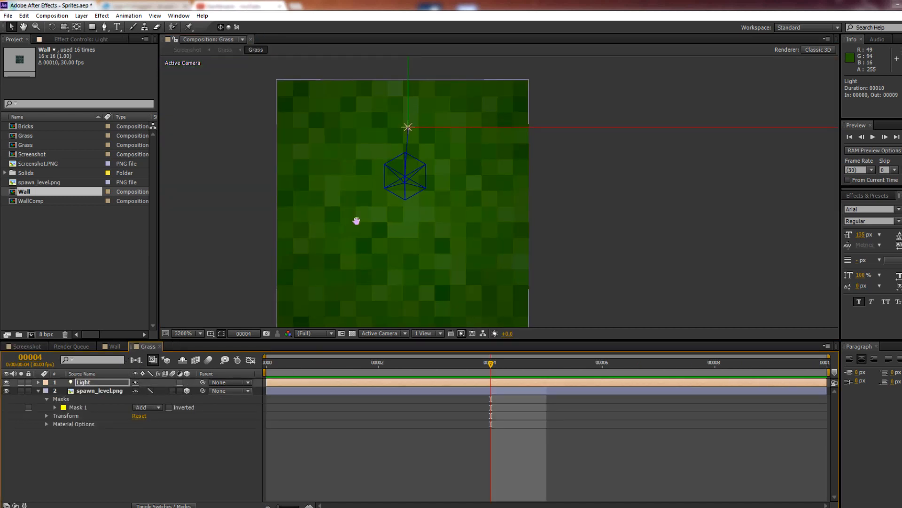
{"action": "left_click_drag", "start_coordinate": [426, 213], "coordinate": [478, 220]}
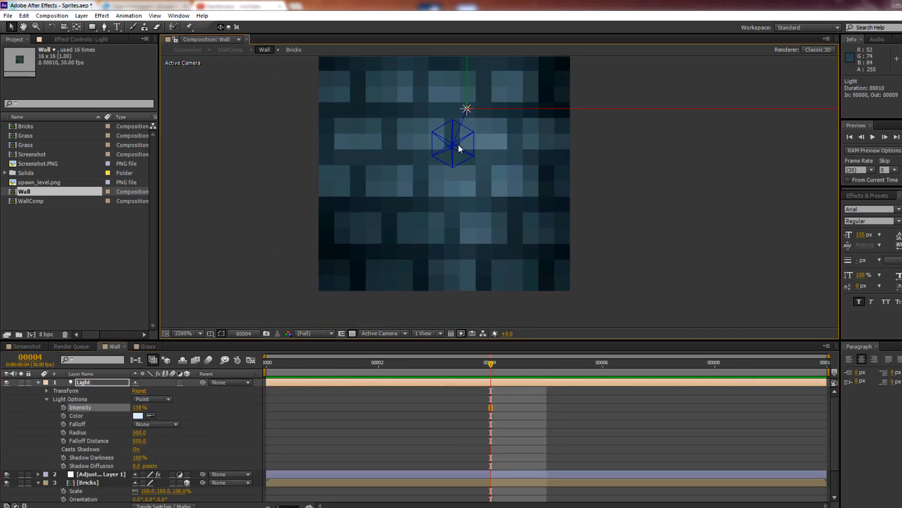
{"action": "key", "text": "comma"}
{"action": "left_click_drag", "start_coordinate": [508, 111], "coordinate": [493, 153]}
{"action": "scroll", "coordinate": [473, 83], "scroll_direction": "down", "scroll_amount": 1}
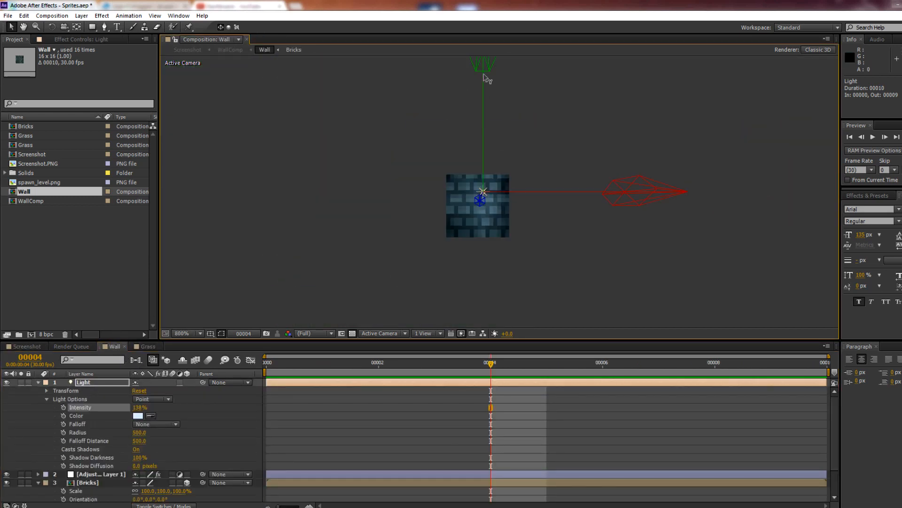
{"action": "left_click_drag", "start_coordinate": [482, 86], "coordinate": [480, 135]}
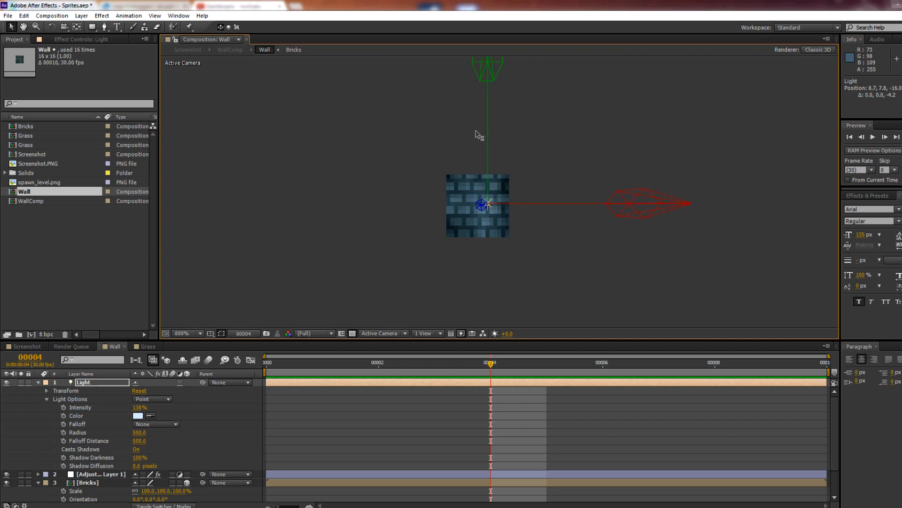
Compare the wall tile with its light off and on, and shift the light horizontally to an X position of about 7.6.
{"action": "scroll", "coordinate": [498, 204], "scroll_direction": "up", "scroll_amount": 2}
{"action": "left_click", "coordinate": [7, 383]}
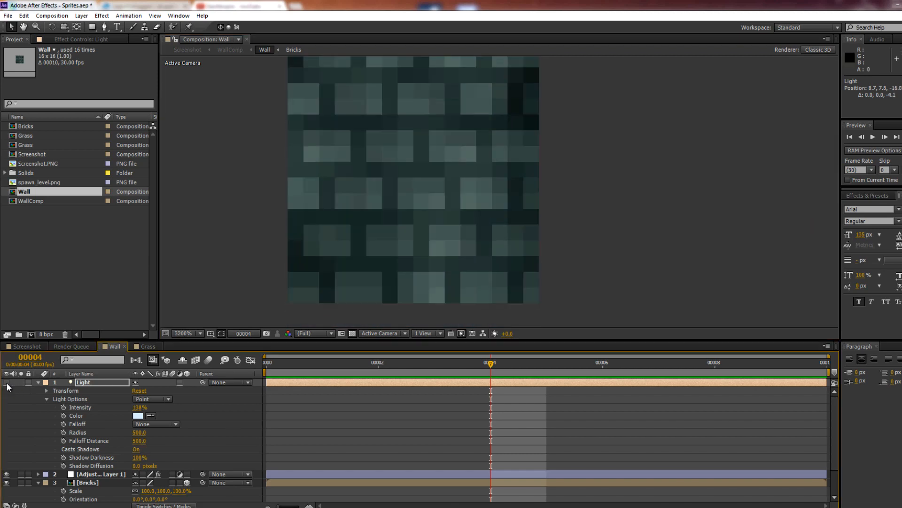
{"action": "left_click", "coordinate": [6, 382]}
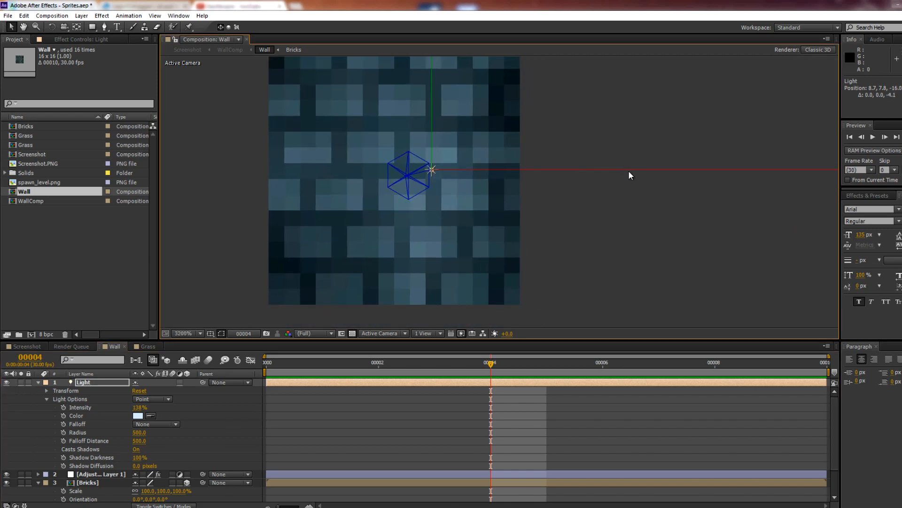
{"action": "key", "text": "comma"}
{"action": "left_click_drag", "start_coordinate": [615, 181], "coordinate": [607, 181]}
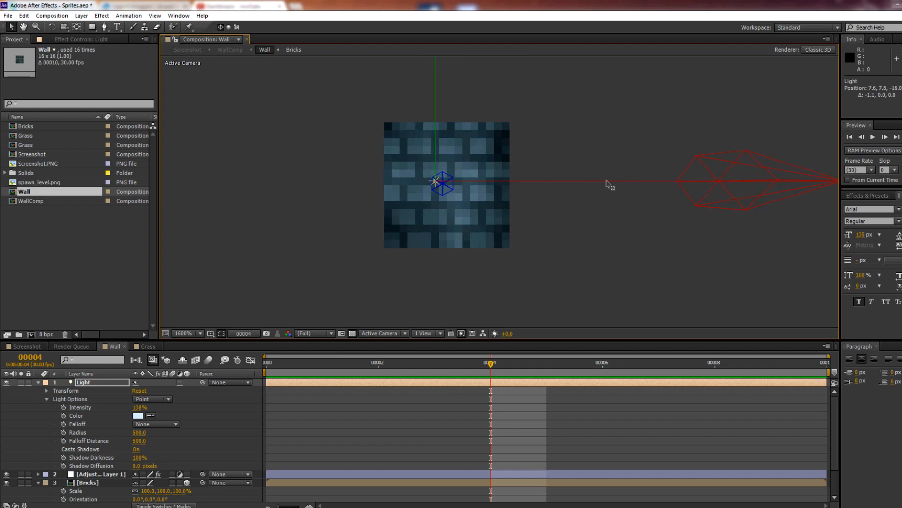
Examine the relit wall and grass tiles up close in the Screenshot composition.
{"action": "left_click", "coordinate": [27, 346]}
{"action": "scroll", "coordinate": [405, 241], "scroll_direction": "down", "scroll_amount": 2}
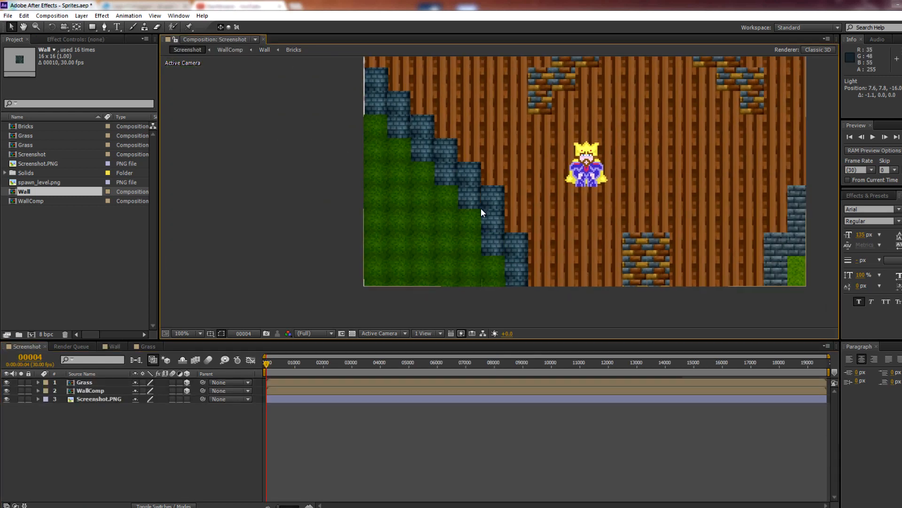
{"action": "scroll", "coordinate": [442, 206], "scroll_direction": "up", "scroll_amount": 3}
{"action": "left_click_drag", "start_coordinate": [551, 154], "coordinate": [439, 306]}
{"action": "scroll", "coordinate": [473, 145], "scroll_direction": "down", "scroll_amount": 1}
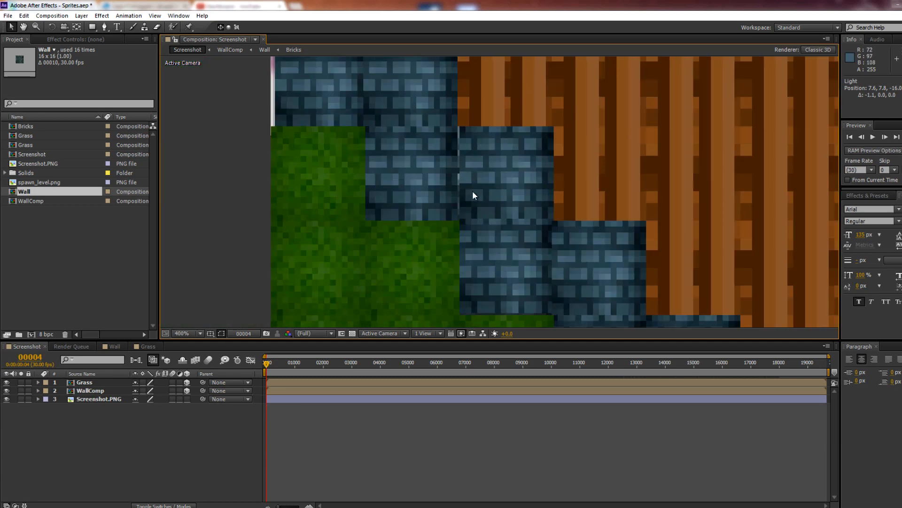
{"action": "left_click_drag", "start_coordinate": [577, 216], "coordinate": [557, 204]}
{"action": "scroll", "coordinate": [556, 204], "scroll_direction": "up", "scroll_amount": 1}
{"action": "left_click_drag", "start_coordinate": [605, 287], "coordinate": [557, 118]}
Open the WallComp composition and inspect its staircase of wall tiles up close.
{"action": "left_click", "coordinate": [80, 383]}
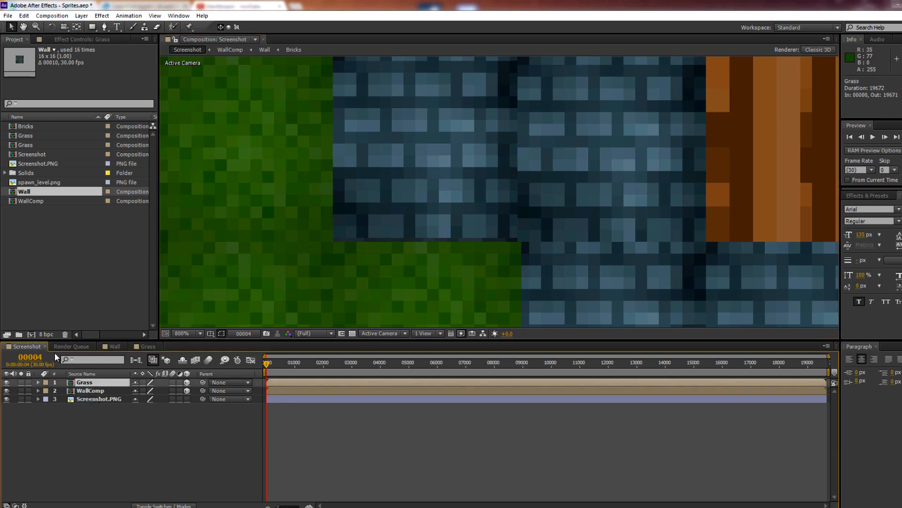
{"action": "double_click", "coordinate": [80, 392]}
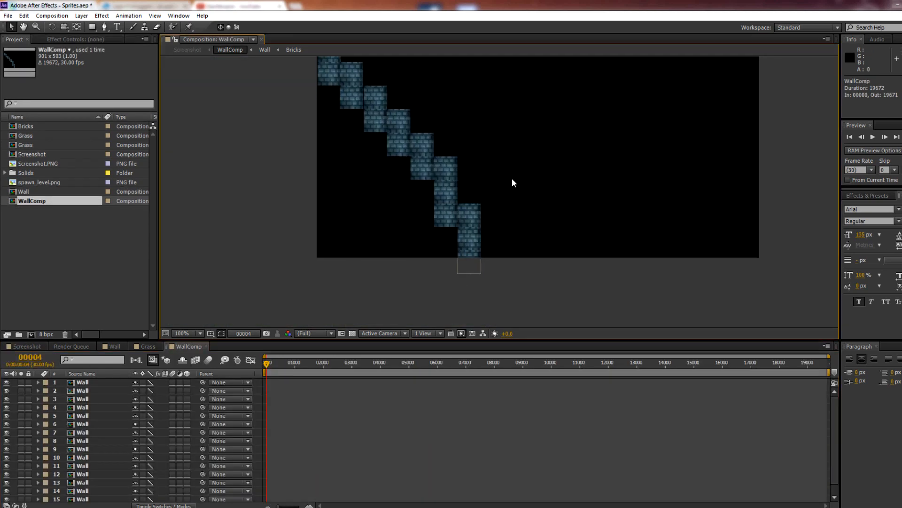
{"action": "scroll", "coordinate": [512, 179], "scroll_direction": "up", "scroll_amount": 5}
{"action": "left_click_drag", "start_coordinate": [575, 198], "coordinate": [387, 208]}
{"action": "scroll", "coordinate": [416, 197], "scroll_direction": "down", "scroll_amount": 1}
{"action": "left_click_drag", "start_coordinate": [580, 137], "coordinate": [466, 51]}
Return to the Screenshot composition and inspect the seams between neighbouring wall tiles.
{"action": "left_click", "coordinate": [33, 346]}
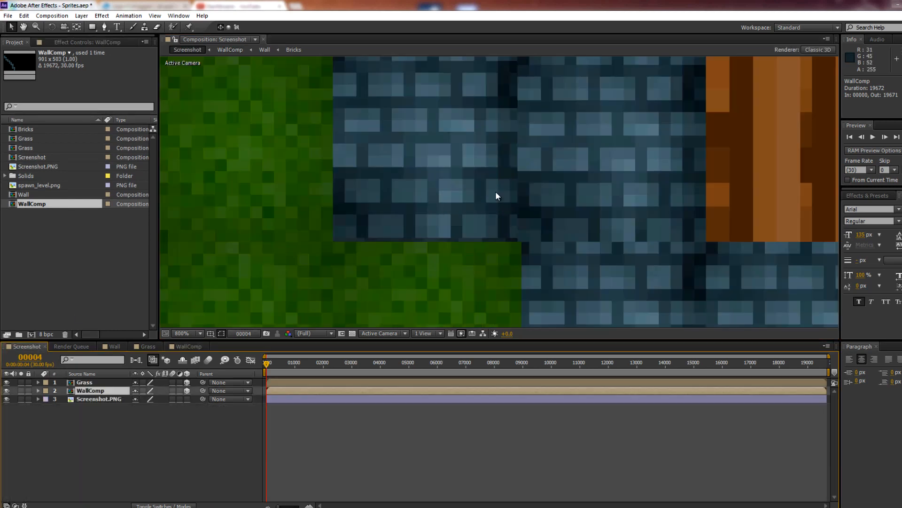
{"action": "left_click_drag", "start_coordinate": [495, 194], "coordinate": [458, 241]}
{"action": "left_click_drag", "start_coordinate": [531, 138], "coordinate": [563, 200]}
{"action": "left_click_drag", "start_coordinate": [319, 89], "coordinate": [363, 133]}
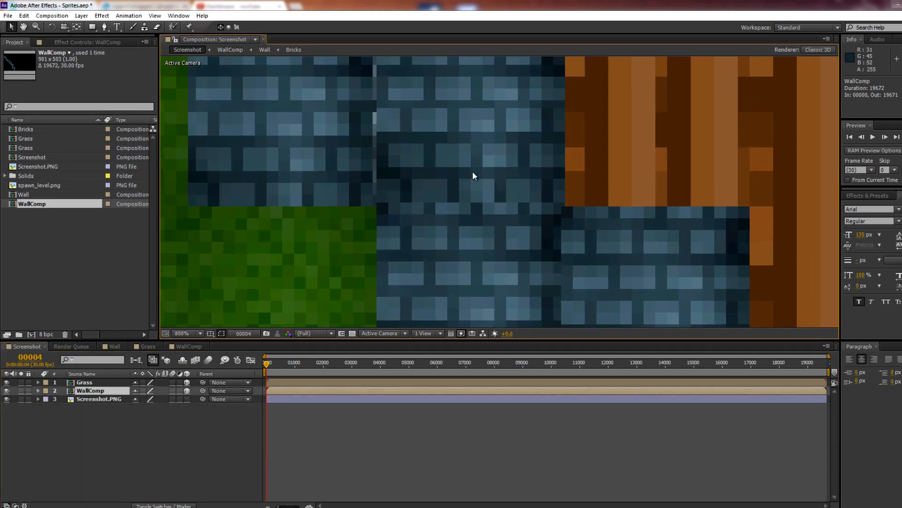
{"action": "scroll", "coordinate": [472, 176], "scroll_direction": "down", "scroll_amount": 1}
{"action": "left_click_drag", "start_coordinate": [594, 193], "coordinate": [513, 173]}
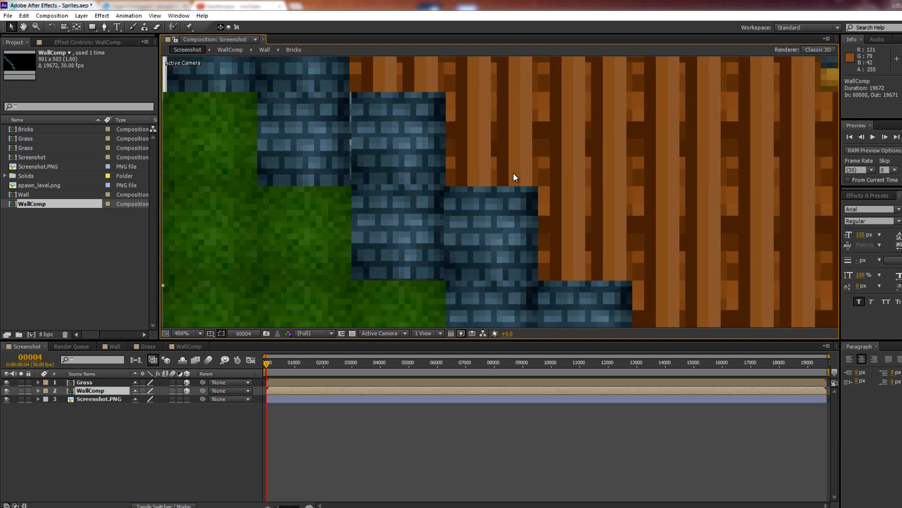
Toggle the WallComp layer's visibility to compare the relit walls with the original screenshot, leaving the layer visible.
{"action": "left_click", "coordinate": [7, 398]}
{"action": "left_click", "coordinate": [4, 391]}
{"action": "left_click", "coordinate": [4, 391]}
{"action": "left_click", "coordinate": [4, 391]}
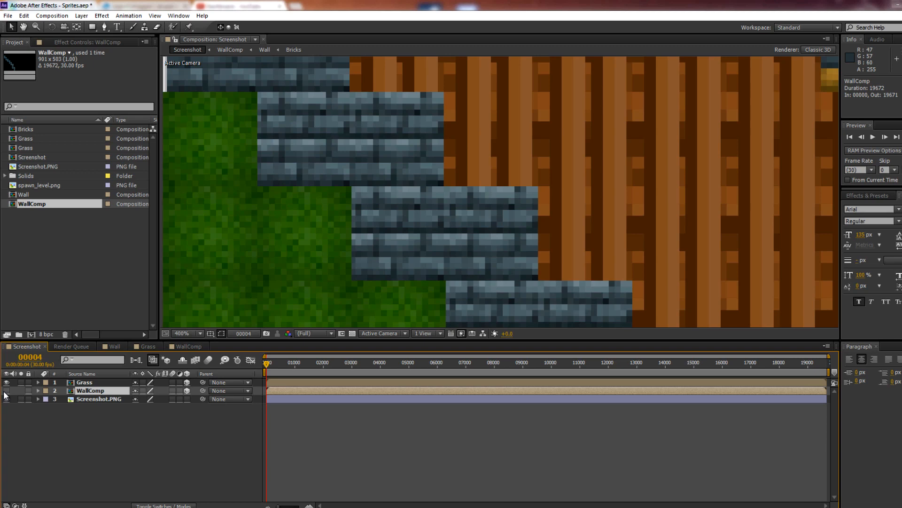
{"action": "left_click", "coordinate": [6, 391]}
{"action": "left_click", "coordinate": [5, 391]}
{"action": "left_click", "coordinate": [5, 391]}
{"action": "left_click", "coordinate": [5, 391]}
{"action": "left_click", "coordinate": [5, 391]}
{"action": "scroll", "coordinate": [463, 239], "scroll_direction": "down", "scroll_amount": 4}
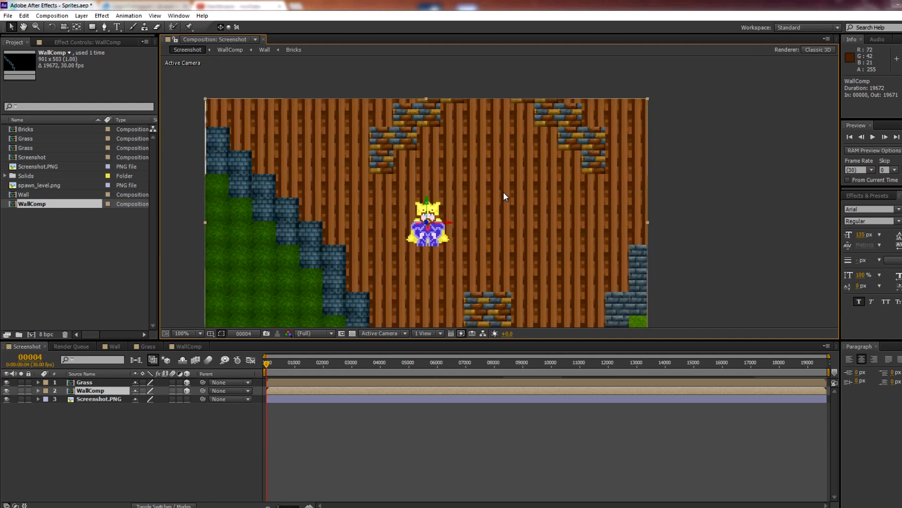
Examine the remaining level art in the Screenshot composition: the multicoloured bricks, wooden floor, king character and unedited stone walls.
{"action": "scroll", "coordinate": [515, 184], "scroll_direction": "up", "scroll_amount": 2}
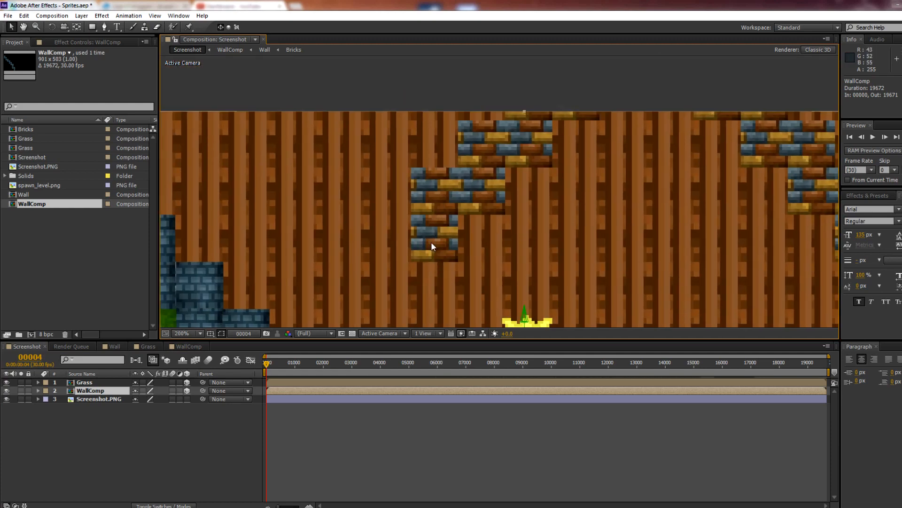
{"action": "left_click_drag", "start_coordinate": [434, 240], "coordinate": [410, 261]}
{"action": "left_click_drag", "start_coordinate": [568, 292], "coordinate": [545, 153]}
{"action": "left_click_drag", "start_coordinate": [291, 212], "coordinate": [378, 163]}
{"action": "left_click_drag", "start_coordinate": [517, 63], "coordinate": [379, 163]}
{"action": "left_click_drag", "start_coordinate": [448, 222], "coordinate": [325, 92]}
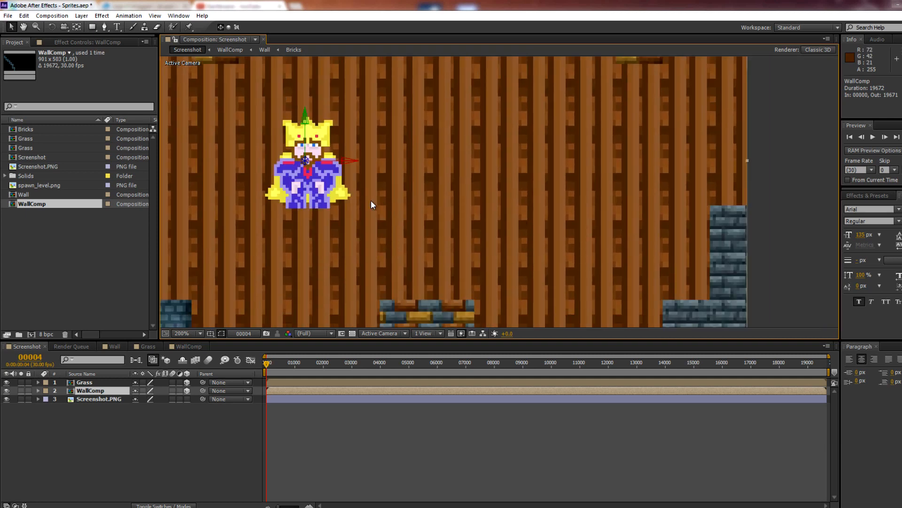
{"action": "left_click_drag", "start_coordinate": [500, 255], "coordinate": [458, 83]}
{"action": "left_click_drag", "start_coordinate": [490, 159], "coordinate": [504, 251]}
{"action": "left_click_drag", "start_coordinate": [402, 63], "coordinate": [435, 199]}
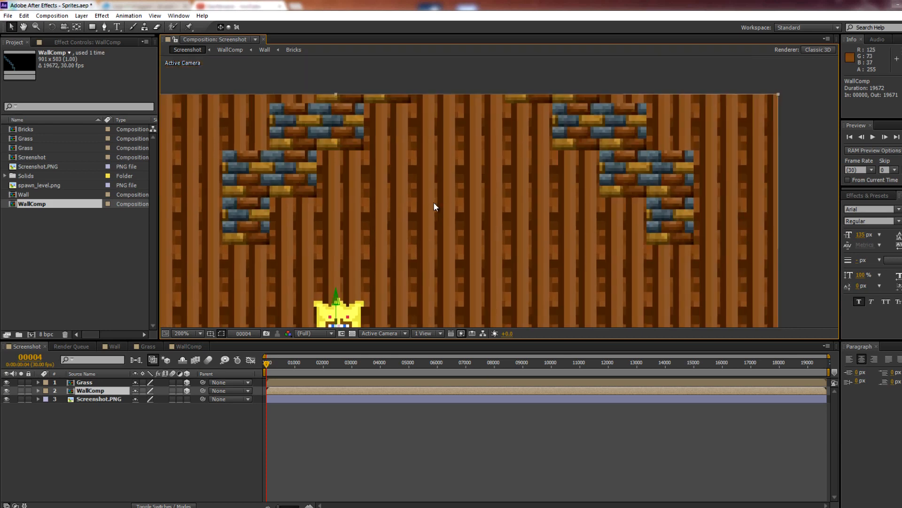
{"action": "left_click_drag", "start_coordinate": [238, 187], "coordinate": [269, 140]}
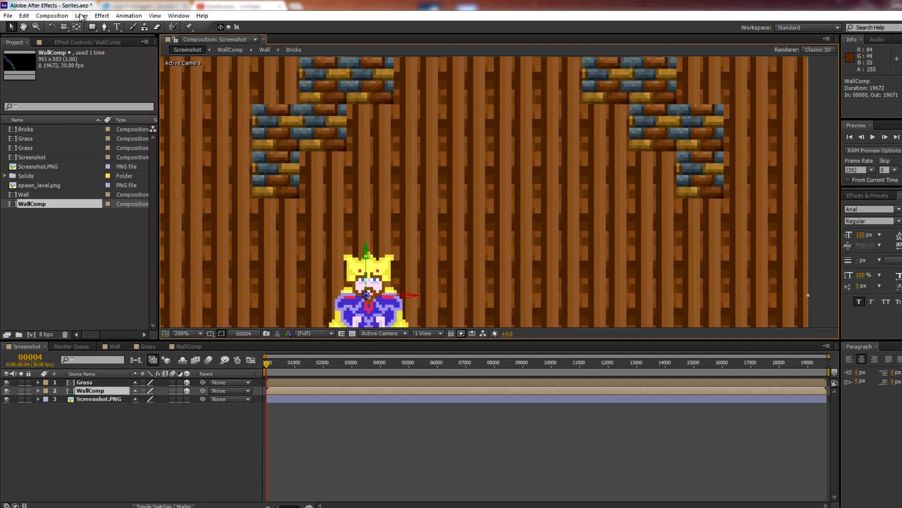
{"action": "left_click_drag", "start_coordinate": [417, 206], "coordinate": [366, 150]}
{"action": "left_click_drag", "start_coordinate": [468, 230], "coordinate": [474, 196]}
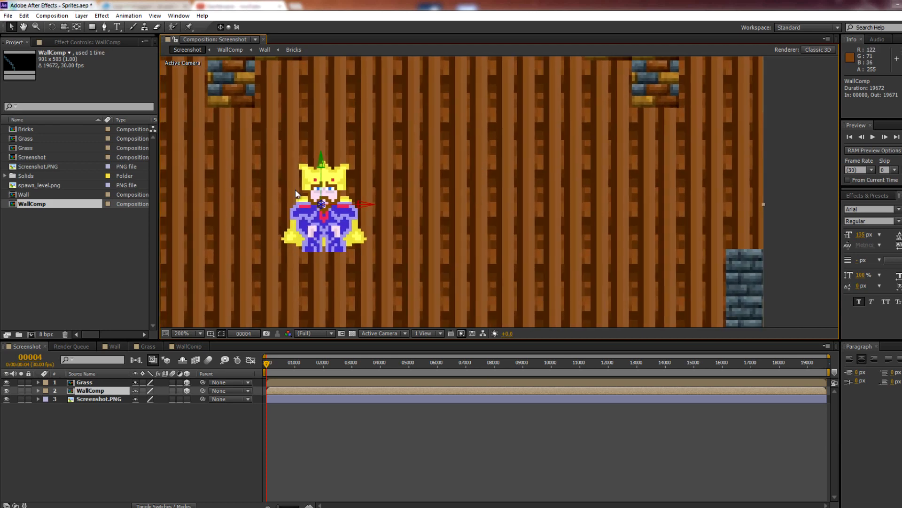
Create a composition named Floor, 16 × 16 px, at 30 frames per second with a duration of 10 frames.
{"action": "left_click_drag", "start_coordinate": [318, 241], "coordinate": [314, 206]}
{"action": "left_click", "coordinate": [96, 16]}
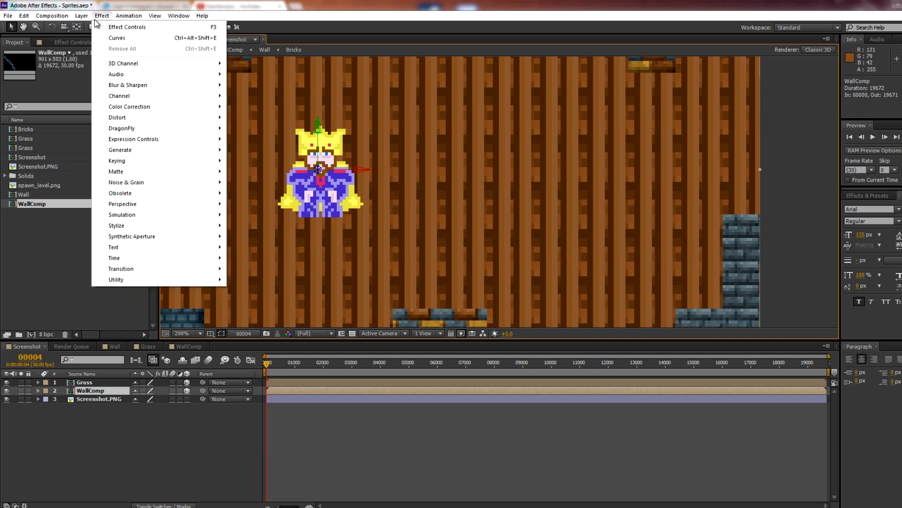
{"action": "left_click", "coordinate": [54, 26]}
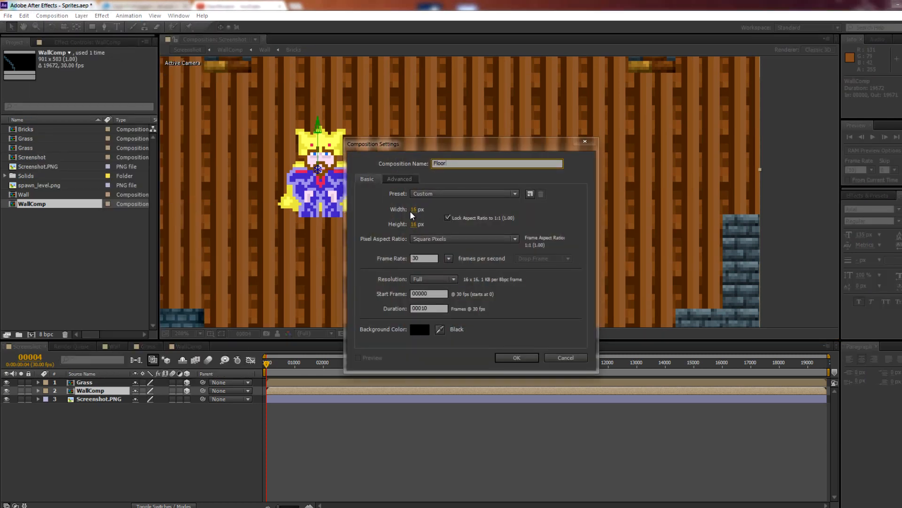
{"action": "left_click", "coordinate": [517, 358]}
Close the Render Queue and keep the new Floor composition open in the timeline.
{"action": "scroll", "coordinate": [512, 223], "scroll_direction": "up", "scroll_amount": 2}
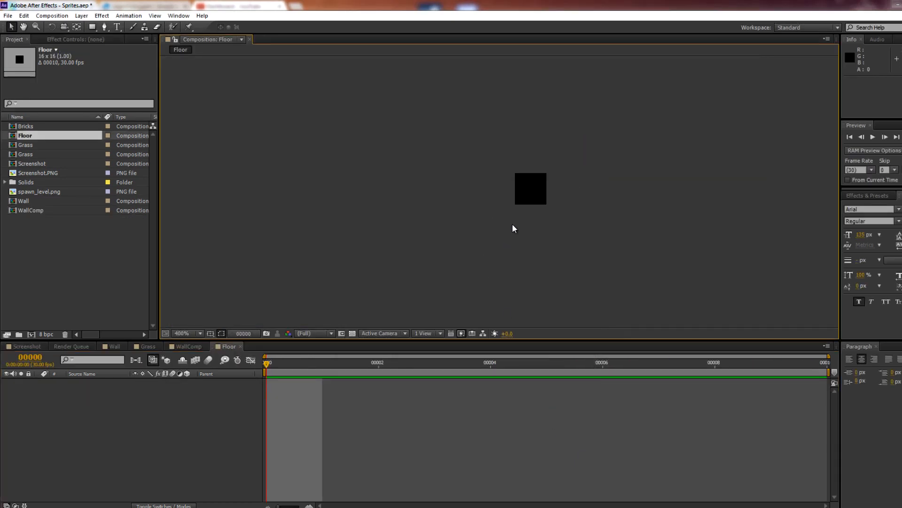
{"action": "scroll", "coordinate": [437, 224], "scroll_direction": "up", "scroll_amount": 2}
{"action": "left_click_drag", "start_coordinate": [436, 224], "coordinate": [720, 149]}
{"action": "left_click_drag", "start_coordinate": [386, 193], "coordinate": [586, 183]}
{"action": "scroll", "coordinate": [523, 186], "scroll_direction": "up", "scroll_amount": 1}
{"action": "left_click_drag", "start_coordinate": [522, 186], "coordinate": [505, 243]}
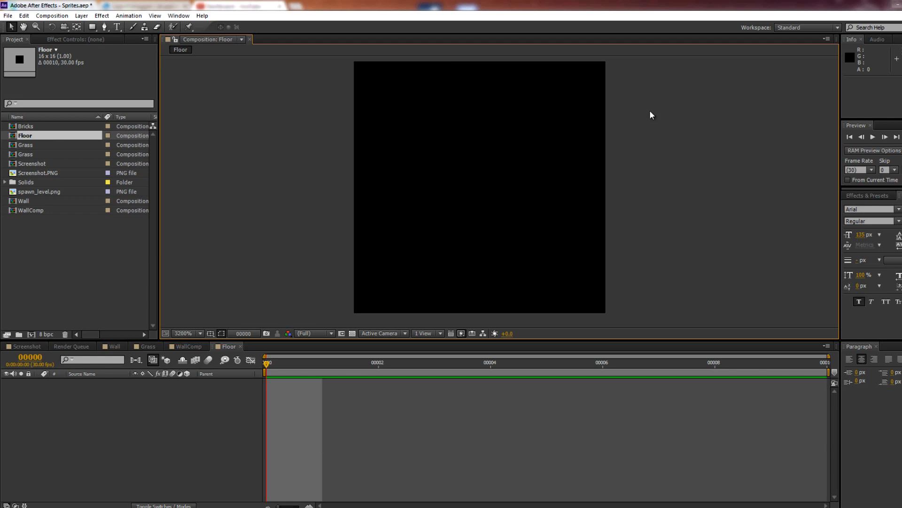
{"action": "left_click_drag", "start_coordinate": [672, 138], "coordinate": [672, 142]}
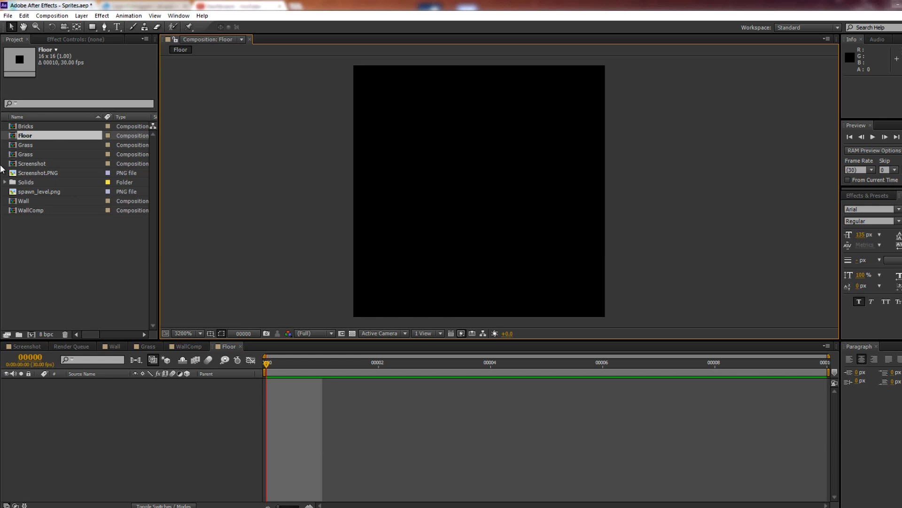
{"action": "left_click", "coordinate": [90, 347]}
{"action": "left_click", "coordinate": [92, 348]}
{"action": "left_click", "coordinate": [179, 346]}
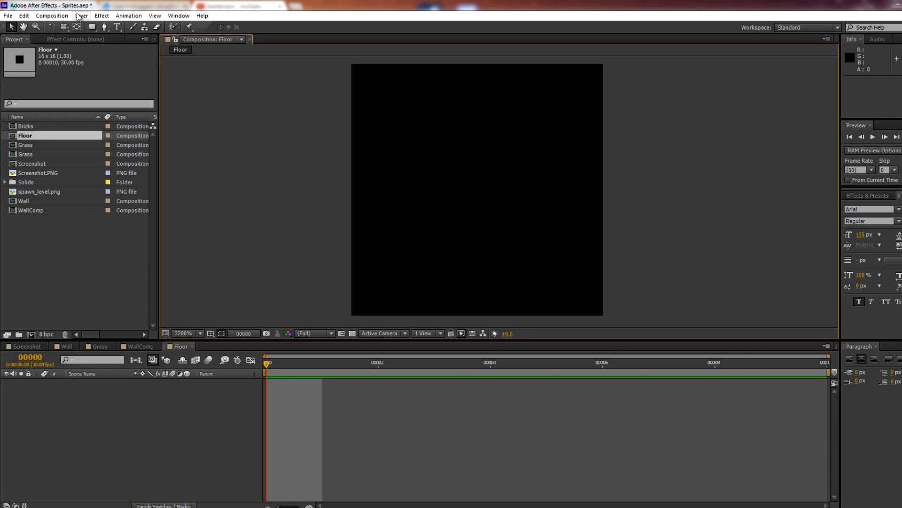
{"action": "left_click", "coordinate": [52, 16]}
{"action": "mouse_move", "coordinate": [82, 15]}
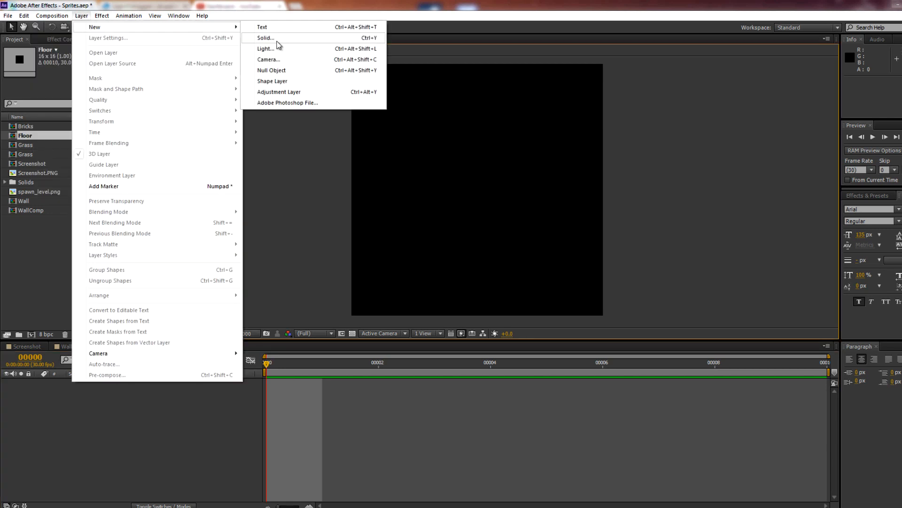
{"action": "left_click", "coordinate": [266, 37]}
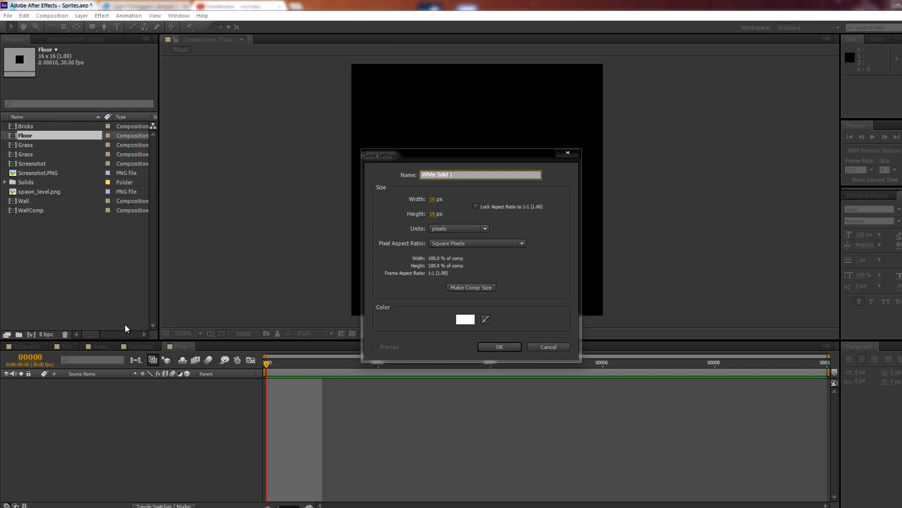
{"action": "left_click", "coordinate": [465, 319]}
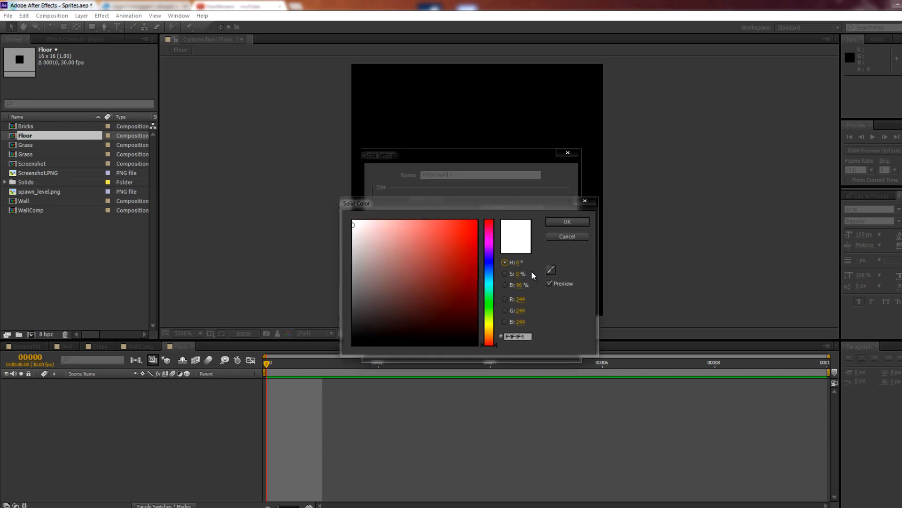
{"action": "left_click", "coordinate": [582, 240]}
{"action": "left_click", "coordinate": [549, 347]}
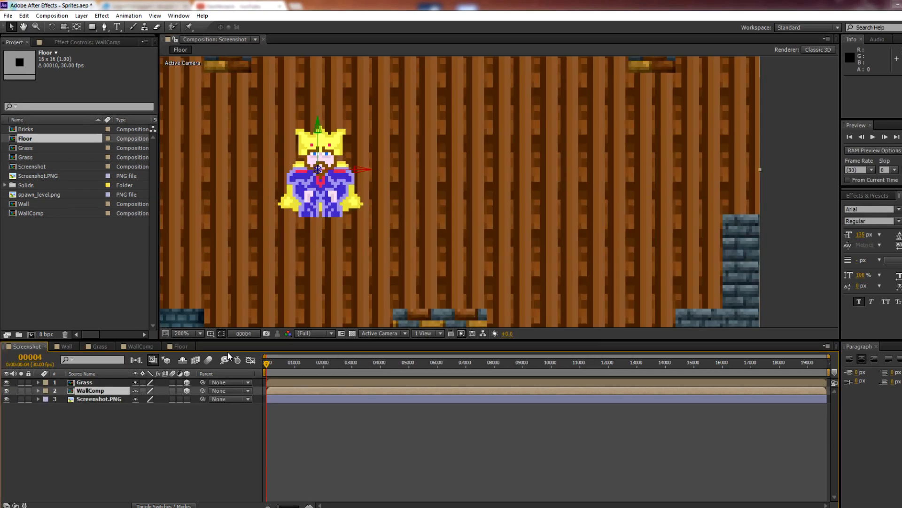
Sample the wooden floor's mid brown in the Screenshot composition through a temporary solid, copy its hex code, and discard the solid.
{"action": "left_click", "coordinate": [83, 17]}
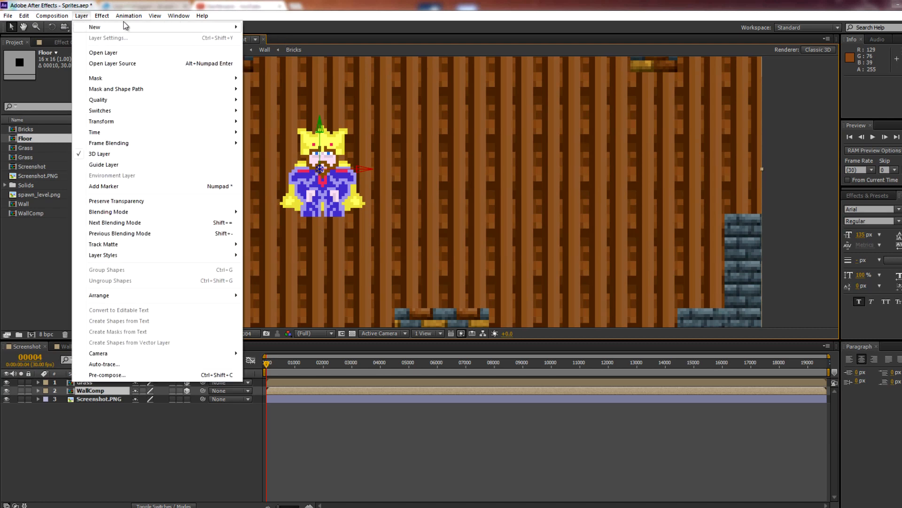
{"action": "mouse_move", "coordinate": [126, 28]}
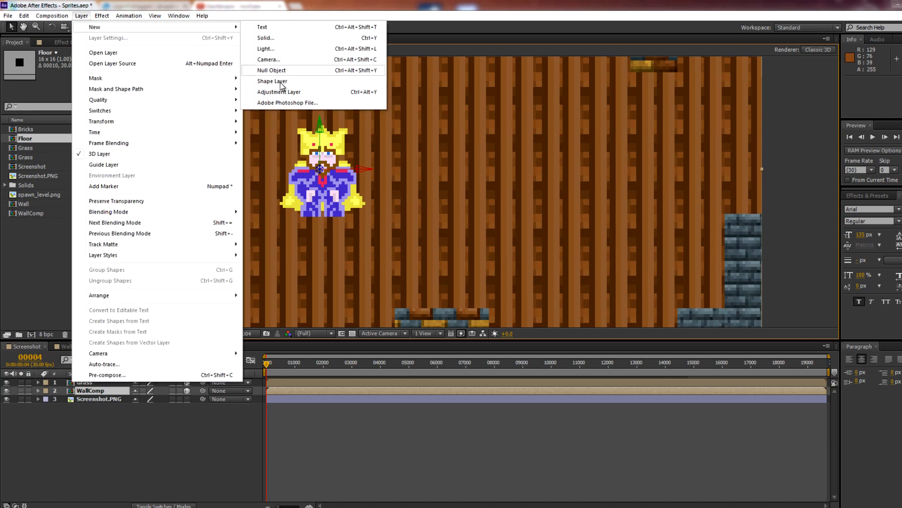
{"action": "left_click", "coordinate": [268, 38]}
{"action": "left_click", "coordinate": [485, 315]}
{"action": "left_click", "coordinate": [635, 193]}
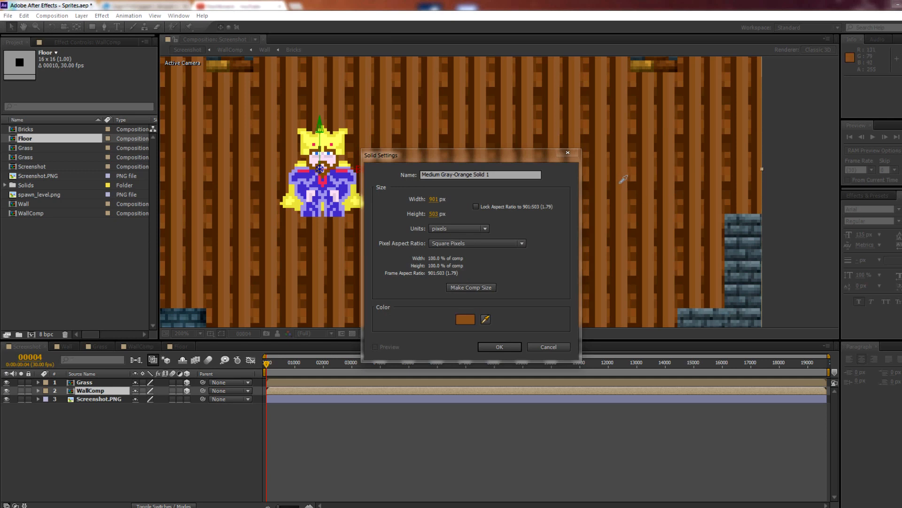
{"action": "left_click", "coordinate": [465, 319]}
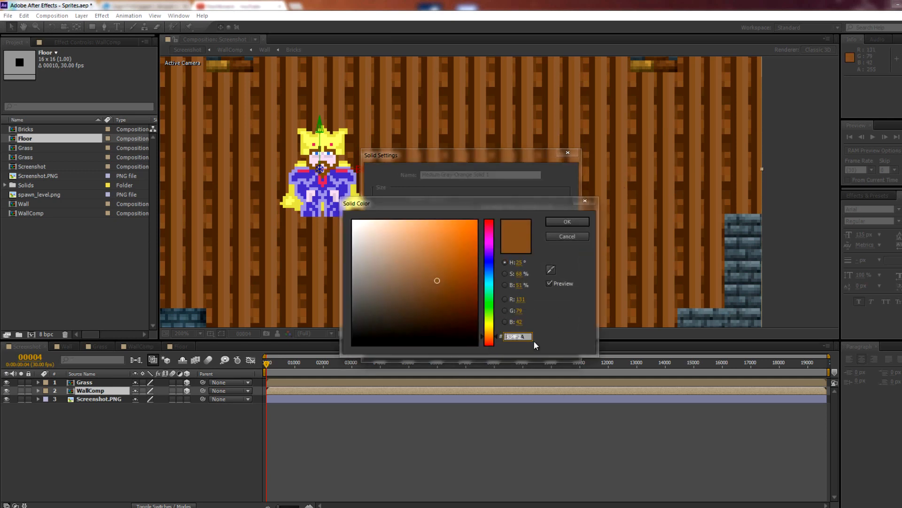
{"action": "left_click", "coordinate": [581, 238]}
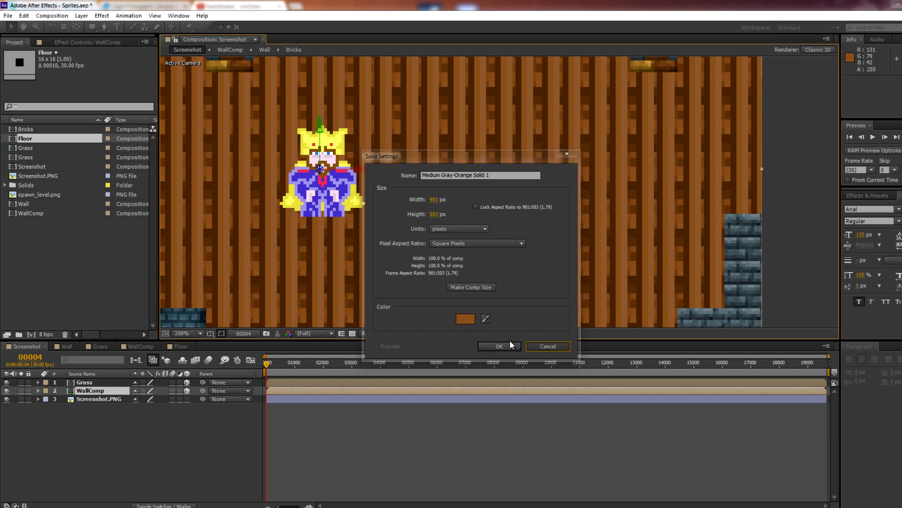
{"action": "left_click", "coordinate": [524, 343]}
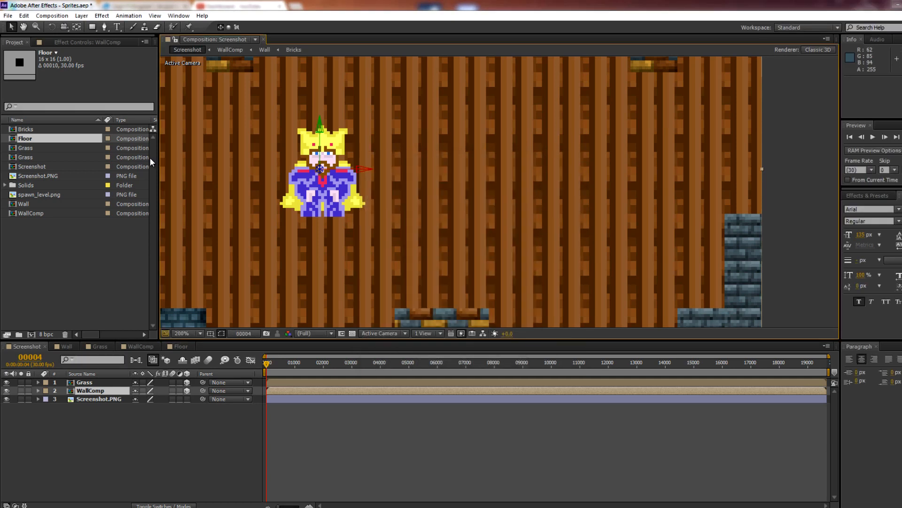
Add a 16 × 16 px solid in the sampled brown, hex 834F2A, to the Floor composition.
{"action": "left_click", "coordinate": [171, 347]}
{"action": "left_click", "coordinate": [82, 15]}
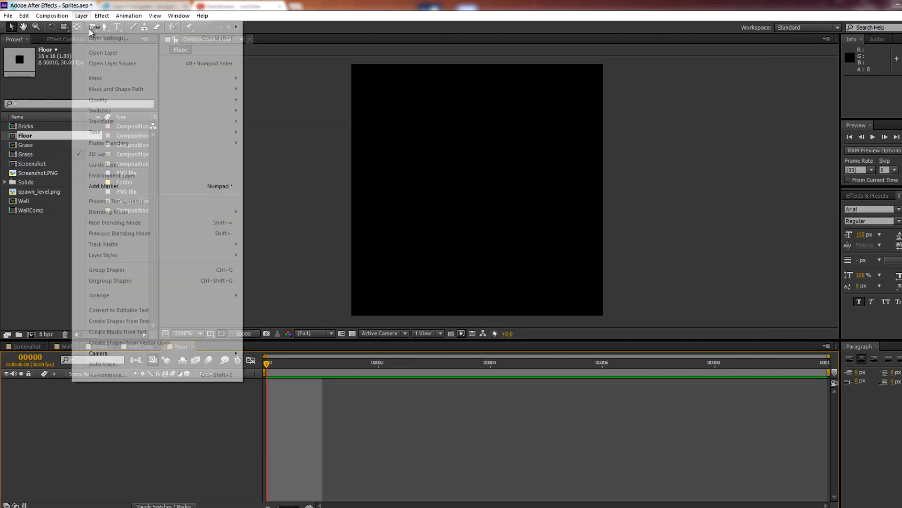
{"action": "mouse_move", "coordinate": [89, 25]}
{"action": "left_click", "coordinate": [266, 38]}
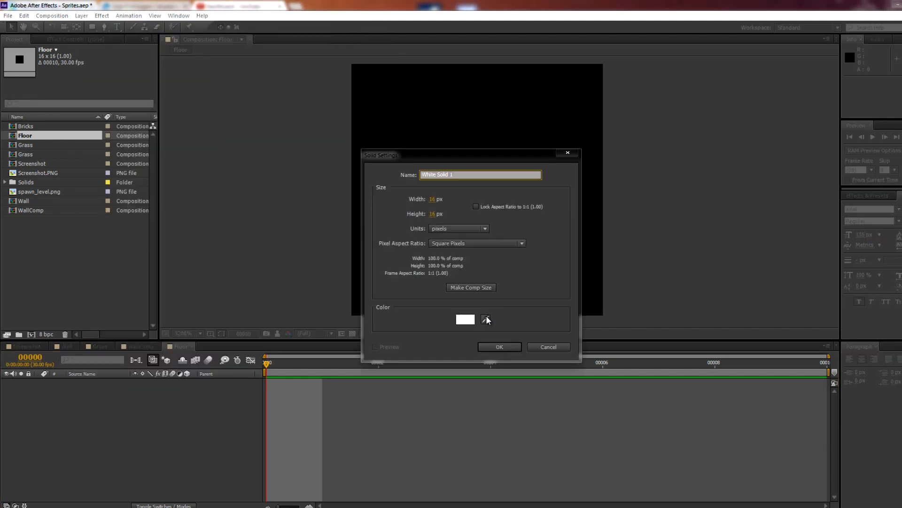
{"action": "left_click", "coordinate": [464, 316]}
{"action": "type", "text": "834F2A"}
{"action": "key", "text": "Return"}
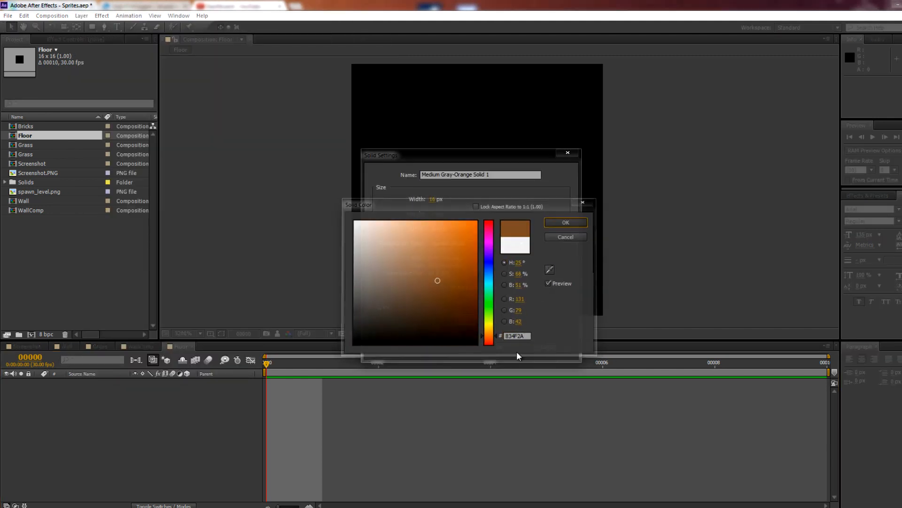
{"action": "left_click", "coordinate": [498, 346]}
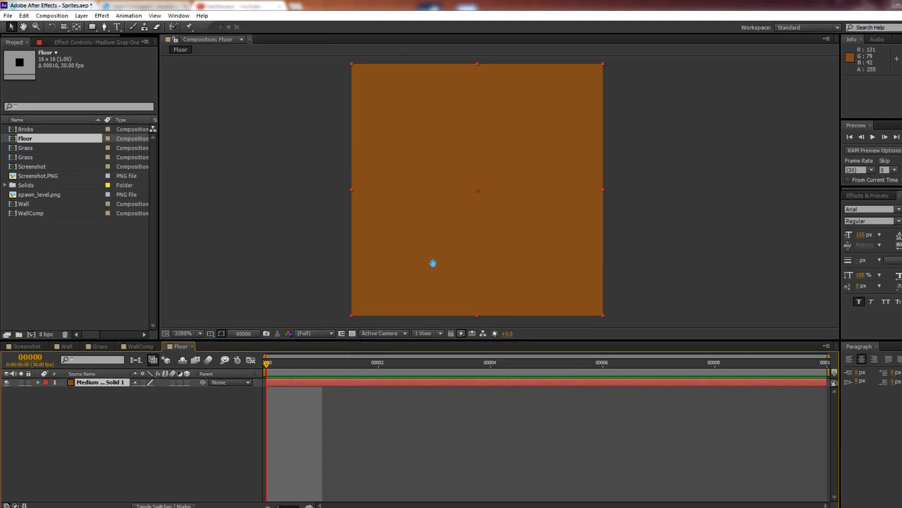
Show the list of available effects and presets while working on the Floor composition.
{"action": "left_click_drag", "start_coordinate": [431, 253], "coordinate": [434, 245]}
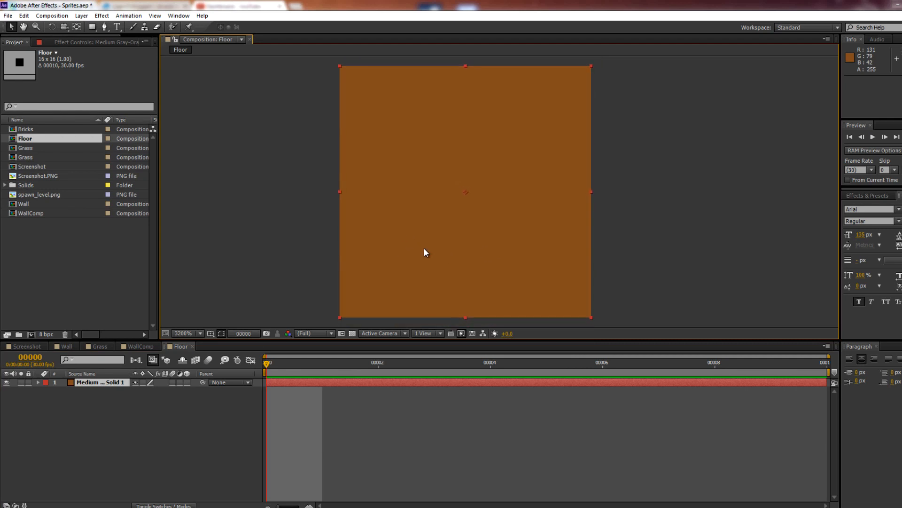
{"action": "left_click", "coordinate": [865, 195]}
{"action": "left_click_drag", "start_coordinate": [677, 300], "coordinate": [680, 297]}
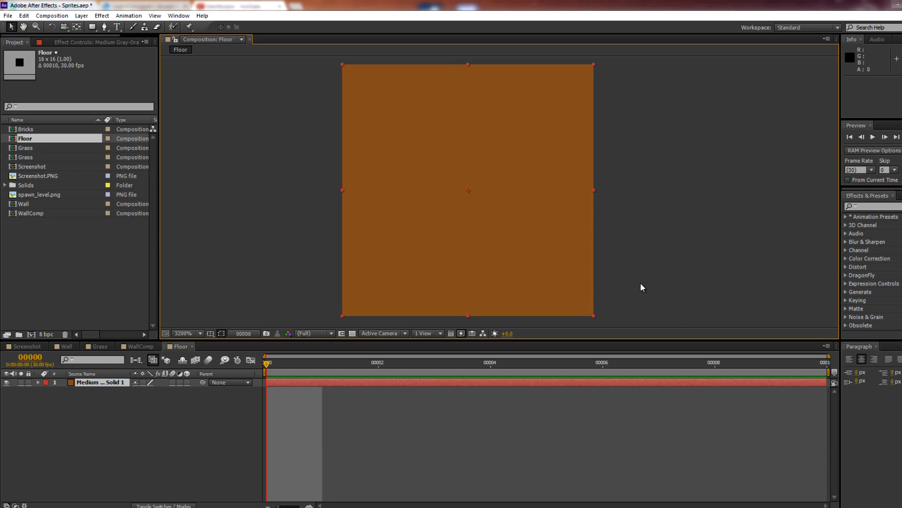
Examine the plank pattern of the wooden floor in the Screenshot composition and return to the Floor composition.
{"action": "left_click", "coordinate": [35, 345]}
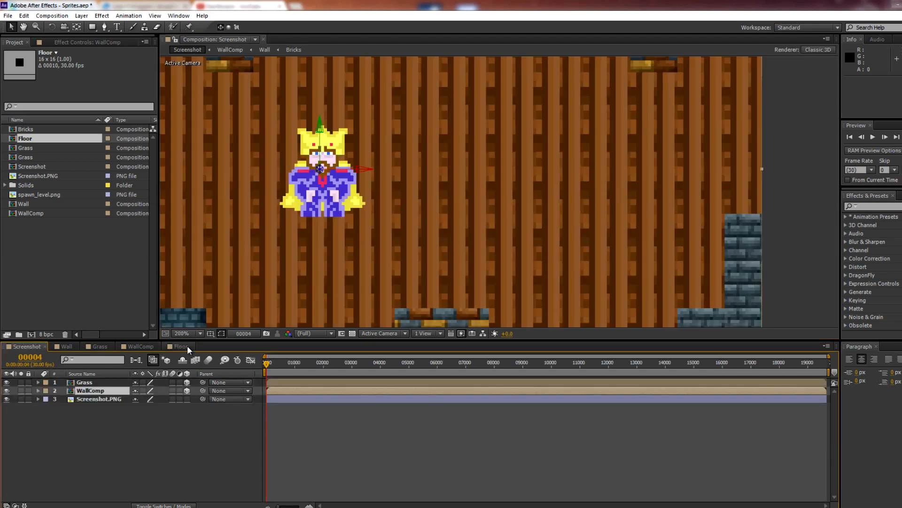
{"action": "scroll", "coordinate": [499, 243], "scroll_direction": "up", "scroll_amount": 2}
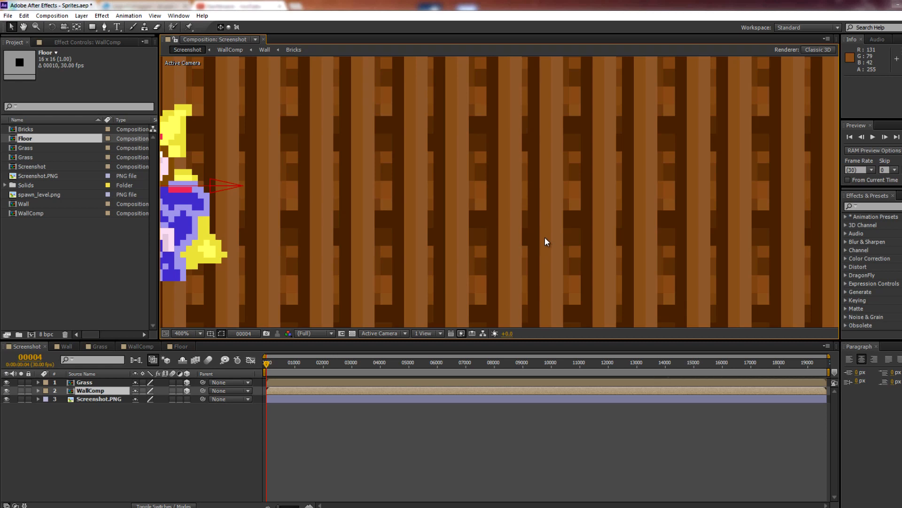
{"action": "scroll", "coordinate": [508, 199], "scroll_direction": "down", "scroll_amount": 2}
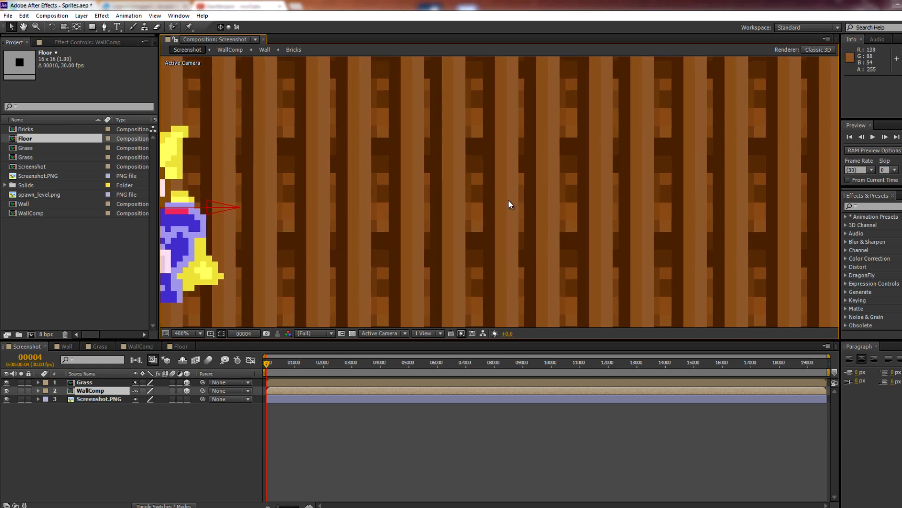
{"action": "left_click_drag", "start_coordinate": [401, 219], "coordinate": [457, 292]}
{"action": "left_click", "coordinate": [184, 347]}
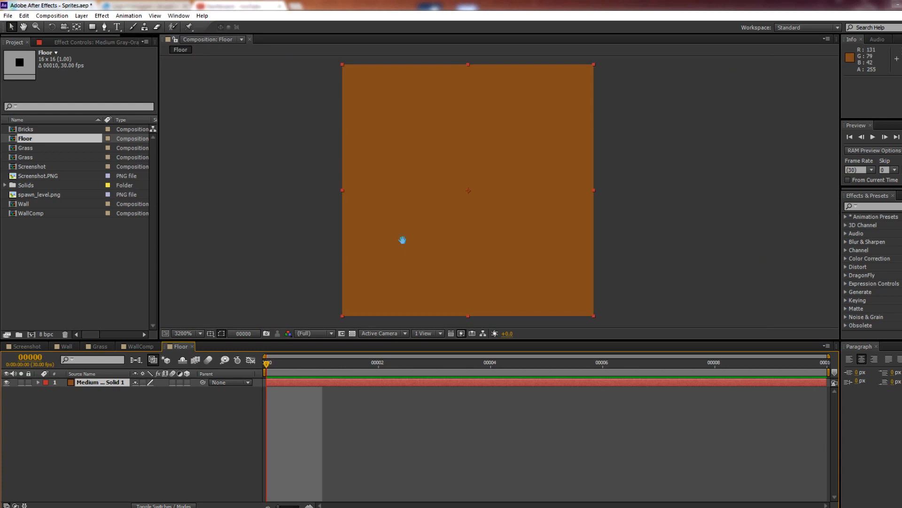
{"action": "left_click", "coordinate": [867, 208]}
{"action": "left_click_drag", "start_coordinate": [279, 123], "coordinate": [294, 143]}
{"action": "left_click", "coordinate": [96, 27]}
{"action": "mouse_move", "coordinate": [357, 182]}
{"action": "left_mouse_down"}
{"action": "mouse_move", "coordinate": [352, 174]}
{"action": "mouse_move", "coordinate": [356, 187]}
{"action": "left_mouse_up"}
{"action": "left_click_drag", "start_coordinate": [305, 75], "coordinate": [355, 330]}
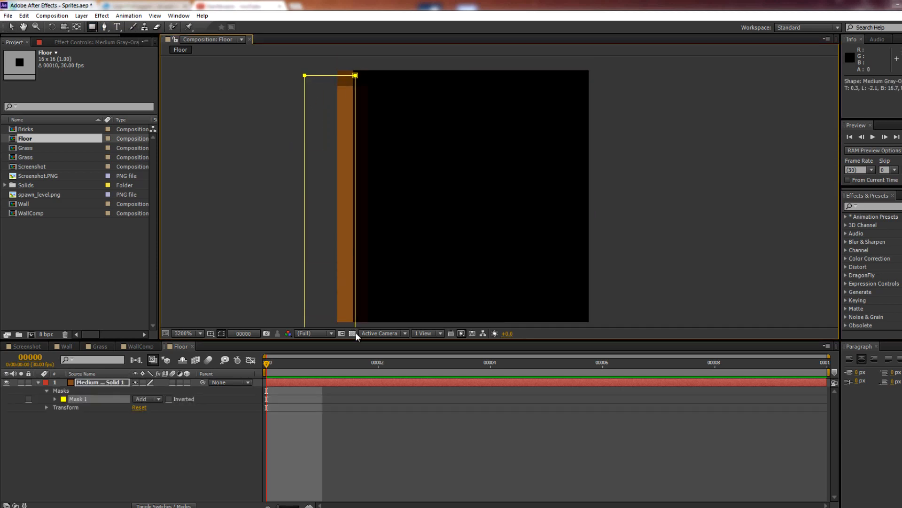
{"action": "key", "text": "ctrl+z"}
Duplicate the brown solid in the Floor composition and recolour the upper copy as a new dark brown solid, hex 4A2908.
{"action": "key", "text": "ctrl+d"}
{"action": "left_click_drag", "start_coordinate": [126, 373], "coordinate": [155, 373]}
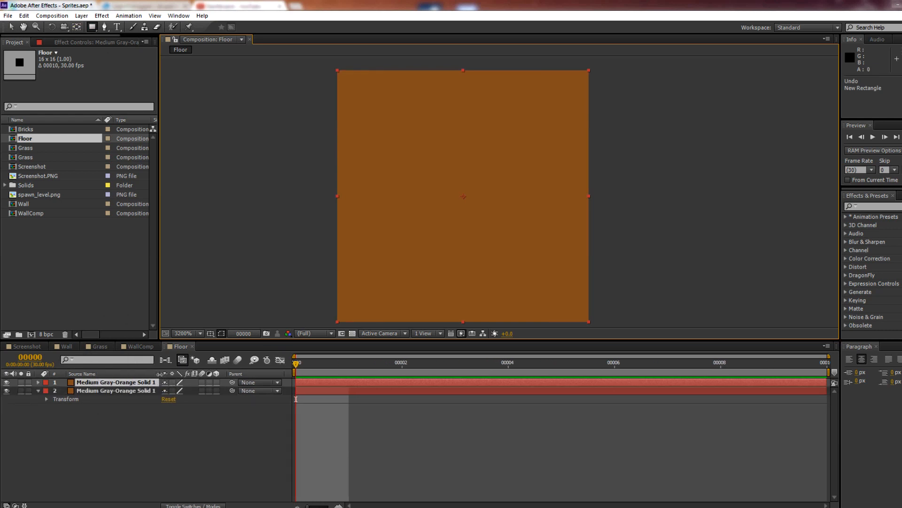
{"action": "left_click", "coordinate": [81, 15]}
{"action": "left_click", "coordinate": [108, 38]}
{"action": "left_click", "coordinate": [470, 309]}
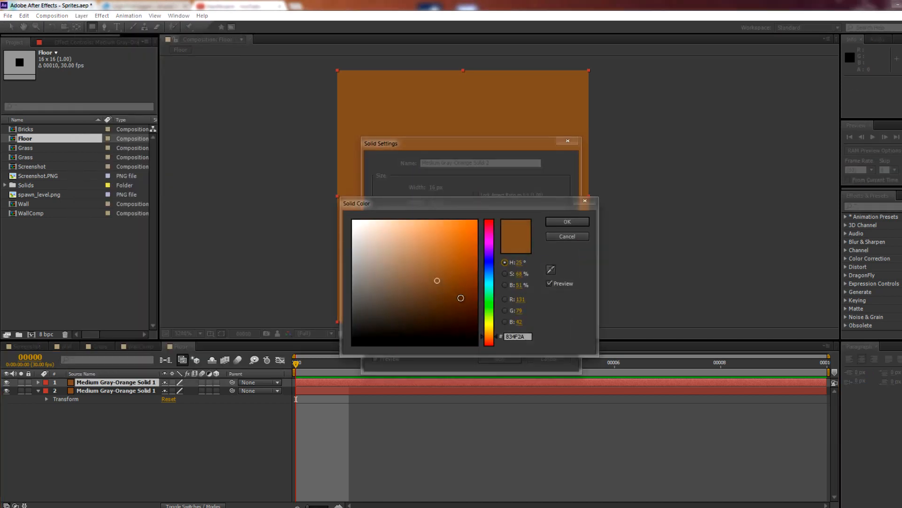
{"action": "left_click", "coordinate": [465, 299]}
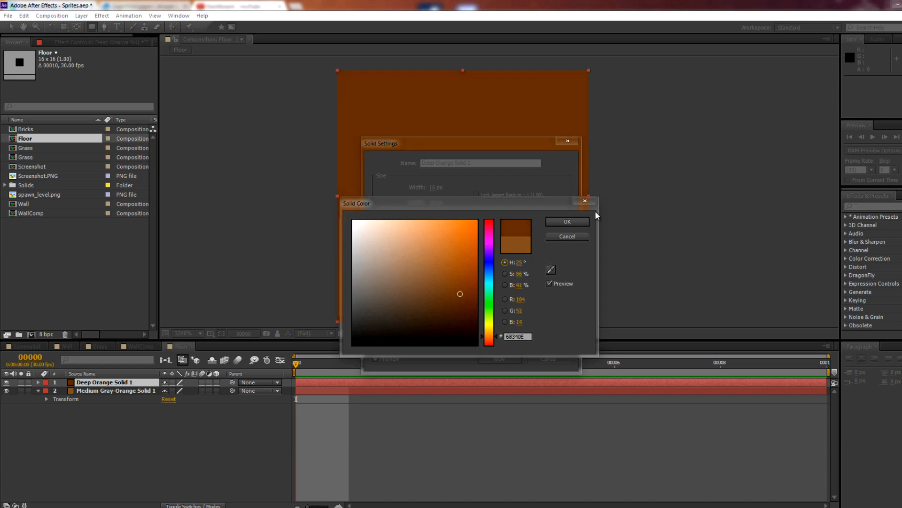
{"action": "left_click_drag", "start_coordinate": [472, 292], "coordinate": [484, 297]}
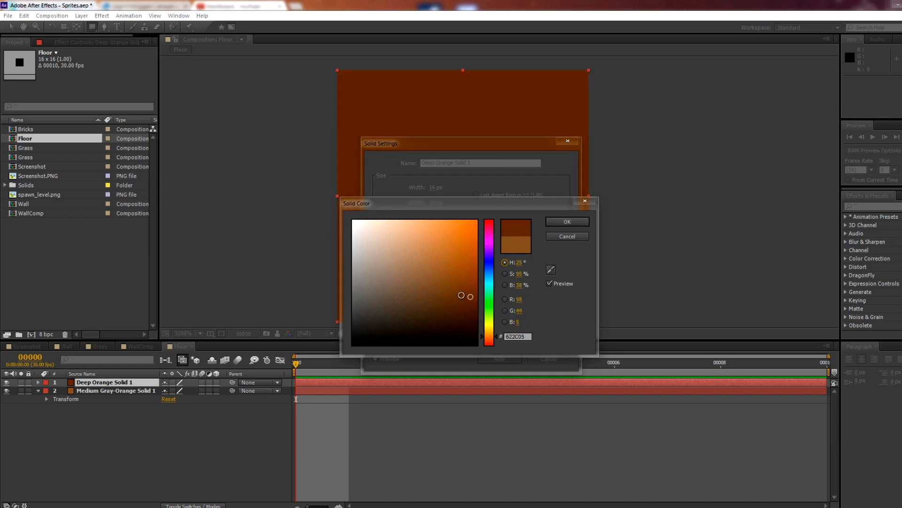
{"action": "left_click", "coordinate": [454, 299]}
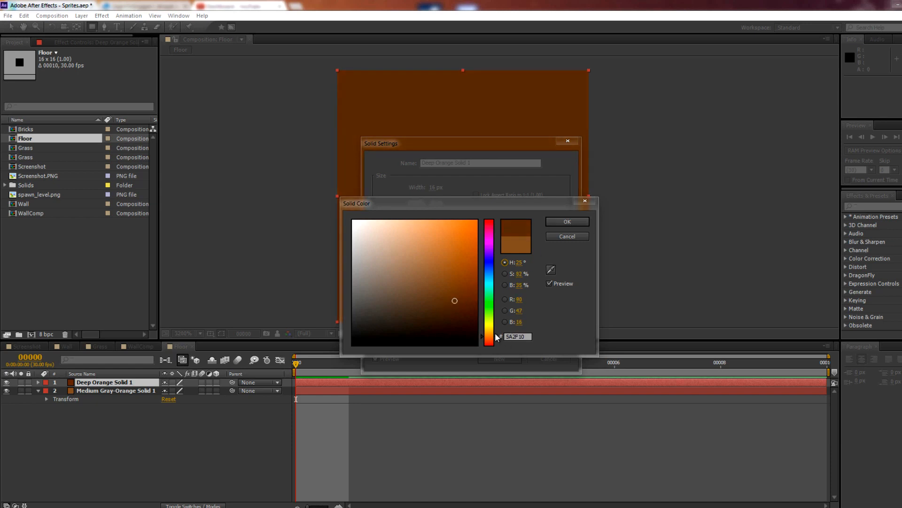
{"action": "left_click_drag", "start_coordinate": [495, 332], "coordinate": [493, 334]}
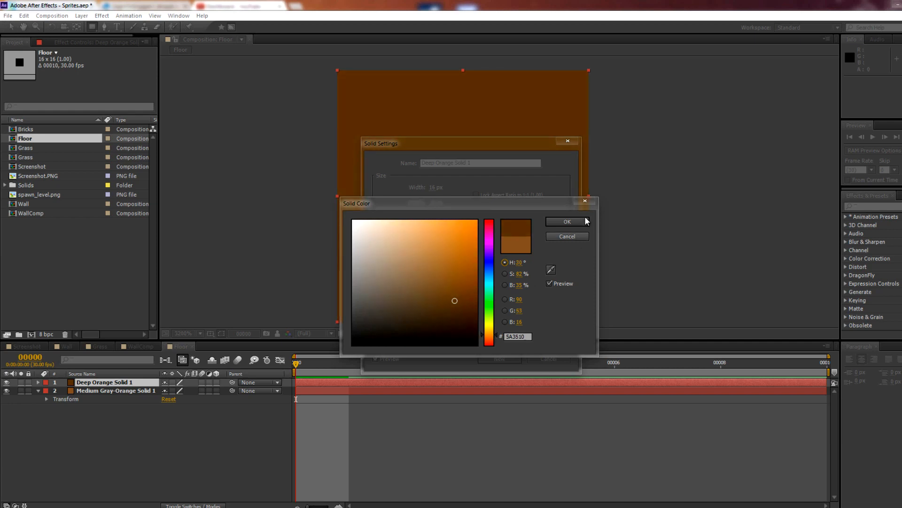
{"action": "left_click", "coordinate": [463, 308]}
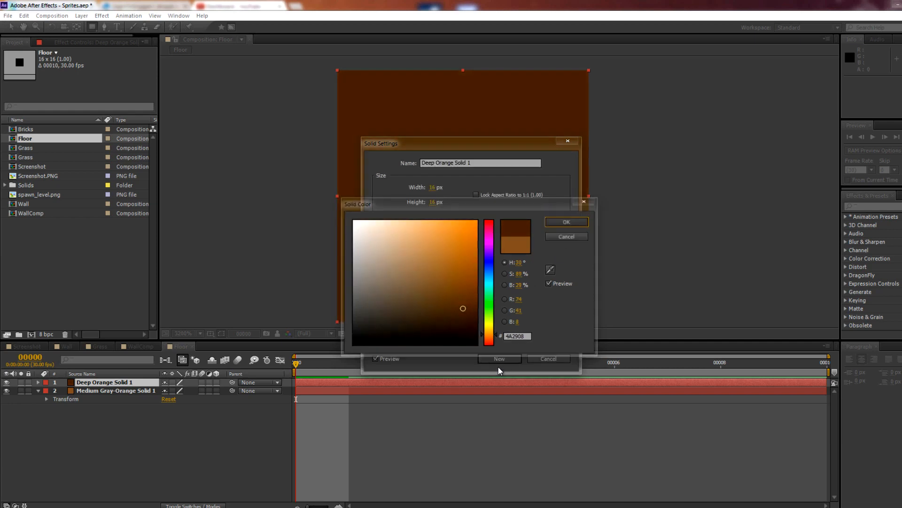
{"action": "left_click", "coordinate": [567, 221]}
{"action": "left_click", "coordinate": [484, 356]}
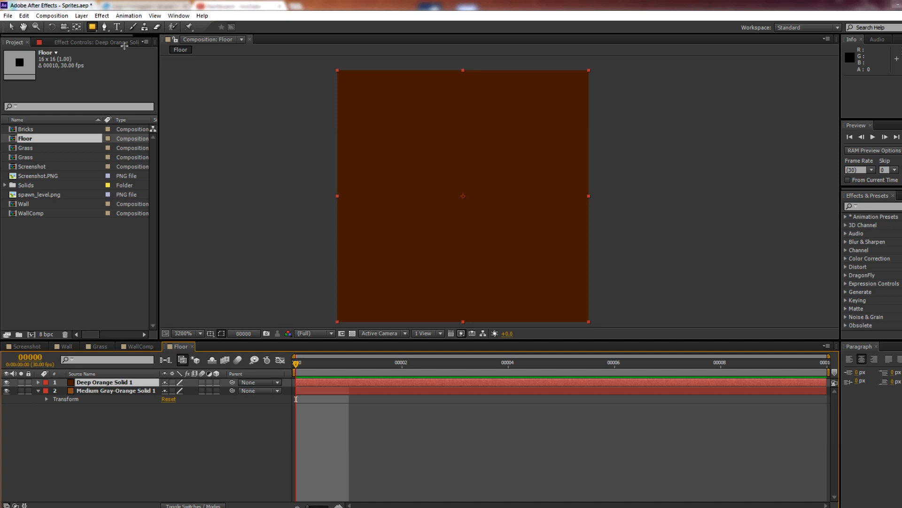
Mask the dark brown solid into three evenly spaced vertical stripes, each about 1 px wide, starting at the Floor tile's left edge.
{"action": "left_click_drag", "start_coordinate": [297, 58], "coordinate": [351, 352]}
{"action": "left_click_drag", "start_coordinate": [378, 62], "coordinate": [382, 312]}
{"action": "key", "text": "ctrl+z"}
{"action": "left_click_drag", "start_coordinate": [390, 60], "coordinate": [393, 326]}
{"action": "left_click_drag", "start_coordinate": [445, 65], "coordinate": [447, 326]}
{"action": "left_click_drag", "start_coordinate": [591, 199], "coordinate": [602, 173]}
{"action": "key", "text": "v"}
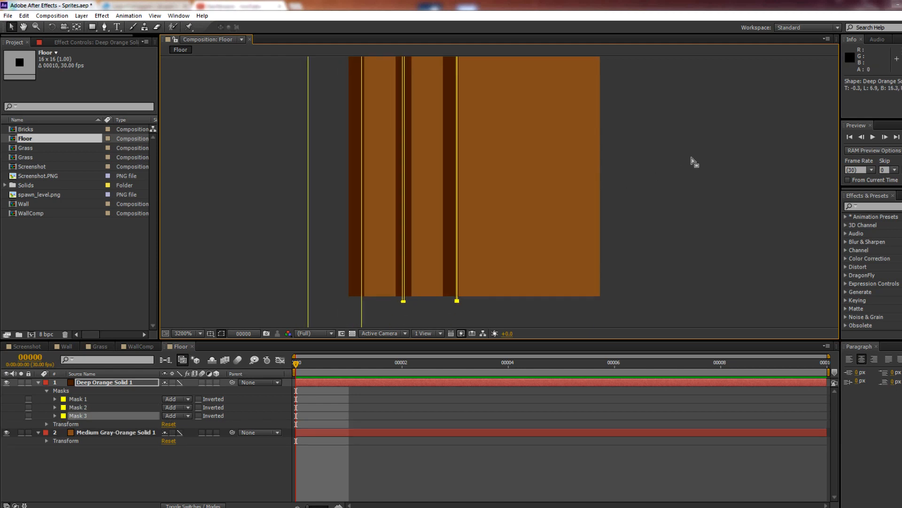
{"action": "left_click", "coordinate": [667, 184]}
{"action": "left_click", "coordinate": [668, 184]}
{"action": "left_click_drag", "start_coordinate": [410, 104], "coordinate": [454, 132]}
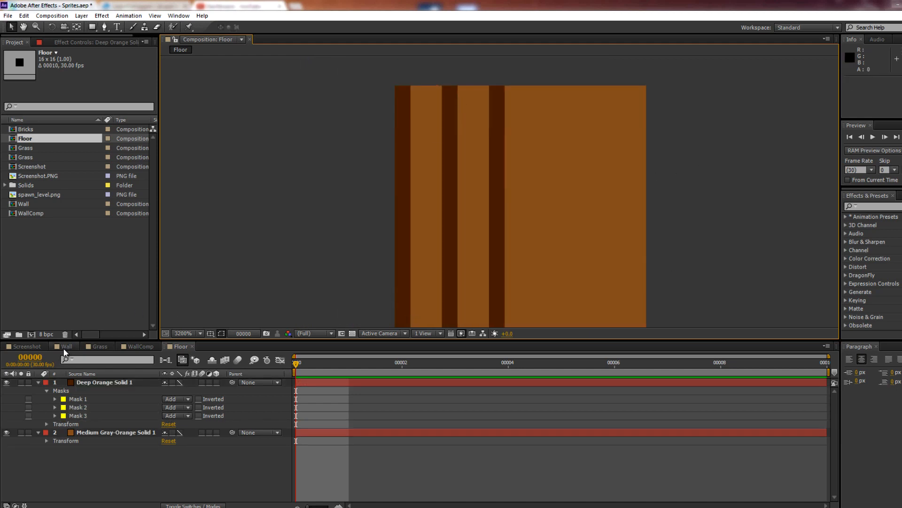
Examine the wooden floor's plank pattern in the Screenshot composition and return to the Floor composition.
{"action": "left_click", "coordinate": [27, 346]}
{"action": "left_click_drag", "start_coordinate": [453, 221], "coordinate": [456, 207]}
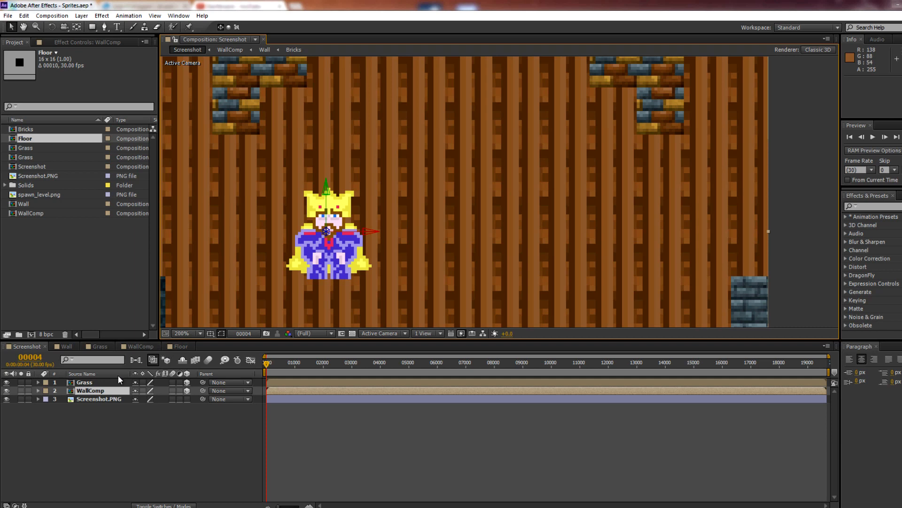
{"action": "left_click_drag", "start_coordinate": [379, 227], "coordinate": [385, 207]}
{"action": "scroll", "coordinate": [380, 160], "scroll_direction": "up", "scroll_amount": 1}
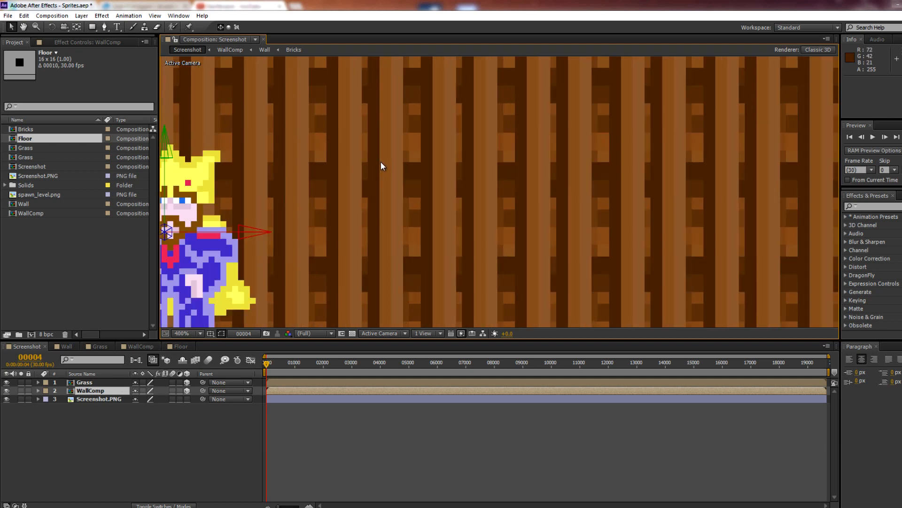
{"action": "left_click_drag", "start_coordinate": [396, 149], "coordinate": [420, 163]}
{"action": "left_click", "coordinate": [181, 346]}
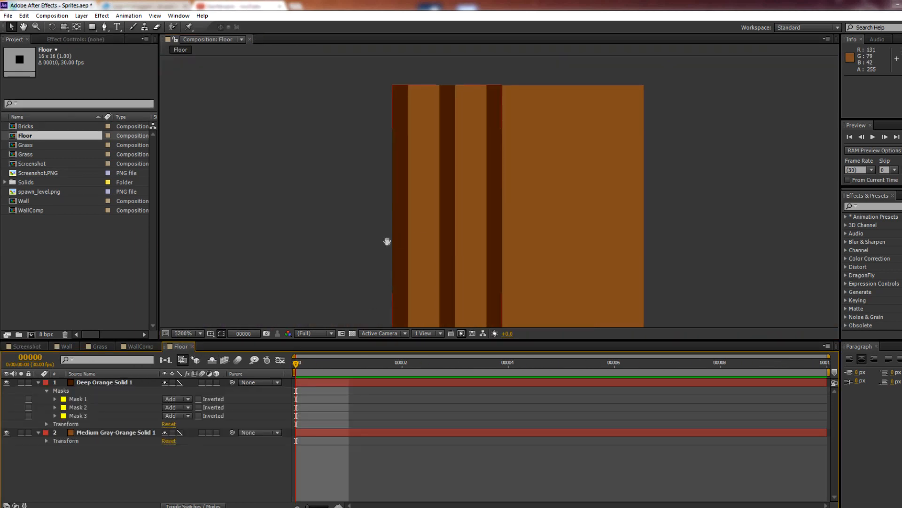
{"action": "left_click_drag", "start_coordinate": [447, 195], "coordinate": [446, 201]}
Pre-compose the dark and medium brown solids together into a nested composition named Floor.
{"action": "left_click", "coordinate": [873, 206]}
{"action": "left_click_drag", "start_coordinate": [135, 467], "coordinate": [105, 379]}
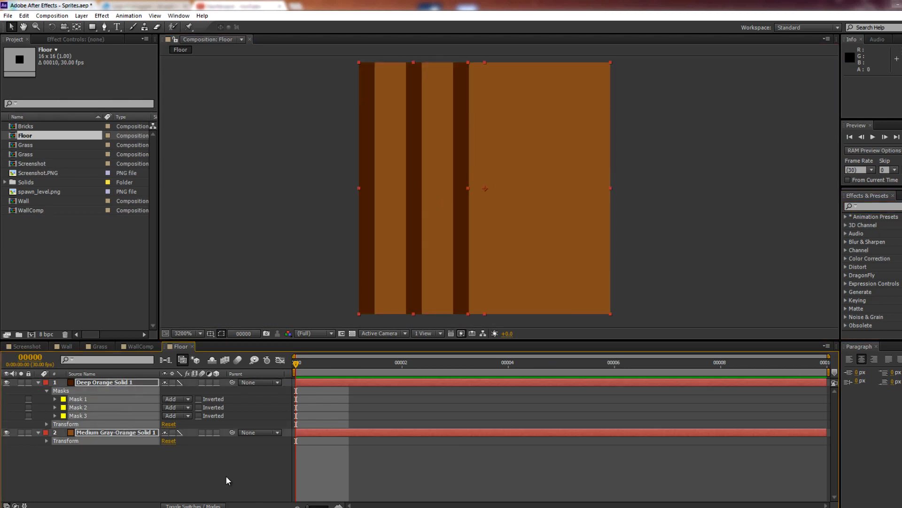
{"action": "key", "text": "ctrl+shift+c"}
{"action": "type", "text": "Floor"}
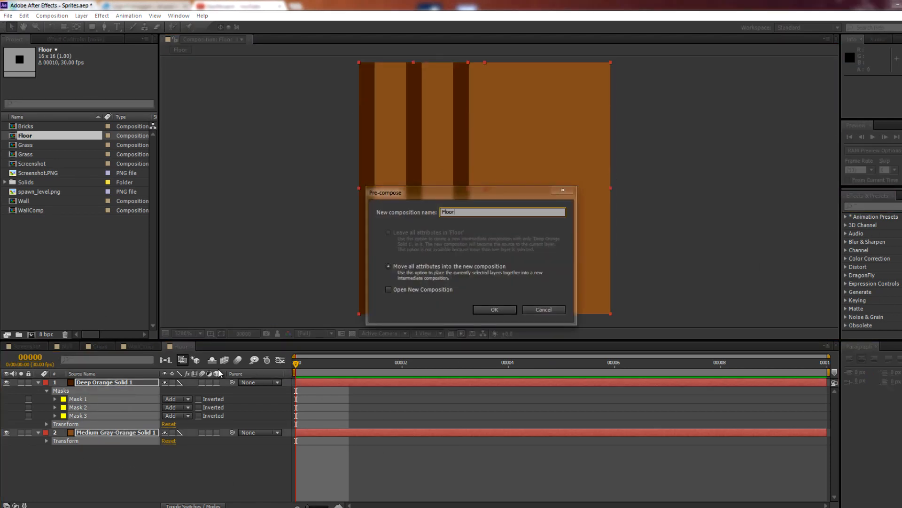
{"action": "key", "text": "Return"}
Search the effects and presets for "scatter".
{"action": "left_click", "coordinate": [868, 207]}
{"action": "type", "text": "scatter"}
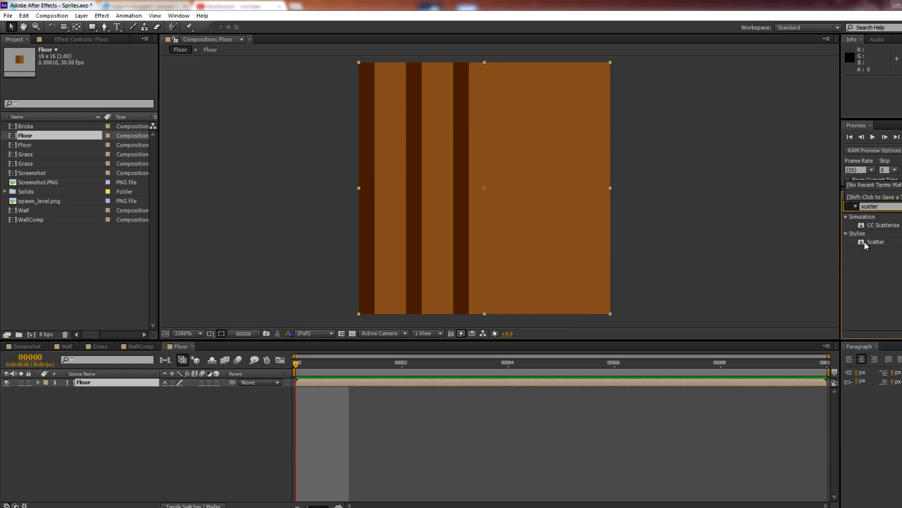
{"action": "left_click", "coordinate": [865, 242]}
Try the CC Scatterize effect on the pre-composed Floor layer and remove it.
{"action": "left_click_drag", "start_coordinate": [869, 227], "coordinate": [82, 382]}
{"action": "left_click_drag", "start_coordinate": [91, 66], "coordinate": [92, 67]}
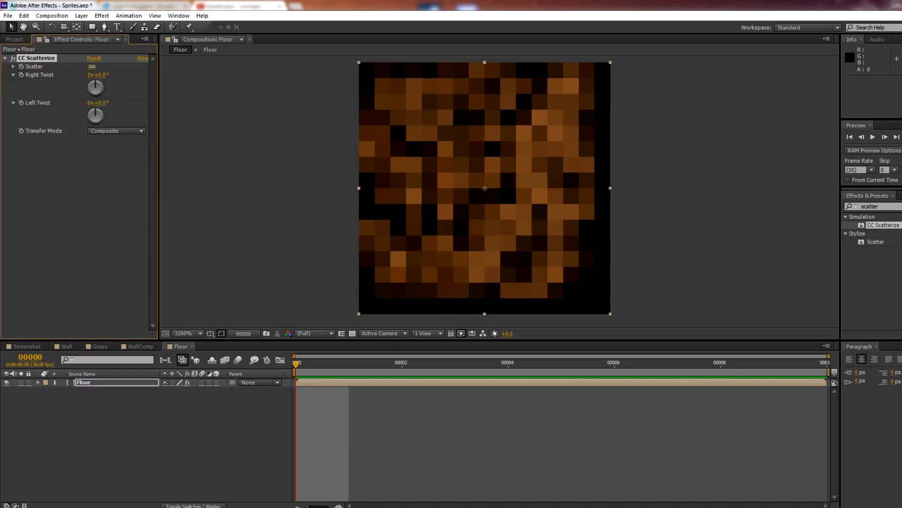
{"action": "key", "text": "Delete"}
Apply the Scatter effect to the pre-composed Floor layer with a scatter amount of 1.0.
{"action": "left_click_drag", "start_coordinate": [868, 245], "coordinate": [100, 382]}
{"action": "mouse_move", "coordinate": [91, 69]}
{"action": "left_mouse_down"}
{"action": "mouse_move", "coordinate": [109, 64]}
{"action": "mouse_move", "coordinate": [76, 66]}
{"action": "left_mouse_up"}
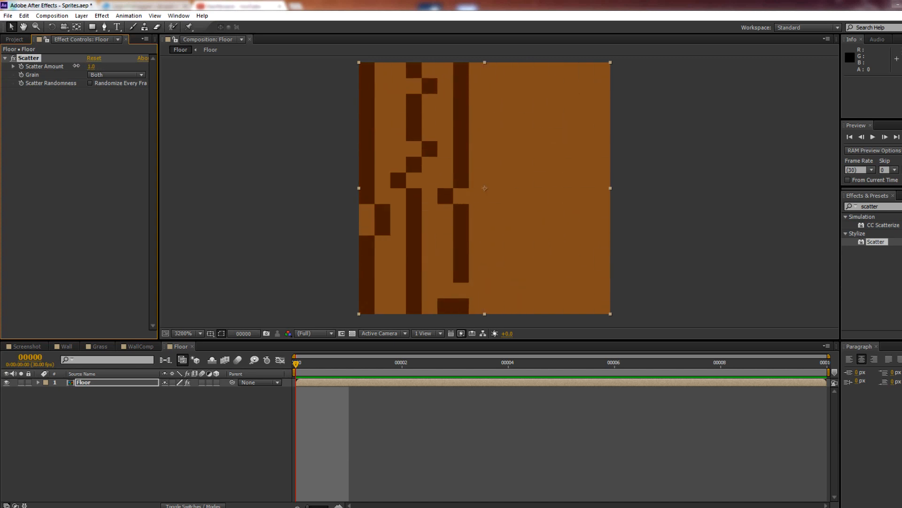
{"action": "left_click", "coordinate": [65, 117]}
{"action": "left_click_drag", "start_coordinate": [545, 301], "coordinate": [530, 296]}
{"action": "scroll", "coordinate": [666, 244], "scroll_direction": "down", "scroll_amount": 1}
{"action": "scroll", "coordinate": [652, 243], "scroll_direction": "up", "scroll_amount": 1}
Try the Scatter effect's Horizontal grain and set the grain to Vertical.
{"action": "left_click", "coordinate": [106, 74]}
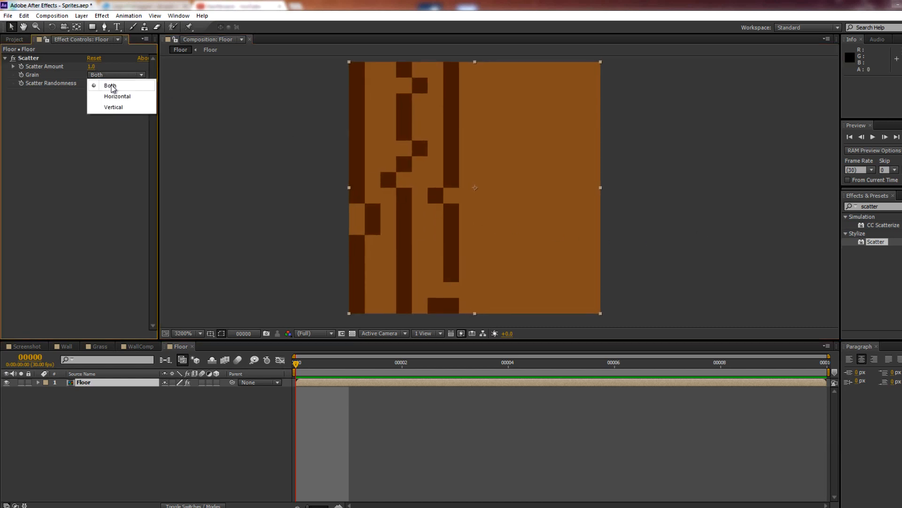
{"action": "left_click", "coordinate": [113, 96]}
{"action": "left_click", "coordinate": [111, 75]}
{"action": "left_click", "coordinate": [111, 108]}
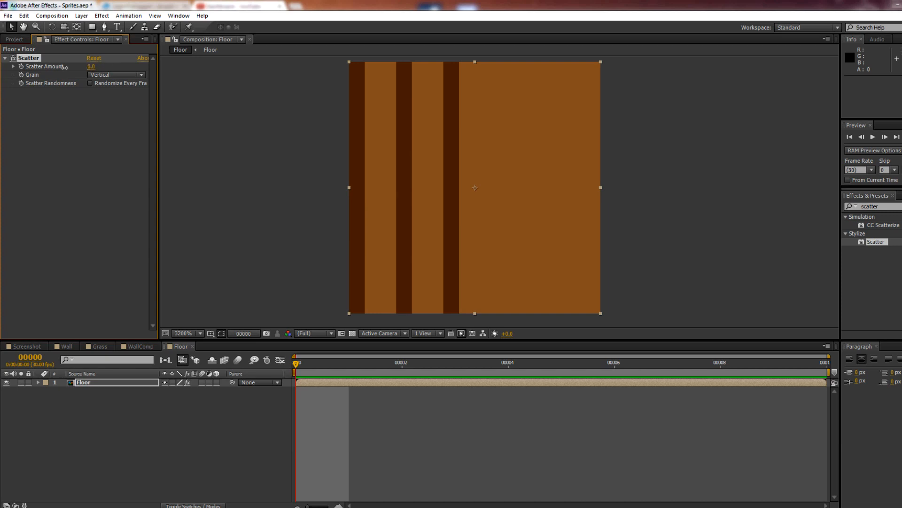
Open the nested Floor composition and set all three stripe masks on the dark brown solid to None.
{"action": "double_click", "coordinate": [81, 381]}
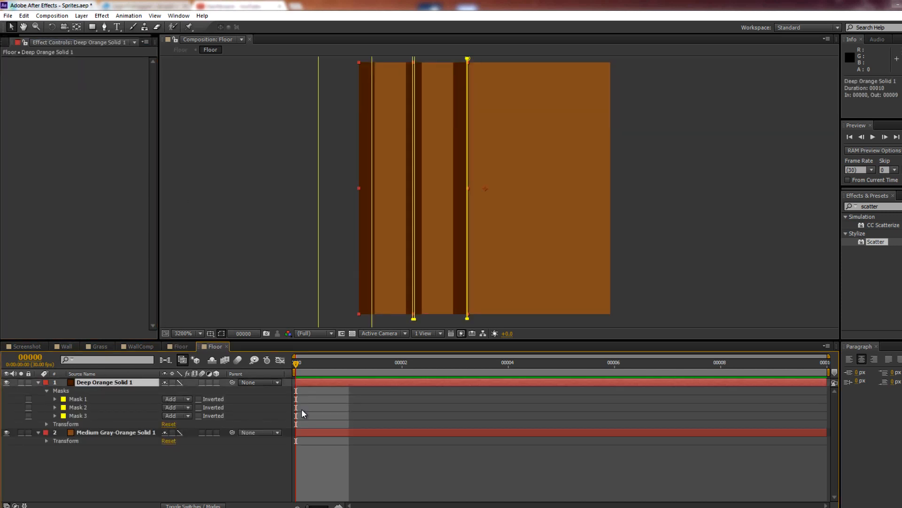
{"action": "left_click", "coordinate": [182, 402]}
{"action": "left_click", "coordinate": [89, 392]}
{"action": "left_click", "coordinate": [84, 400]}
{"action": "left_click", "coordinate": [79, 415], "text": "shift"}
{"action": "left_click", "coordinate": [180, 401]}
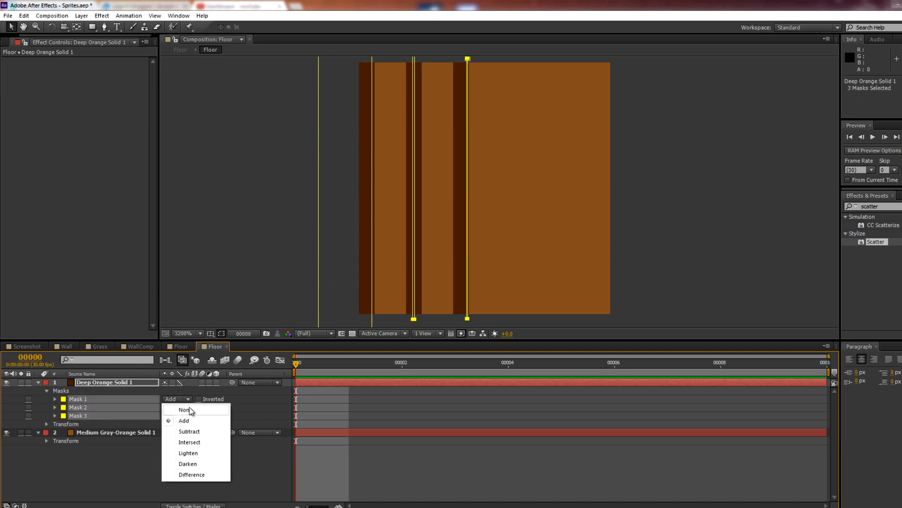
{"action": "left_click", "coordinate": [197, 410]}
{"action": "left_click", "coordinate": [114, 489]}
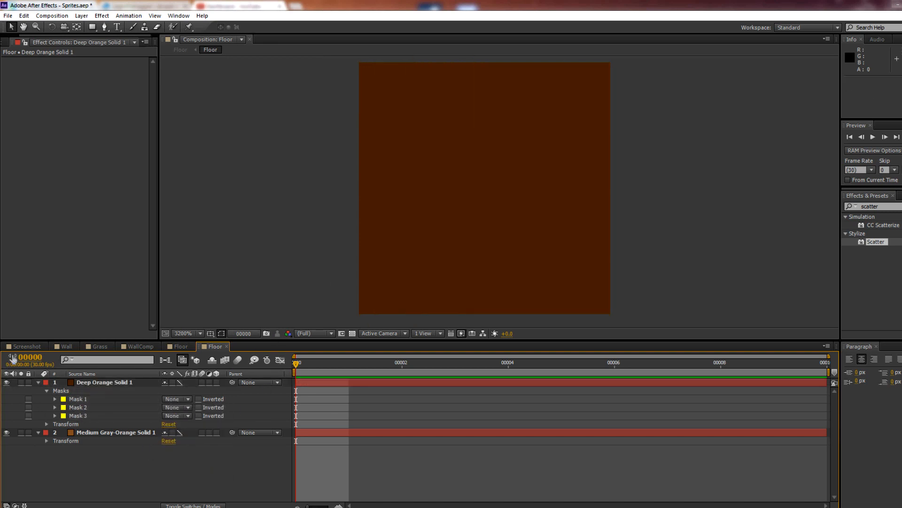
Return to the outer Floor composition and raise the Scatter amount to 11.0.
{"action": "left_click", "coordinate": [181, 346]}
{"action": "key", "text": "Caps_Lock"}
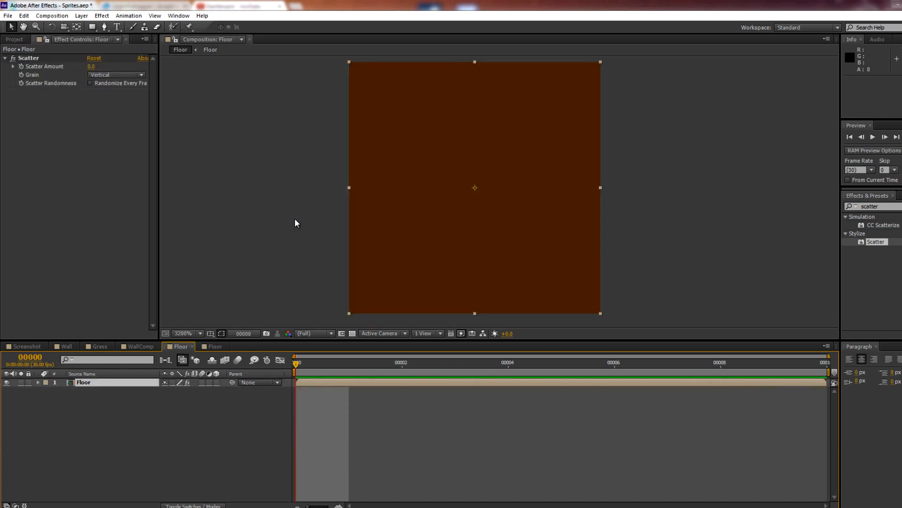
{"action": "left_click", "coordinate": [101, 74]}
{"action": "left_click", "coordinate": [75, 123]}
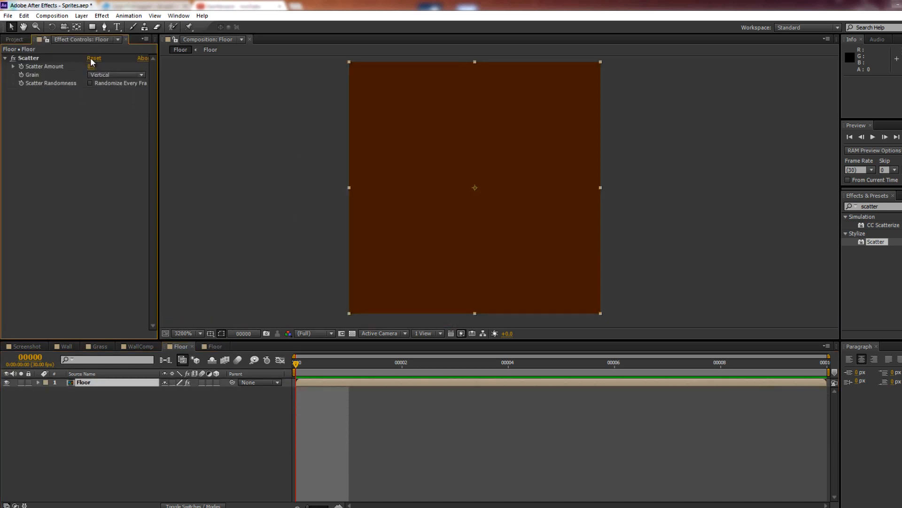
{"action": "left_click_drag", "start_coordinate": [90, 67], "coordinate": [104, 66]}
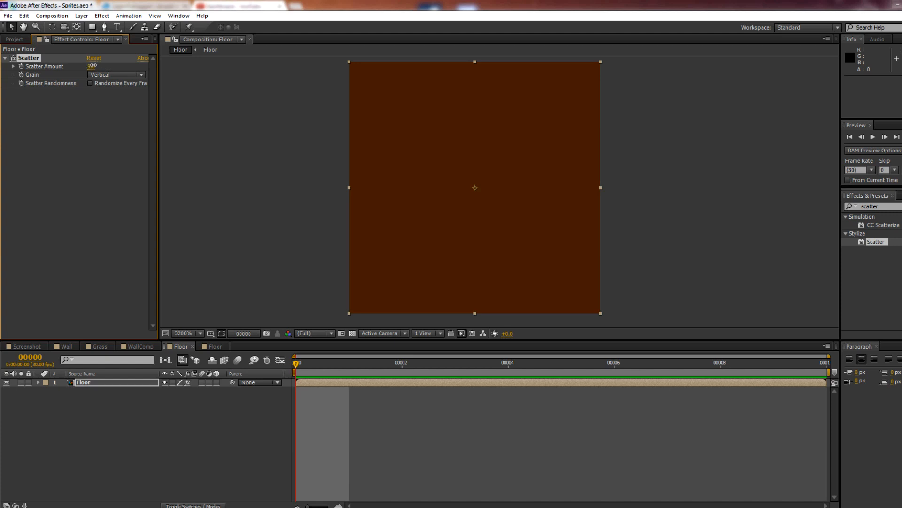
Mask the nested composition's dark brown solid with a full-width rectangle covering about the top 7 px of the tile.
{"action": "left_click", "coordinate": [213, 346]}
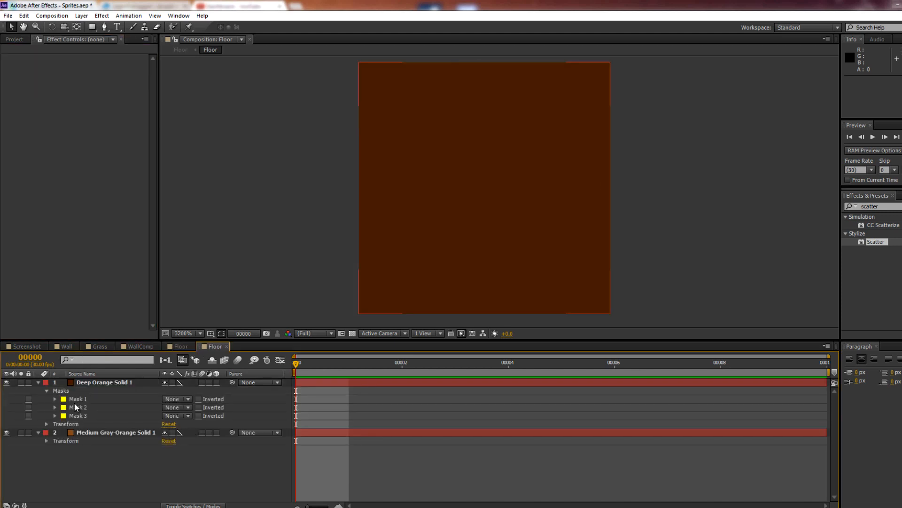
{"action": "left_click", "coordinate": [92, 27]}
{"action": "left_click_drag", "start_coordinate": [327, 61], "coordinate": [646, 188]}
{"action": "key", "text": "Delete"}
{"action": "left_click", "coordinate": [93, 382]}
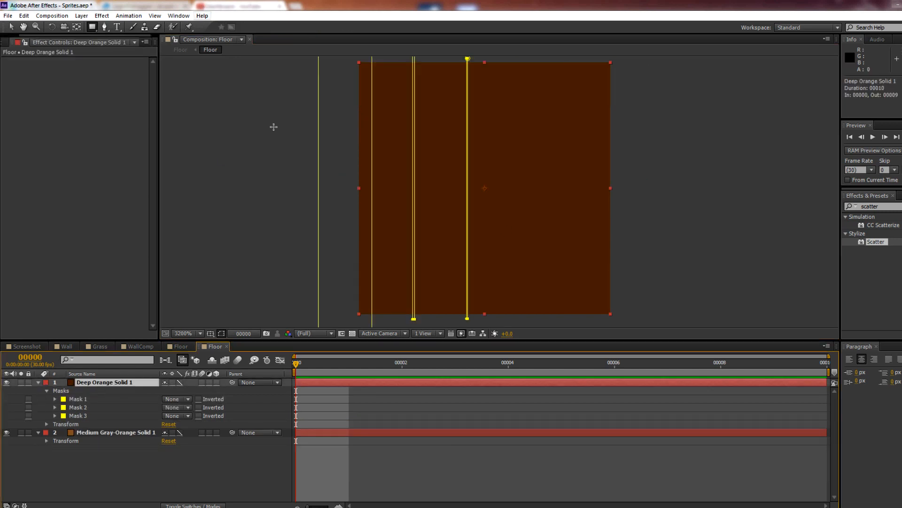
{"action": "key", "text": "comma"}
{"action": "left_click_drag", "start_coordinate": [368, 100], "coordinate": [630, 186]}
Raise the Floor layer's Scatter amount to 61.0 in the outer Floor composition.
{"action": "left_click", "coordinate": [28, 346]}
{"action": "left_click", "coordinate": [178, 346]}
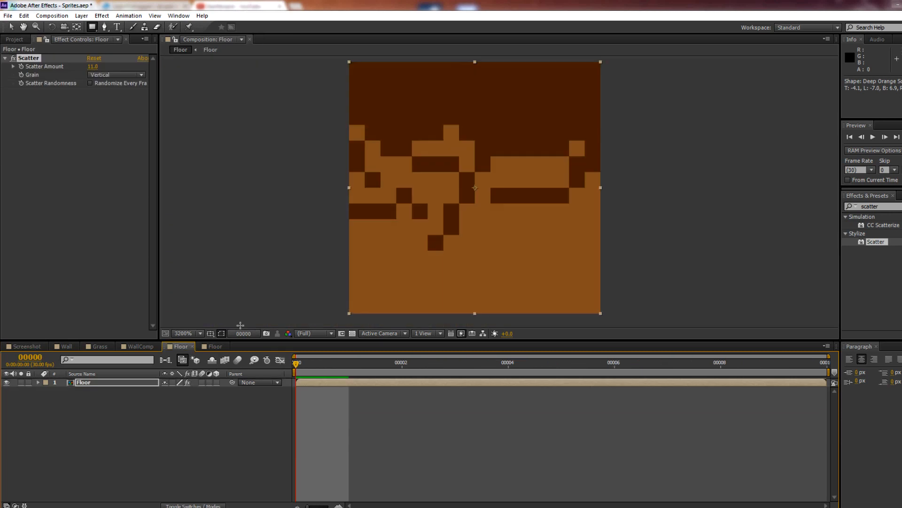
{"action": "left_click_drag", "start_coordinate": [508, 174], "coordinate": [493, 180]}
{"action": "left_click_drag", "start_coordinate": [437, 180], "coordinate": [417, 174]}
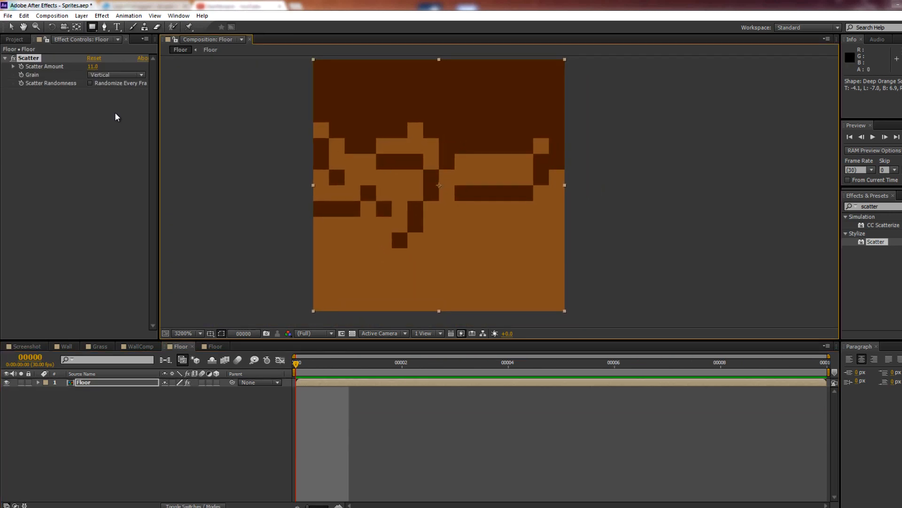
{"action": "left_click_drag", "start_coordinate": [98, 70], "coordinate": [128, 68]}
{"action": "key", "text": "comma"}
{"action": "key", "text": "period"}
Compare the Scatter effect's Horizontal, Both and Vertical grain options, ending on Vertical.
{"action": "left_click", "coordinate": [115, 74]}
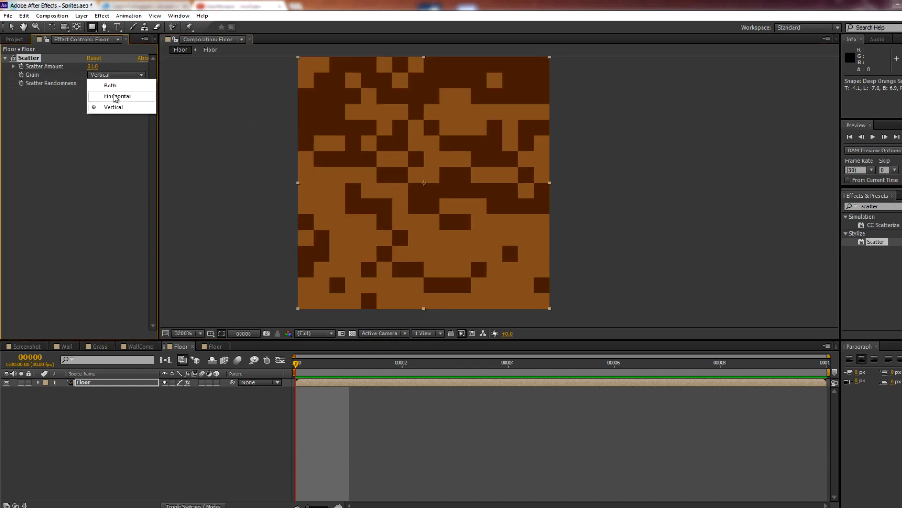
{"action": "left_click", "coordinate": [115, 97]}
{"action": "left_click", "coordinate": [113, 75]}
{"action": "left_click", "coordinate": [114, 84]}
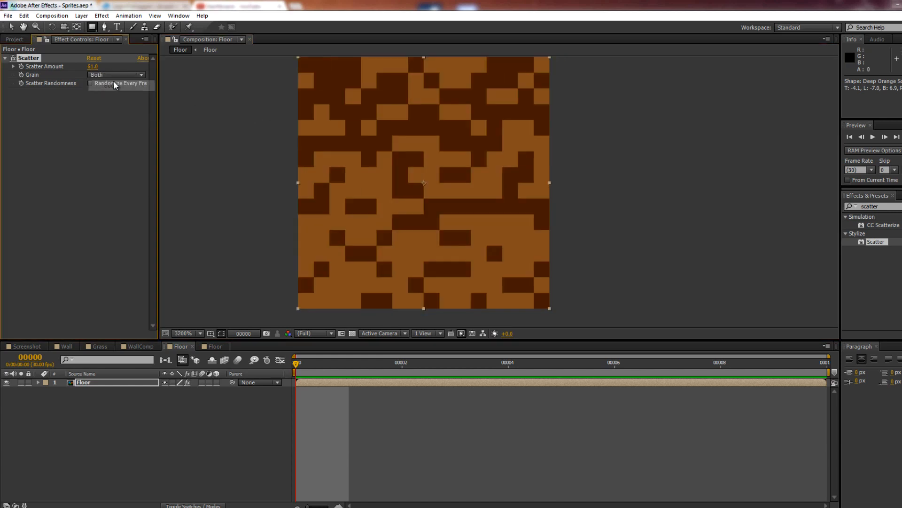
{"action": "left_click", "coordinate": [116, 76]}
{"action": "left_click", "coordinate": [119, 107]}
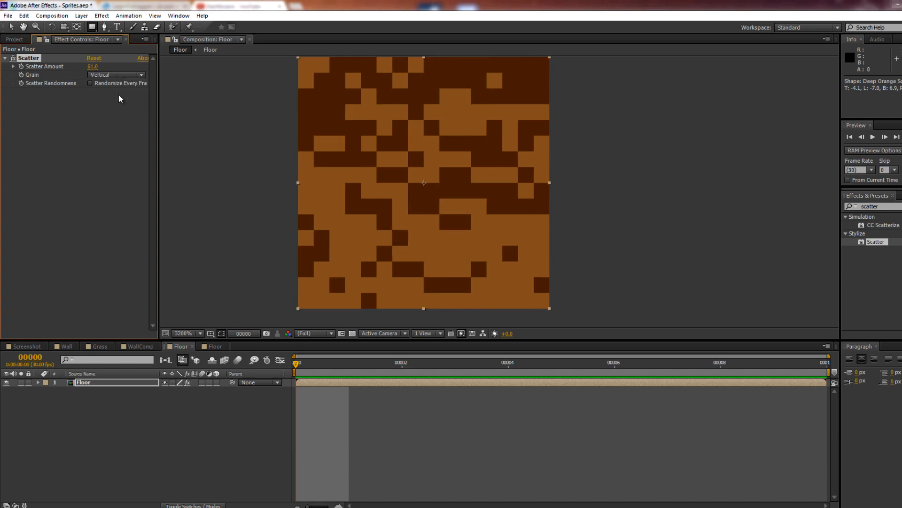
{"action": "left_click", "coordinate": [117, 74]}
{"action": "left_click", "coordinate": [117, 96]}
{"action": "left_click", "coordinate": [118, 75]}
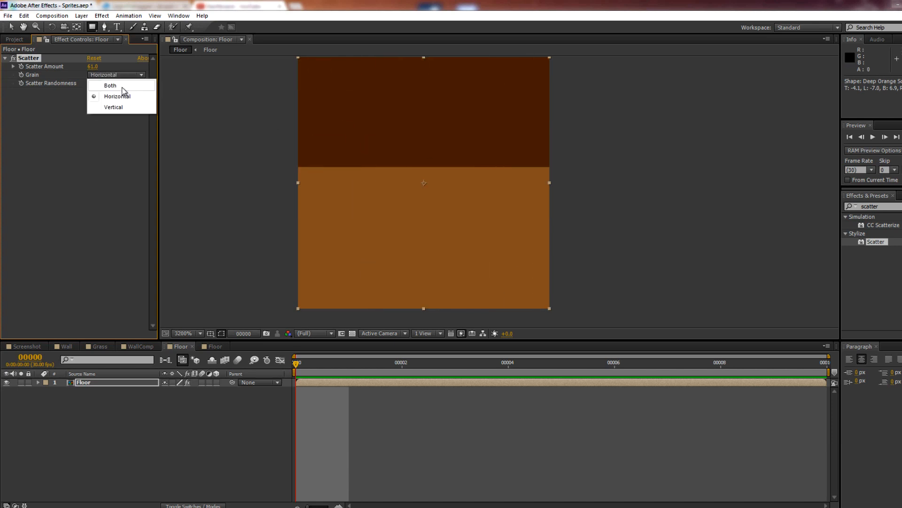
{"action": "left_click", "coordinate": [117, 107]}
Examine the scattered pixel pattern on the Floor tile at different magnifications.
{"action": "left_click_drag", "start_coordinate": [678, 244], "coordinate": [511, 155]}
{"action": "scroll", "coordinate": [394, 184], "scroll_direction": "down", "scroll_amount": 1}
{"action": "left_click_drag", "start_coordinate": [467, 200], "coordinate": [519, 214]}
{"action": "scroll", "coordinate": [478, 207], "scroll_direction": "up", "scroll_amount": 1}
{"action": "scroll", "coordinate": [519, 214], "scroll_direction": "down", "scroll_amount": 1}
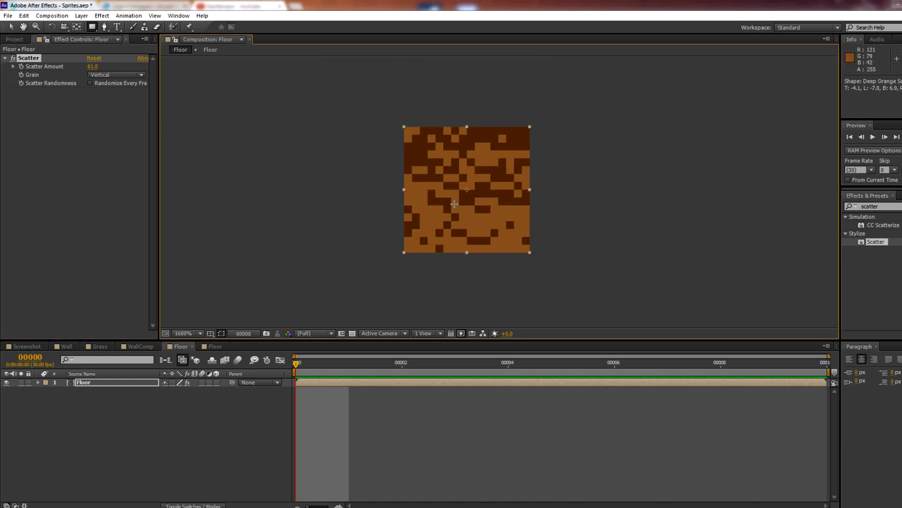
{"action": "scroll", "coordinate": [549, 211], "scroll_direction": "up", "scroll_amount": 1}
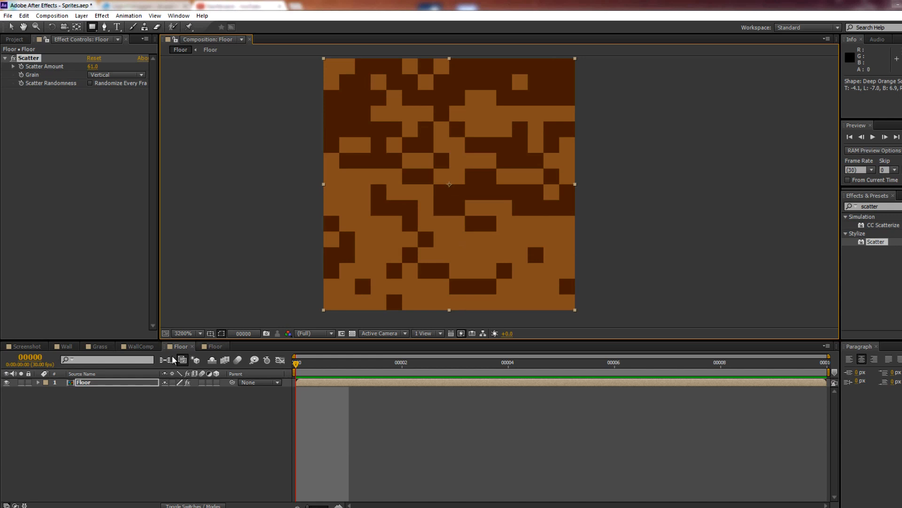
Delete the full-width rectangular mask from the dark brown solid in the nested Floor composition.
{"action": "left_click", "coordinate": [213, 347]}
{"action": "left_click_drag", "start_coordinate": [500, 215], "coordinate": [472, 218]}
{"action": "scroll", "coordinate": [486, 215], "scroll_direction": "up", "scroll_amount": 1}
{"action": "key", "text": "v"}
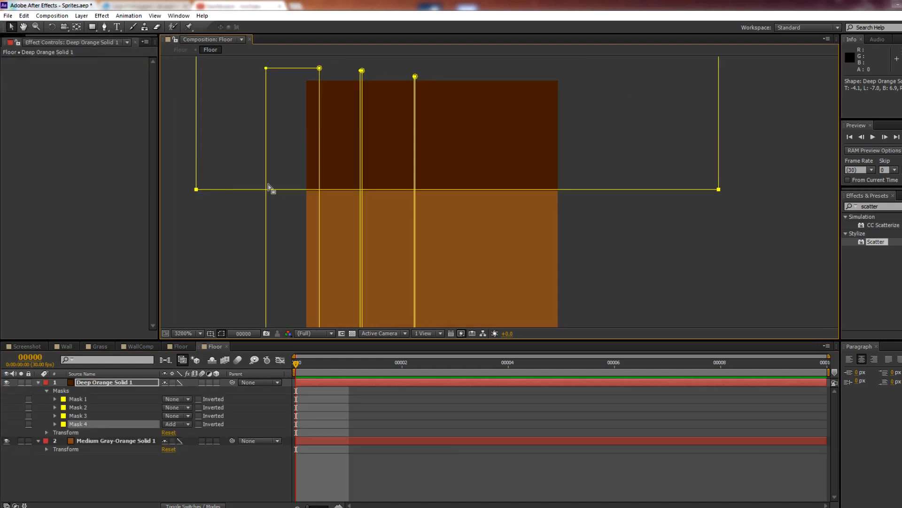
{"action": "key", "text": "Delete"}
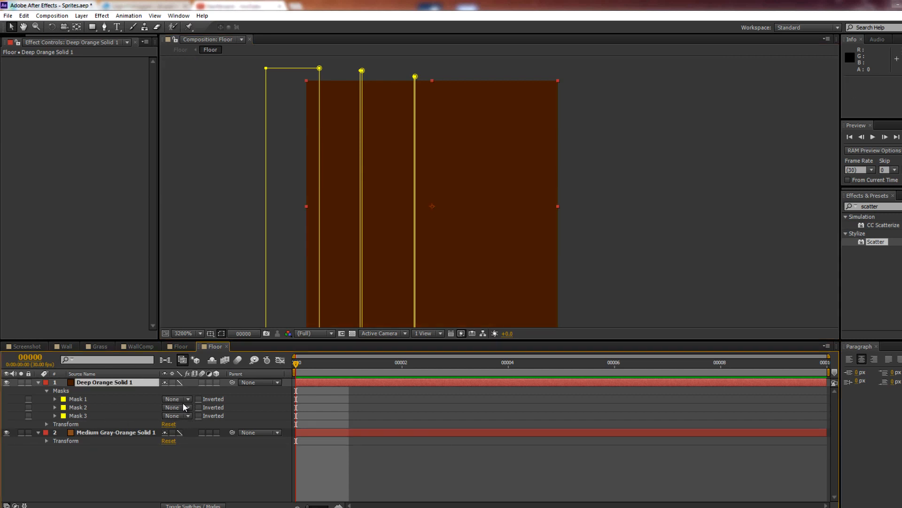
Set the dark brown solid's three stripe masks back to Add and deselect the layer.
{"action": "left_click", "coordinate": [75, 406]}
{"action": "left_click", "coordinate": [75, 415], "text": "shift"}
{"action": "left_click", "coordinate": [79, 398]}
{"action": "left_click", "coordinate": [76, 416], "text": "shift"}
{"action": "left_click", "coordinate": [176, 398]}
{"action": "left_click", "coordinate": [188, 421]}
{"action": "key", "text": "comma"}
{"action": "left_click", "coordinate": [259, 183]}
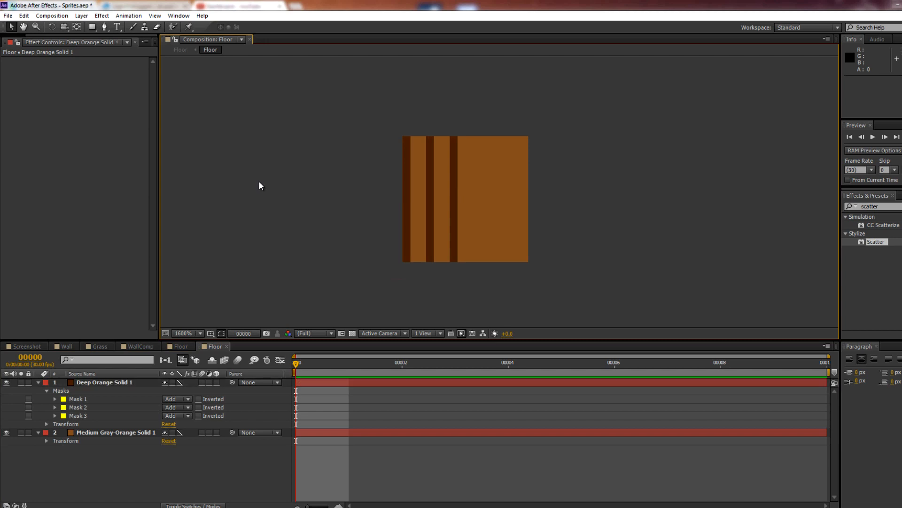
{"action": "left_click_drag", "start_coordinate": [306, 251], "coordinate": [289, 250]}
{"action": "scroll", "coordinate": [329, 230], "scroll_direction": "up", "scroll_amount": 1}
{"action": "left_click_drag", "start_coordinate": [344, 225], "coordinate": [339, 192]}
{"action": "left_click_drag", "start_coordinate": [306, 141], "coordinate": [302, 151]}
{"action": "key", "text": "comma"}
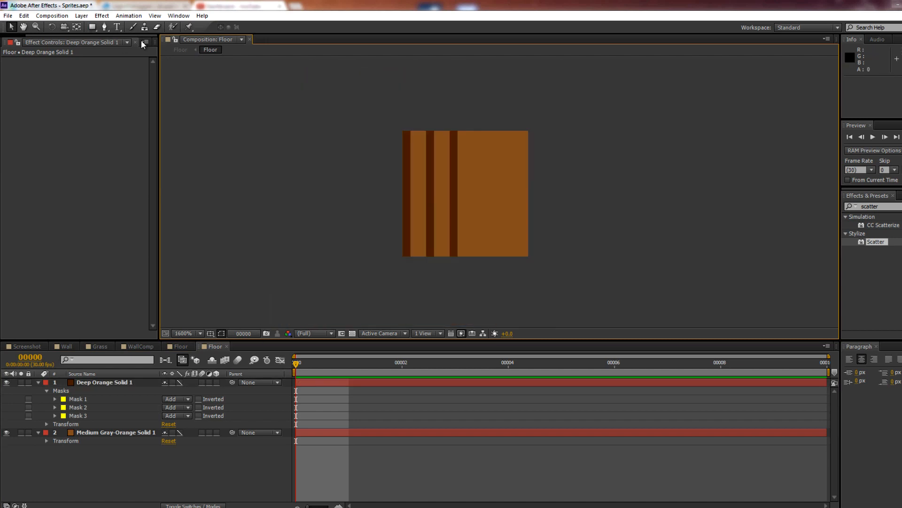
Create a 16 × 16 px light brown solid above the dark brown striped solid in the Floor composition.
{"action": "left_click", "coordinate": [93, 26]}
{"action": "scroll", "coordinate": [425, 141], "scroll_direction": "up", "scroll_amount": 1}
{"action": "left_click_drag", "start_coordinate": [406, 133], "coordinate": [437, 120]}
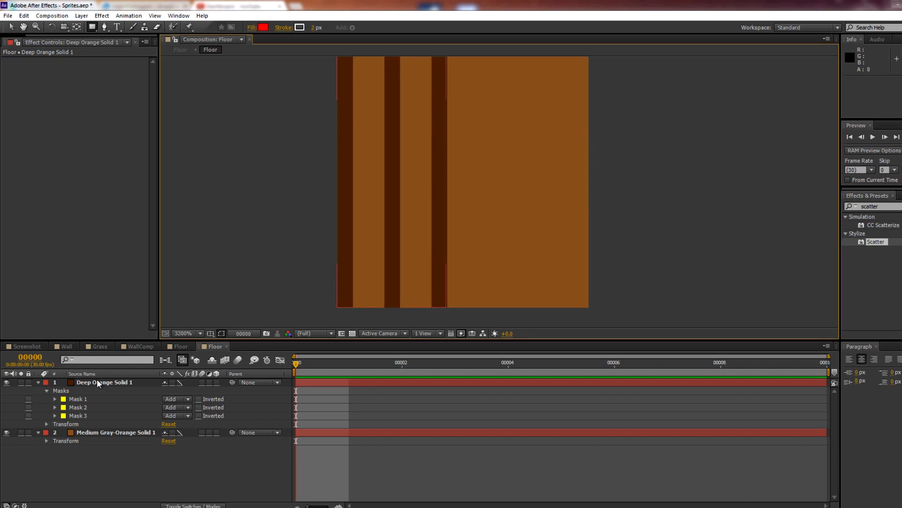
{"action": "left_click", "coordinate": [97, 382]}
{"action": "left_click_drag", "start_coordinate": [305, 224], "coordinate": [305, 218]}
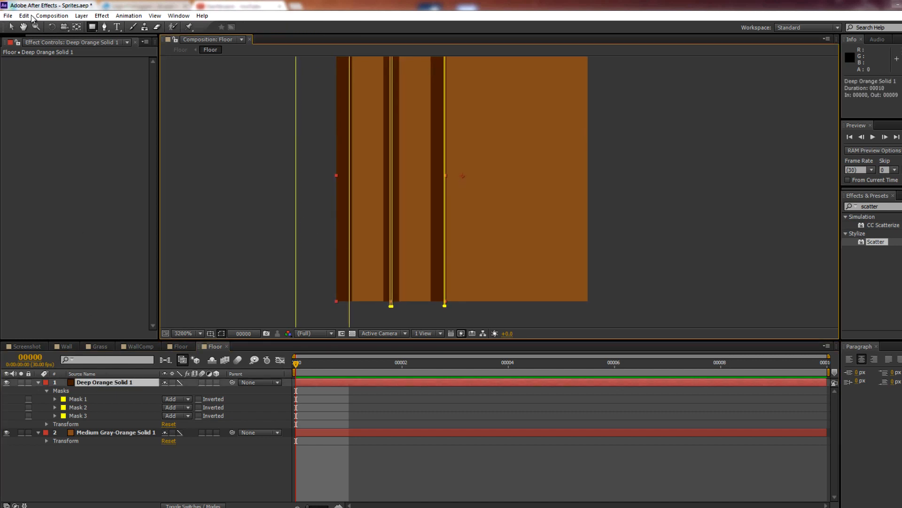
{"action": "left_click", "coordinate": [81, 15]}
{"action": "mouse_move", "coordinate": [92, 27]}
{"action": "left_click", "coordinate": [295, 43]}
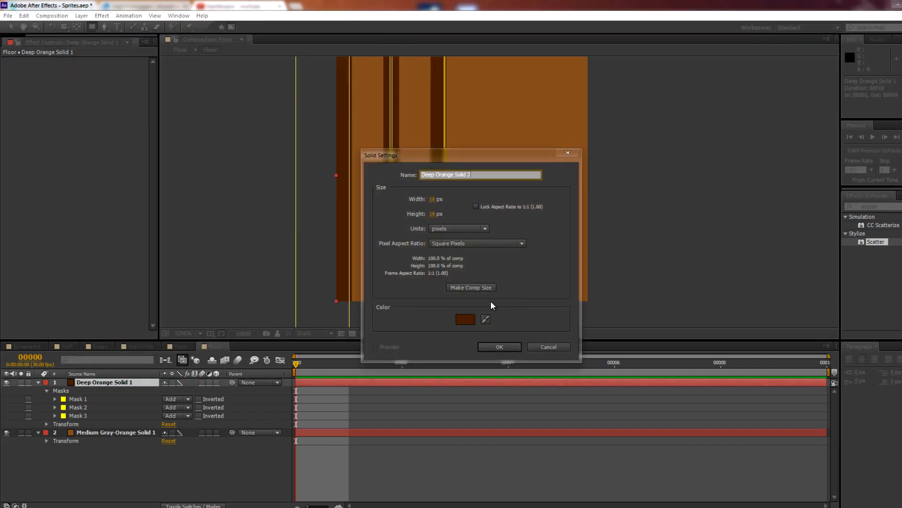
{"action": "left_click", "coordinate": [485, 318]}
{"action": "left_click", "coordinate": [467, 318]}
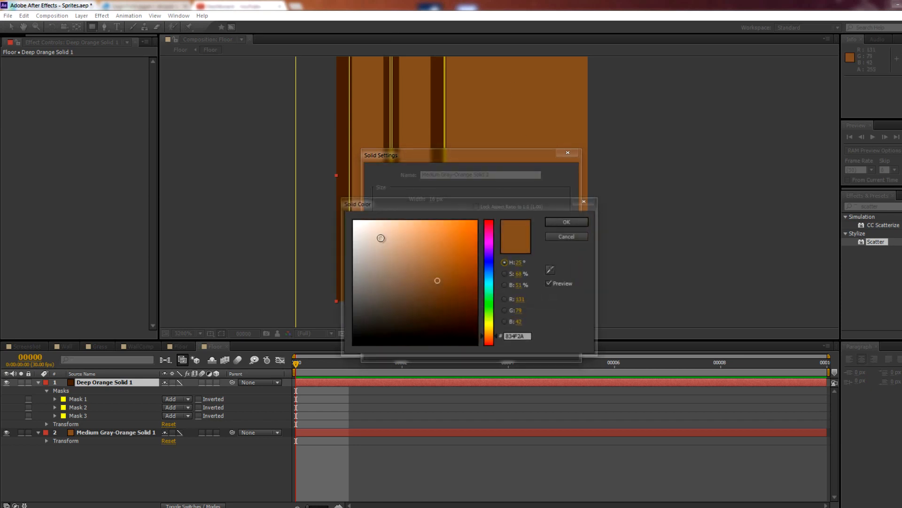
{"action": "left_click", "coordinate": [424, 263]}
{"action": "left_click", "coordinate": [577, 221]}
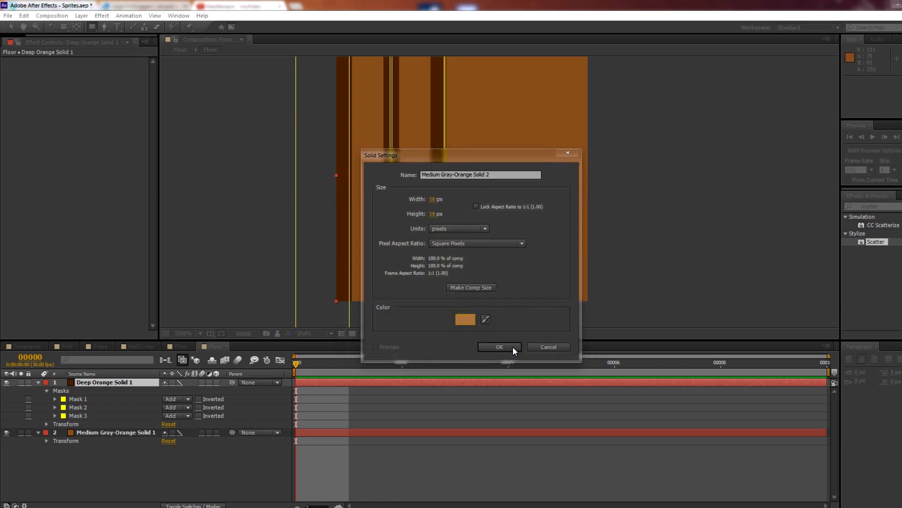
{"action": "left_click", "coordinate": [512, 345]}
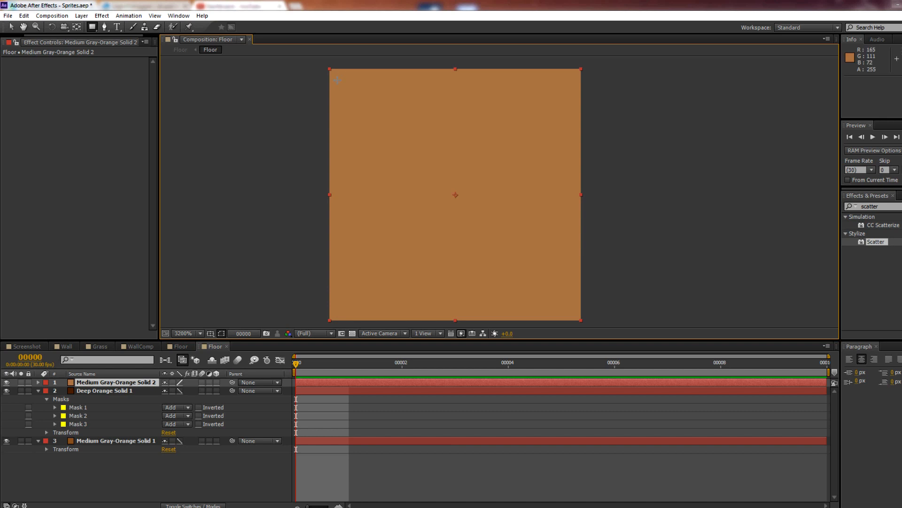
Mask the light brown solid into three one-pixel vertical stripes, each directly beside the right edge of a dark stripe.
{"action": "left_click", "coordinate": [6, 382]}
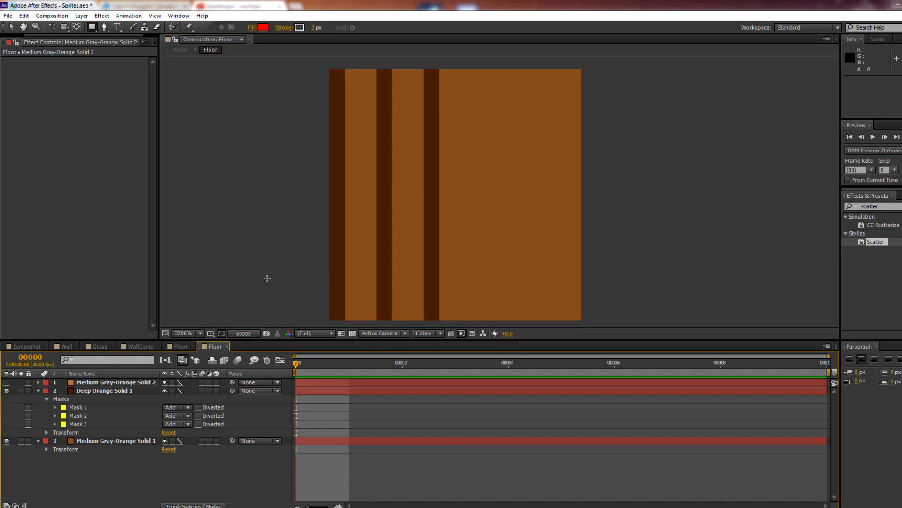
{"action": "left_click_drag", "start_coordinate": [345, 63], "coordinate": [359, 304]}
{"action": "key", "text": "ctrl+z"}
{"action": "left_click", "coordinate": [101, 382]}
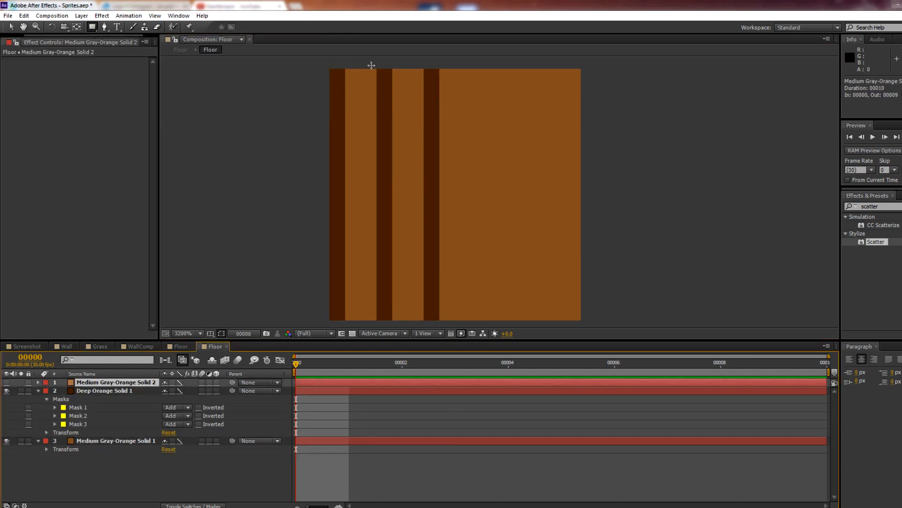
{"action": "left_click_drag", "start_coordinate": [351, 66], "coordinate": [355, 327]}
{"action": "left_click_drag", "start_coordinate": [395, 59], "coordinate": [398, 327]}
{"action": "left_click_drag", "start_coordinate": [444, 59], "coordinate": [448, 326]}
{"action": "left_click", "coordinate": [6, 382]}
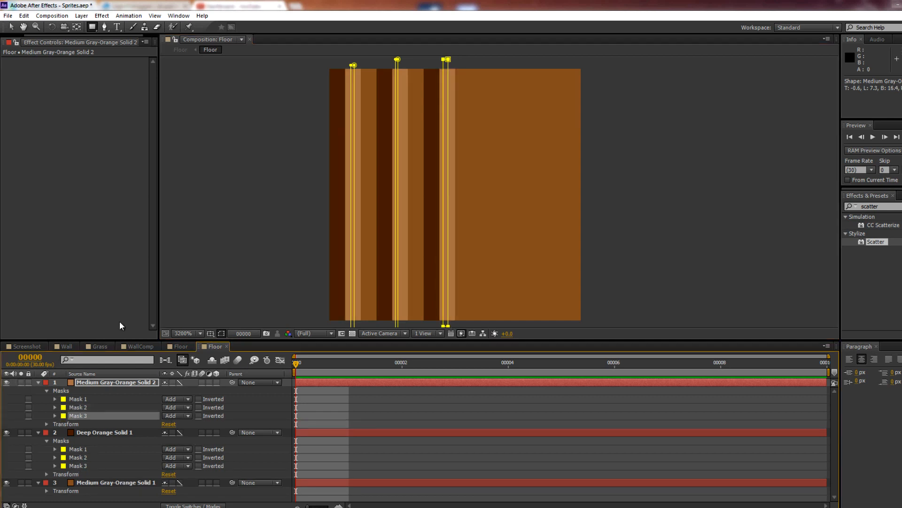
{"action": "key", "text": "v"}
{"action": "left_click", "coordinate": [213, 172]}
{"action": "key", "text": "comma"}
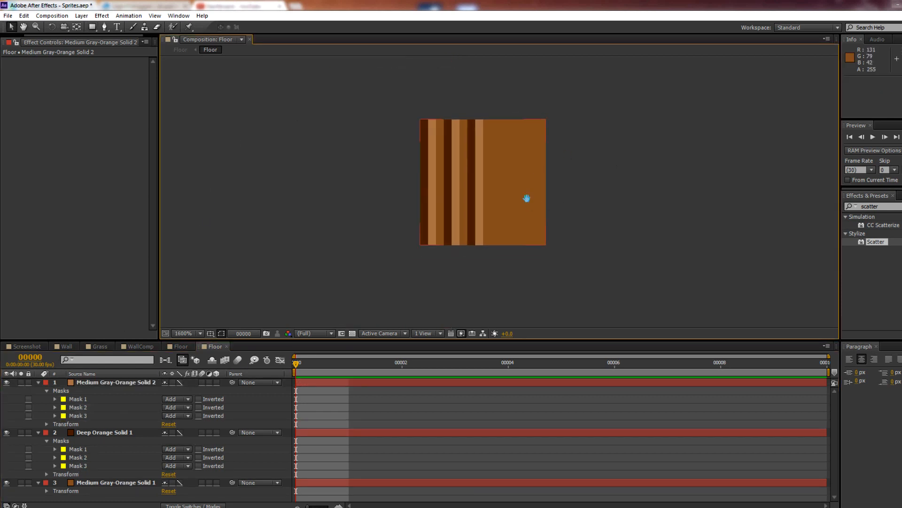
Add two more vertical stripe masks to the dark brown solid in the tile's right half, shifting the last one a pixel left.
{"action": "key", "text": "period"}
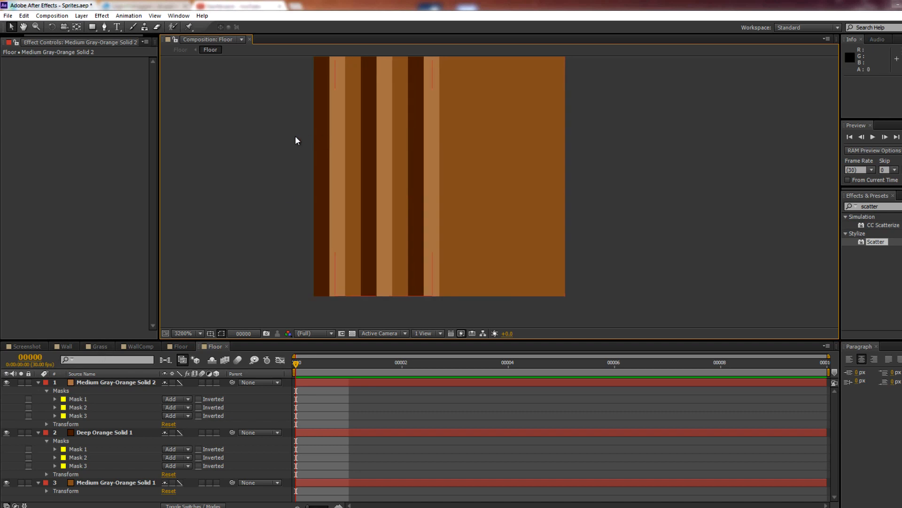
{"action": "left_click_drag", "start_coordinate": [449, 234], "coordinate": [428, 237]}
{"action": "scroll", "coordinate": [444, 190], "scroll_direction": "down", "scroll_amount": 1}
{"action": "key", "text": "period"}
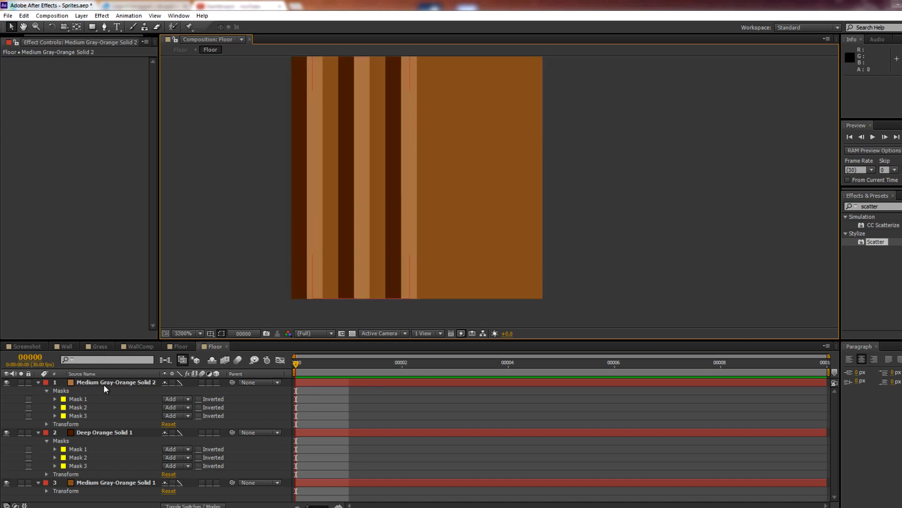
{"action": "left_click", "coordinate": [92, 382]}
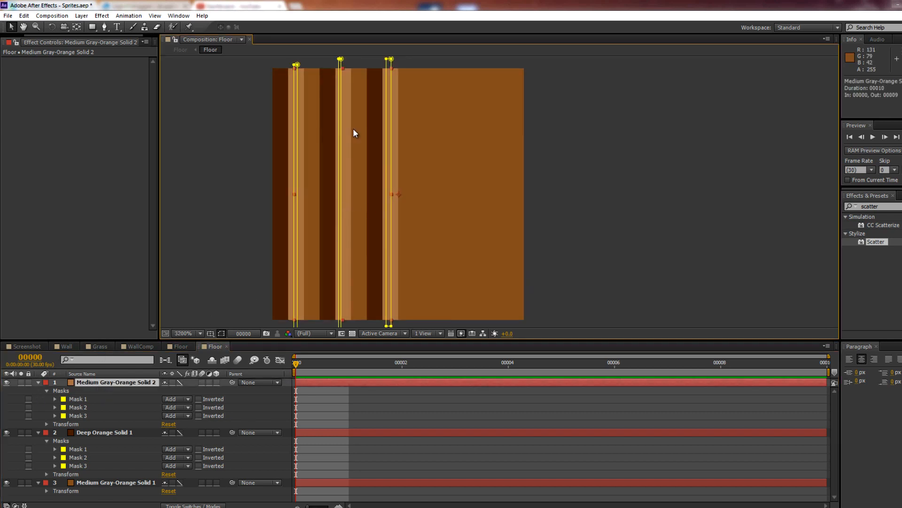
{"action": "left_click", "coordinate": [105, 432]}
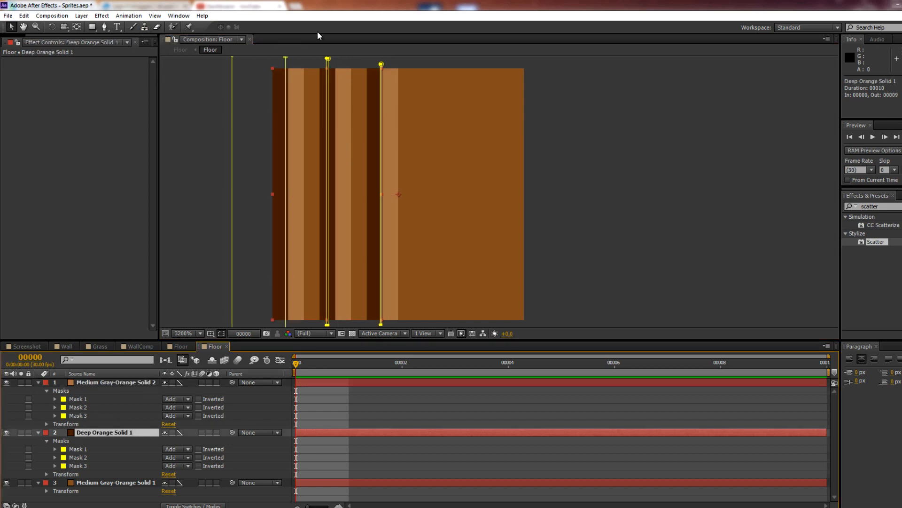
{"action": "key", "text": "q"}
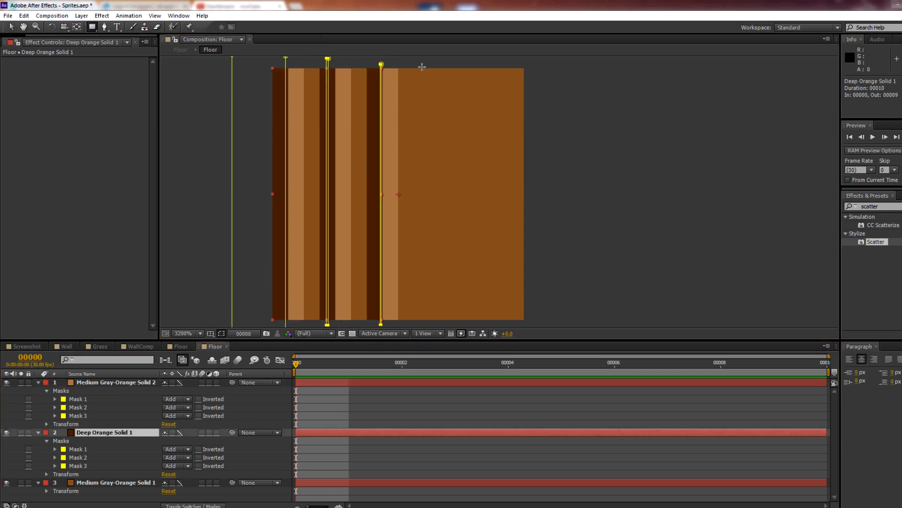
{"action": "left_click_drag", "start_coordinate": [439, 286], "coordinate": [437, 326]}
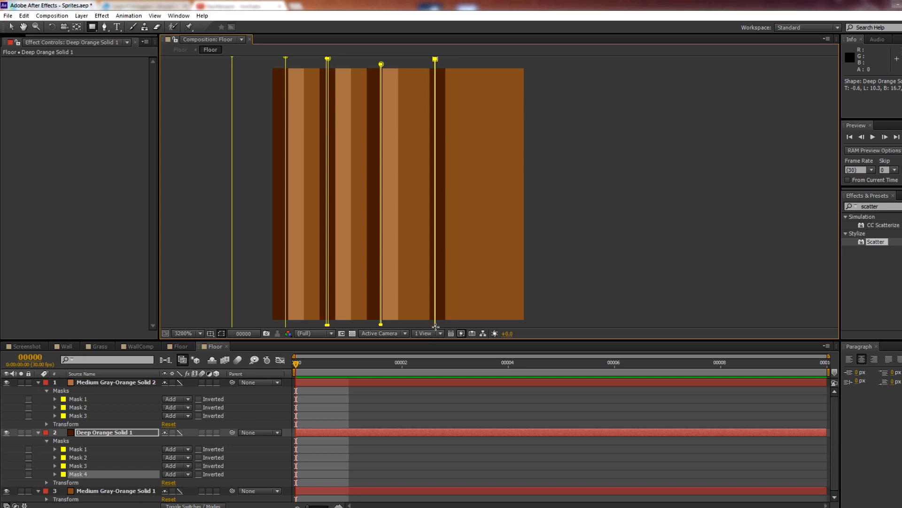
{"action": "left_click_drag", "start_coordinate": [493, 85], "coordinate": [502, 325]}
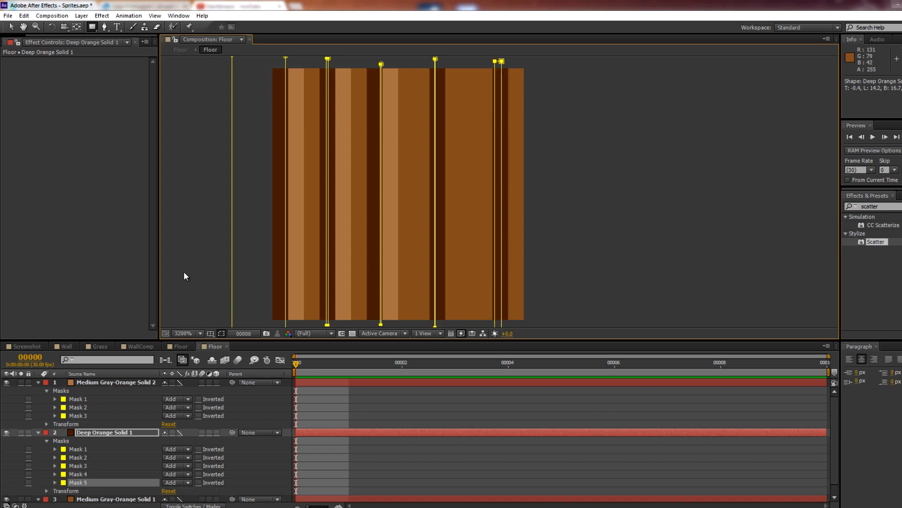
{"action": "left_click_drag", "start_coordinate": [493, 82], "coordinate": [482, 85]}
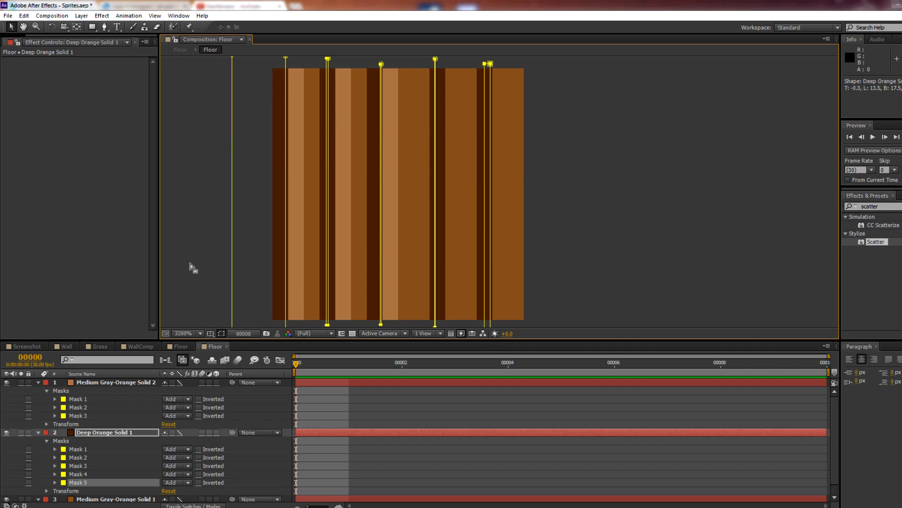
{"action": "left_click", "coordinate": [217, 221]}
Add two more vertical stripe masks to the light brown solid, directly beside the two newest dark stripes.
{"action": "left_click", "coordinate": [94, 381]}
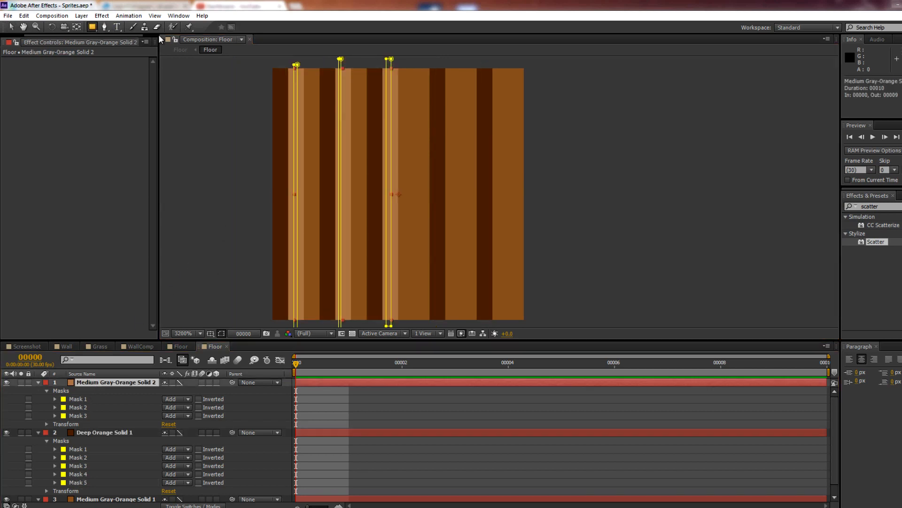
{"action": "left_click_drag", "start_coordinate": [453, 65], "coordinate": [454, 330]}
{"action": "left_click_drag", "start_coordinate": [499, 63], "coordinate": [500, 325]}
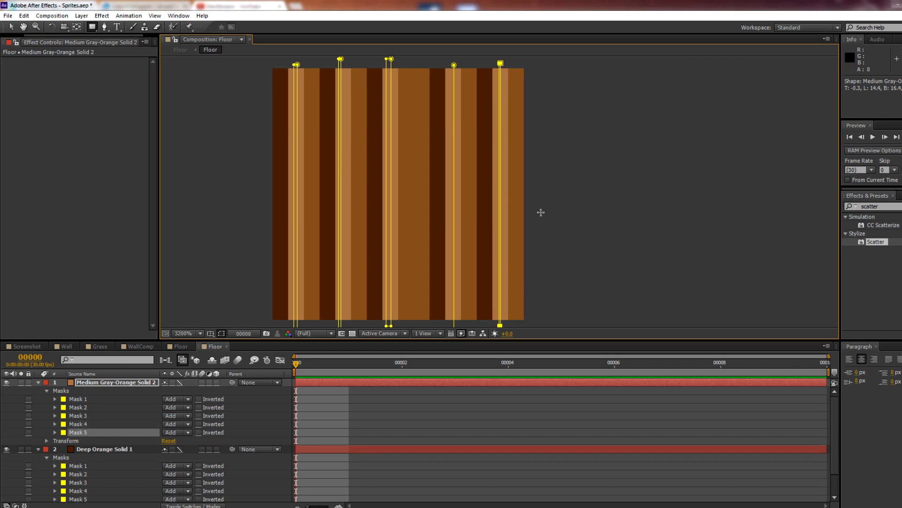
{"action": "key", "text": "v"}
Shift the dark brown solid's fourth and fifth stripes one pixel to the left using their masks.
{"action": "left_click", "coordinate": [128, 448]}
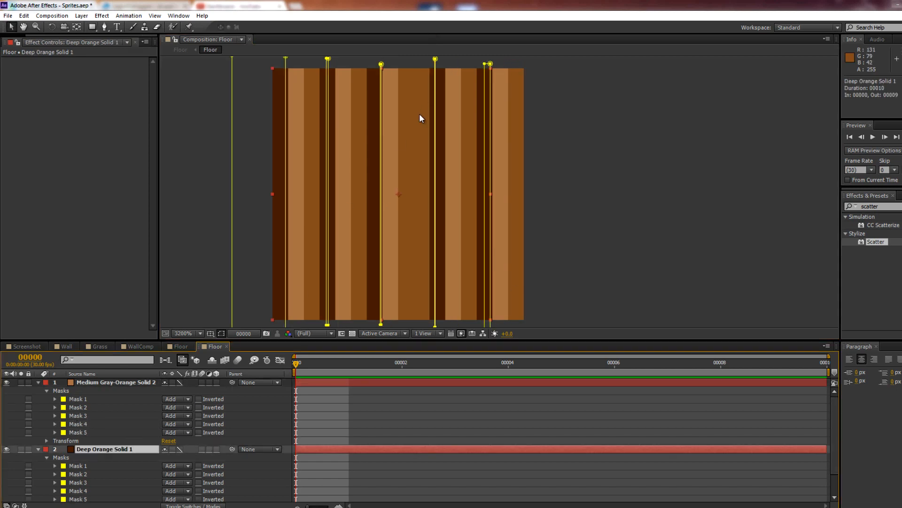
{"action": "left_click", "coordinate": [434, 59]}
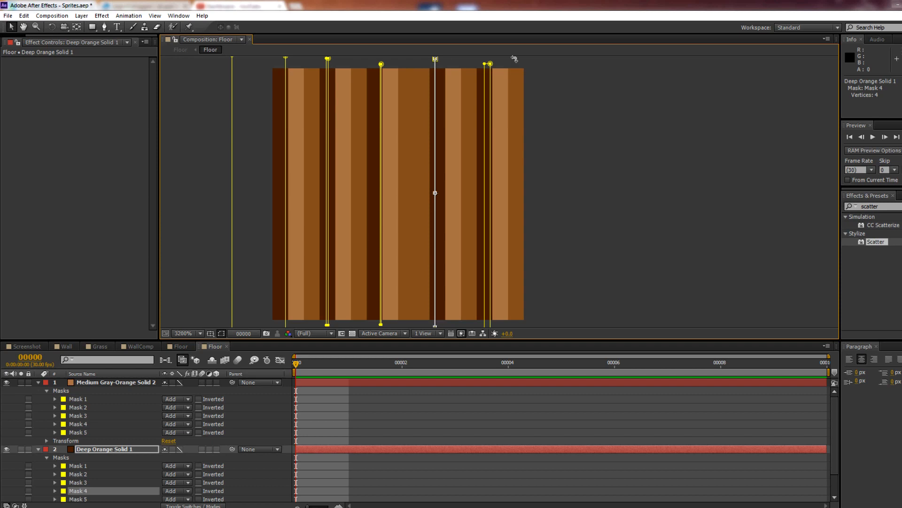
{"action": "left_click_drag", "start_coordinate": [441, 111], "coordinate": [431, 111]}
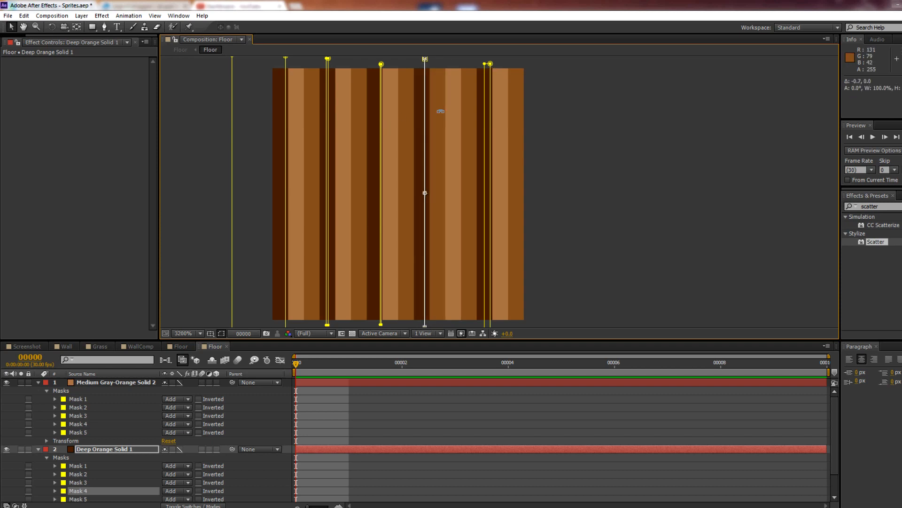
{"action": "left_click", "coordinate": [491, 63]}
{"action": "key", "text": "Left"}
{"action": "key", "text": "Left"}
{"action": "key", "text": "Left"}
{"action": "key", "text": "Left"}
{"action": "key", "text": "Left"}
{"action": "key", "text": "Left"}
{"action": "key", "text": "Left"}
{"action": "key", "text": "Left"}
{"action": "key", "text": "Left"}
{"action": "key", "text": "Left"}
{"action": "key", "text": "Left"}
{"action": "key", "text": "Left"}
{"action": "key", "text": "Left"}
{"action": "key", "text": "Return"}
{"action": "left_click_drag", "start_coordinate": [518, 130], "coordinate": [517, 127]}
{"action": "left_click", "coordinate": [610, 165]}
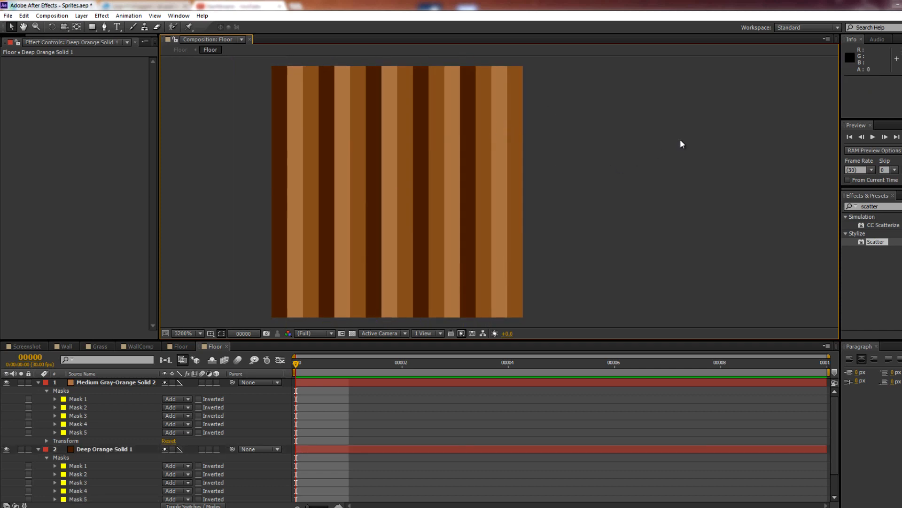
Duplicate the dark brown solid's first mask and move the copy to the tile's right edge as a sixth dark stripe.
{"action": "left_click", "coordinate": [96, 448]}
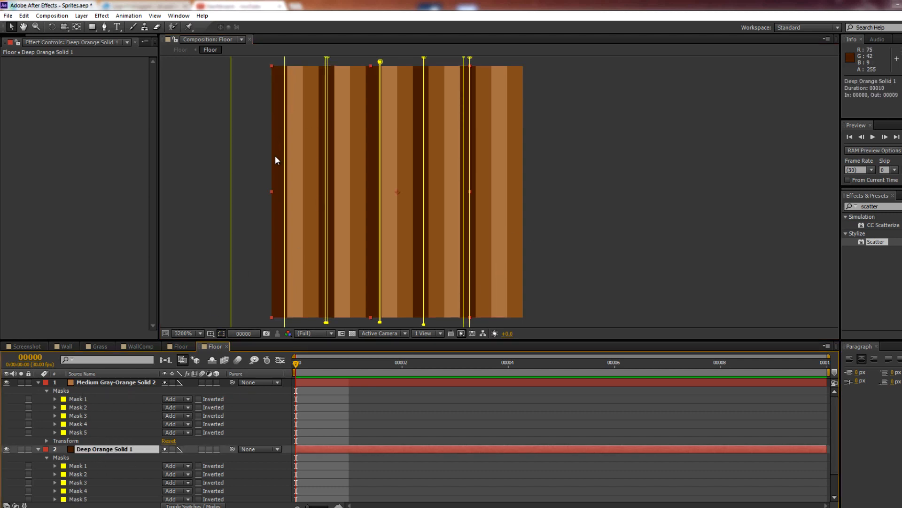
{"action": "key", "text": "comma"}
{"action": "double_click", "coordinate": [393, 123]}
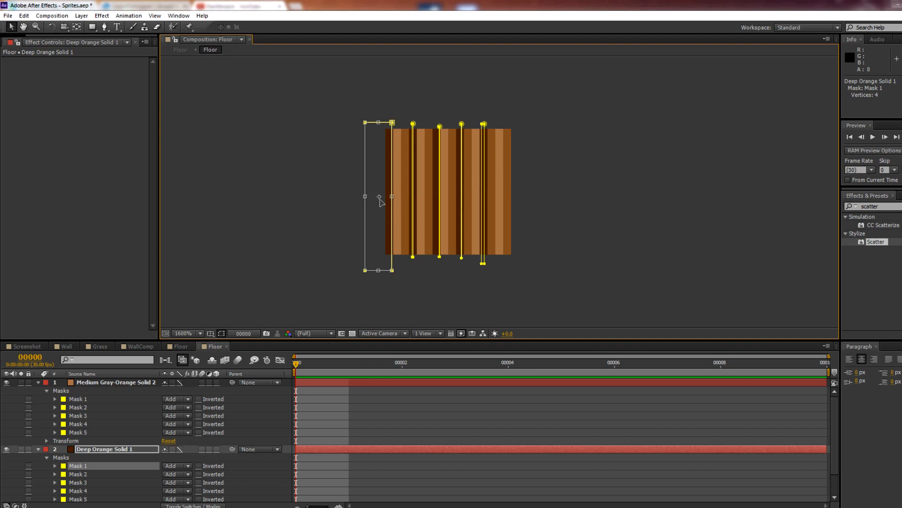
{"action": "key", "text": "ctrl+d"}
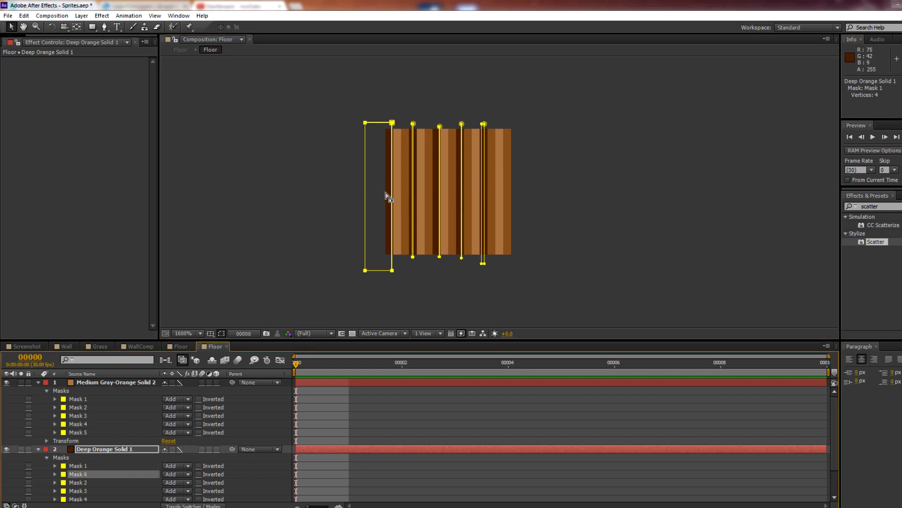
{"action": "double_click", "coordinate": [366, 124]}
{"action": "left_click_drag", "start_coordinate": [378, 171], "coordinate": [520, 170]}
{"action": "double_click", "coordinate": [612, 190]}
{"action": "left_click", "coordinate": [656, 186]}
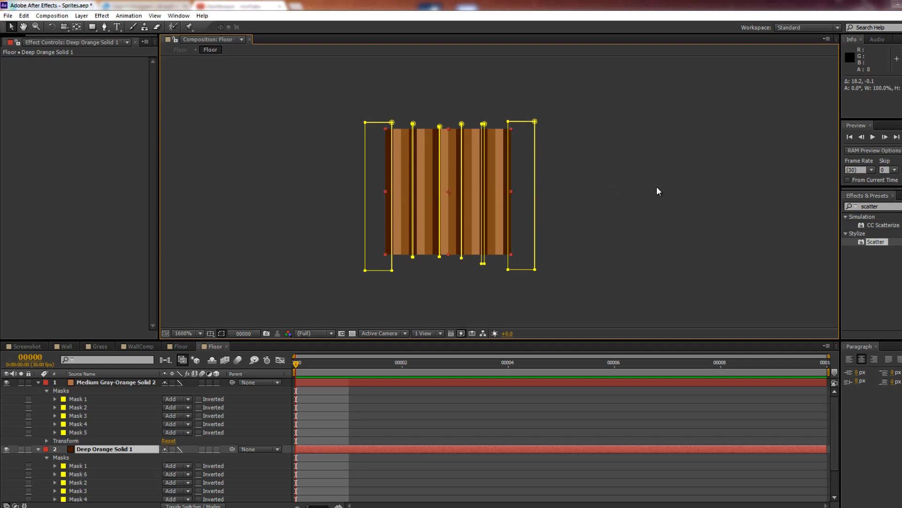
{"action": "left_click", "coordinate": [656, 186]}
Examine the striped floor pattern across the whole tile at different magnifications.
{"action": "scroll", "coordinate": [639, 202], "scroll_direction": "up", "scroll_amount": 1}
{"action": "left_click_drag", "start_coordinate": [640, 202], "coordinate": [657, 174]}
{"action": "scroll", "coordinate": [574, 190], "scroll_direction": "down", "scroll_amount": 1}
{"action": "left_click_drag", "start_coordinate": [458, 198], "coordinate": [536, 227]}
{"action": "left_click_drag", "start_coordinate": [472, 289], "coordinate": [425, 269]}
{"action": "scroll", "coordinate": [426, 268], "scroll_direction": "up", "scroll_amount": 1}
{"action": "mouse_move", "coordinate": [535, 198]}
{"action": "left_mouse_down"}
{"action": "mouse_move", "coordinate": [501, 190]}
{"action": "mouse_move", "coordinate": [536, 206]}
{"action": "left_mouse_up"}
{"action": "scroll", "coordinate": [530, 197], "scroll_direction": "down", "scroll_amount": 1}
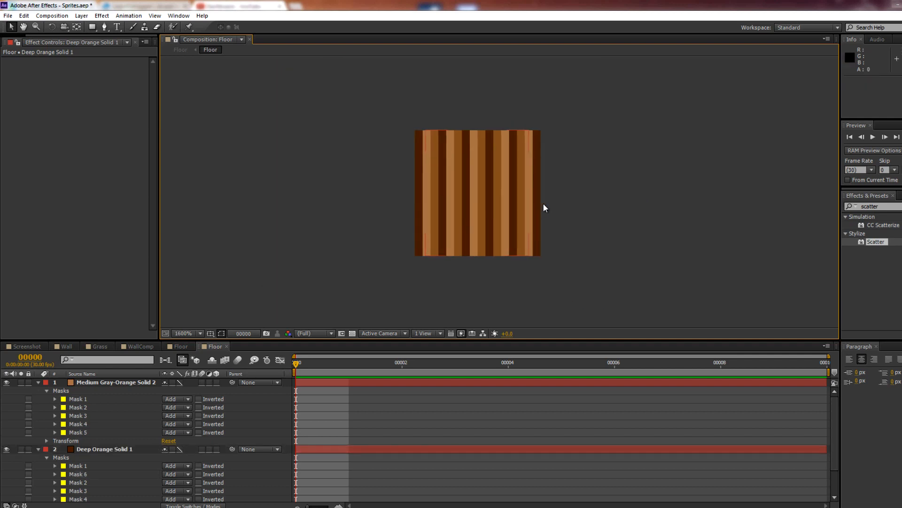
{"action": "scroll", "coordinate": [544, 207], "scroll_direction": "up", "scroll_amount": 1}
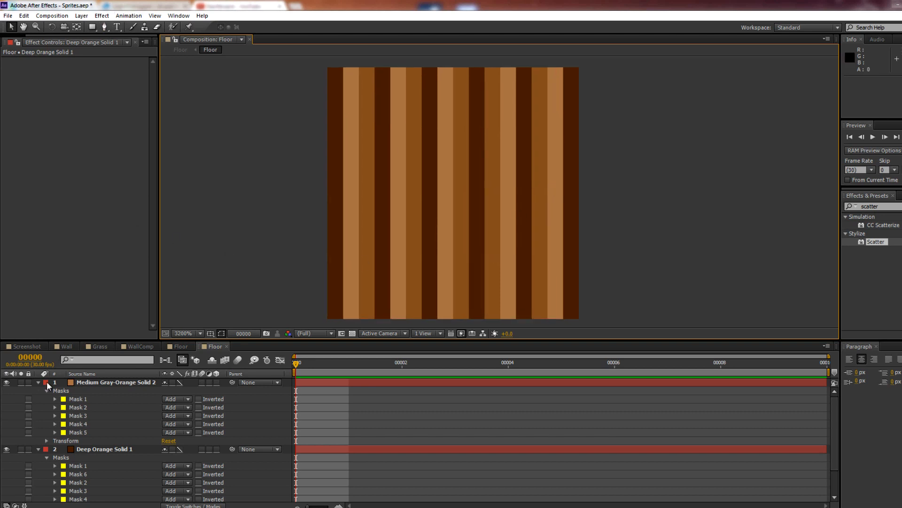
Add the striped 16 × 16 Floor composition as the top layer of the Screenshot composition.
{"action": "left_click", "coordinate": [28, 347]}
{"action": "left_click_drag", "start_coordinate": [507, 186], "coordinate": [586, 169]}
{"action": "left_click_drag", "start_coordinate": [405, 265], "coordinate": [423, 199]}
{"action": "left_click", "coordinate": [13, 42]}
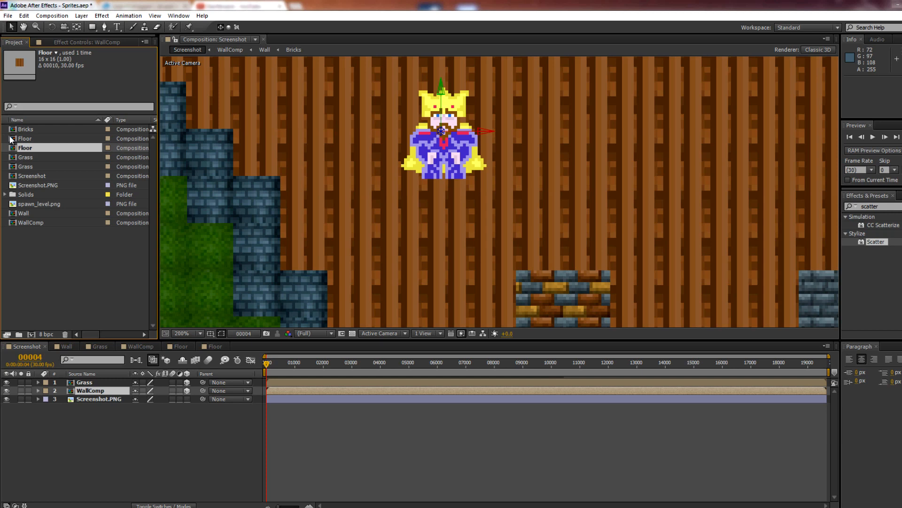
{"action": "left_click_drag", "start_coordinate": [13, 149], "coordinate": [388, 234]}
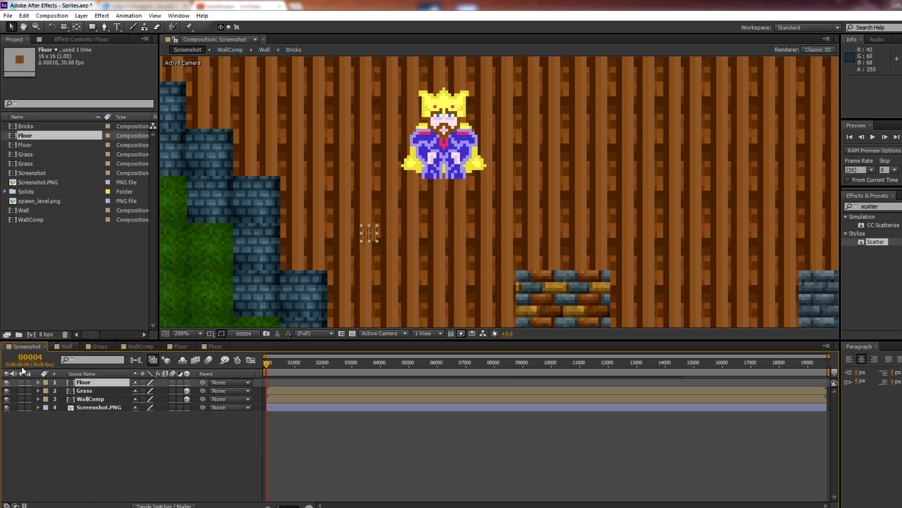
Move the Floor tile to the wooden floor corner beside the blue brick wall, at position 295.0, 383.5.
{"action": "key", "text": "period"}
{"action": "left_click_drag", "start_coordinate": [385, 266], "coordinate": [641, 187]}
{"action": "left_click_drag", "start_coordinate": [479, 202], "coordinate": [329, 255]}
{"action": "scroll", "coordinate": [333, 251], "scroll_direction": "up", "scroll_amount": 1}
{"action": "left_click_drag", "start_coordinate": [211, 316], "coordinate": [472, 125]}
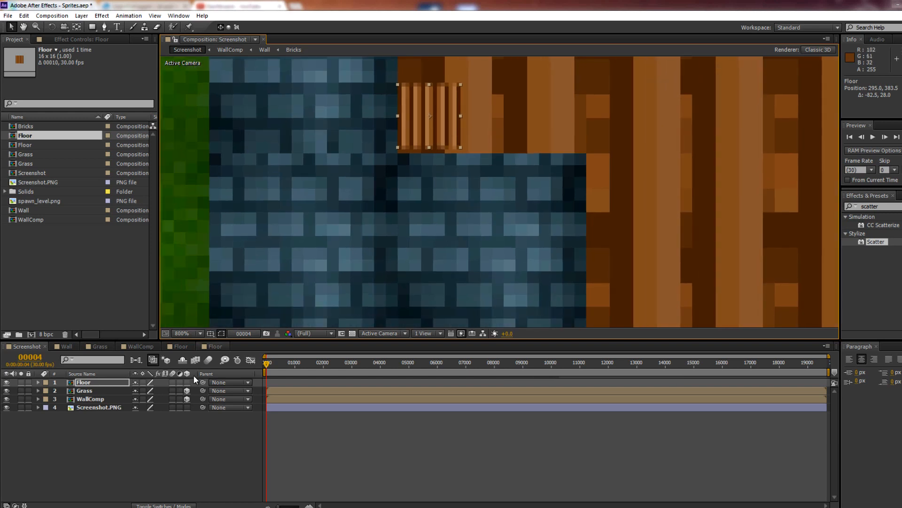
Set the Floor layer to draft quality and move it down to position 295.0, 384.9, flush with the bricks below.
{"action": "left_click", "coordinate": [150, 382]}
{"action": "scroll", "coordinate": [430, 207], "scroll_direction": "up", "scroll_amount": 1}
{"action": "scroll", "coordinate": [451, 189], "scroll_direction": "up", "scroll_amount": 1}
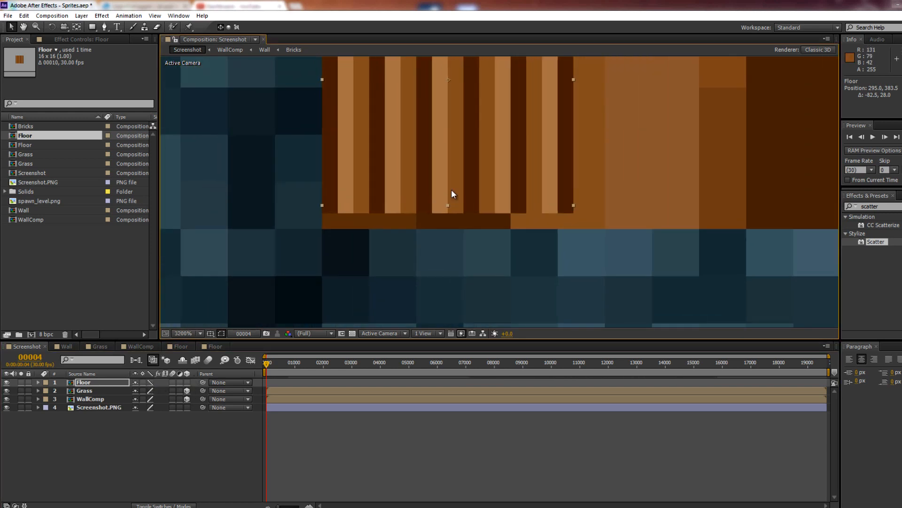
{"action": "left_click_drag", "start_coordinate": [408, 173], "coordinate": [406, 182]}
{"action": "left_click_drag", "start_coordinate": [401, 224], "coordinate": [395, 290]}
{"action": "scroll", "coordinate": [364, 120], "scroll_direction": "down", "scroll_amount": 1}
{"action": "scroll", "coordinate": [366, 133], "scroll_direction": "up", "scroll_amount": 1}
{"action": "left_click_drag", "start_coordinate": [440, 151], "coordinate": [458, 120]}
Move the Floor layer's anchor point to the tile's bottom-left corner with the Pan Behind tool.
{"action": "left_click", "coordinate": [78, 27]}
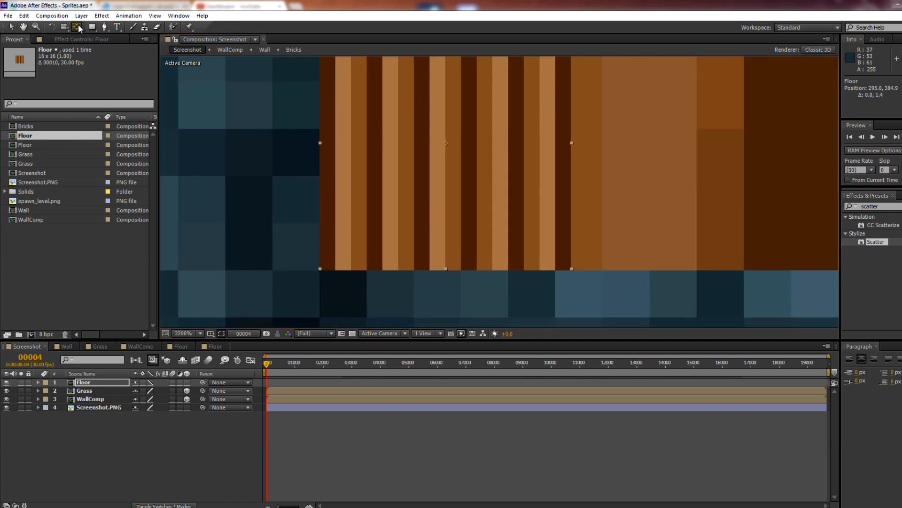
{"action": "left_click_drag", "start_coordinate": [447, 142], "coordinate": [317, 272]}
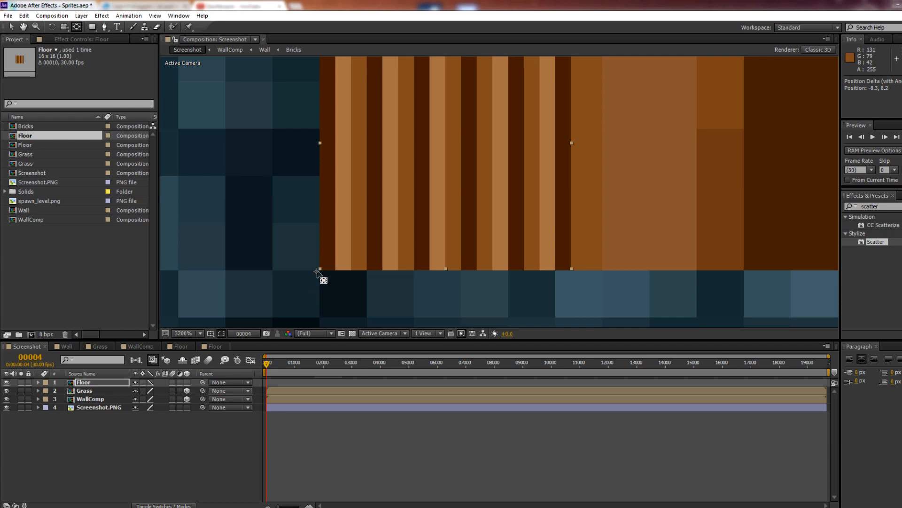
{"action": "scroll", "coordinate": [421, 207], "scroll_direction": "down", "scroll_amount": 4}
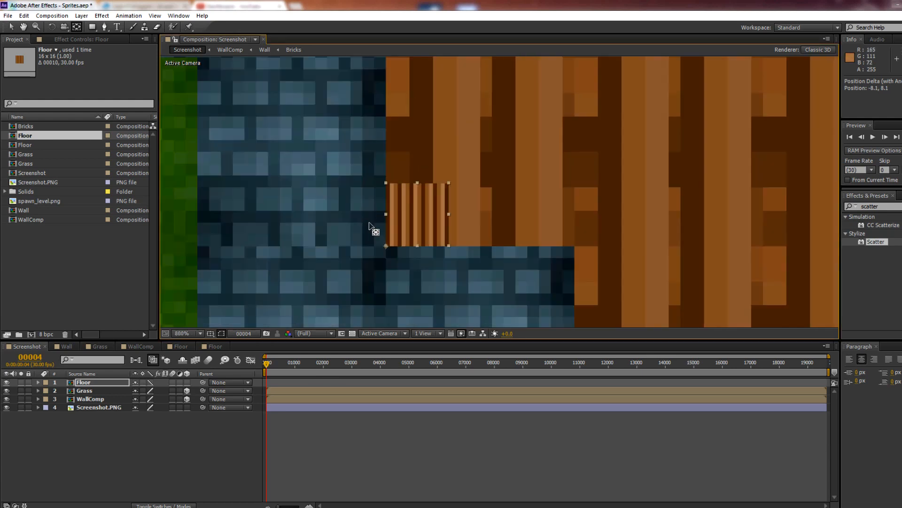
Scale the Floor layer up to 296.0% so it fills one tile space beside the brick wall.
{"action": "left_click_drag", "start_coordinate": [396, 230], "coordinate": [260, 293]}
{"action": "scroll", "coordinate": [533, 261], "scroll_direction": "down", "scroll_amount": 4}
{"action": "scroll", "coordinate": [533, 262], "scroll_direction": "up", "scroll_amount": 2}
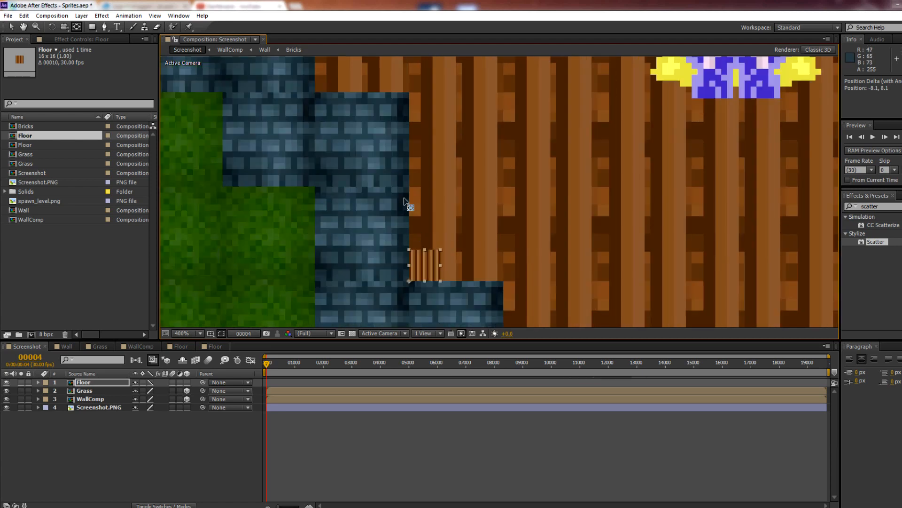
{"action": "key", "text": "s"}
{"action": "left_click_drag", "start_coordinate": [148, 391], "coordinate": [262, 392]}
{"action": "key", "text": "v"}
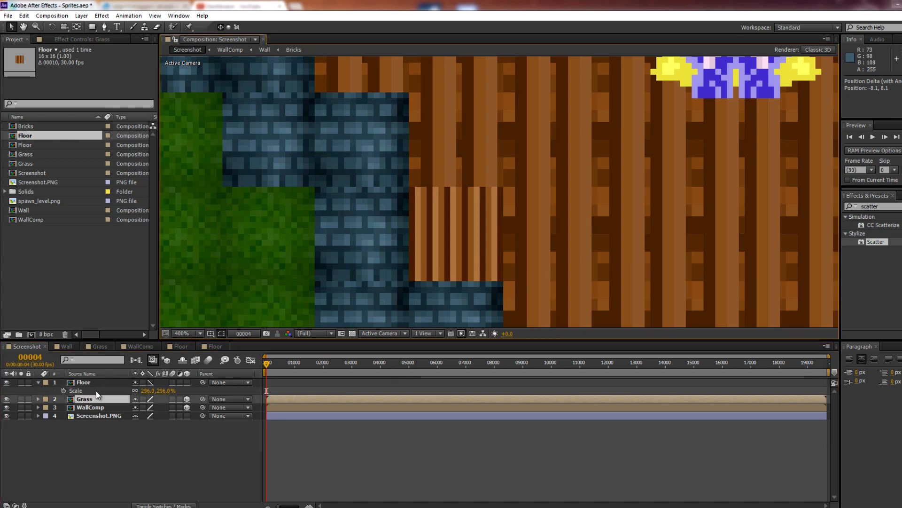
Duplicate the Floor layer and place the copy directly above the original tile, at position 287.2, 345.0.
{"action": "left_click_drag", "start_coordinate": [543, 237], "coordinate": [497, 257]}
{"action": "key", "text": "ctrl+d"}
{"action": "left_click_drag", "start_coordinate": [399, 269], "coordinate": [399, 179]}
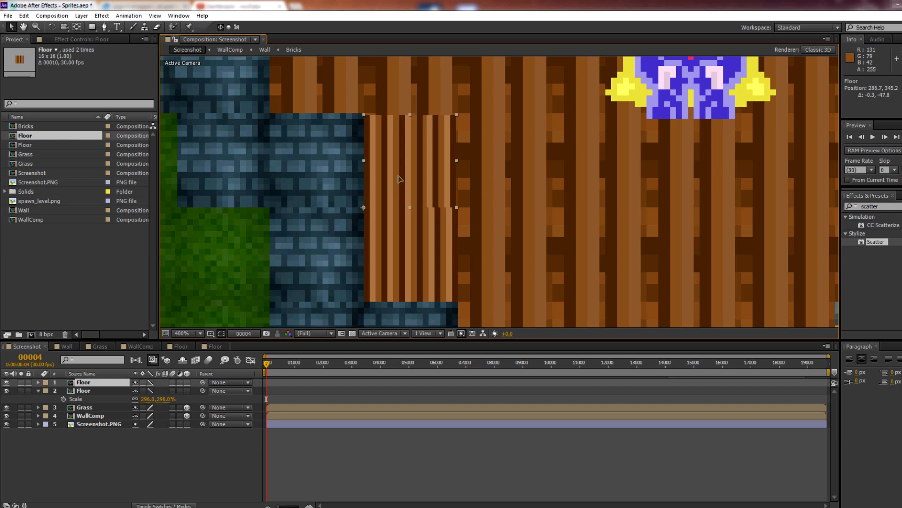
{"action": "left_click_drag", "start_coordinate": [398, 179], "coordinate": [399, 178]}
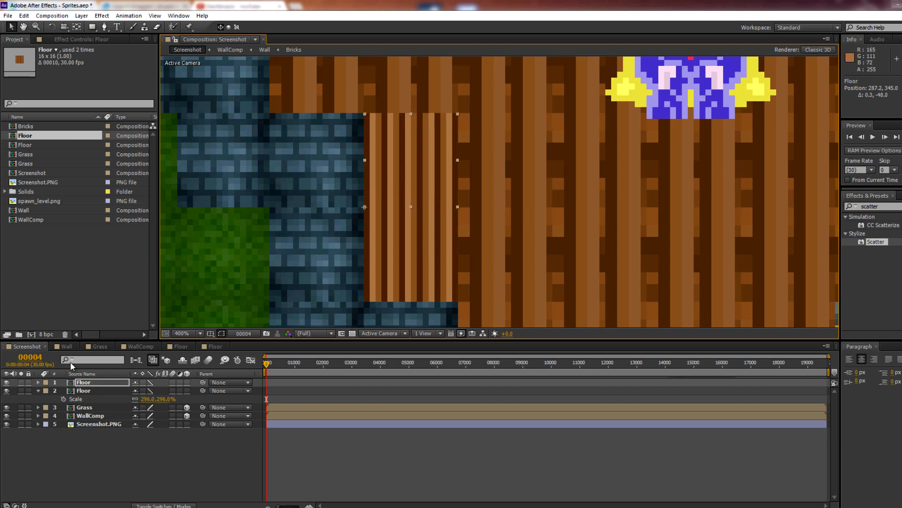
Duplicate both Floor layers and align the copies beside the originals as a second column, with the upper tile at position 334.3, 345.0.
{"action": "left_click", "coordinate": [78, 391], "text": "shift"}
{"action": "key", "text": "ctrl+d"}
{"action": "key", "text": "comma"}
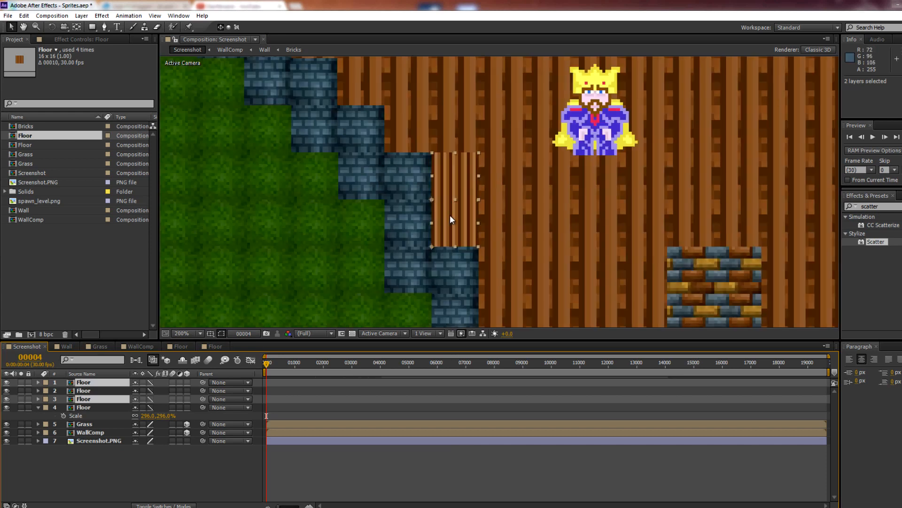
{"action": "mouse_move", "coordinate": [450, 232]}
{"action": "left_mouse_down"}
{"action": "mouse_move", "coordinate": [399, 227]}
{"action": "mouse_move", "coordinate": [456, 229]}
{"action": "left_mouse_up"}
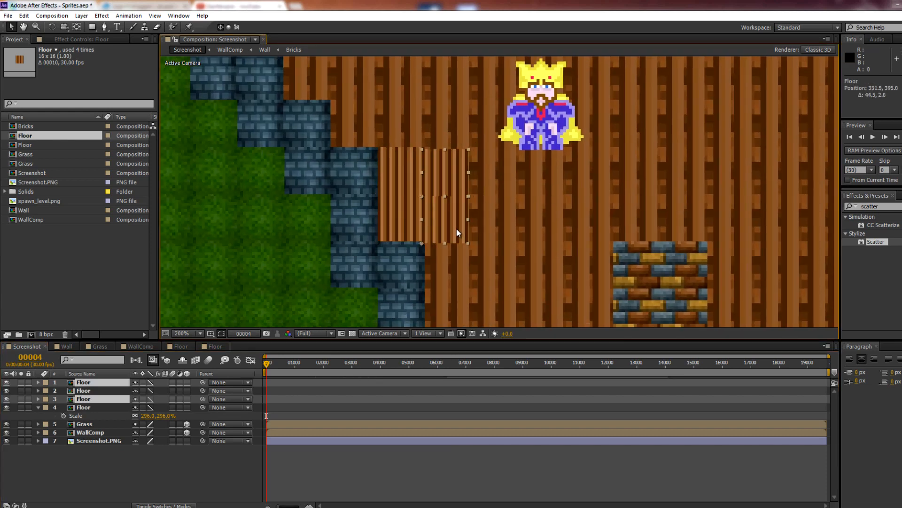
{"action": "key", "text": "period"}
{"action": "key", "text": "period"}
{"action": "left_click_drag", "start_coordinate": [592, 271], "coordinate": [626, 271]}
{"action": "left_click_drag", "start_coordinate": [290, 175], "coordinate": [564, 299]}
{"action": "left_click_drag", "start_coordinate": [581, 235], "coordinate": [592, 230]}
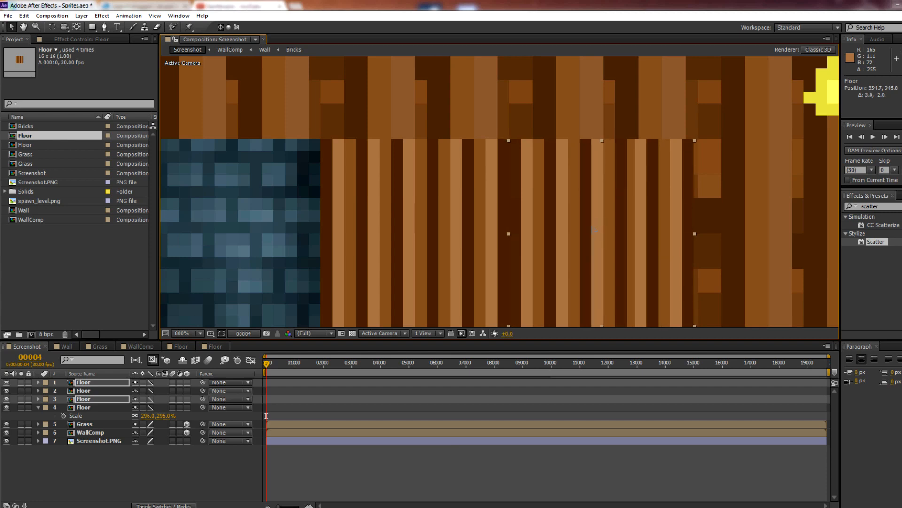
{"action": "left_click_drag", "start_coordinate": [593, 229], "coordinate": [583, 116]}
{"action": "scroll", "coordinate": [593, 228], "scroll_direction": "down", "scroll_amount": 1}
{"action": "mouse_move", "coordinate": [534, 132]}
{"action": "left_mouse_down"}
{"action": "mouse_move", "coordinate": [544, 132]}
{"action": "mouse_move", "coordinate": [538, 120]}
{"action": "left_mouse_up"}
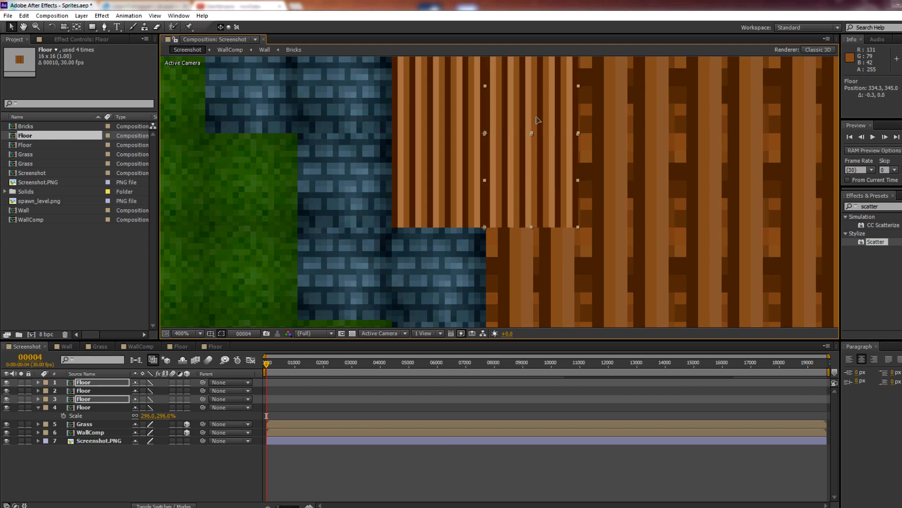
Examine the two-by-two block of striped tiles against the original wooden floor at different magnifications.
{"action": "scroll", "coordinate": [513, 162], "scroll_direction": "down", "scroll_amount": 1}
{"action": "scroll", "coordinate": [512, 166], "scroll_direction": "down", "scroll_amount": 2}
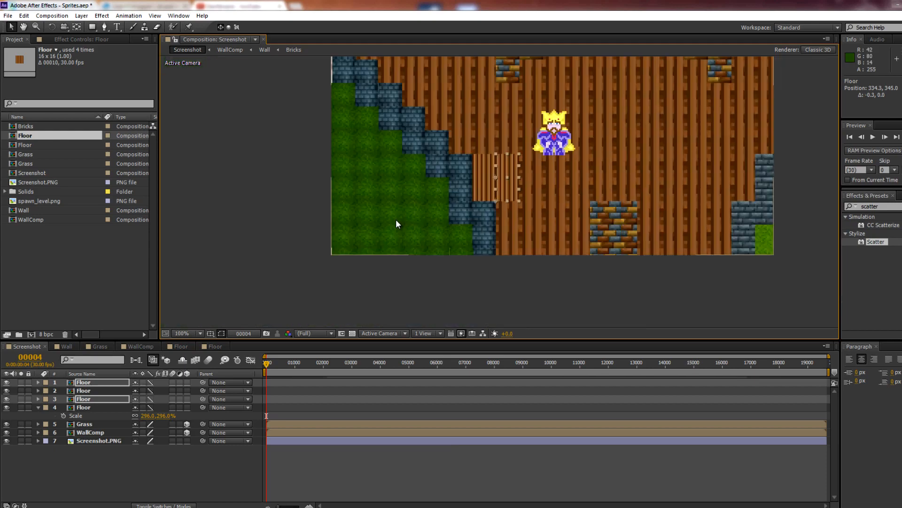
{"action": "left_click", "coordinate": [296, 235]}
{"action": "scroll", "coordinate": [505, 193], "scroll_direction": "up", "scroll_amount": 3}
{"action": "left_click_drag", "start_coordinate": [568, 125], "coordinate": [466, 221]}
{"action": "scroll", "coordinate": [504, 193], "scroll_direction": "down", "scroll_amount": 1}
{"action": "scroll", "coordinate": [487, 193], "scroll_direction": "up", "scroll_amount": 1}
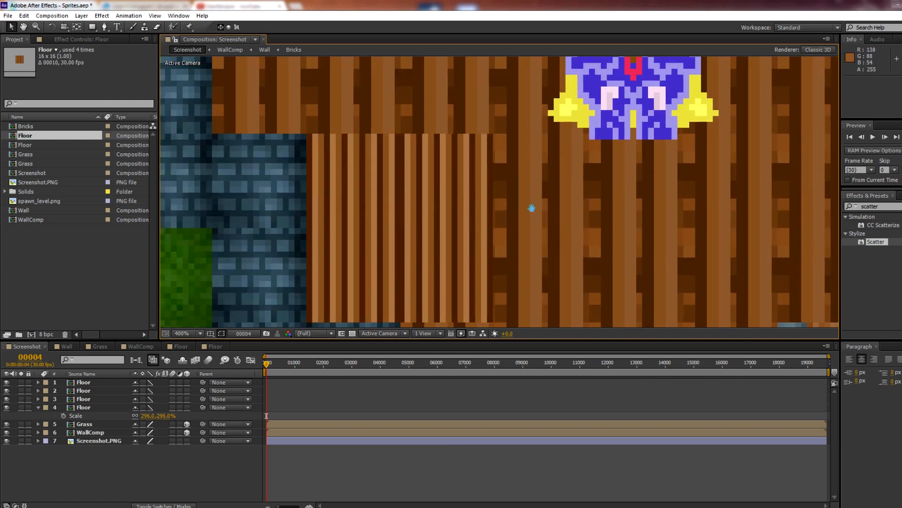
{"action": "left_click_drag", "start_coordinate": [534, 189], "coordinate": [522, 217]}
{"action": "scroll", "coordinate": [522, 217], "scroll_direction": "down", "scroll_amount": 1}
{"action": "left_click_drag", "start_coordinate": [593, 71], "coordinate": [496, 205]}
{"action": "scroll", "coordinate": [500, 166], "scroll_direction": "down", "scroll_amount": 2}
{"action": "left_click_drag", "start_coordinate": [555, 184], "coordinate": [545, 152]}
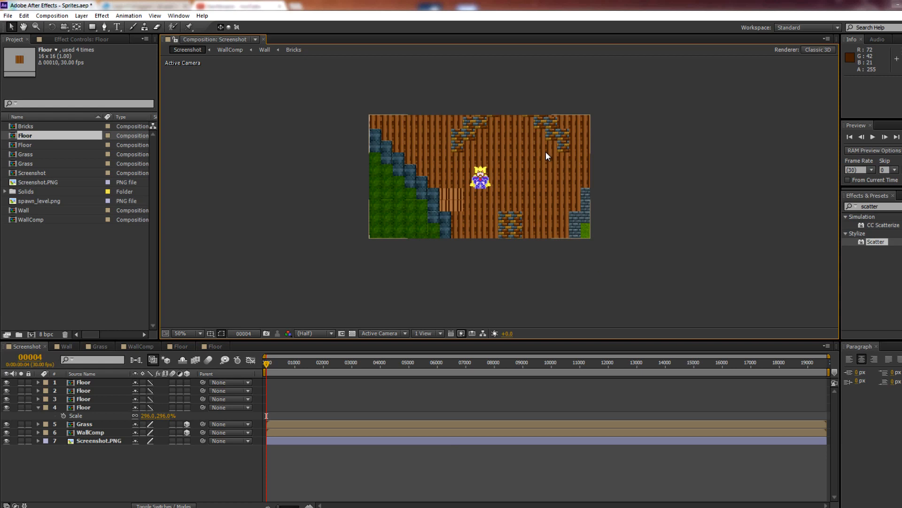
{"action": "scroll", "coordinate": [506, 197], "scroll_direction": "up", "scroll_amount": 2}
{"action": "scroll", "coordinate": [496, 188], "scroll_direction": "up", "scroll_amount": 2}
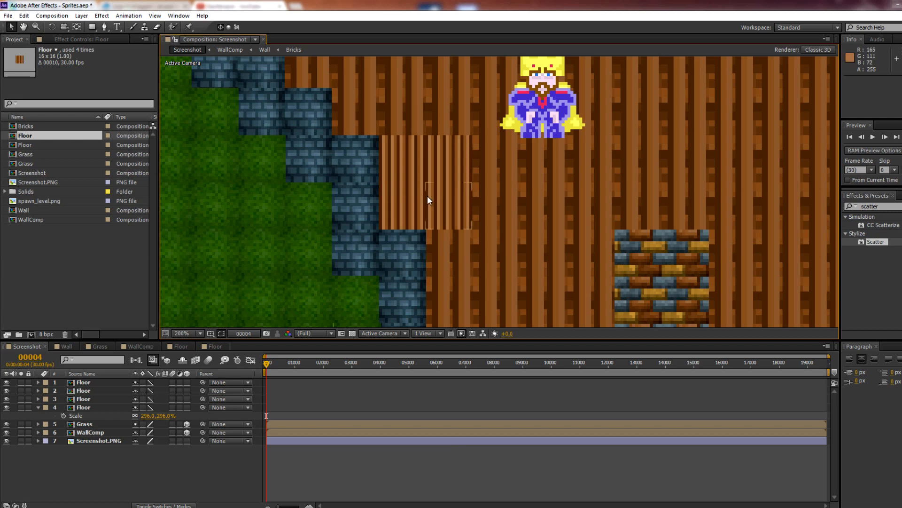
Collapse the expanded mask properties of all three solid layers in the striped Floor composition.
{"action": "left_click", "coordinate": [221, 345]}
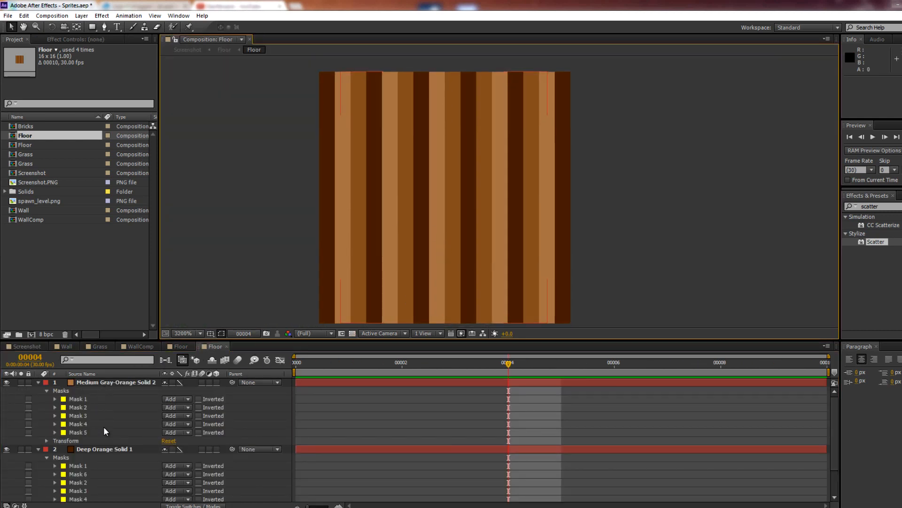
{"action": "left_click", "coordinate": [38, 382], "text": "ctrl"}
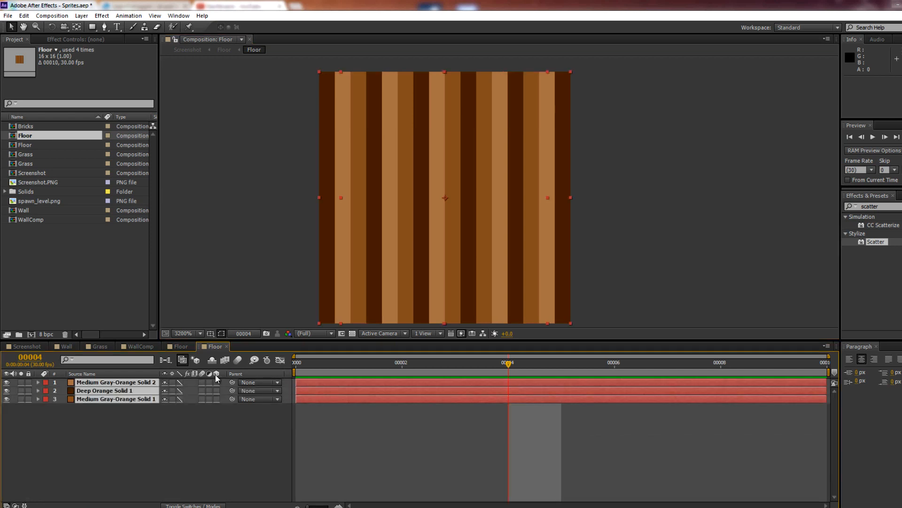
{"action": "left_click", "coordinate": [185, 334]}
Look through the outer Floor, WallComp and Grass compositions, and compare the striped tiles with the original floor in Screenshot.
{"action": "left_click", "coordinate": [177, 346]}
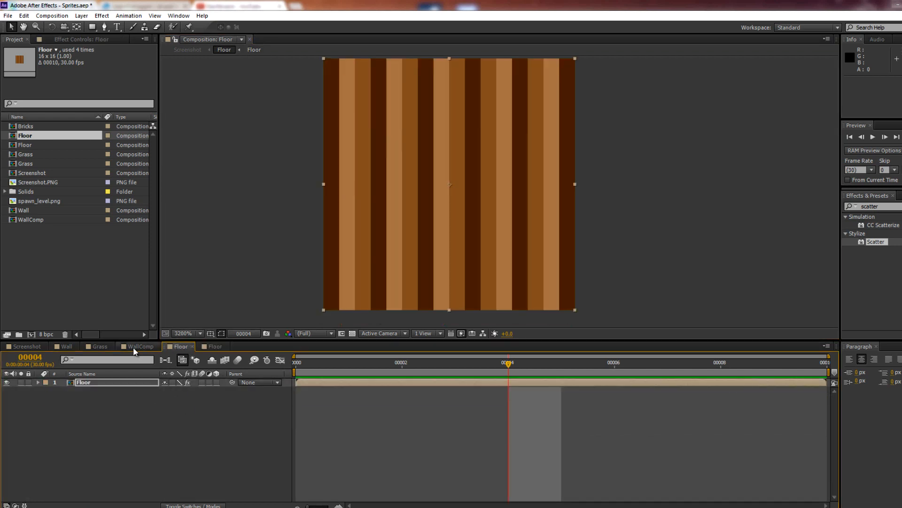
{"action": "left_click", "coordinate": [136, 347]}
{"action": "left_click", "coordinate": [98, 346]}
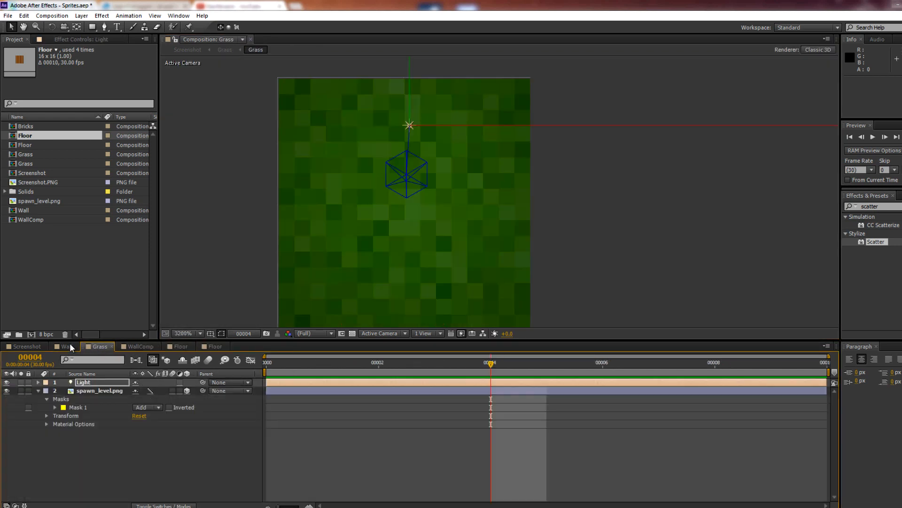
{"action": "left_click", "coordinate": [29, 346]}
{"action": "scroll", "coordinate": [453, 198], "scroll_direction": "up", "scroll_amount": 3}
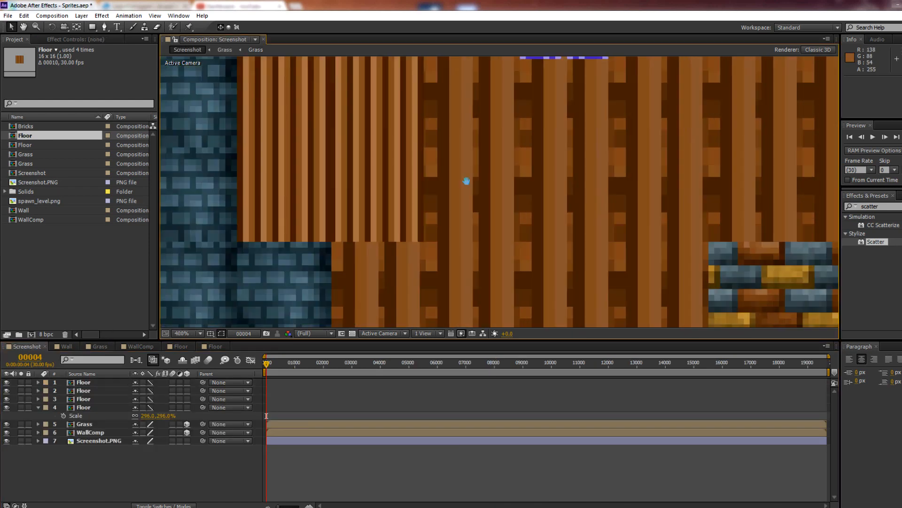
{"action": "scroll", "coordinate": [465, 227], "scroll_direction": "down", "scroll_amount": 1}
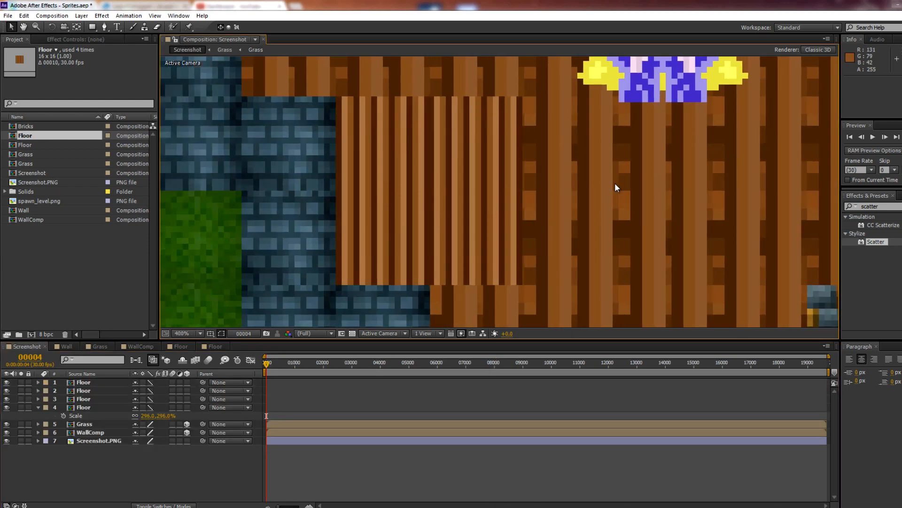
{"action": "scroll", "coordinate": [658, 197], "scroll_direction": "down", "scroll_amount": 4}
{"action": "scroll", "coordinate": [621, 196], "scroll_direction": "up", "scroll_amount": 2}
{"action": "scroll", "coordinate": [621, 192], "scroll_direction": "up", "scroll_amount": 1}
{"action": "left_click_drag", "start_coordinate": [470, 191], "coordinate": [797, 236]}
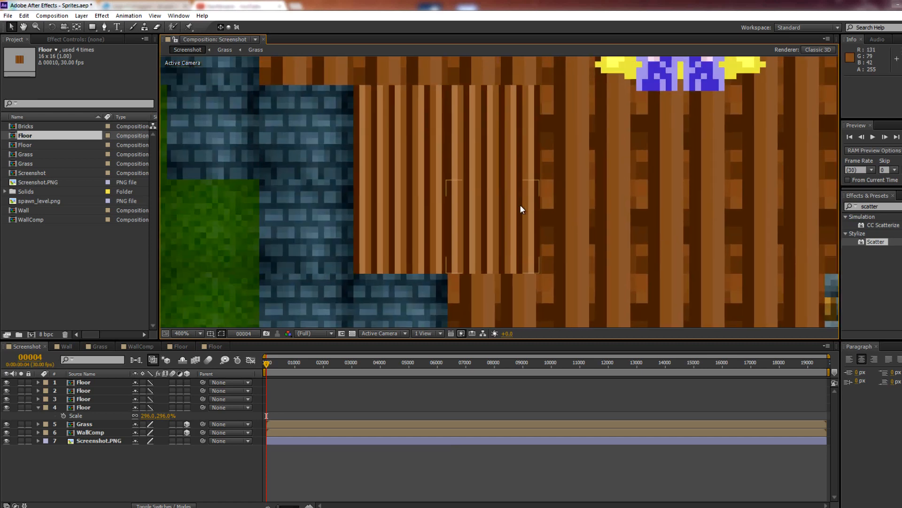
Delete Mask 3, Mask 5 and Mask 6 from Deep Orange Solid 1 in the striped Floor composition.
{"action": "left_click", "coordinate": [211, 347]}
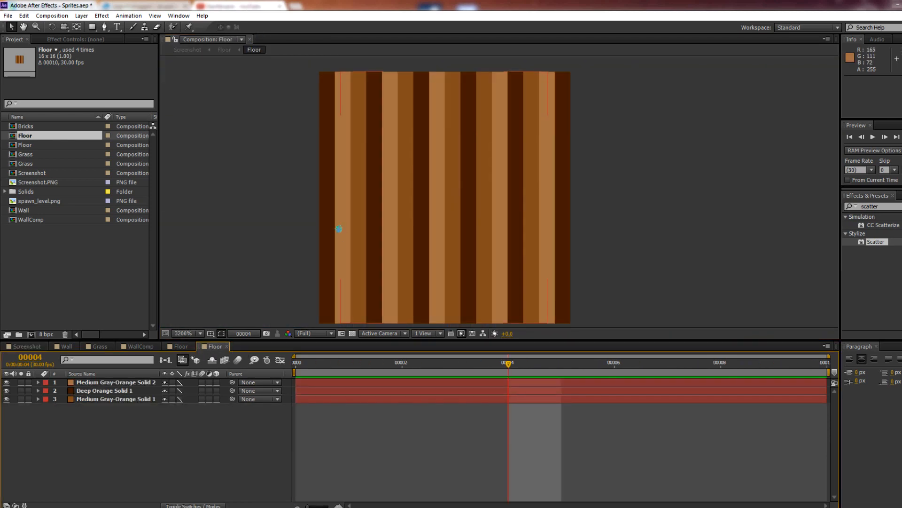
{"action": "left_click_drag", "start_coordinate": [339, 228], "coordinate": [318, 225]}
{"action": "left_click", "coordinate": [134, 382]}
{"action": "left_click", "coordinate": [111, 391]}
{"action": "scroll", "coordinate": [287, 214], "scroll_direction": "down", "scroll_amount": 1}
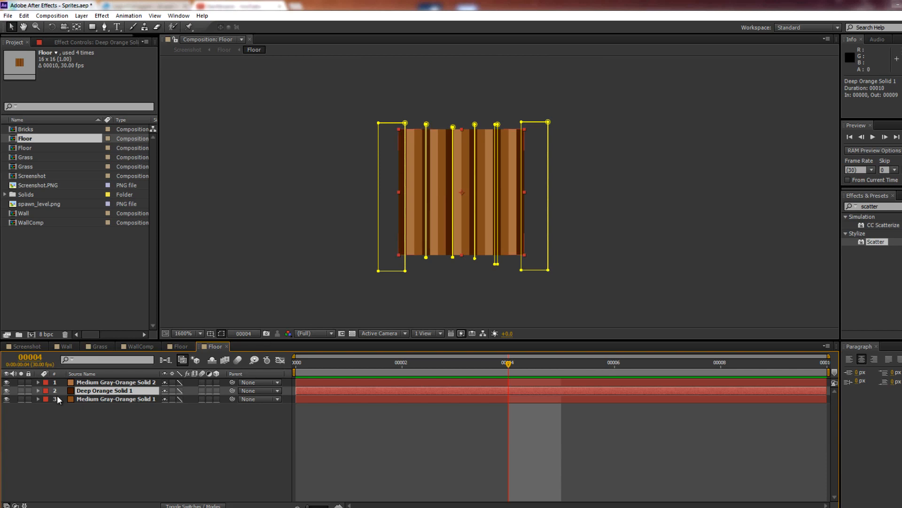
{"action": "left_click", "coordinate": [34, 389]}
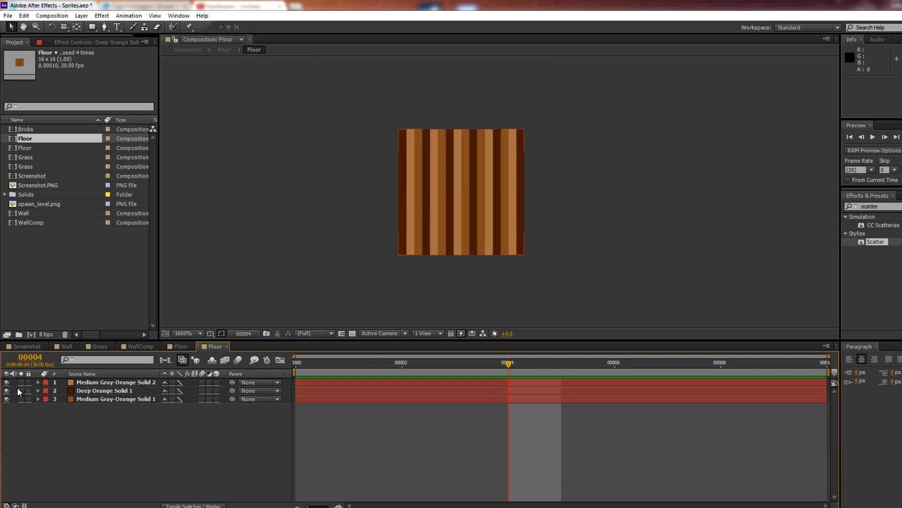
{"action": "left_click", "coordinate": [85, 410]}
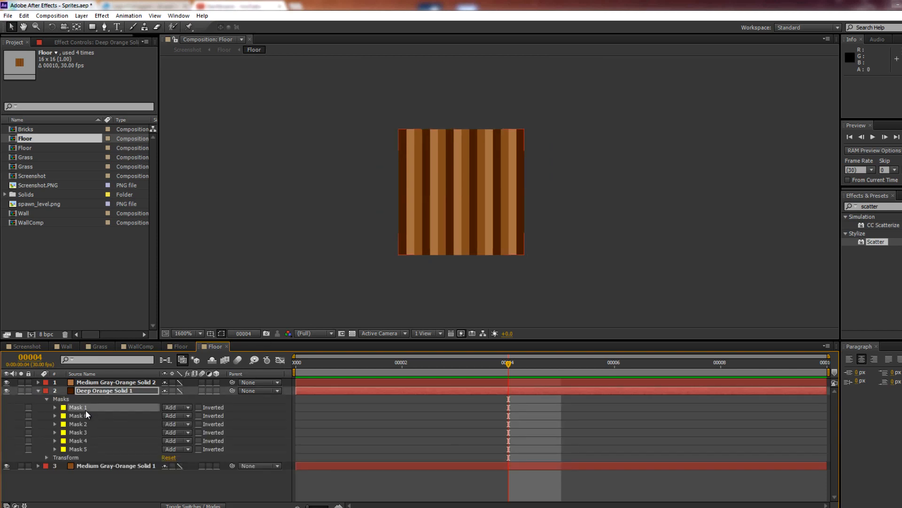
{"action": "left_click", "coordinate": [86, 415]}
{"action": "left_click", "coordinate": [75, 449]}
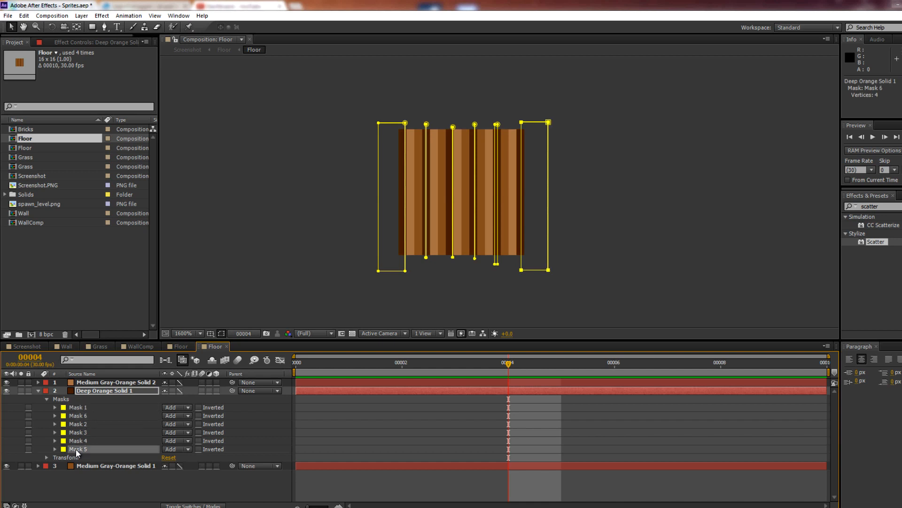
{"action": "left_click", "coordinate": [81, 433], "text": "ctrl"}
{"action": "left_click", "coordinate": [87, 416], "text": "ctrl"}
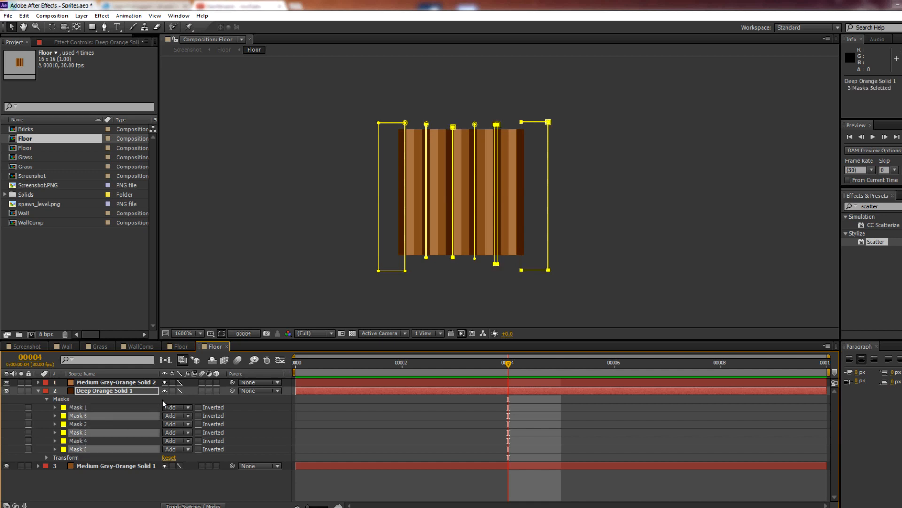
{"action": "key", "text": "Delete"}
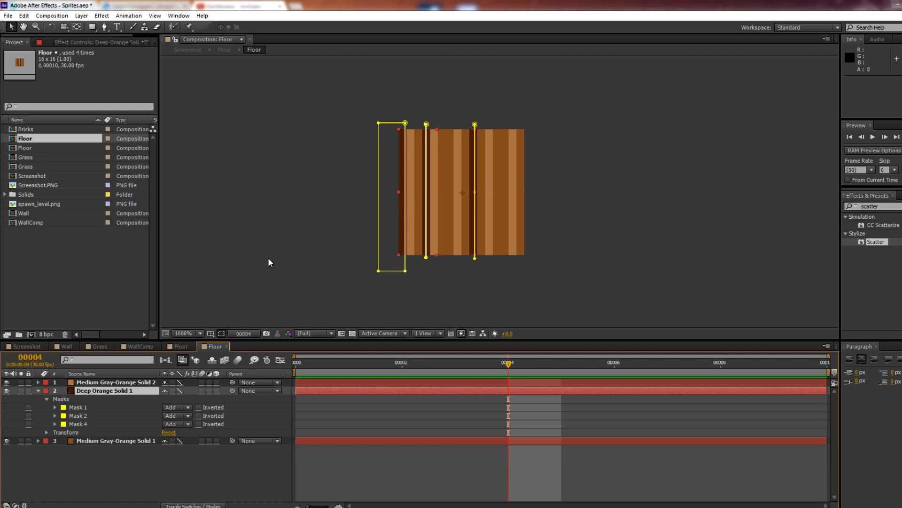
Move Mask 2 of Deep Orange Solid 1, the second dark stripe, about 2 px to the right.
{"action": "left_click", "coordinate": [332, 148]}
{"action": "key", "text": "period"}
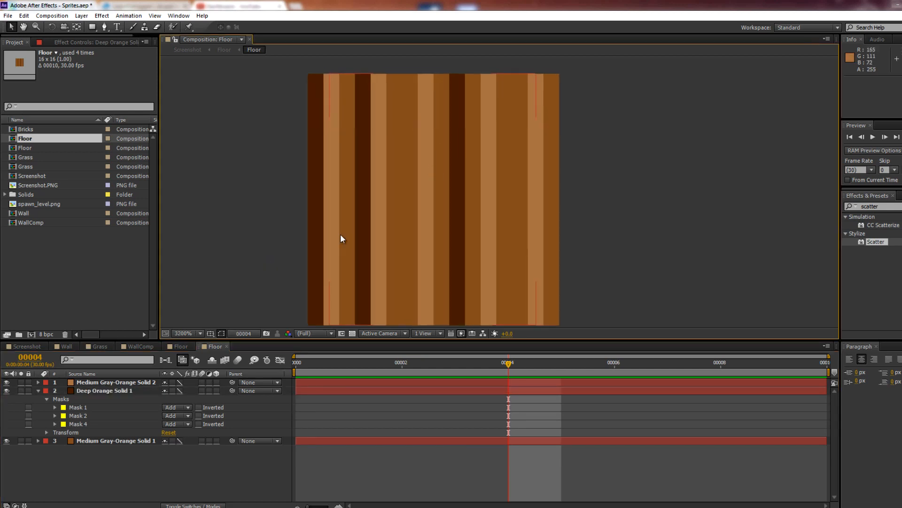
{"action": "left_click", "coordinate": [86, 406]}
{"action": "left_click_drag", "start_coordinate": [386, 64], "coordinate": [351, 97]}
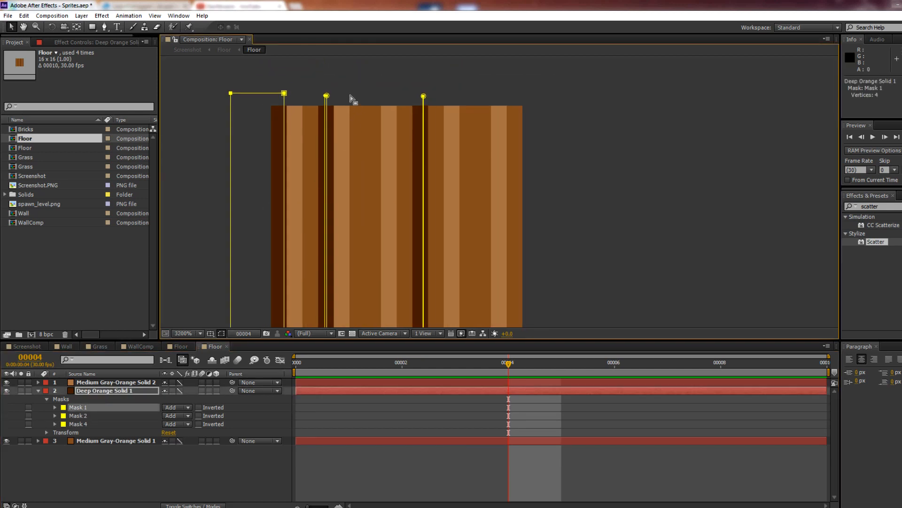
{"action": "left_click", "coordinate": [327, 97]}
{"action": "left_click_drag", "start_coordinate": [326, 147], "coordinate": [357, 147]}
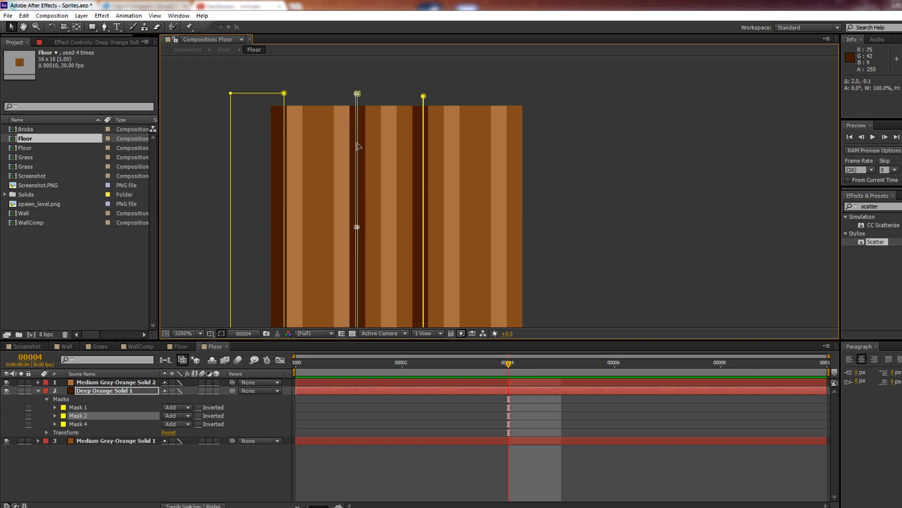
{"action": "left_click_drag", "start_coordinate": [368, 188], "coordinate": [387, 126]}
{"action": "left_click", "coordinate": [183, 272]}
{"action": "left_click", "coordinate": [188, 207]}
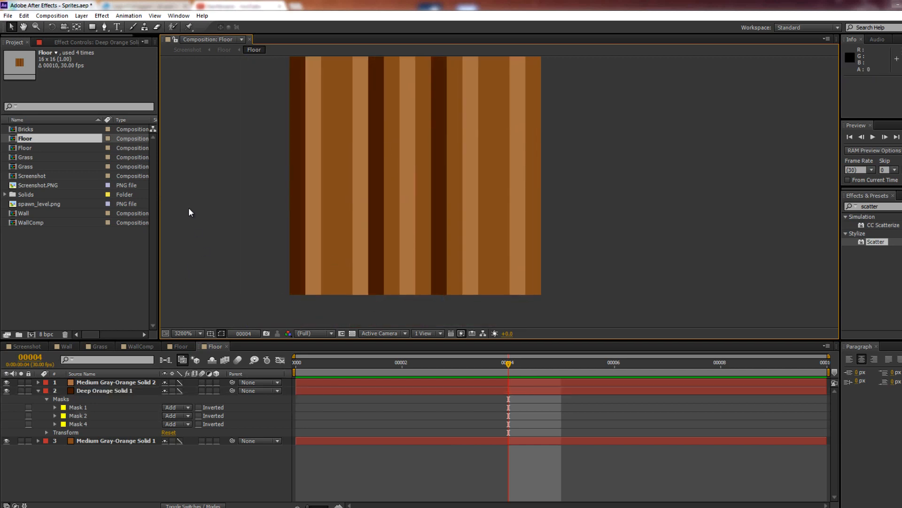
{"action": "scroll", "coordinate": [390, 189], "scroll_direction": "down", "scroll_amount": 1}
{"action": "left_click_drag", "start_coordinate": [390, 189], "coordinate": [419, 208]}
{"action": "scroll", "coordinate": [427, 207], "scroll_direction": "up", "scroll_amount": 2}
{"action": "scroll", "coordinate": [447, 204], "scroll_direction": "down", "scroll_amount": 1}
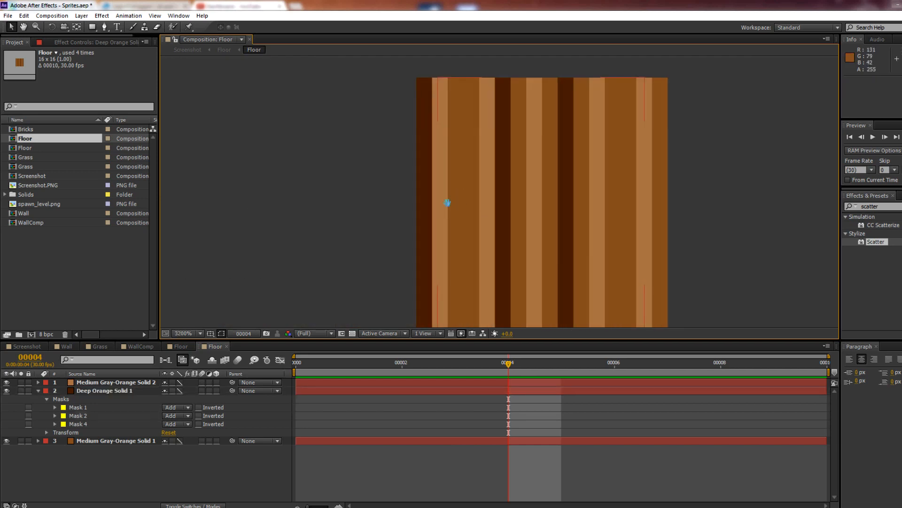
{"action": "left_click_drag", "start_coordinate": [433, 268], "coordinate": [425, 253]}
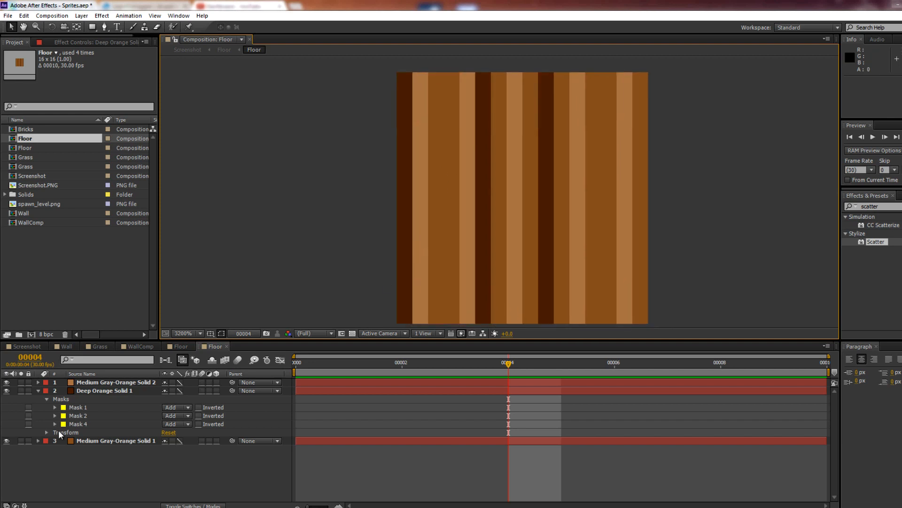
Hide the light stripe layer Medium Gray-Orange Solid 2 so only the dark stripes show on the brown base.
{"action": "left_click", "coordinate": [9, 384]}
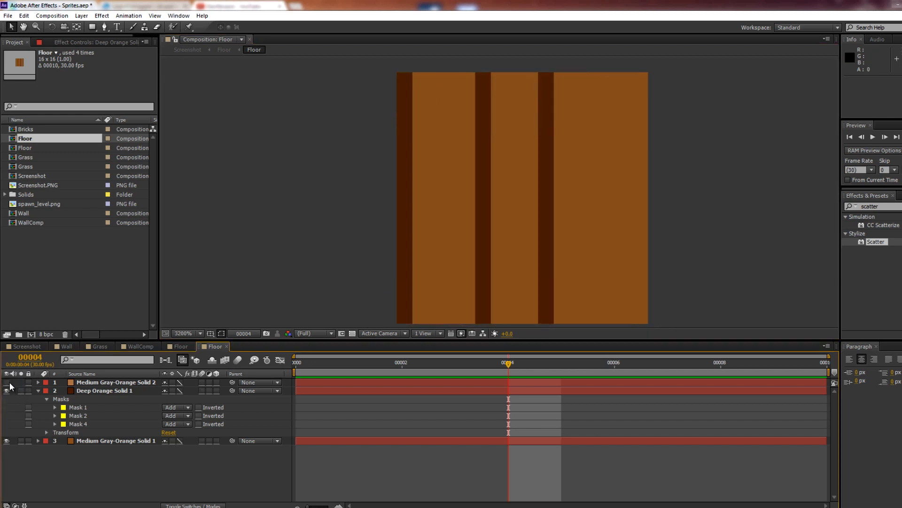
{"action": "left_click_drag", "start_coordinate": [213, 227], "coordinate": [148, 239]}
{"action": "left_click_drag", "start_coordinate": [242, 227], "coordinate": [208, 203]}
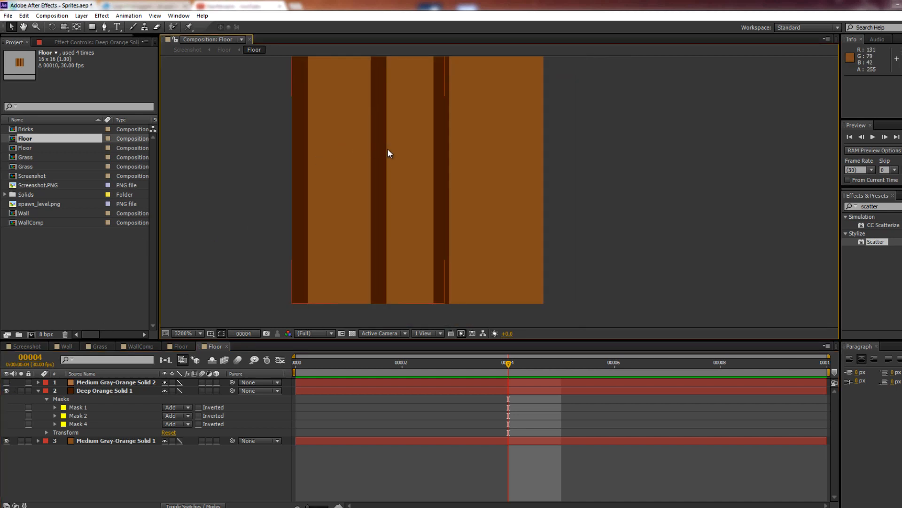
{"action": "left_click", "coordinate": [94, 391]}
{"action": "left_click_drag", "start_coordinate": [270, 238], "coordinate": [263, 245]}
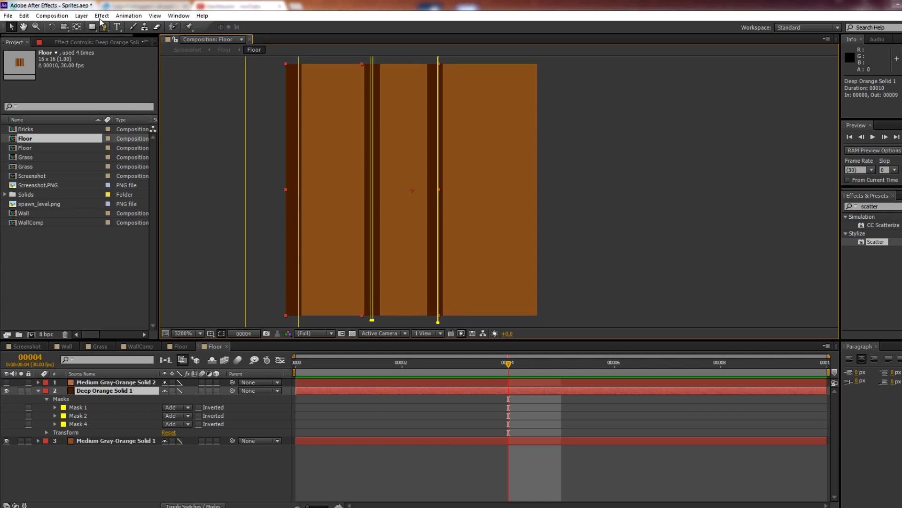
{"action": "left_click", "coordinate": [86, 441]}
{"action": "left_click", "coordinate": [82, 15]}
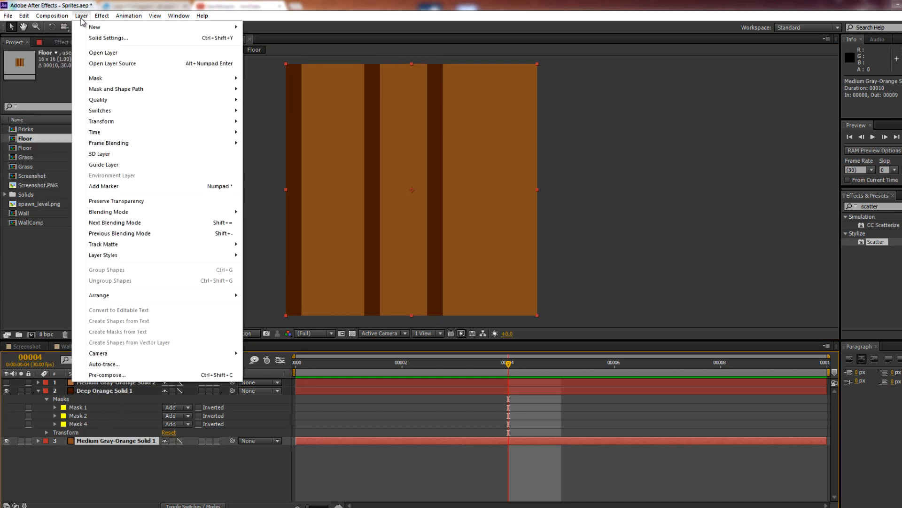
{"action": "left_click", "coordinate": [279, 5]}
{"action": "left_click", "coordinate": [81, 16]}
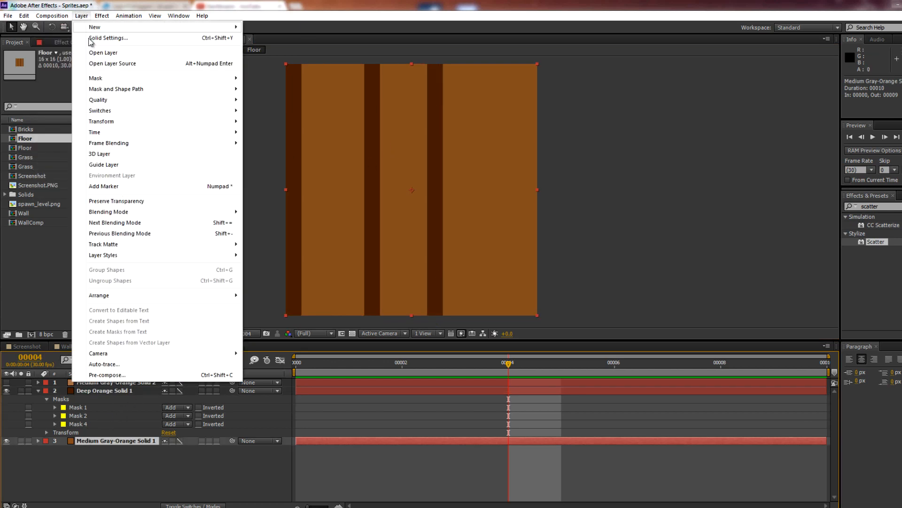
{"action": "left_click", "coordinate": [94, 37]}
{"action": "left_click", "coordinate": [463, 302]}
{"action": "left_click", "coordinate": [563, 236]}
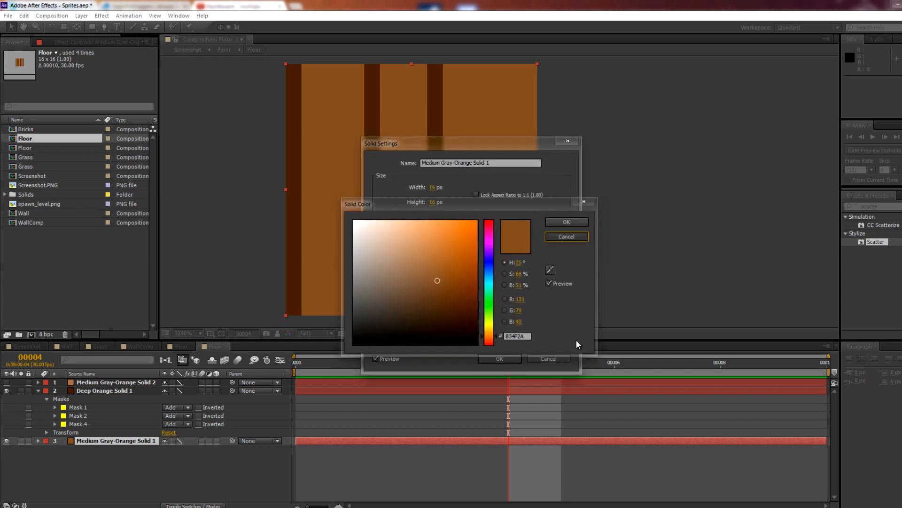
{"action": "left_click", "coordinate": [548, 358]}
Find the Curves effect and apply it to the brown base layer, Medium Gray-Orange Solid 1.
{"action": "double_click", "coordinate": [869, 206]}
{"action": "type", "text": "curves"}
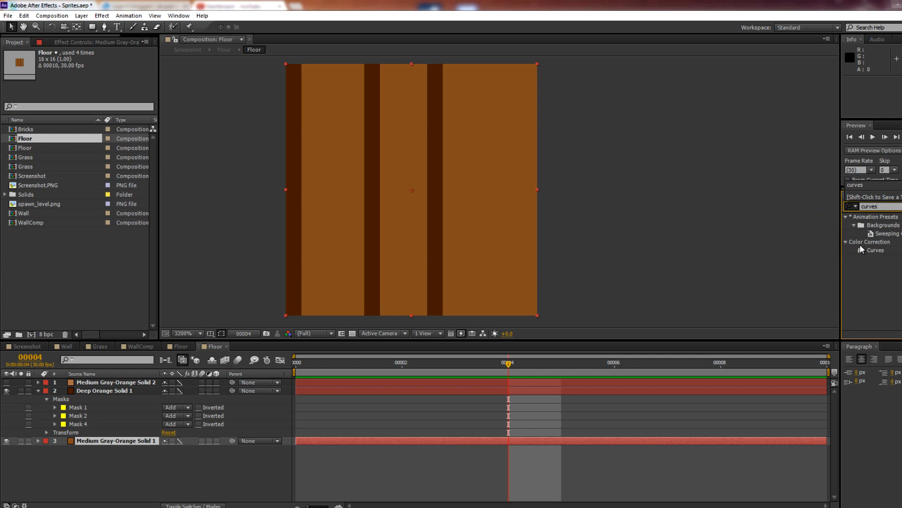
{"action": "left_click_drag", "start_coordinate": [862, 249], "coordinate": [98, 437]}
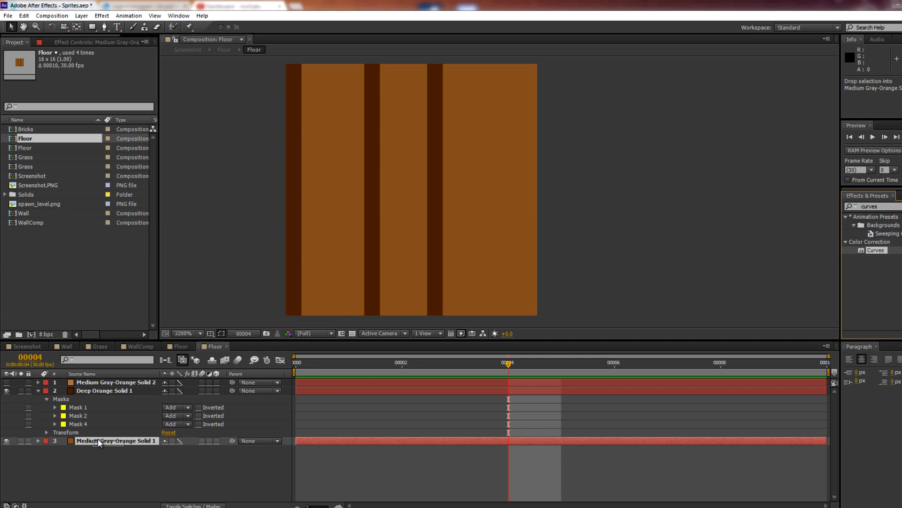
{"action": "left_click_drag", "start_coordinate": [98, 438], "coordinate": [98, 439]}
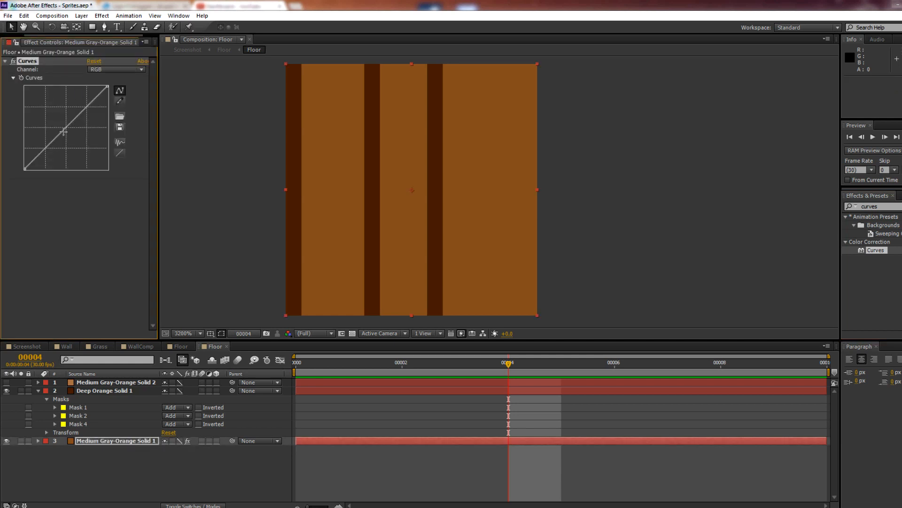
Darken the brown base by lowering its Curves midtones, mainly in the Red channel.
{"action": "left_click_drag", "start_coordinate": [70, 135], "coordinate": [65, 134]}
{"action": "left_click", "coordinate": [108, 69]}
{"action": "left_click", "coordinate": [116, 94]}
{"action": "mouse_move", "coordinate": [62, 131]}
{"action": "left_mouse_down"}
{"action": "mouse_move", "coordinate": [69, 141]}
{"action": "mouse_move", "coordinate": [59, 137]}
{"action": "left_mouse_up"}
{"action": "left_click", "coordinate": [107, 72]}
{"action": "left_click", "coordinate": [110, 101]}
{"action": "left_click", "coordinate": [98, 70]}
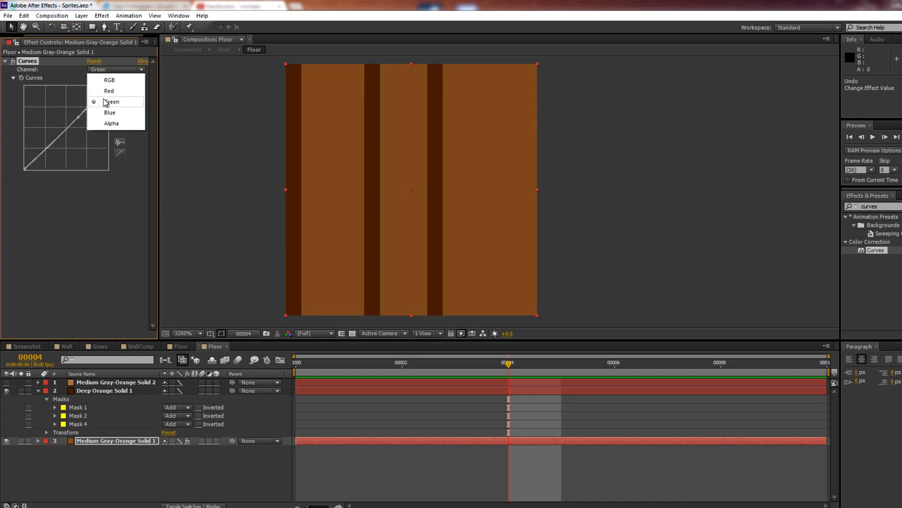
{"action": "left_click", "coordinate": [109, 91]}
{"action": "left_click_drag", "start_coordinate": [58, 137], "coordinate": [59, 138]}
{"action": "left_click", "coordinate": [224, 178]}
{"action": "scroll", "coordinate": [278, 123], "scroll_direction": "down", "scroll_amount": 1}
{"action": "scroll", "coordinate": [298, 129], "scroll_direction": "up", "scroll_amount": 1}
{"action": "left_click_drag", "start_coordinate": [329, 171], "coordinate": [366, 221]}
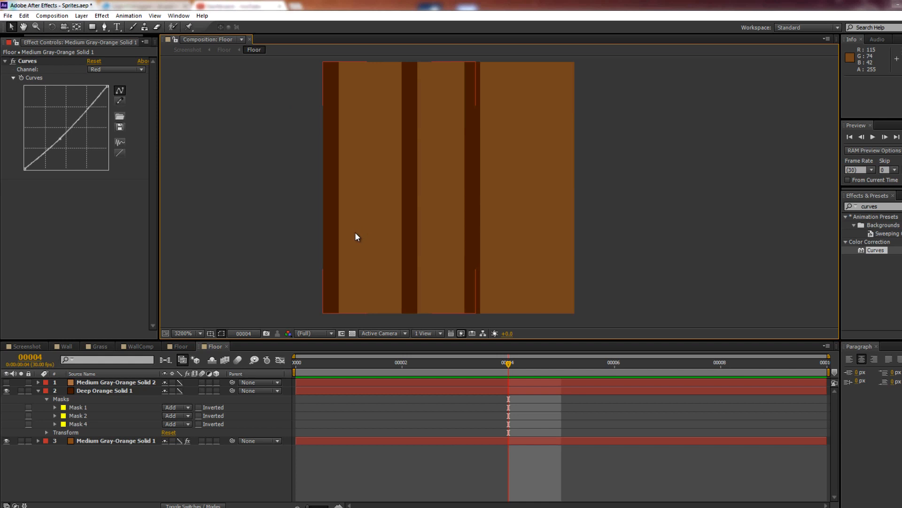
Collapse Deep Orange Solid 1 and move its Mask 2, the second dark stripe, about 2 px to the right.
{"action": "left_click", "coordinate": [38, 390]}
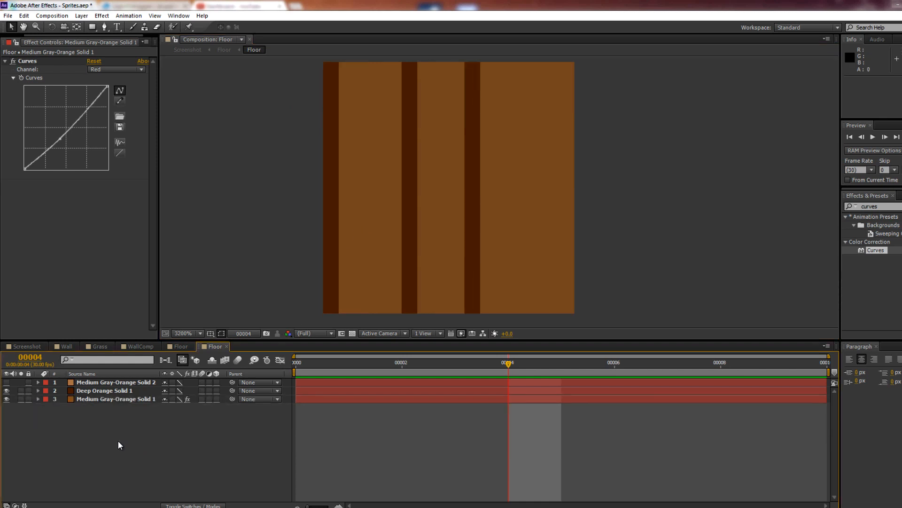
{"action": "left_click_drag", "start_coordinate": [282, 206], "coordinate": [270, 215]}
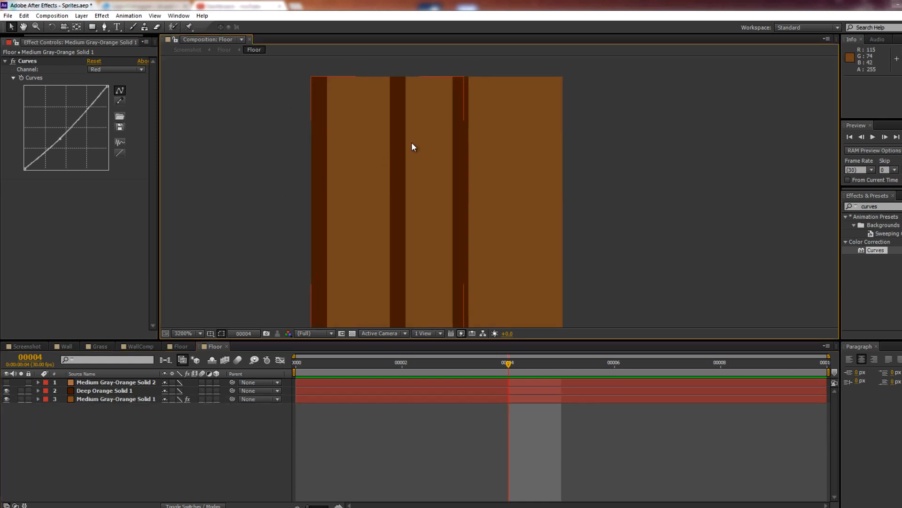
{"action": "left_click_drag", "start_coordinate": [363, 207], "coordinate": [353, 195]}
{"action": "left_click", "coordinate": [94, 391]}
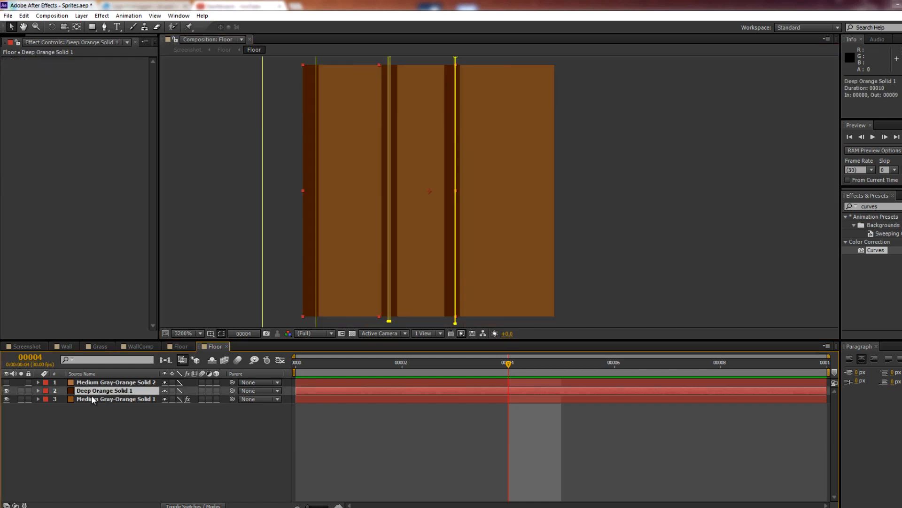
{"action": "scroll", "coordinate": [464, 127], "scroll_direction": "down", "scroll_amount": 1}
{"action": "left_click_drag", "start_coordinate": [418, 148], "coordinate": [418, 165]}
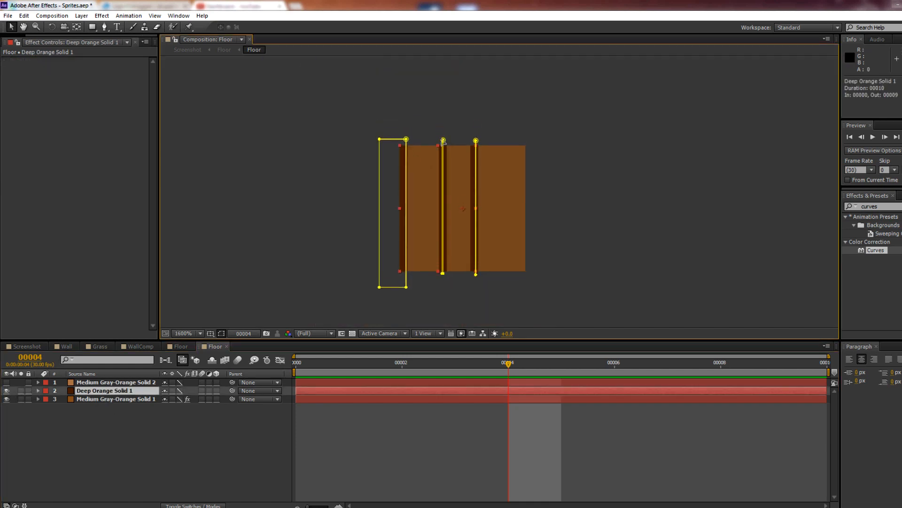
{"action": "double_click", "coordinate": [443, 165]}
{"action": "scroll", "coordinate": [456, 157], "scroll_direction": "up", "scroll_amount": 1}
{"action": "left_click_drag", "start_coordinate": [389, 198], "coordinate": [411, 188]}
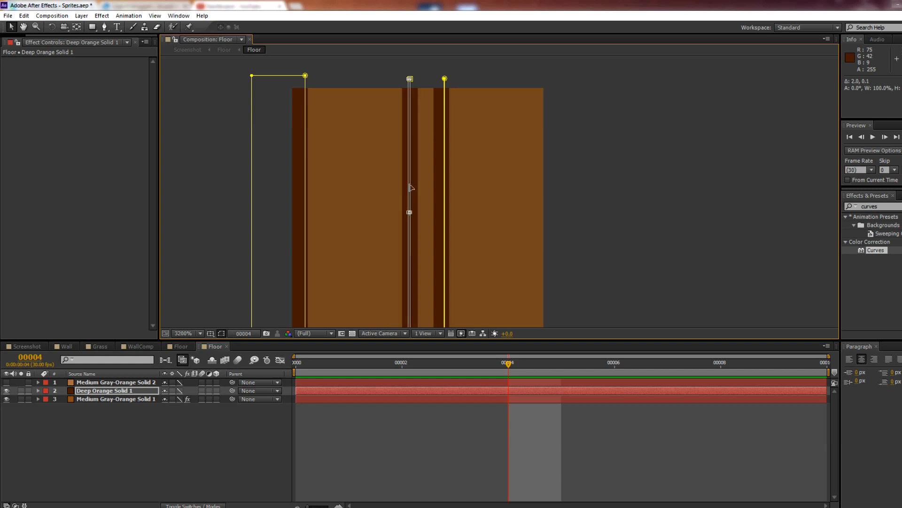
Move Mask 4 of Deep Orange Solid 1, the third dark stripe, about 5 px to the right.
{"action": "double_click", "coordinate": [444, 78]}
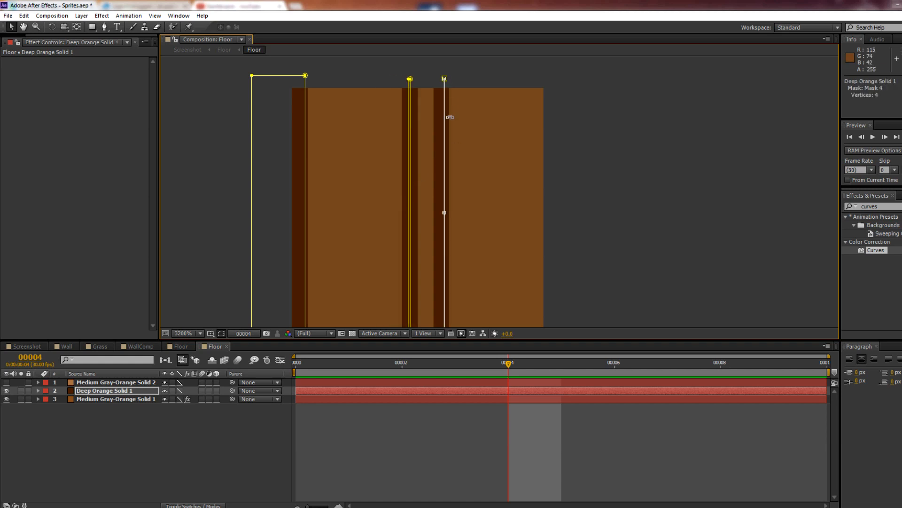
{"action": "left_click_drag", "start_coordinate": [472, 203], "coordinate": [529, 211]}
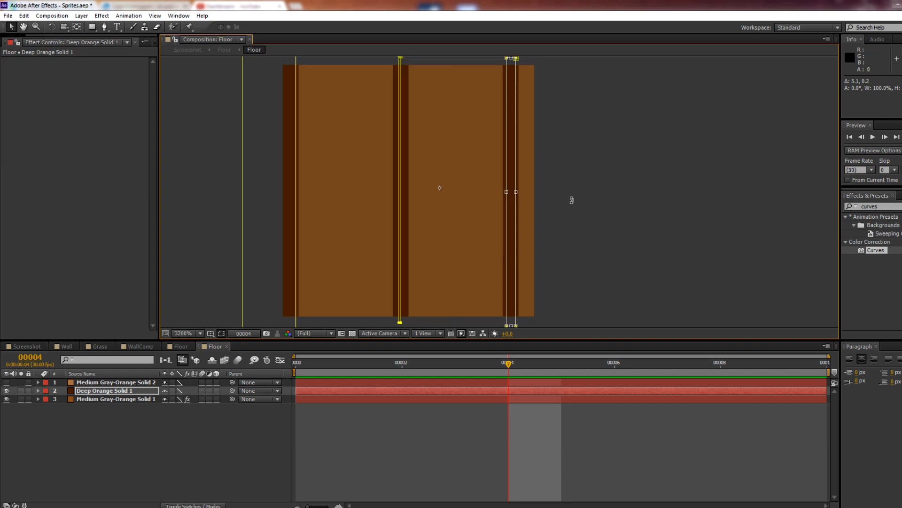
{"action": "double_click", "coordinate": [625, 187]}
{"action": "scroll", "coordinate": [630, 185], "scroll_direction": "down", "scroll_amount": 1}
{"action": "left_click", "coordinate": [636, 184]}
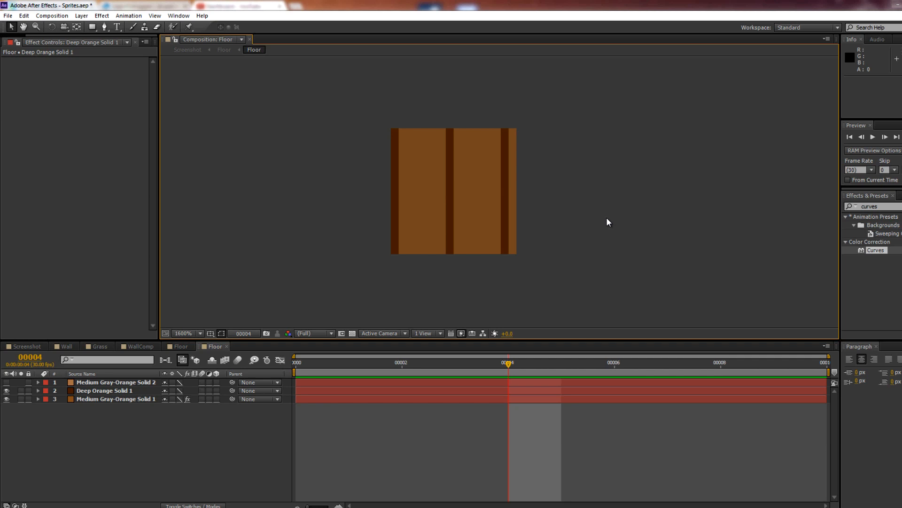
Shift the second dark stripe of Deep Orange Solid 1 about 1 px further right to the tile's middle.
{"action": "scroll", "coordinate": [606, 222], "scroll_direction": "up", "scroll_amount": 1}
{"action": "left_click", "coordinate": [96, 390]}
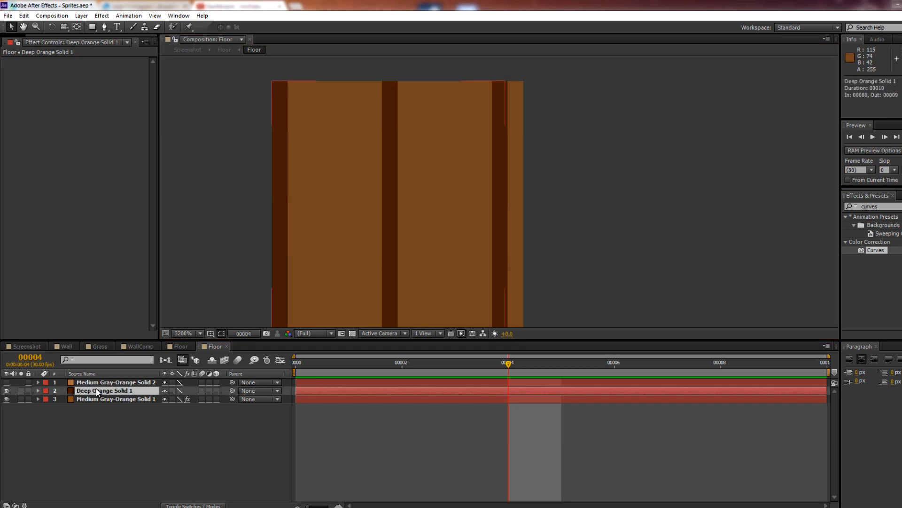
{"action": "left_click", "coordinate": [390, 126]}
{"action": "left_click_drag", "start_coordinate": [386, 128], "coordinate": [400, 128]}
Delete Mask 4, the third dark stripe, from Deep Orange Solid 1.
{"action": "double_click", "coordinate": [519, 71]}
{"action": "double_click", "coordinate": [505, 73]}
{"action": "left_click_drag", "start_coordinate": [501, 148], "coordinate": [509, 148]}
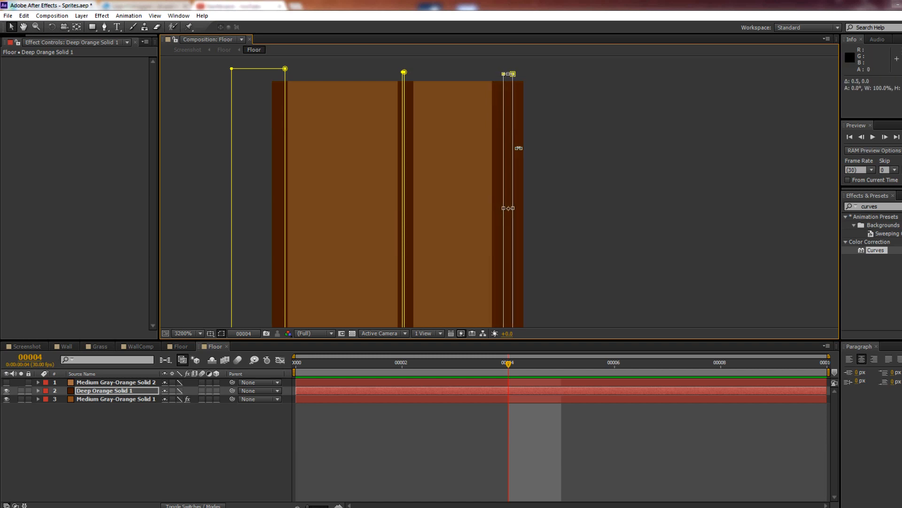
{"action": "key", "text": "Delete"}
{"action": "scroll", "coordinate": [515, 184], "scroll_direction": "down", "scroll_amount": 1}
{"action": "left_click", "coordinate": [618, 178]}
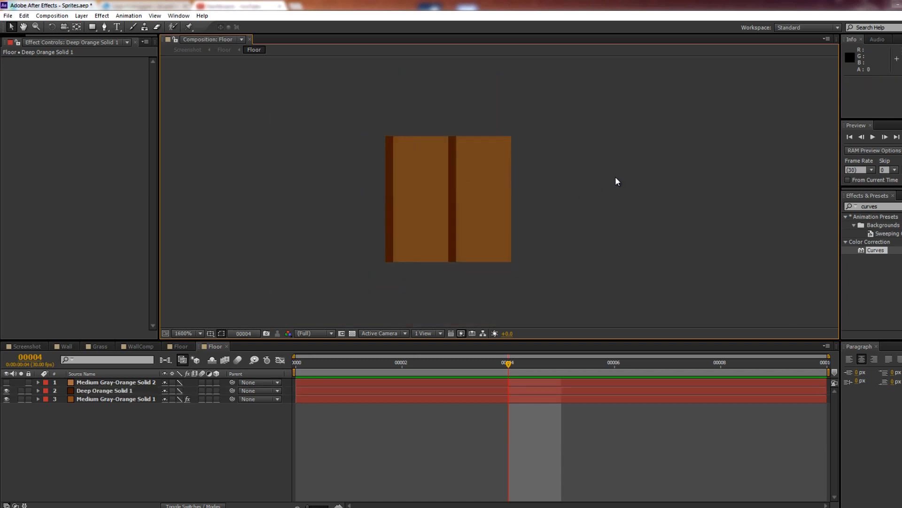
Compare the two-stripe tiles with the original floor in Screenshot and shift the lower-right Floor tile sideways by about 1 px.
{"action": "scroll", "coordinate": [499, 213], "scroll_direction": "up", "scroll_amount": 1}
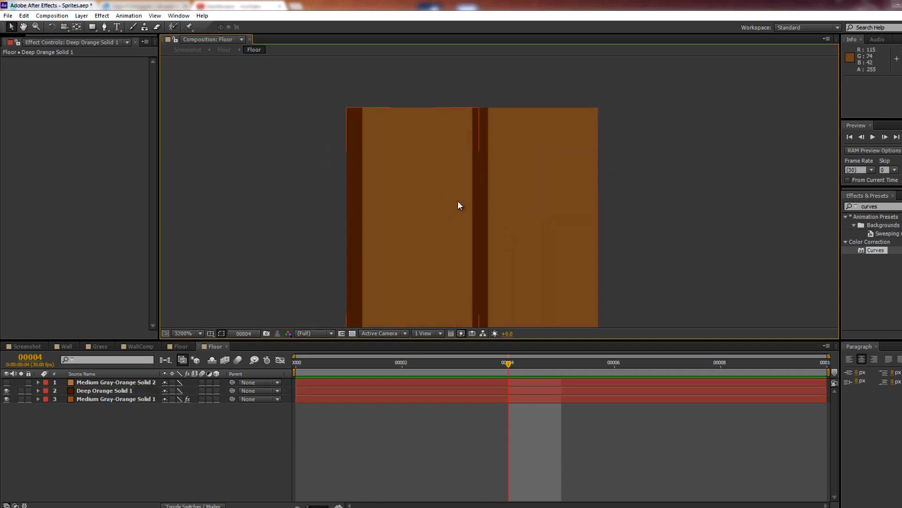
{"action": "scroll", "coordinate": [459, 204], "scroll_direction": "up", "scroll_amount": 1}
{"action": "scroll", "coordinate": [472, 182], "scroll_direction": "down", "scroll_amount": 1}
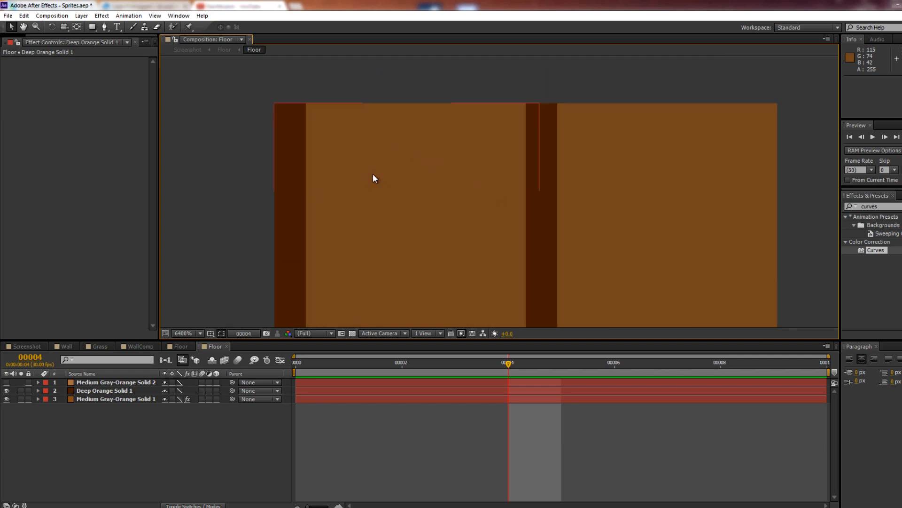
{"action": "left_click", "coordinate": [21, 346]}
{"action": "left_click_drag", "start_coordinate": [324, 227], "coordinate": [301, 214]}
{"action": "scroll", "coordinate": [348, 178], "scroll_direction": "up", "scroll_amount": 1}
{"action": "left_click_drag", "start_coordinate": [419, 199], "coordinate": [415, 207]}
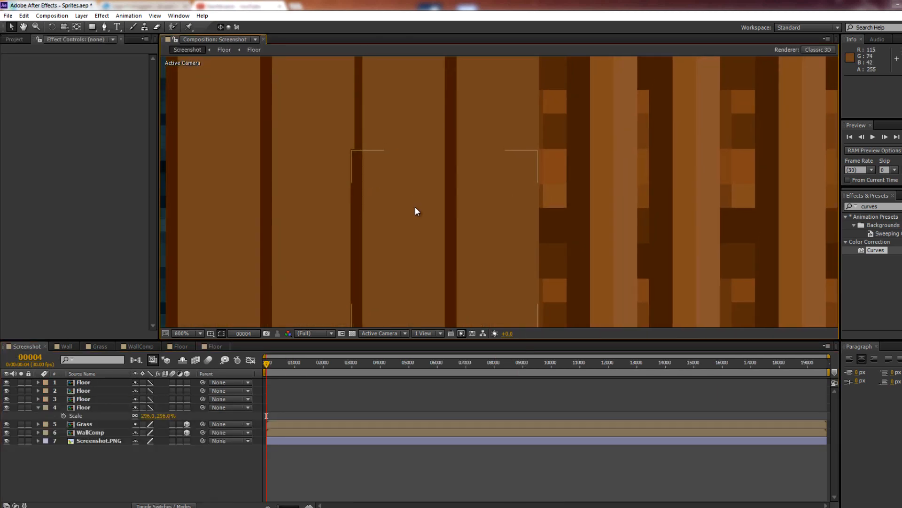
{"action": "left_click", "coordinate": [415, 207]}
{"action": "scroll", "coordinate": [415, 206], "scroll_direction": "down", "scroll_amount": 1}
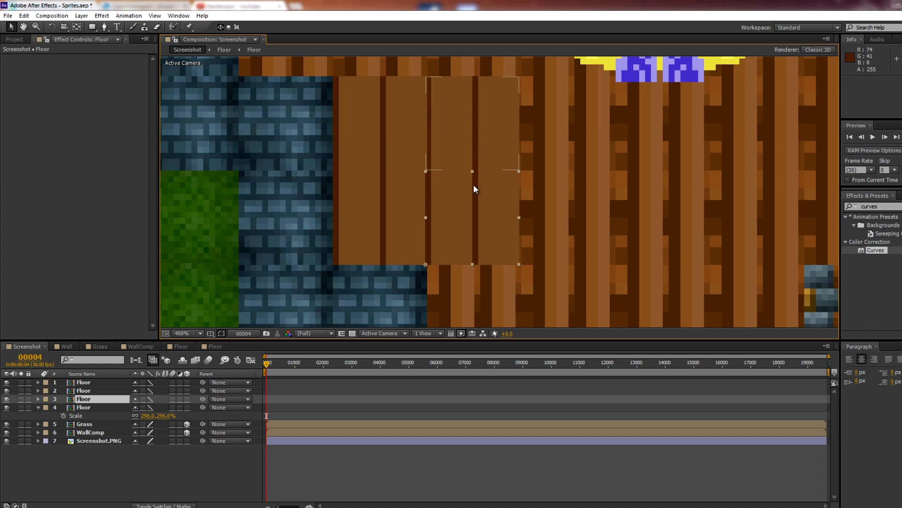
{"action": "left_click_drag", "start_coordinate": [497, 189], "coordinate": [498, 190]}
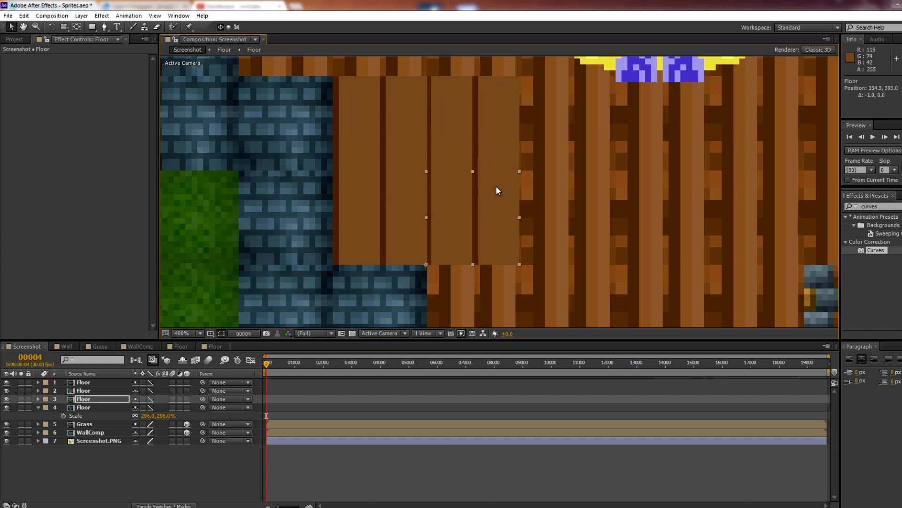
{"action": "scroll", "coordinate": [498, 190], "scroll_direction": "down", "scroll_amount": 1}
{"action": "scroll", "coordinate": [254, 219], "scroll_direction": "down", "scroll_amount": 1}
{"action": "scroll", "coordinate": [342, 184], "scroll_direction": "up", "scroll_amount": 1}
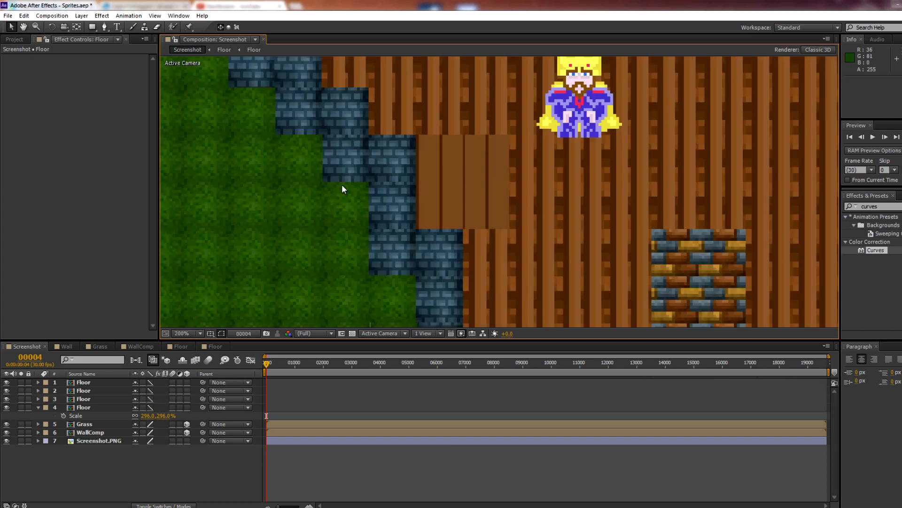
Nudge the two right-hand Floor tiles in Screenshot 1 px to the right together and check the tiling against the original floor.
{"action": "scroll", "coordinate": [411, 181], "scroll_direction": "up", "scroll_amount": 2}
{"action": "left_click", "coordinate": [412, 160]}
{"action": "left_click", "coordinate": [412, 217], "text": "shift"}
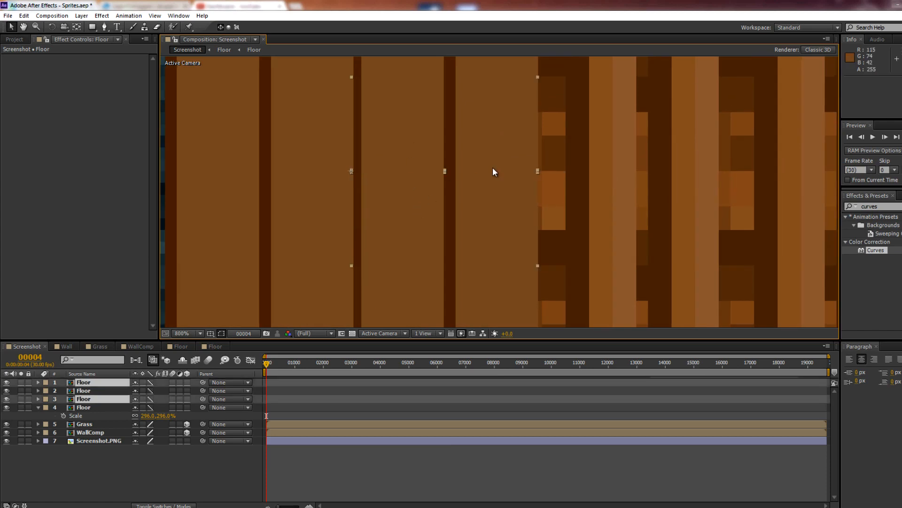
{"action": "key", "text": "Right"}
{"action": "scroll", "coordinate": [492, 171], "scroll_direction": "down", "scroll_amount": 1}
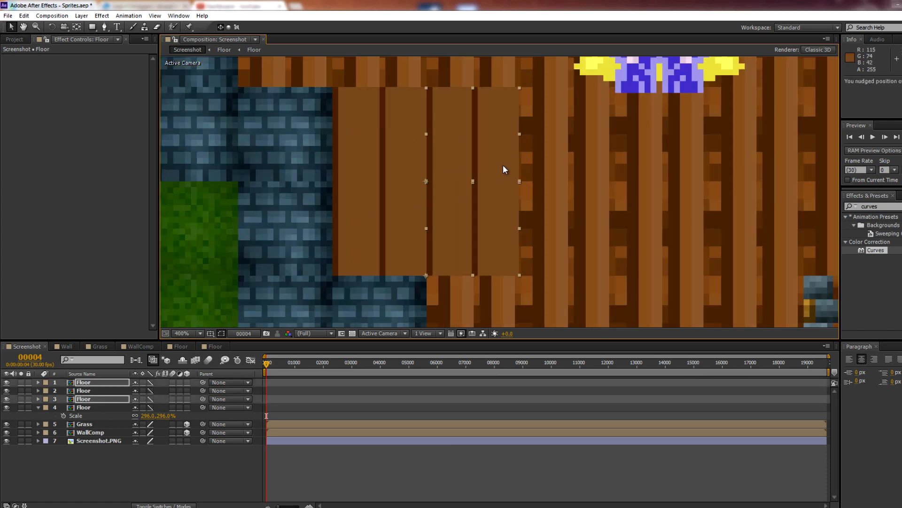
{"action": "scroll", "coordinate": [503, 167], "scroll_direction": "down", "scroll_amount": 1}
{"action": "scroll", "coordinate": [240, 197], "scroll_direction": "down", "scroll_amount": 1}
{"action": "left_click", "coordinate": [228, 211]}
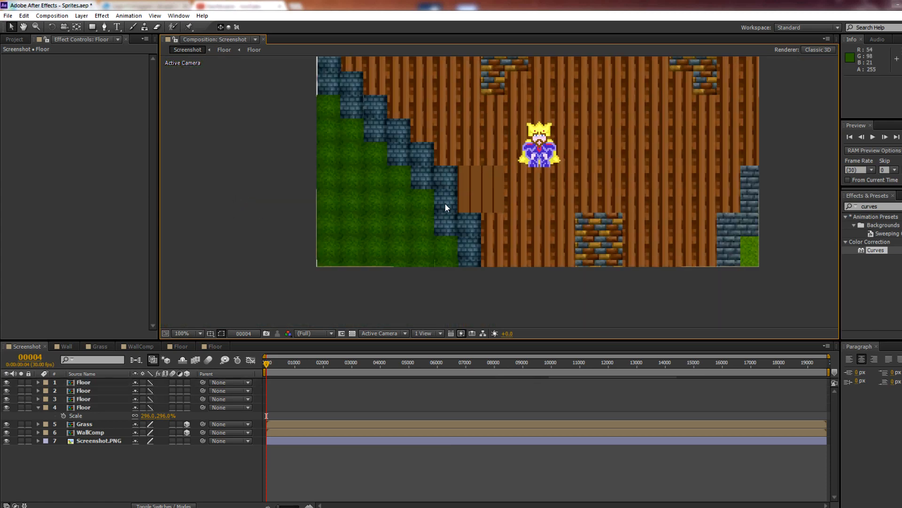
{"action": "scroll", "coordinate": [438, 202], "scroll_direction": "up", "scroll_amount": 2}
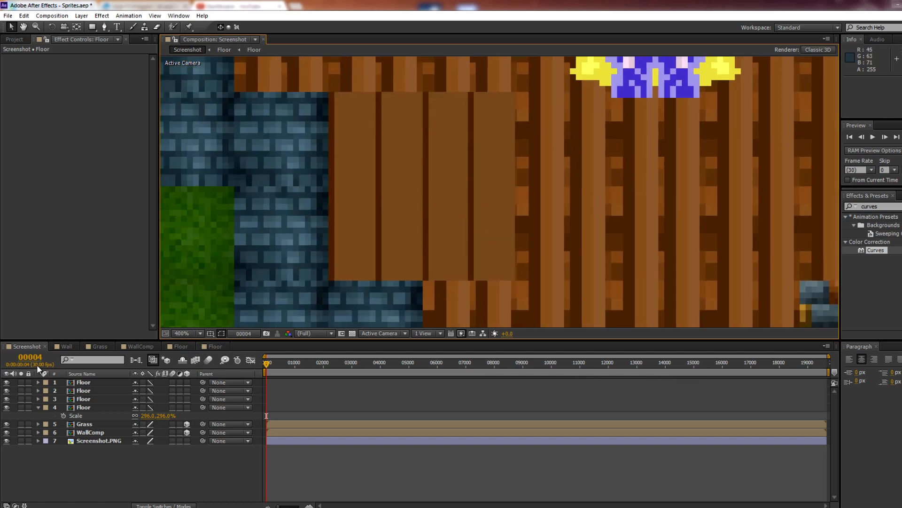
Delete the hidden Medium Gray-Orange Solid 2 layer from the nested Floor composition that holds the striped tile.
{"action": "left_click", "coordinate": [215, 346]}
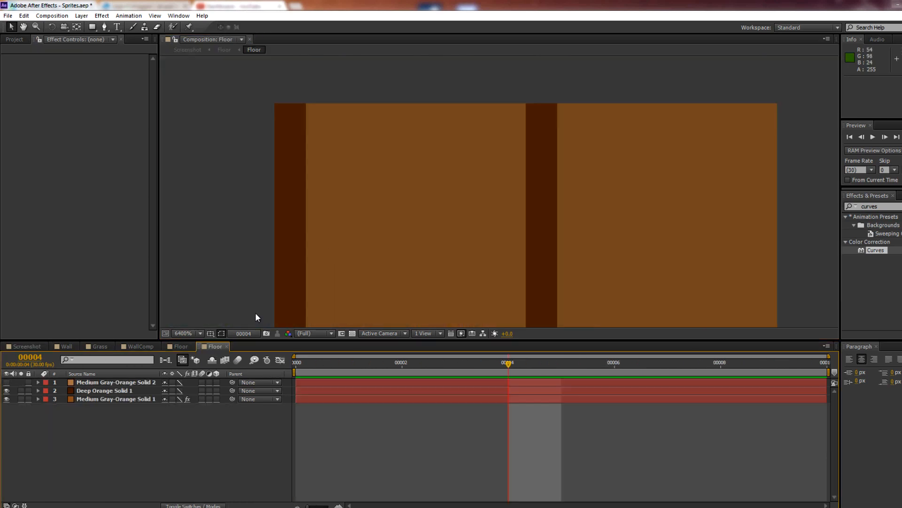
{"action": "scroll", "coordinate": [470, 184], "scroll_direction": "down", "scroll_amount": 1}
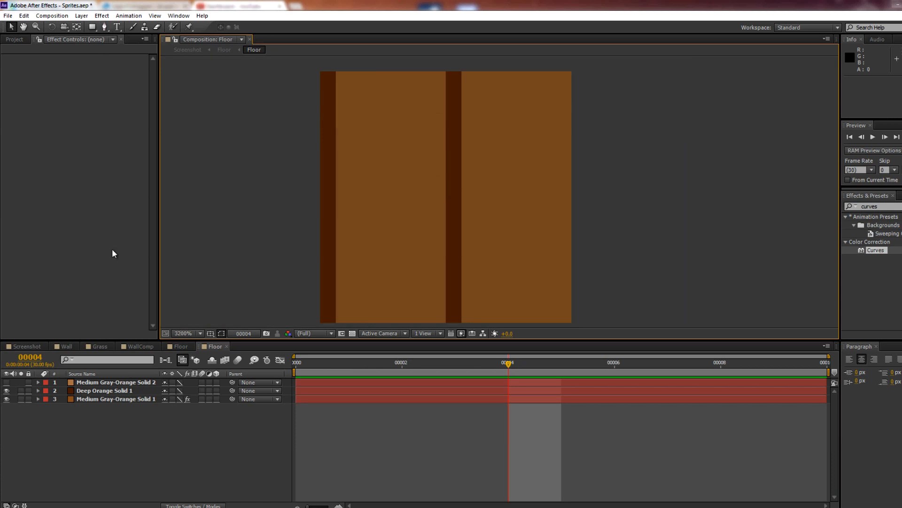
{"action": "left_click", "coordinate": [89, 390]}
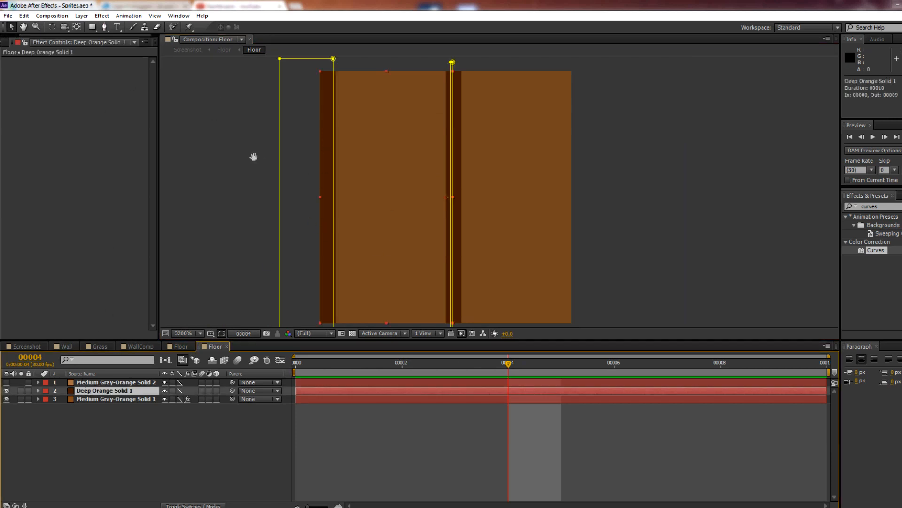
{"action": "left_click_drag", "start_coordinate": [262, 152], "coordinate": [247, 159]}
{"action": "left_click", "coordinate": [84, 438]}
{"action": "left_click", "coordinate": [92, 383]}
{"action": "key", "text": "Delete"}
Duplicate Deep Orange Solid 1 and delete both stripe masks from the copy.
{"action": "left_click", "coordinate": [95, 383]}
{"action": "key", "text": "ctrl+d"}
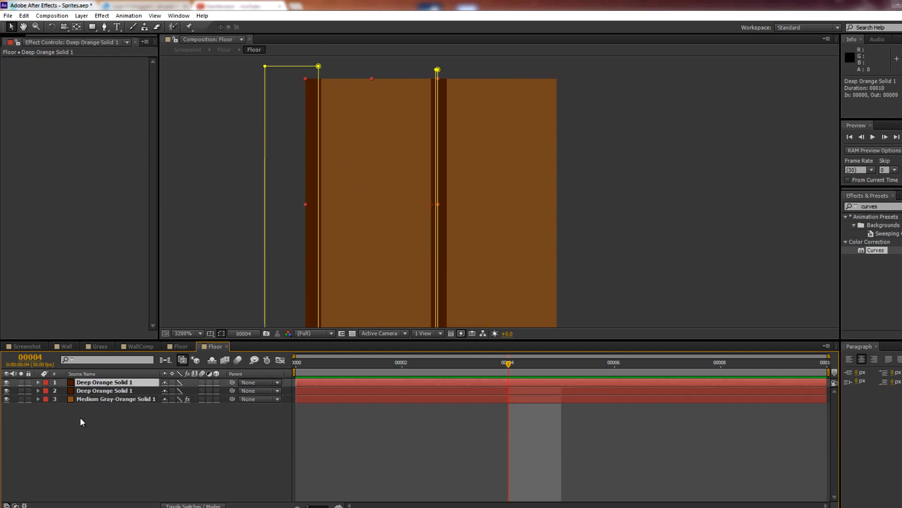
{"action": "key", "text": "m"}
{"action": "left_click", "coordinate": [82, 391]}
{"action": "left_click", "coordinate": [82, 408], "text": "shift"}
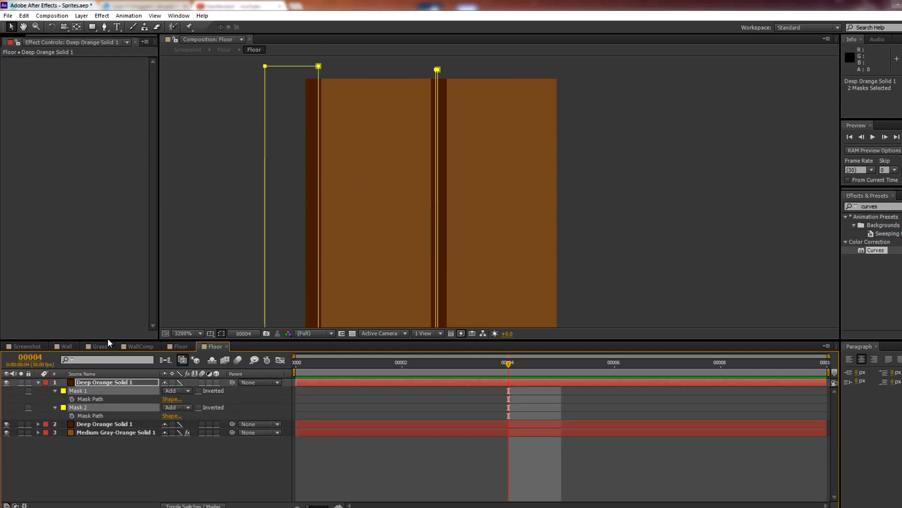
{"action": "key", "text": "Delete"}
Recolor the duplicated unmasked solid to a darker brown, about RGB 59, 32, 6, as a new solid.
{"action": "left_click", "coordinate": [81, 16]}
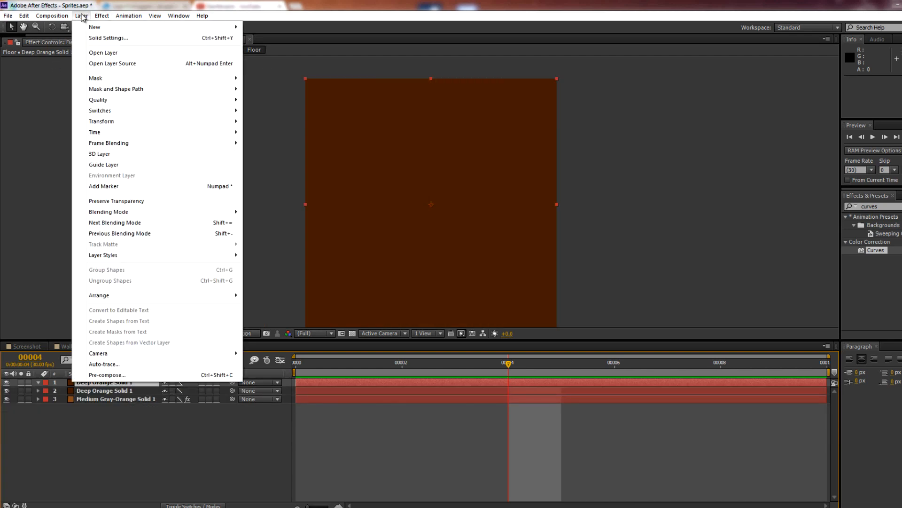
{"action": "left_click", "coordinate": [91, 38]}
{"action": "left_click", "coordinate": [462, 294]}
{"action": "left_click", "coordinate": [473, 321]}
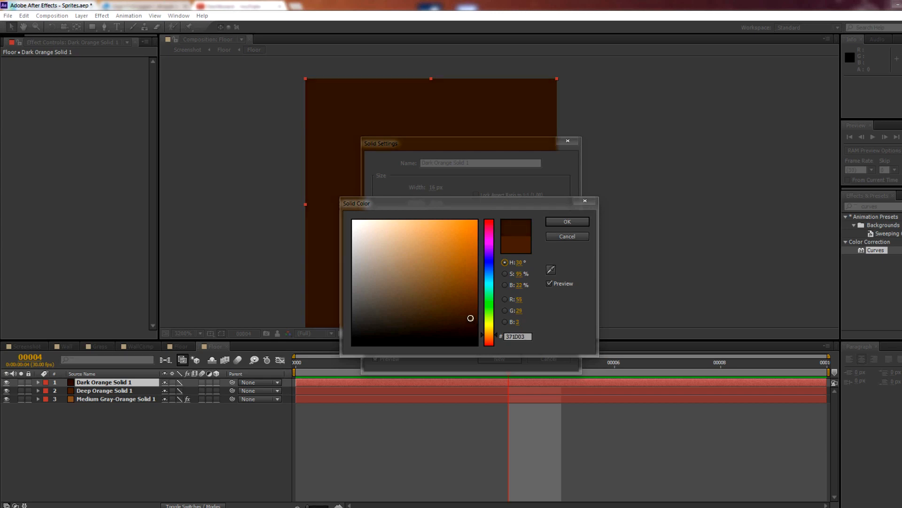
{"action": "left_click", "coordinate": [557, 222]}
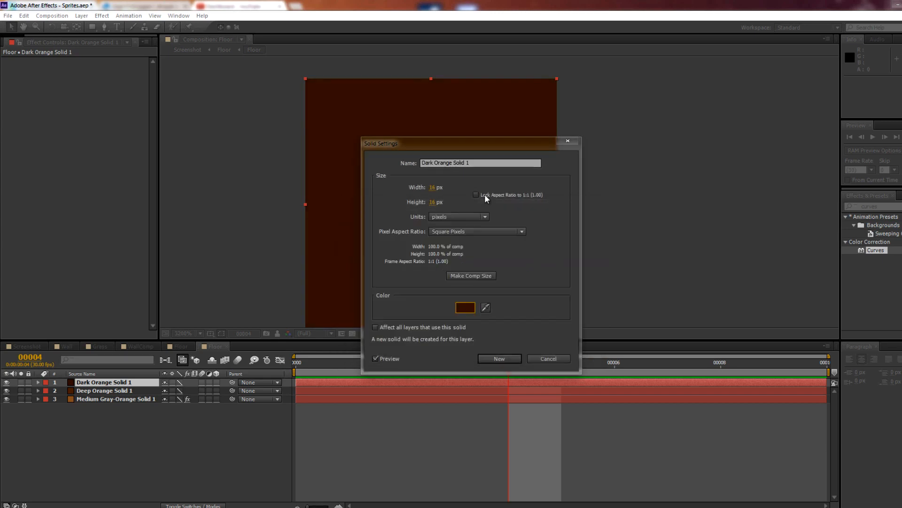
{"action": "left_click", "coordinate": [466, 308]}
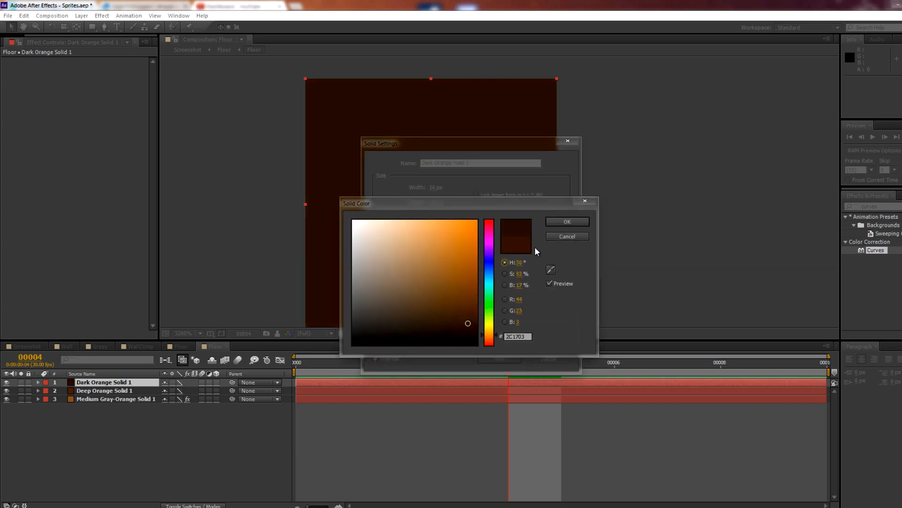
{"action": "left_click_drag", "start_coordinate": [469, 320], "coordinate": [466, 316]}
{"action": "left_click", "coordinate": [559, 222]}
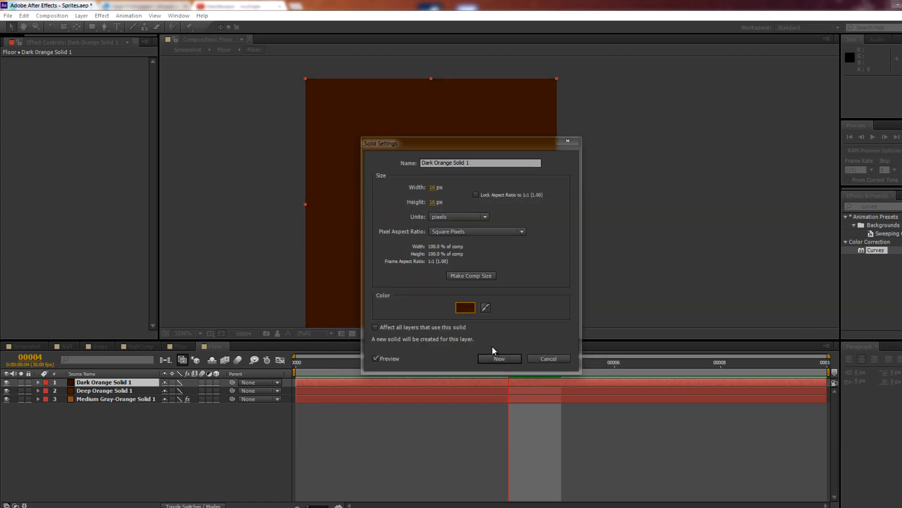
{"action": "left_click", "coordinate": [495, 355]}
Mask Dark Orange Solid 1 to a small upright spot about 1 px wide and 2 px tall in the left plank's upper part.
{"action": "left_click", "coordinate": [6, 382]}
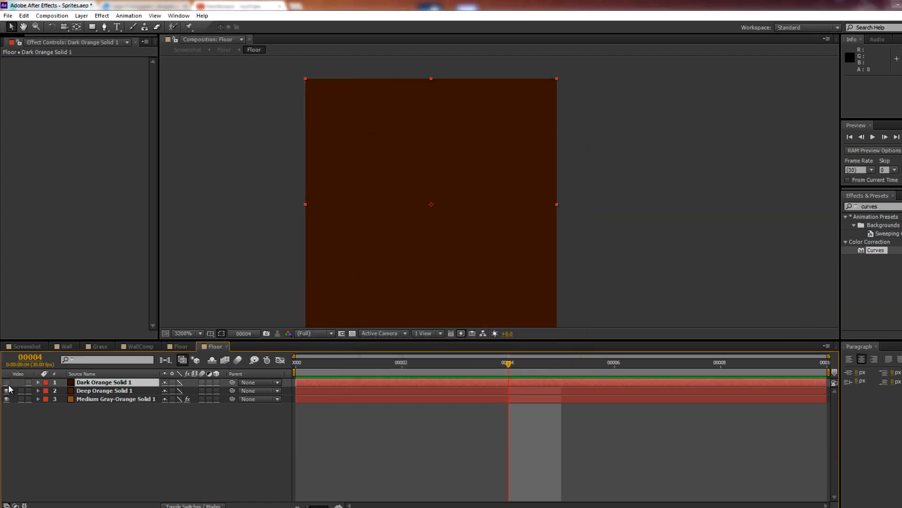
{"action": "left_click", "coordinate": [92, 27]}
{"action": "left_click_drag", "start_coordinate": [346, 134], "coordinate": [360, 149]}
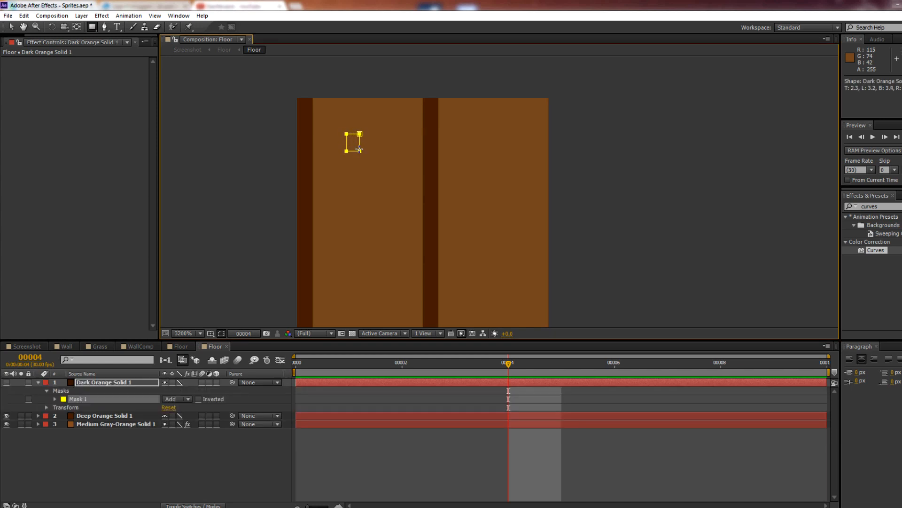
{"action": "left_click", "coordinate": [6, 382]}
{"action": "key", "text": "v"}
{"action": "double_click", "coordinate": [352, 147]}
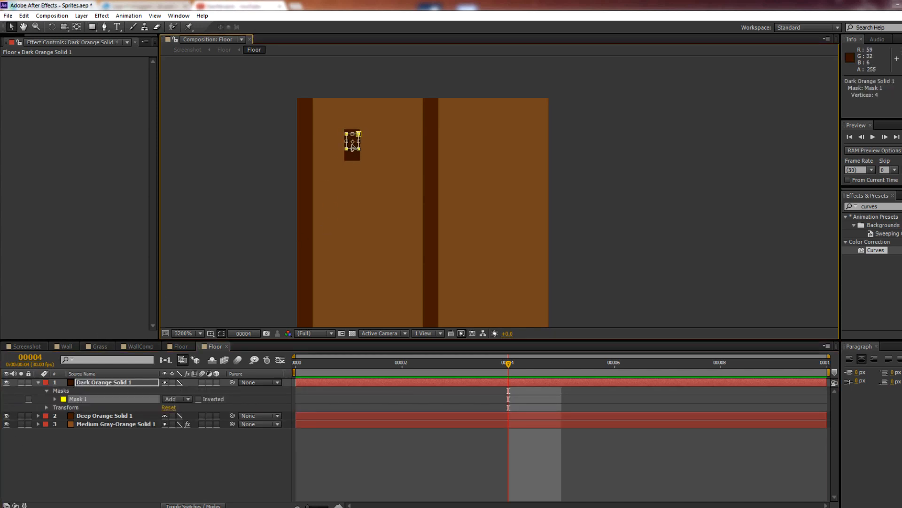
{"action": "left_click_drag", "start_coordinate": [437, 235], "coordinate": [421, 211]}
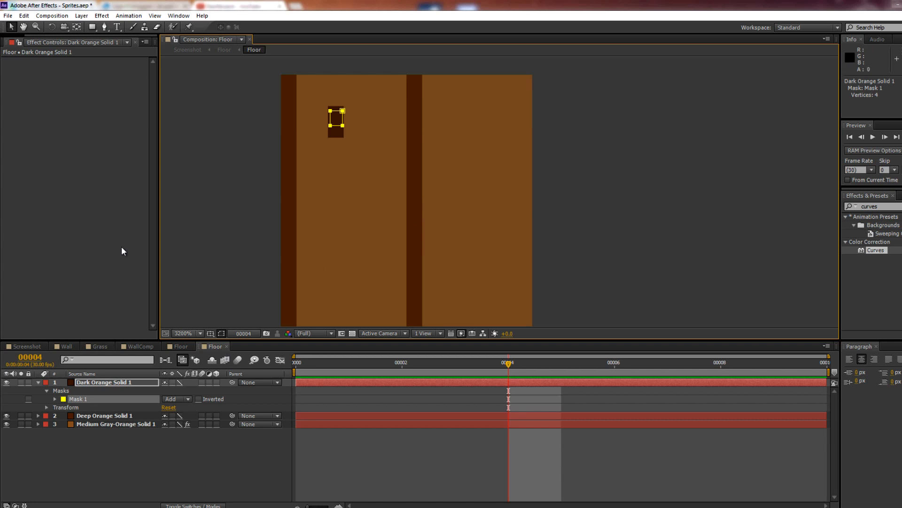
Add four more small rectangular masks to Dark Orange Solid 1, making dark spots beside the middle stripe and across the right plank.
{"action": "left_click", "coordinate": [92, 26]}
{"action": "left_click_drag", "start_coordinate": [386, 258], "coordinate": [365, 231]}
{"action": "mouse_move", "coordinate": [430, 256]}
{"action": "left_mouse_down"}
{"action": "mouse_move", "coordinate": [446, 239]}
{"action": "mouse_move", "coordinate": [433, 250]}
{"action": "left_mouse_up"}
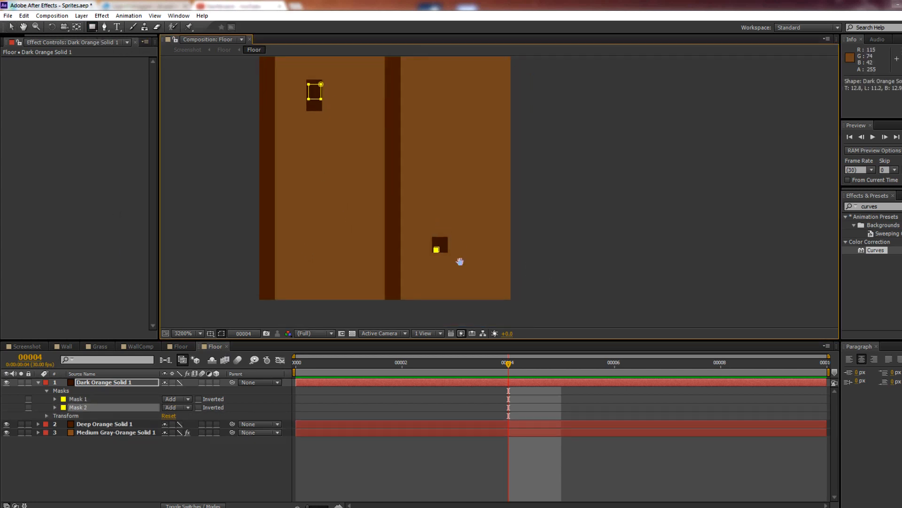
{"action": "scroll", "coordinate": [431, 199], "scroll_direction": "up", "scroll_amount": 1}
{"action": "left_click_drag", "start_coordinate": [431, 199], "coordinate": [429, 207]}
{"action": "left_click_drag", "start_coordinate": [359, 199], "coordinate": [362, 202]}
{"action": "left_click_drag", "start_coordinate": [487, 92], "coordinate": [472, 97]}
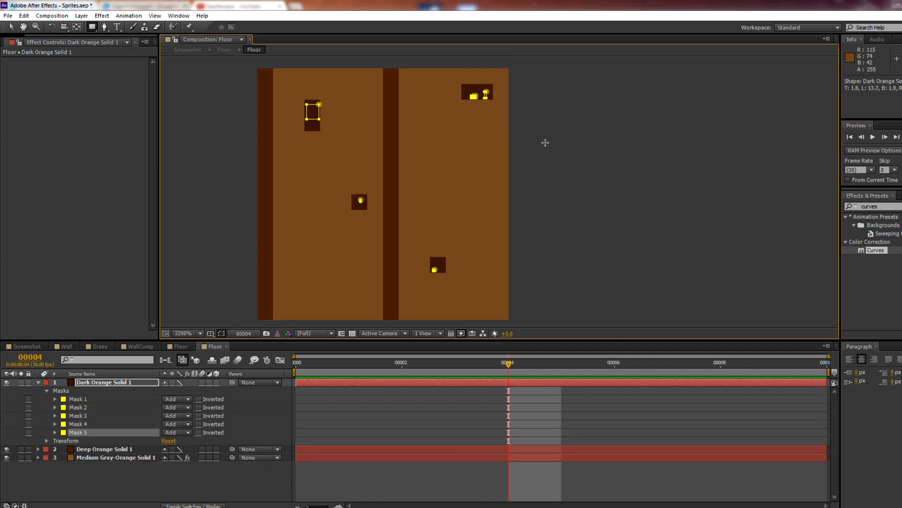
{"action": "key", "text": "v"}
{"action": "left_click", "coordinate": [210, 159]}
{"action": "left_click", "coordinate": [210, 159]}
{"action": "scroll", "coordinate": [473, 228], "scroll_direction": "down", "scroll_amount": 1}
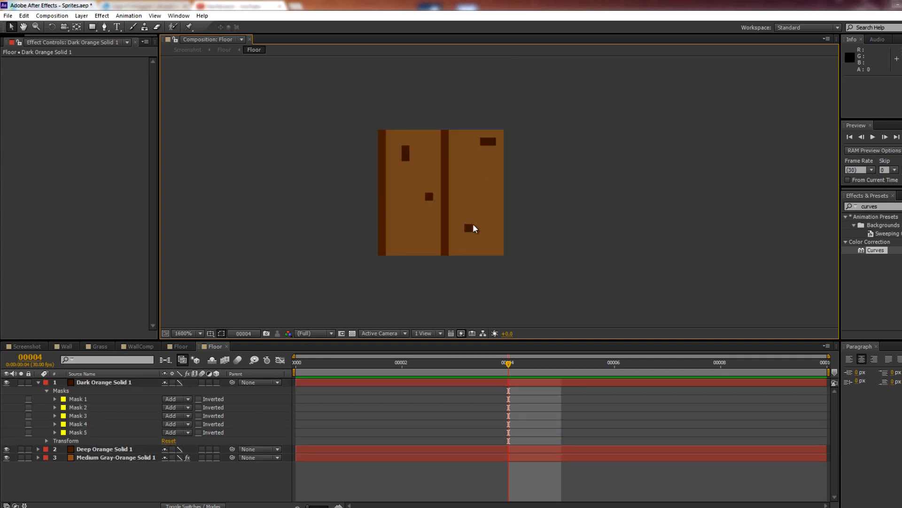
{"action": "scroll", "coordinate": [544, 235], "scroll_direction": "up", "scroll_amount": 1}
{"action": "left_click_drag", "start_coordinate": [543, 235], "coordinate": [550, 231]}
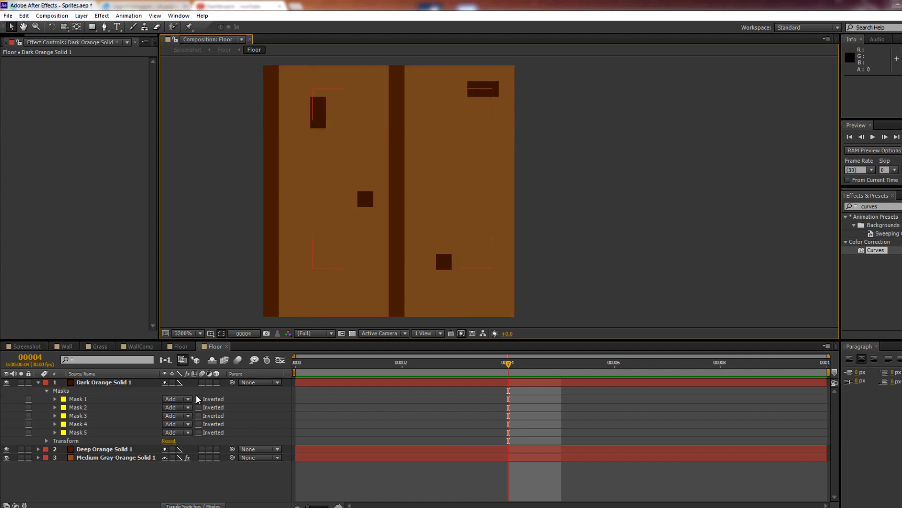
Select the Medium Gray-Orange Solid 1 base layer and search the effects for "noise".
{"action": "left_click", "coordinate": [7, 458]}
{"action": "left_click", "coordinate": [7, 457]}
{"action": "double_click", "coordinate": [7, 457]}
{"action": "left_click", "coordinate": [121, 458]}
{"action": "left_click_drag", "start_coordinate": [884, 206], "coordinate": [821, 207]}
{"action": "type", "text": "fractl"}
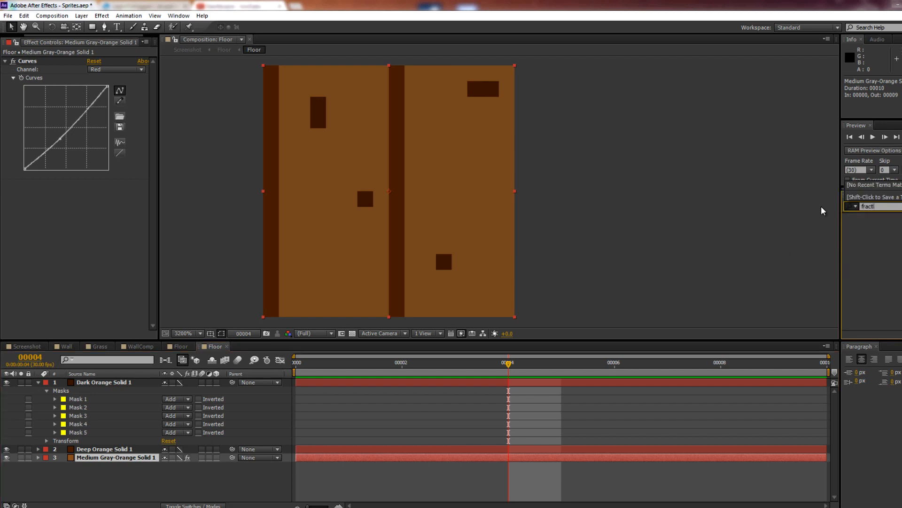
{"action": "key", "text": "BackSpace"}
{"action": "key", "text": "BackSpace"}
{"action": "key", "text": "BackSpace"}
{"action": "key", "text": "BackSpace"}
{"action": "key", "text": "BackSpace"}
{"action": "key", "text": "BackSpace"}
{"action": "type", "text": "noise"}
Try Noise at 19% without color noise, and then Fractal Noise, on Medium Gray-Orange Solid 1.
{"action": "left_click_drag", "start_coordinate": [868, 235], "coordinate": [116, 471]}
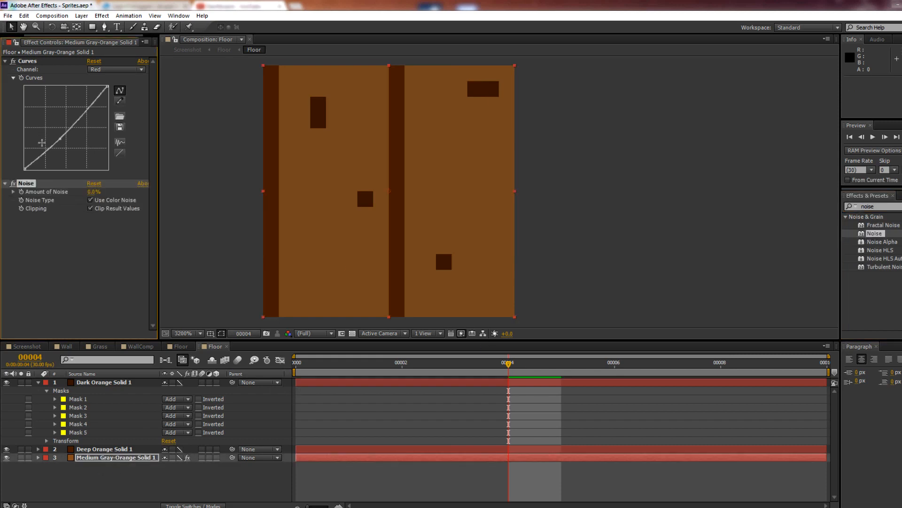
{"action": "left_click_drag", "start_coordinate": [96, 192], "coordinate": [100, 193]}
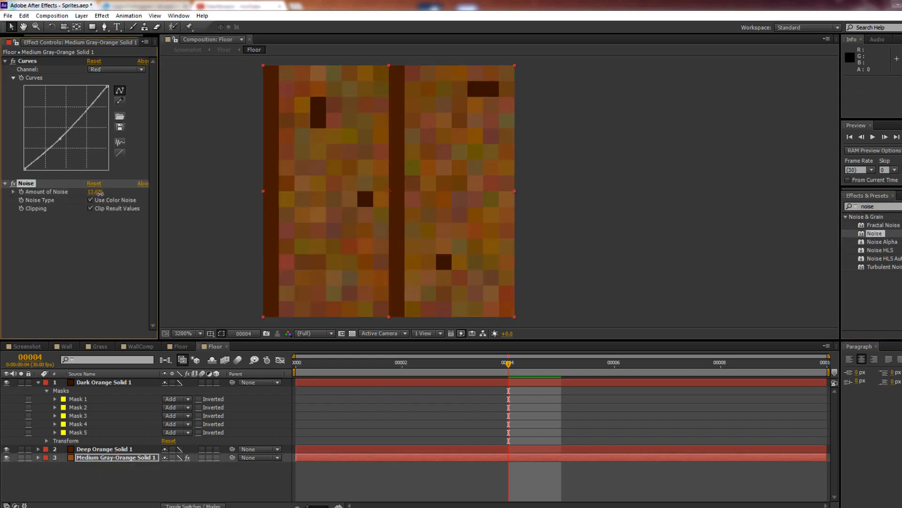
{"action": "left_click", "coordinate": [90, 200]}
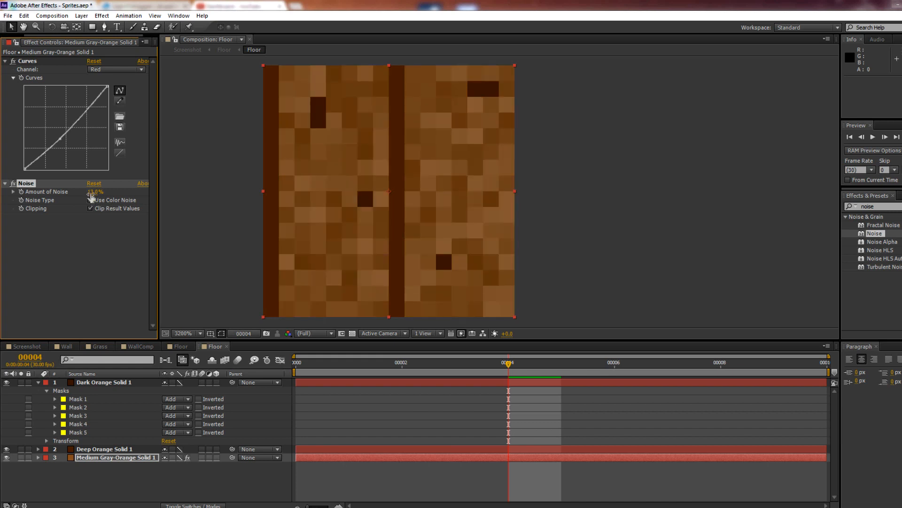
{"action": "left_click_drag", "start_coordinate": [94, 191], "coordinate": [96, 192]}
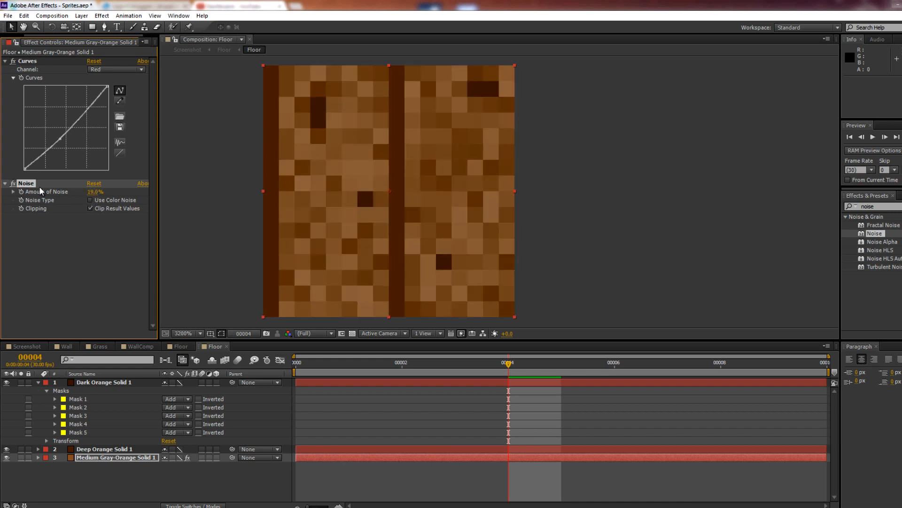
{"action": "key", "text": "Delete"}
{"action": "left_click_drag", "start_coordinate": [880, 225], "coordinate": [66, 204]}
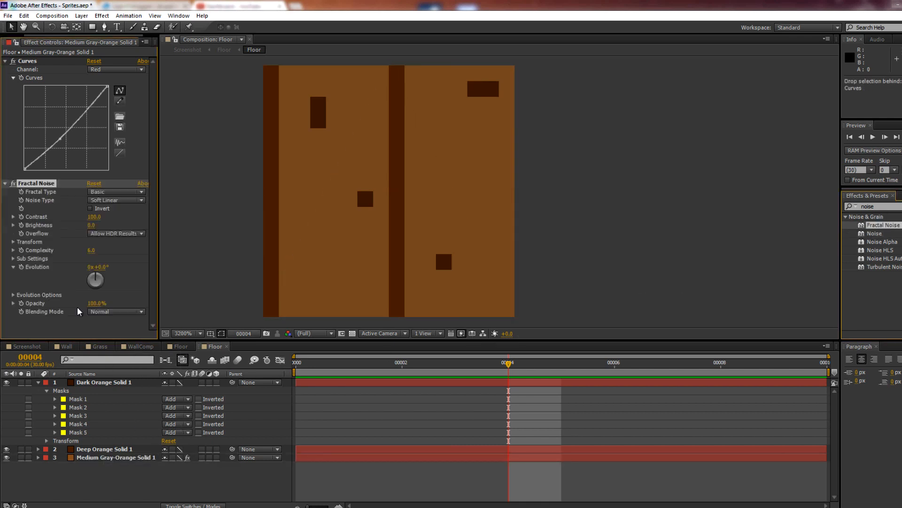
{"action": "key", "text": "ctrl+z"}
Try pre-composing Medium Gray-Orange Solid 1 as BaseFloor with its attributes left in Floor.
{"action": "left_click", "coordinate": [98, 458]}
{"action": "key", "text": "ctrl+shift+c"}
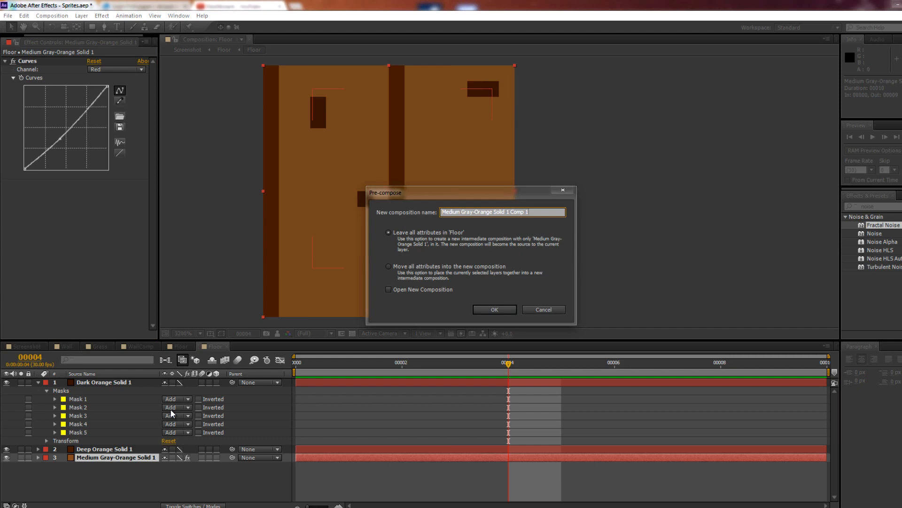
{"action": "type", "text": "Floor"}
{"action": "key", "text": "Return"}
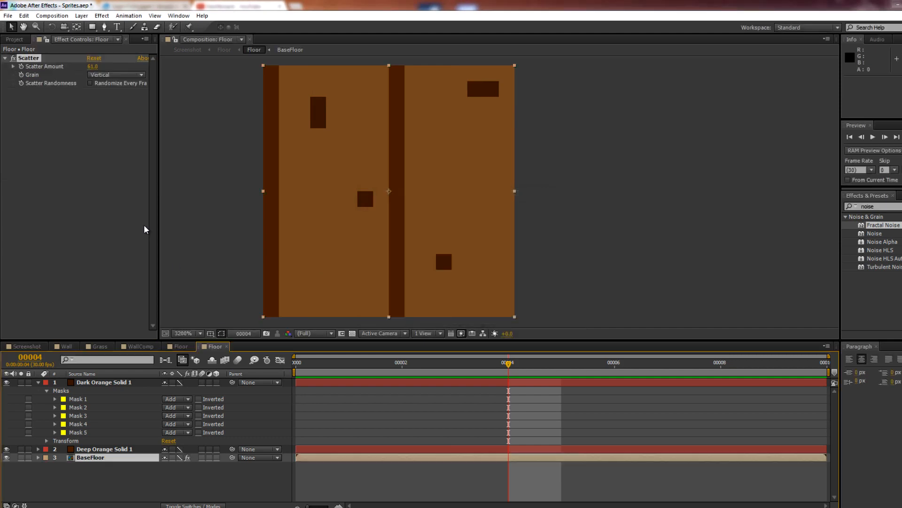
{"action": "key", "text": "ctrl+z"}
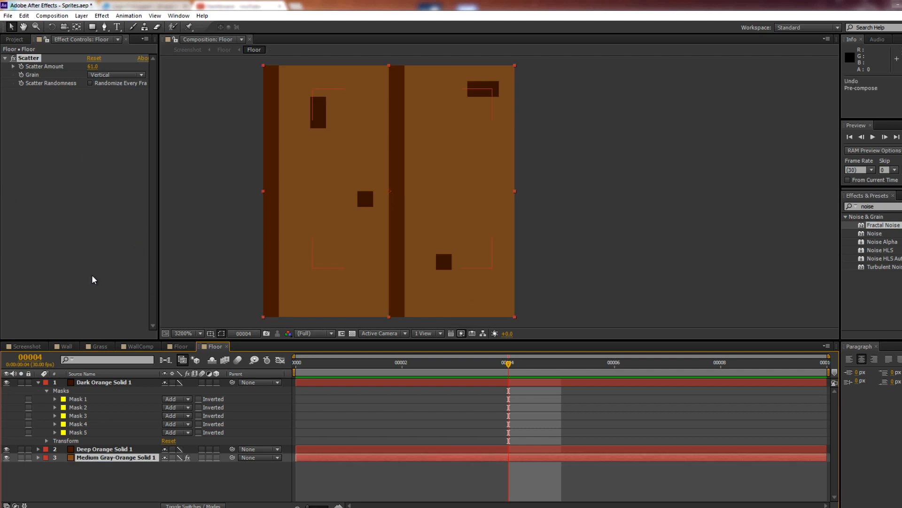
Pre-compose Medium Gray-Orange Solid 1 as BaseFloor, moving all attributes into the new composition.
{"action": "key", "text": "ctrl+shift+c"}
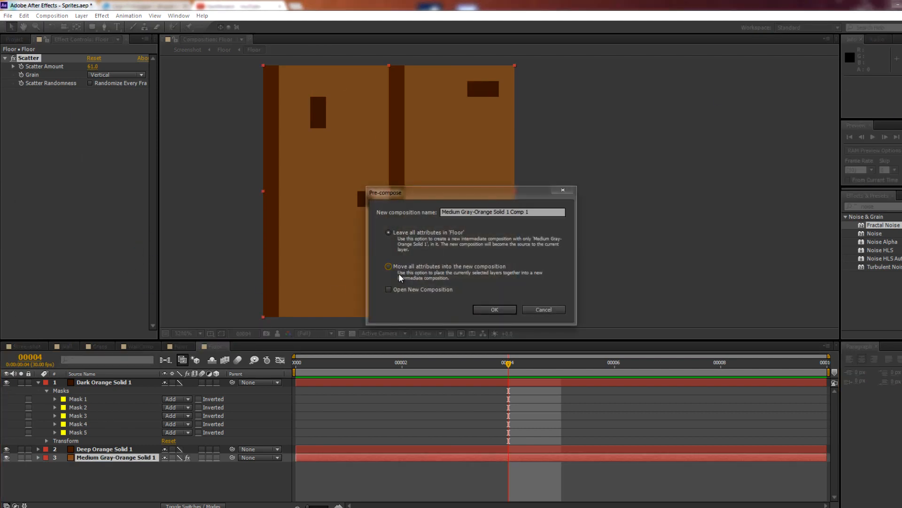
{"action": "triple_click", "coordinate": [527, 211]}
{"action": "type", "text": "BaseFloor"}
{"action": "key", "text": "Return"}
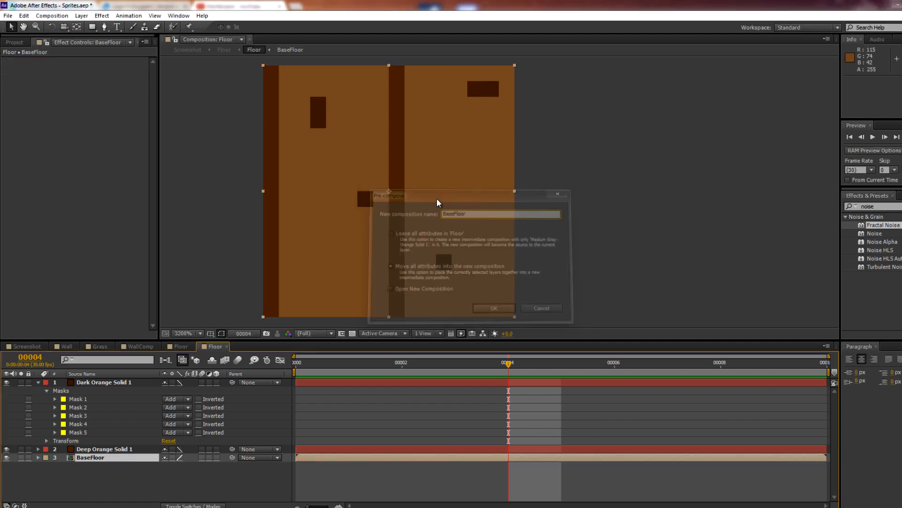
Apply Fractal Noise to the BaseFloor layer and set its scale to 13.
{"action": "left_click_drag", "start_coordinate": [861, 227], "coordinate": [78, 459]}
{"action": "left_click_drag", "start_coordinate": [310, 199], "coordinate": [312, 199]}
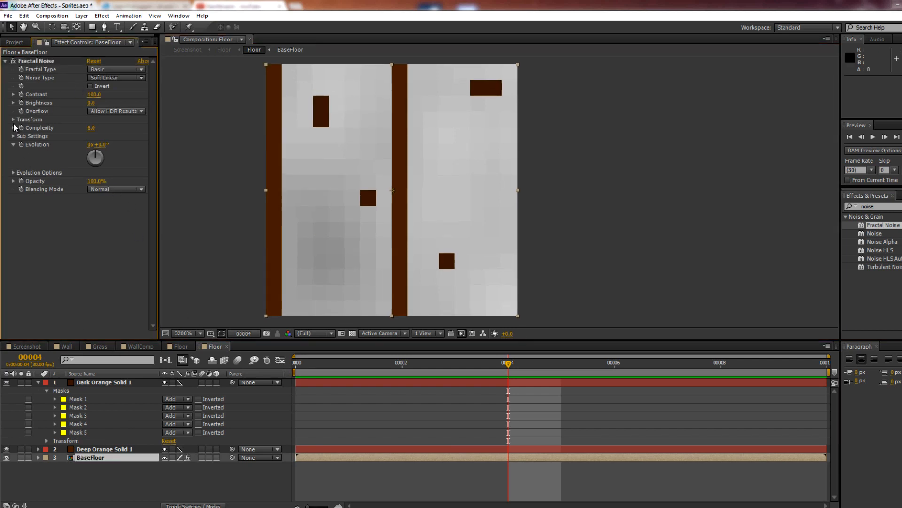
{"action": "left_click", "coordinate": [13, 119]}
{"action": "left_click_drag", "start_coordinate": [92, 146], "coordinate": [22, 149]}
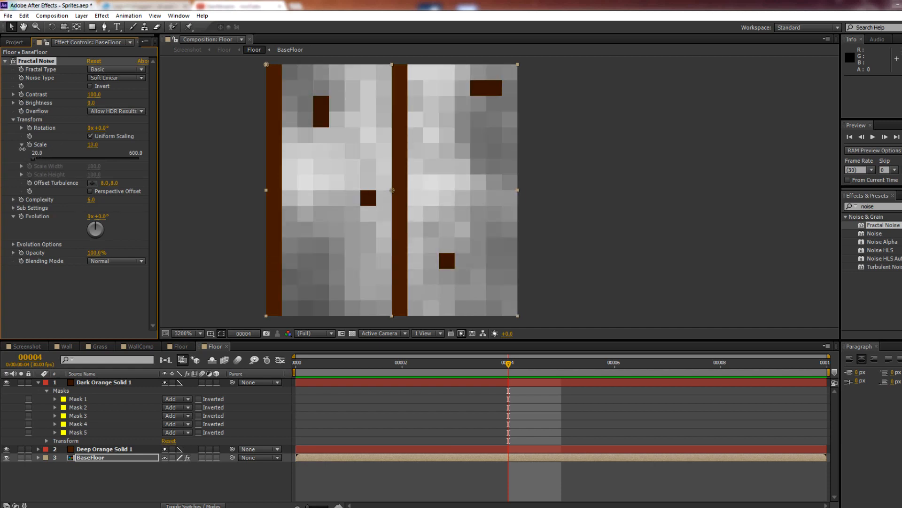
Set the contrast of BaseFloor's Fractal Noise to 50.
{"action": "left_click", "coordinate": [94, 95]}
{"action": "type", "text": "50"}
{"action": "key", "text": "Return"}
{"action": "left_click_drag", "start_coordinate": [247, 156], "coordinate": [249, 152]}
{"action": "left_click_drag", "start_coordinate": [210, 185], "coordinate": [209, 188]}
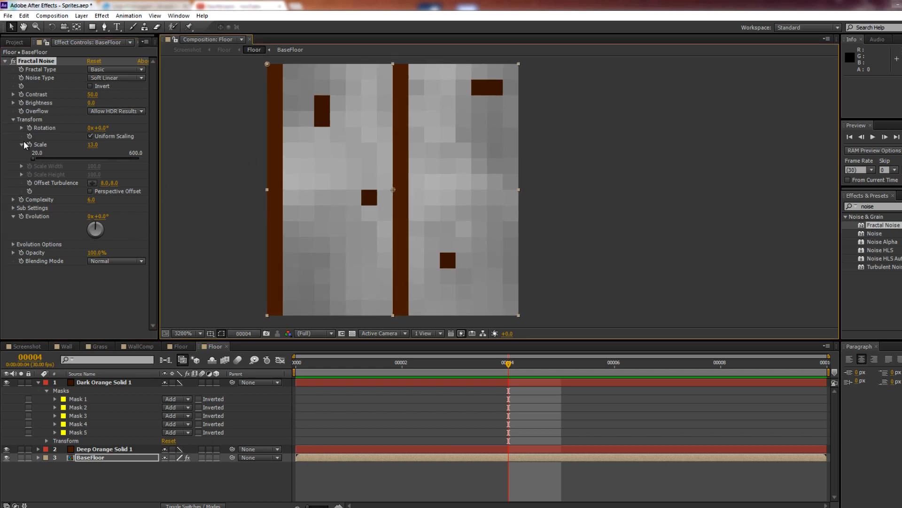
Try None, Screen, Color Burn and Lighten as the blending mode of BaseFloor's Fractal Noise.
{"action": "left_click", "coordinate": [100, 261]}
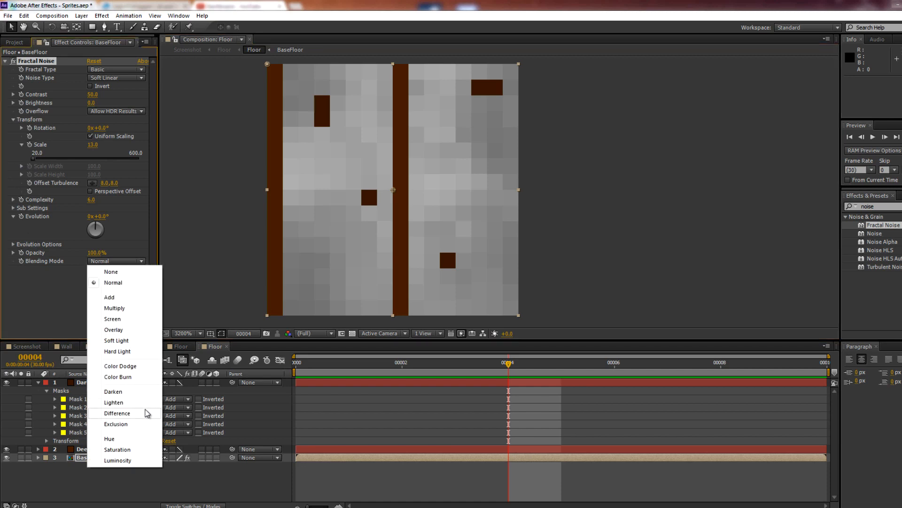
{"action": "left_click", "coordinate": [121, 273]}
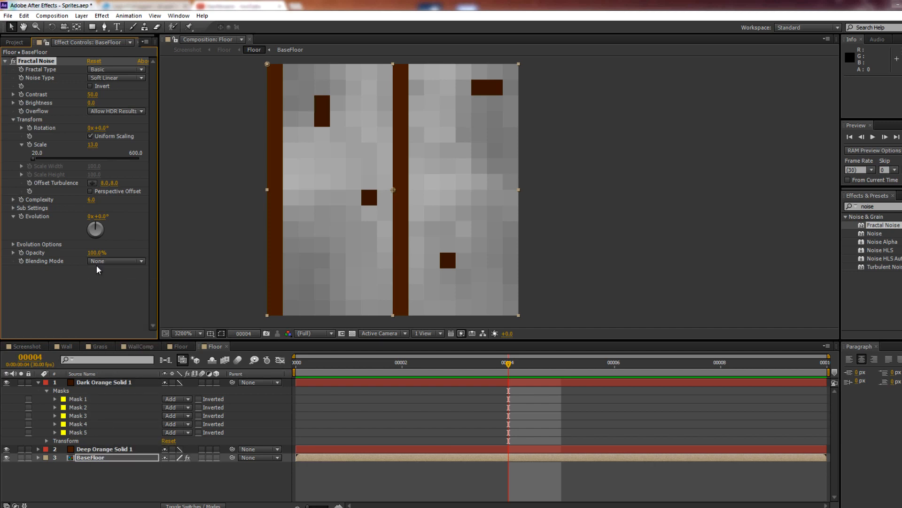
{"action": "left_click", "coordinate": [99, 262]}
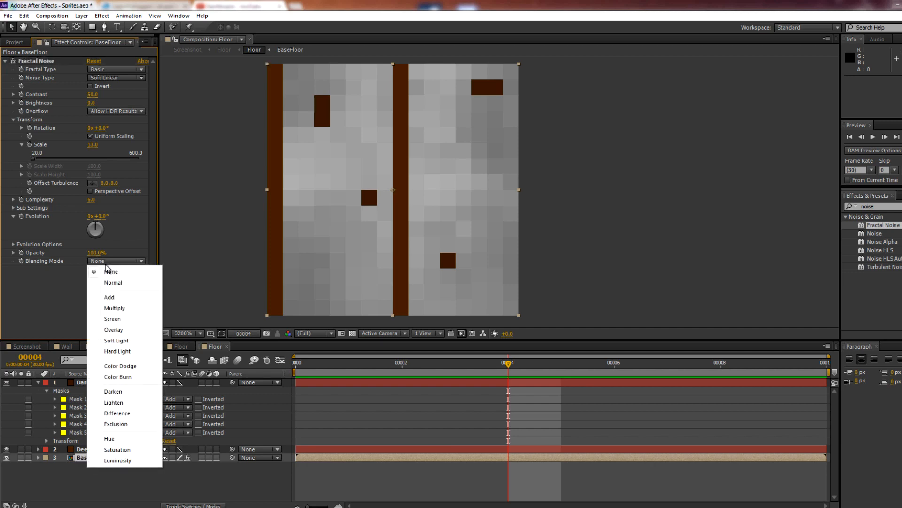
{"action": "left_click", "coordinate": [113, 319]}
{"action": "left_click", "coordinate": [121, 261]}
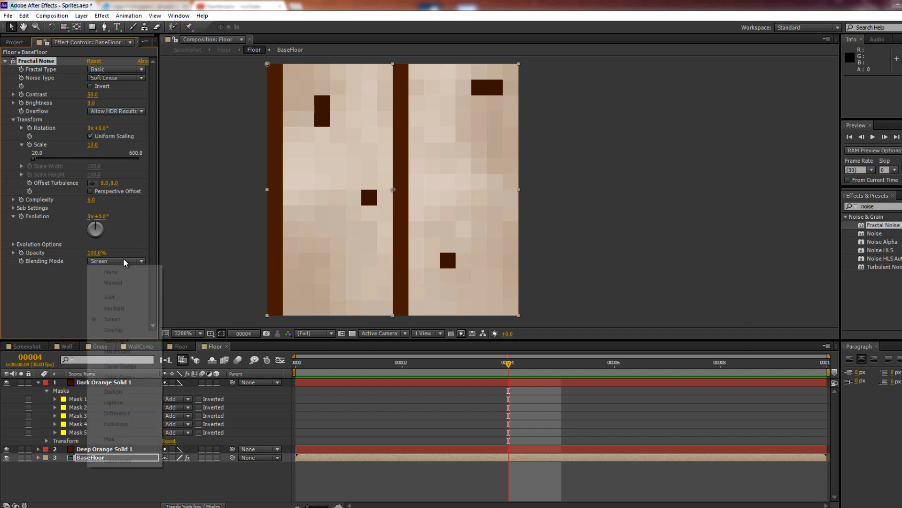
{"action": "left_click", "coordinate": [119, 377]}
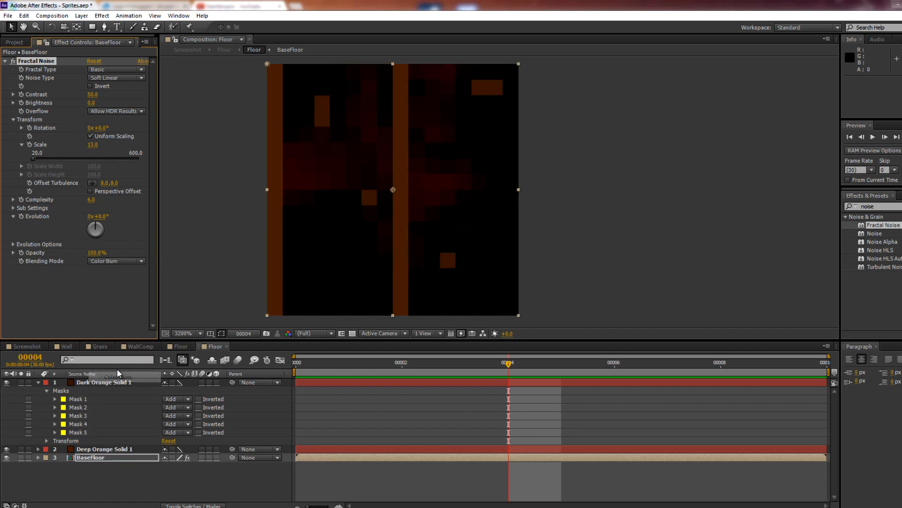
{"action": "left_click", "coordinate": [124, 261]}
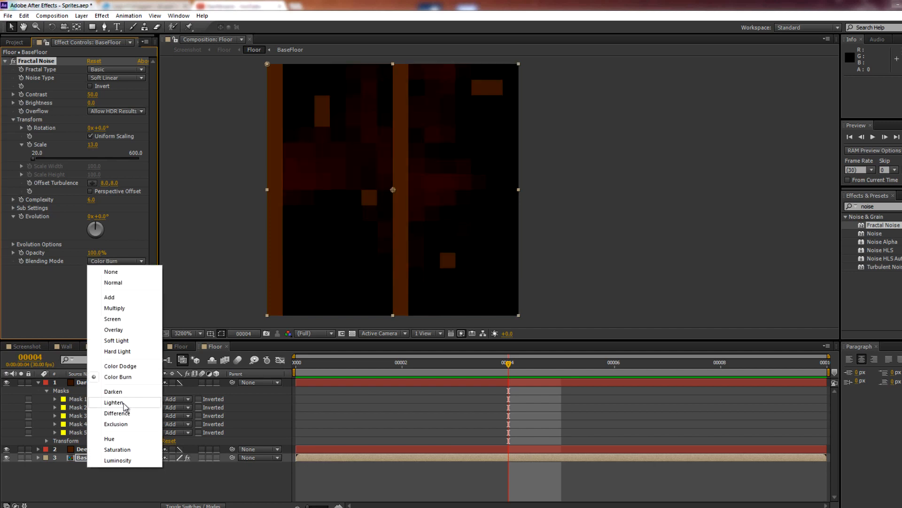
{"action": "left_click", "coordinate": [127, 402]}
{"action": "left_click", "coordinate": [119, 262]}
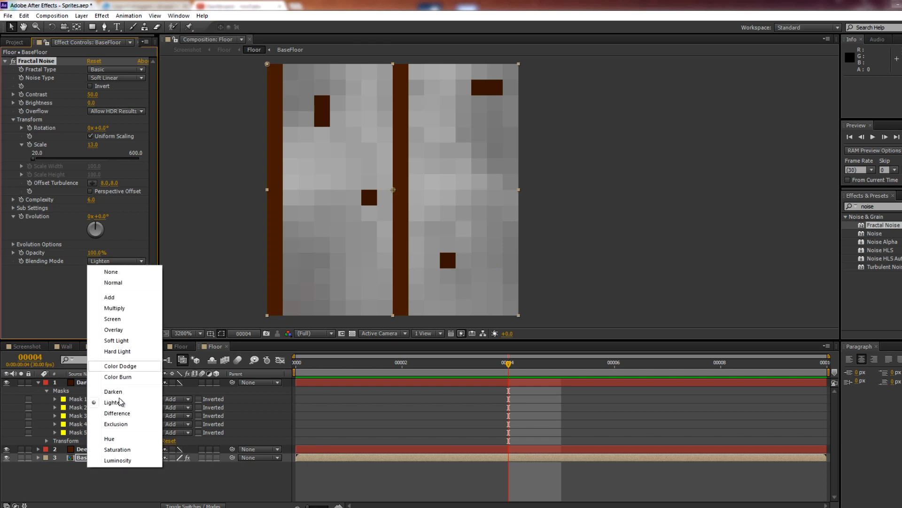
Set the blending mode of BaseFloor's Fractal Noise to Overlay after trying Difference.
{"action": "left_click", "coordinate": [118, 413]}
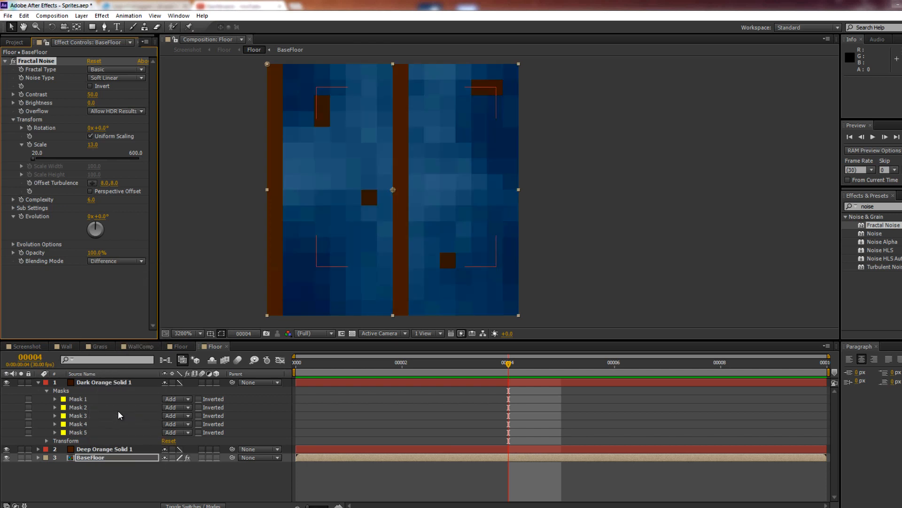
{"action": "left_click", "coordinate": [125, 261]}
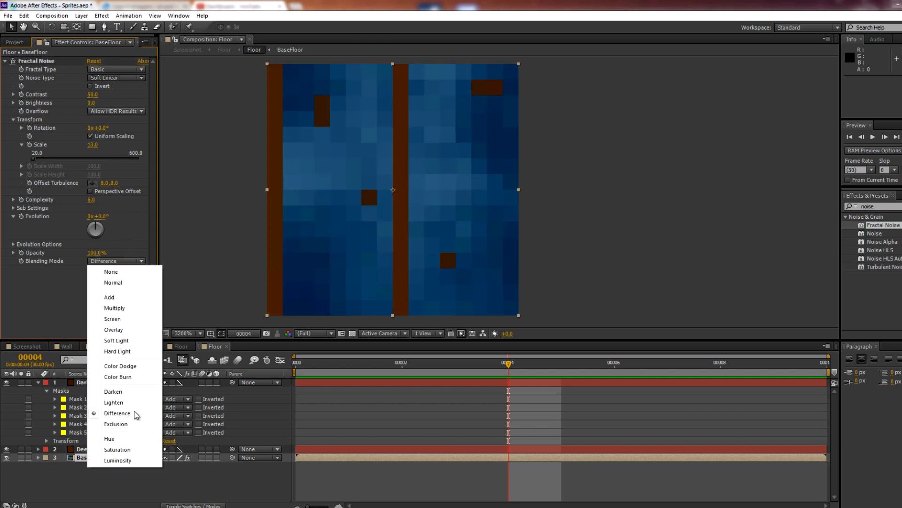
{"action": "left_click", "coordinate": [118, 261]}
{"action": "left_click", "coordinate": [114, 329]}
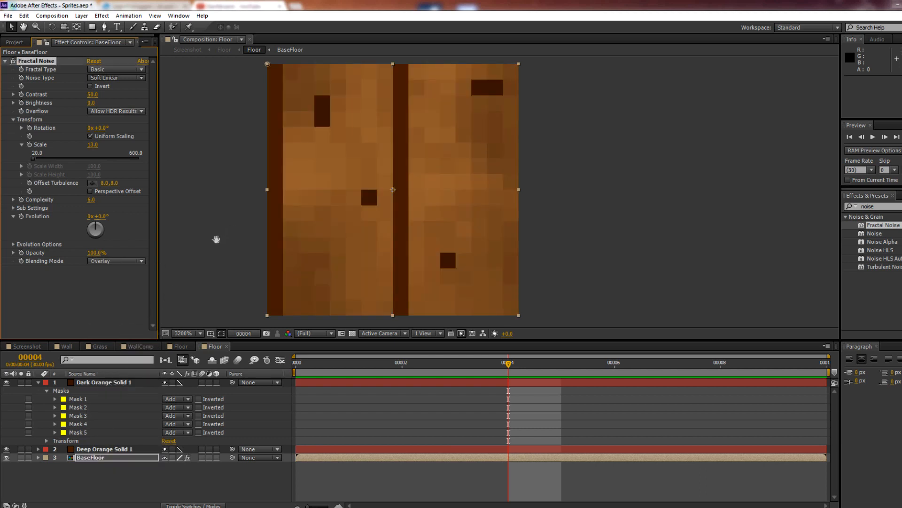
{"action": "left_click_drag", "start_coordinate": [216, 238], "coordinate": [216, 249]}
{"action": "left_click", "coordinate": [199, 215]}
{"action": "left_click_drag", "start_coordinate": [199, 216], "coordinate": [197, 200]}
Set the Fractal Noise turbulence offset to -7.0, 8.0 and its scale to 8.0.
{"action": "left_click", "coordinate": [91, 188]}
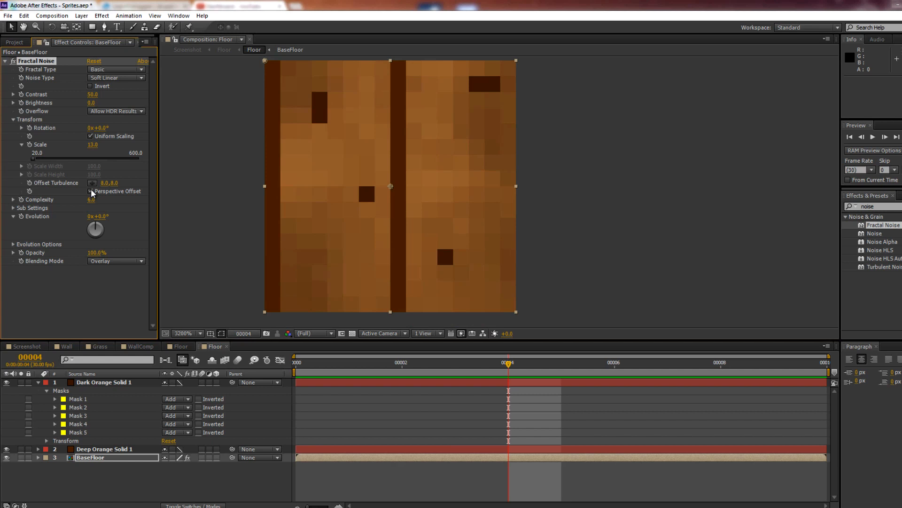
{"action": "left_click_drag", "start_coordinate": [104, 183], "coordinate": [98, 183]}
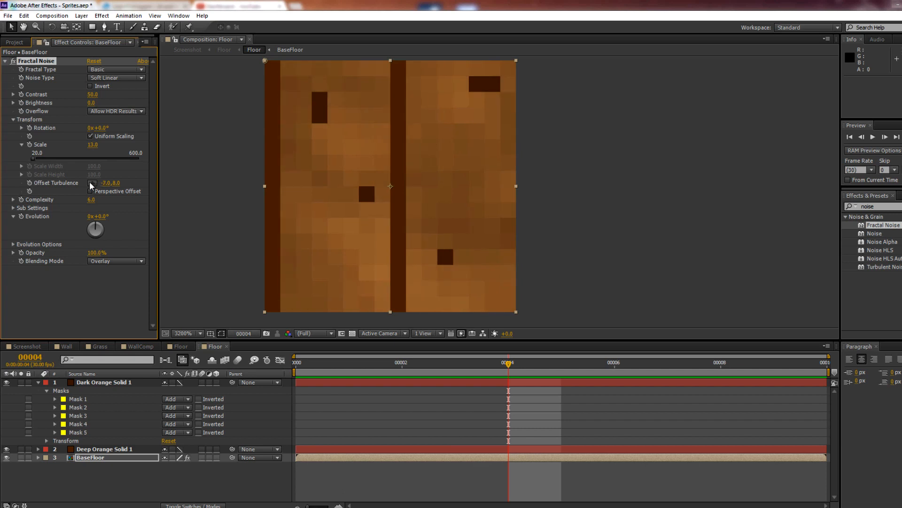
{"action": "left_click_drag", "start_coordinate": [92, 145], "coordinate": [90, 146]}
{"action": "left_click_drag", "start_coordinate": [264, 193], "coordinate": [268, 198]}
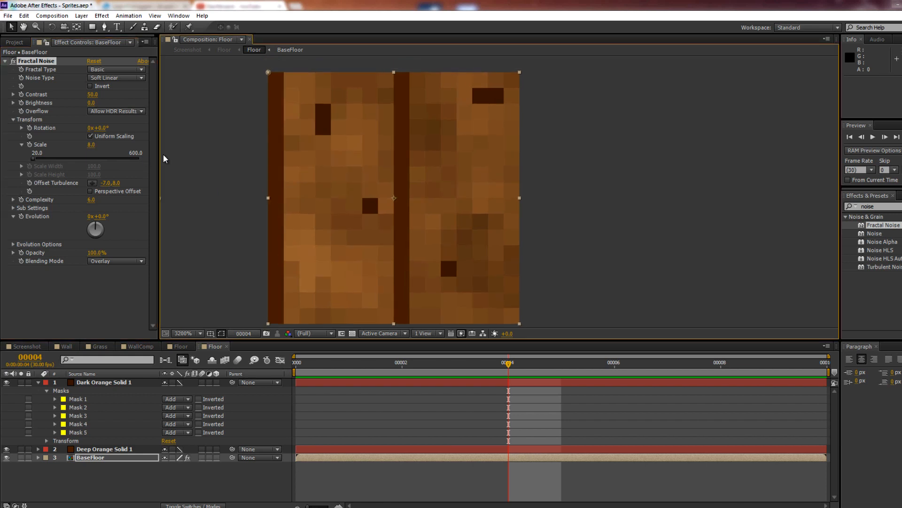
Try the Linear, Block and Soft Linear noise types for the Fractal Noise and settle on Spline.
{"action": "left_click", "coordinate": [106, 78]}
{"action": "left_click", "coordinate": [112, 121]}
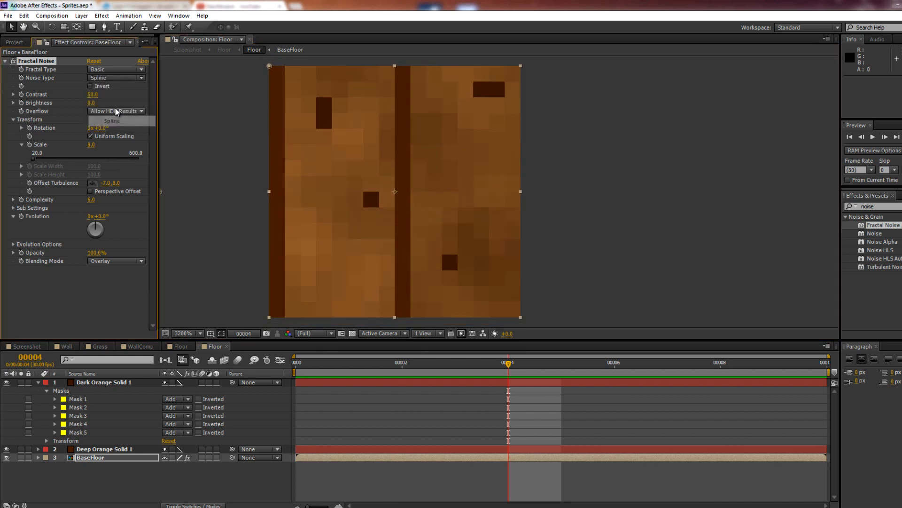
{"action": "left_click", "coordinate": [118, 77]}
{"action": "left_click", "coordinate": [113, 99]}
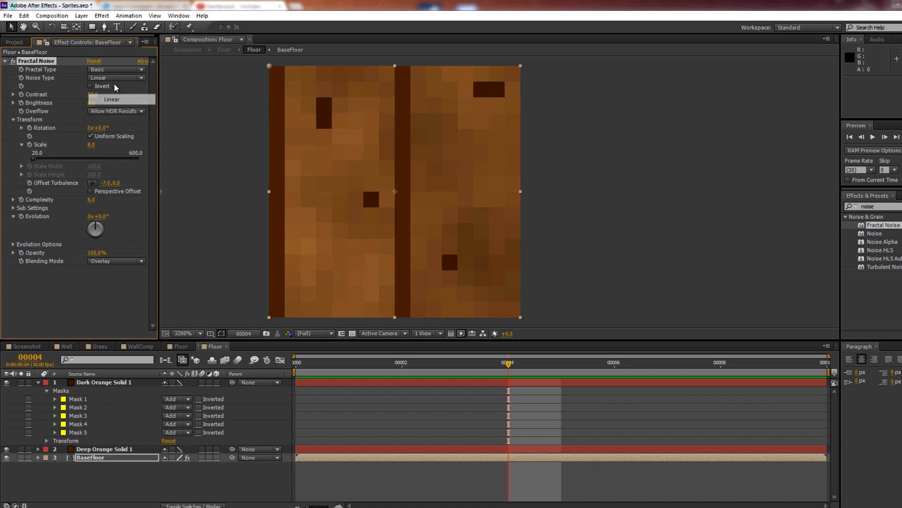
{"action": "left_click", "coordinate": [115, 78]}
{"action": "left_click", "coordinate": [111, 89]}
{"action": "left_click", "coordinate": [115, 78]}
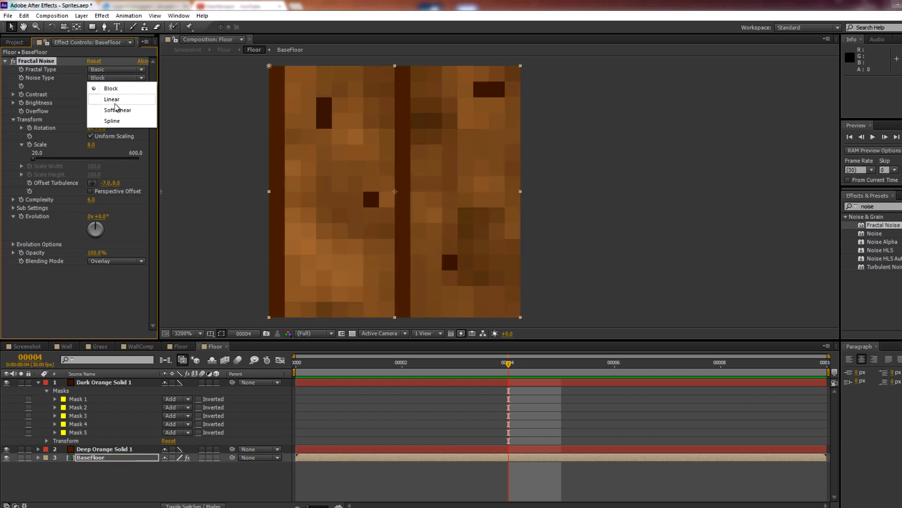
{"action": "left_click", "coordinate": [115, 110]}
{"action": "left_click", "coordinate": [120, 79]}
{"action": "left_click", "coordinate": [120, 120]}
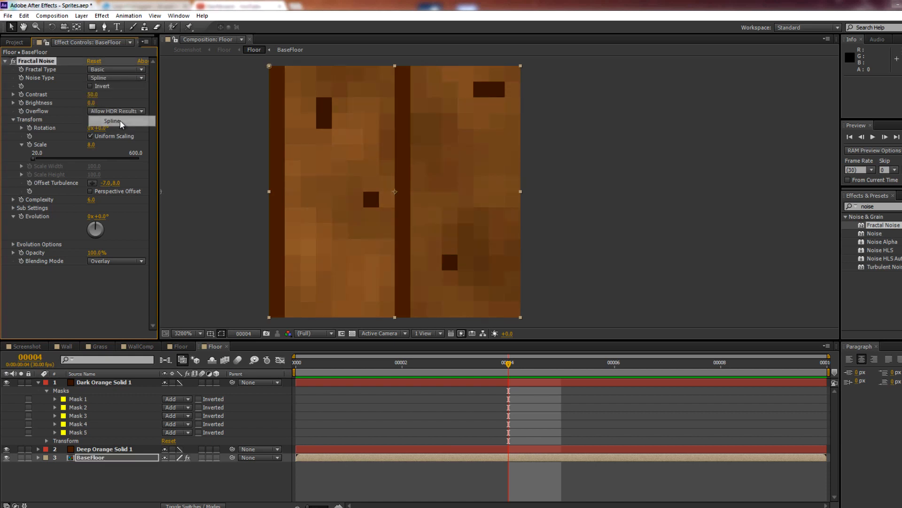
Raise the Fractal Noise contrast to 60, and from there to 70.
{"action": "left_click", "coordinate": [96, 96]}
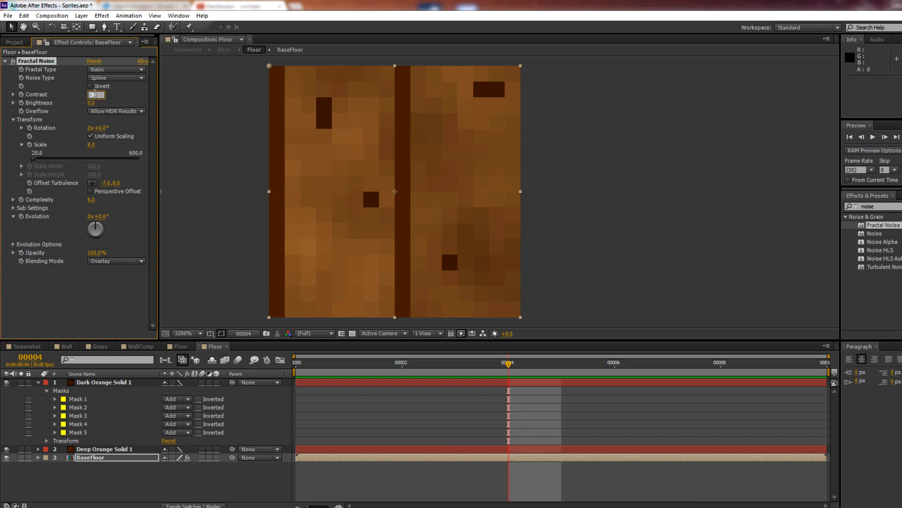
{"action": "type", "text": "60"}
{"action": "key", "text": "Return"}
{"action": "left_click", "coordinate": [92, 94]}
{"action": "type", "text": "7"}
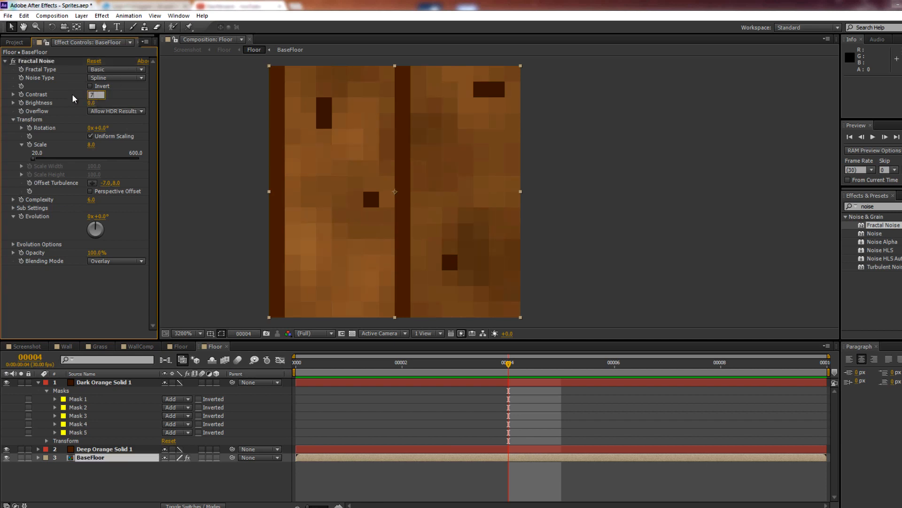
{"action": "type", "text": "0"}
{"action": "key", "text": "Return"}
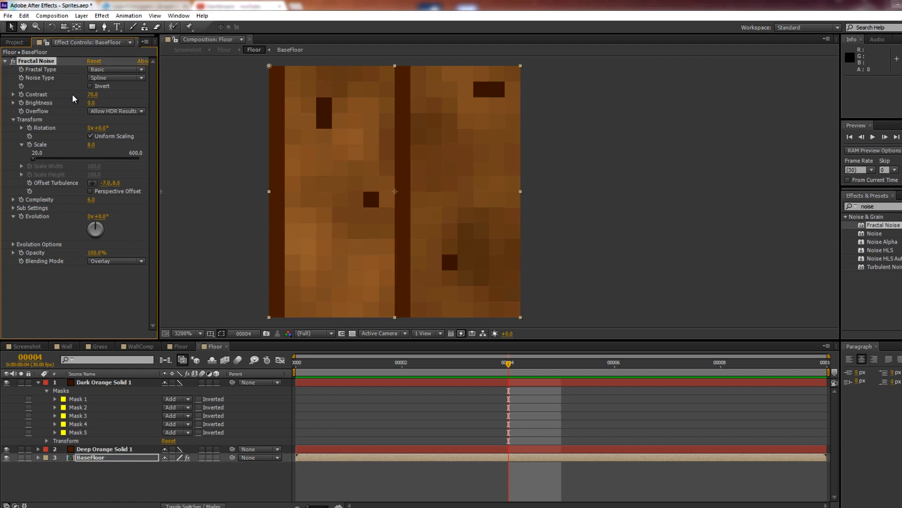
Hide the Dark Orange Solid 1 layer in the inner Floor composition and check the floor tiles in the Screenshot composition.
{"action": "left_click", "coordinate": [27, 346]}
{"action": "scroll", "coordinate": [460, 196], "scroll_direction": "down", "scroll_amount": 1}
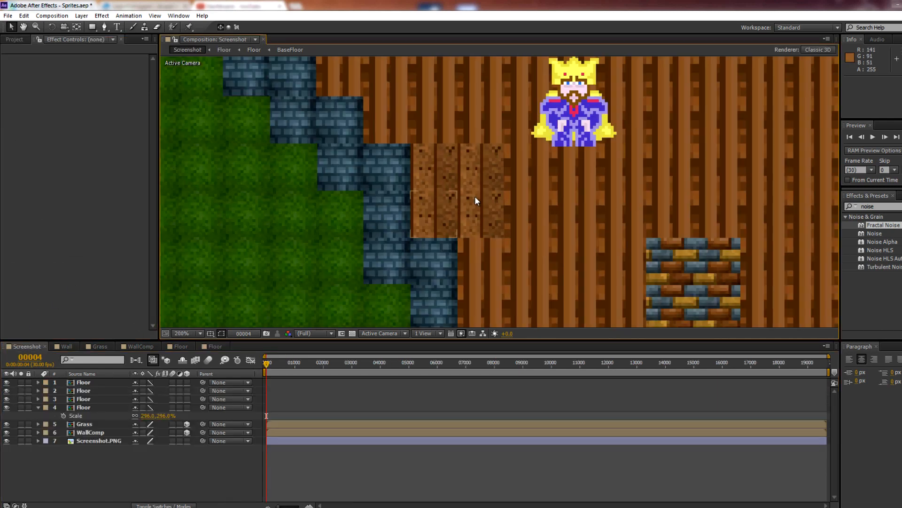
{"action": "scroll", "coordinate": [462, 183], "scroll_direction": "up", "scroll_amount": 1}
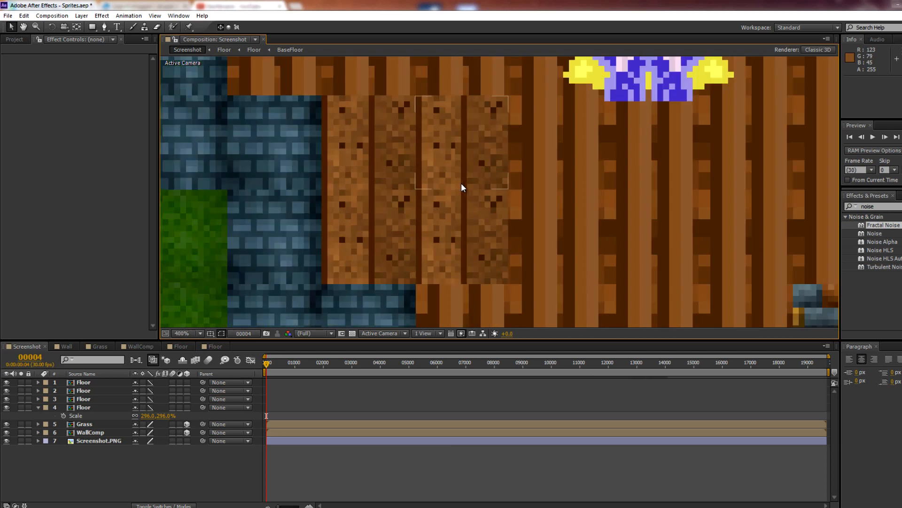
{"action": "left_click_drag", "start_coordinate": [440, 196], "coordinate": [444, 194]}
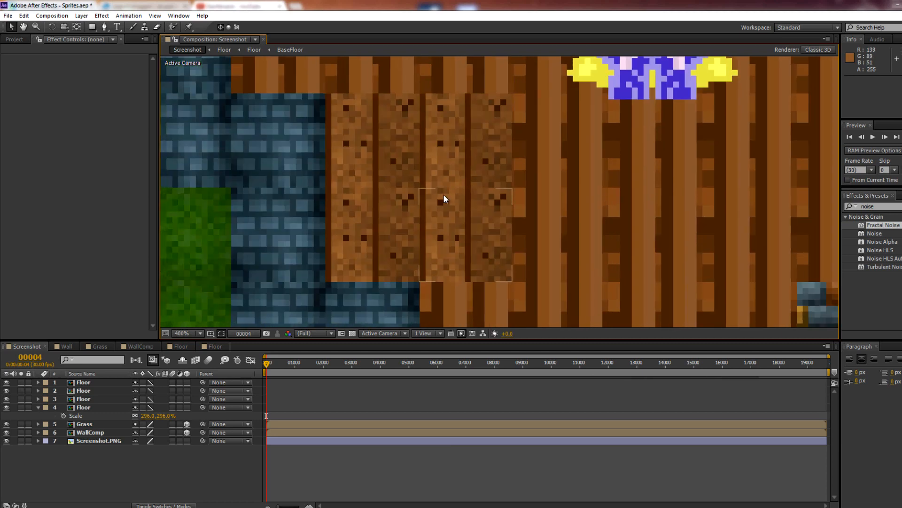
{"action": "left_click", "coordinate": [214, 346]}
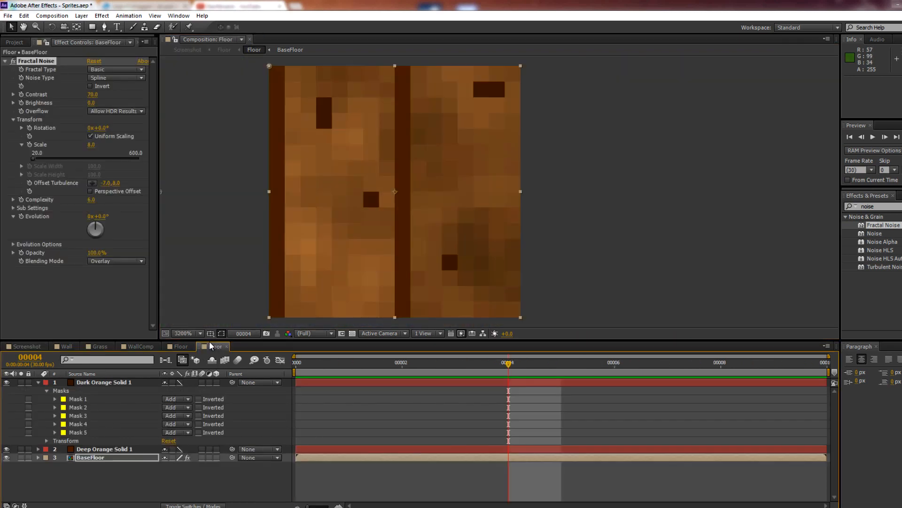
{"action": "left_click", "coordinate": [6, 382]}
{"action": "left_click", "coordinate": [27, 346]}
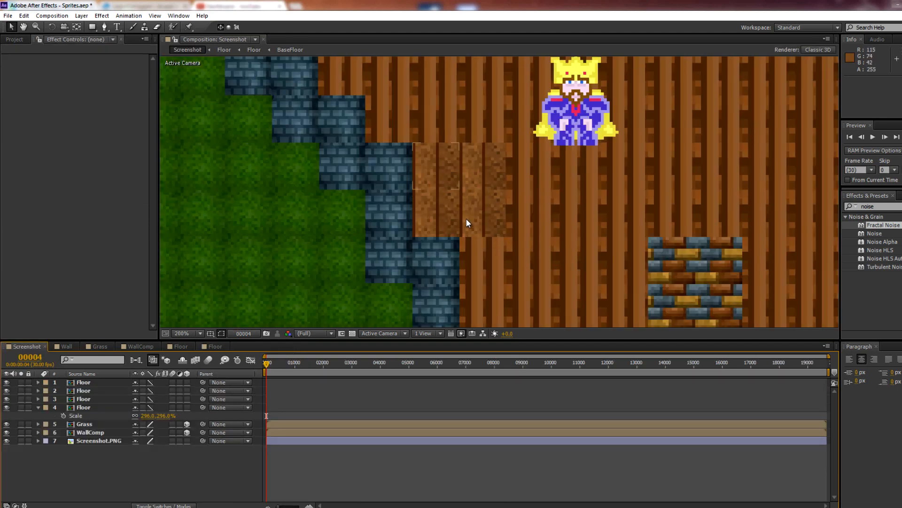
{"action": "scroll", "coordinate": [475, 227], "scroll_direction": "up", "scroll_amount": 3}
{"action": "scroll", "coordinate": [432, 214], "scroll_direction": "down", "scroll_amount": 2}
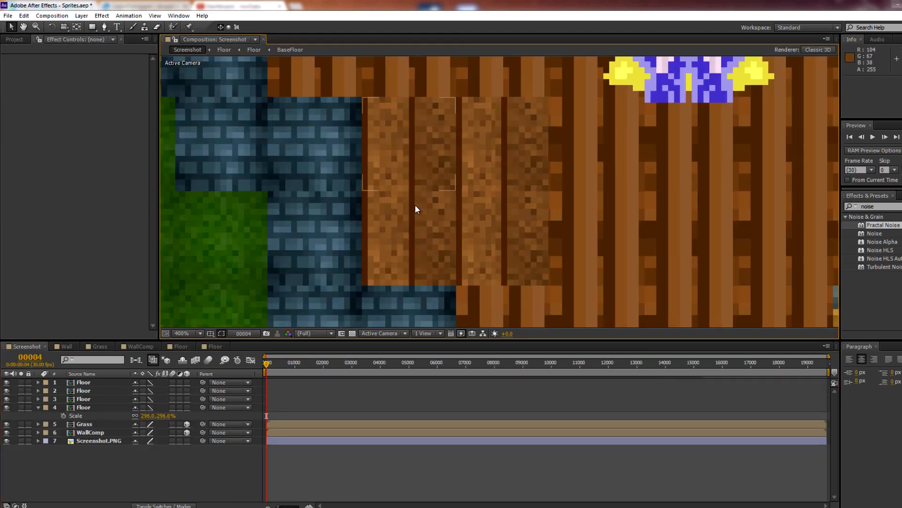
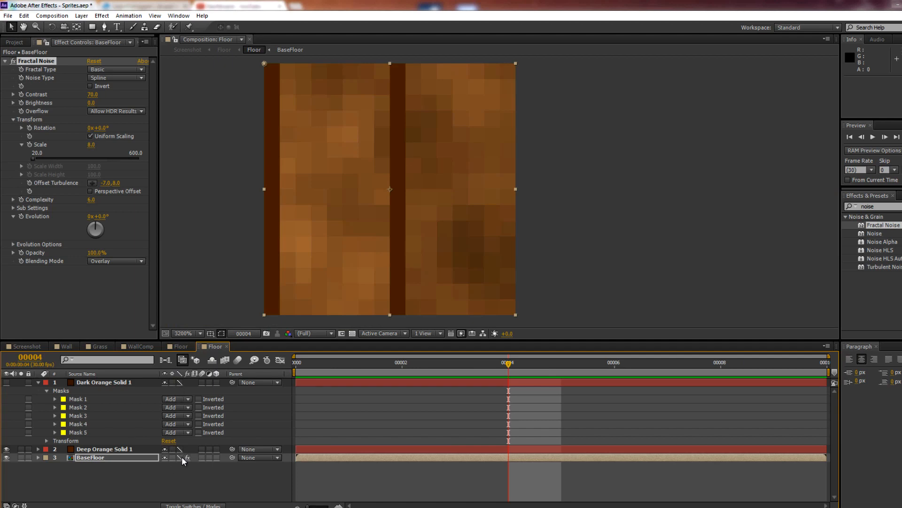
Try the smooth Best quality setting on the four Floor layers in the Screenshot composition, and switch them back.
{"action": "left_click", "coordinate": [7, 344]}
{"action": "scroll", "coordinate": [420, 228], "scroll_direction": "up", "scroll_amount": 1}
{"action": "scroll", "coordinate": [420, 229], "scroll_direction": "down", "scroll_amount": 1}
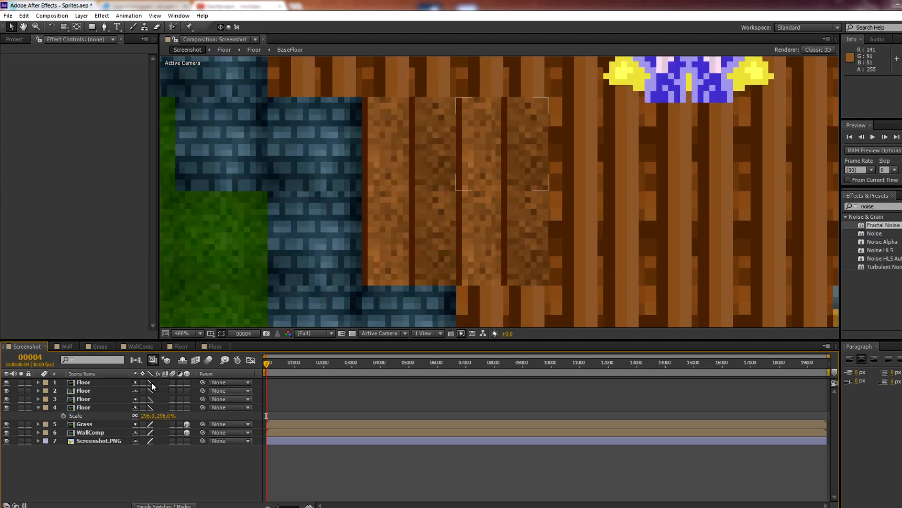
{"action": "left_click_drag", "start_coordinate": [151, 408], "coordinate": [152, 382]}
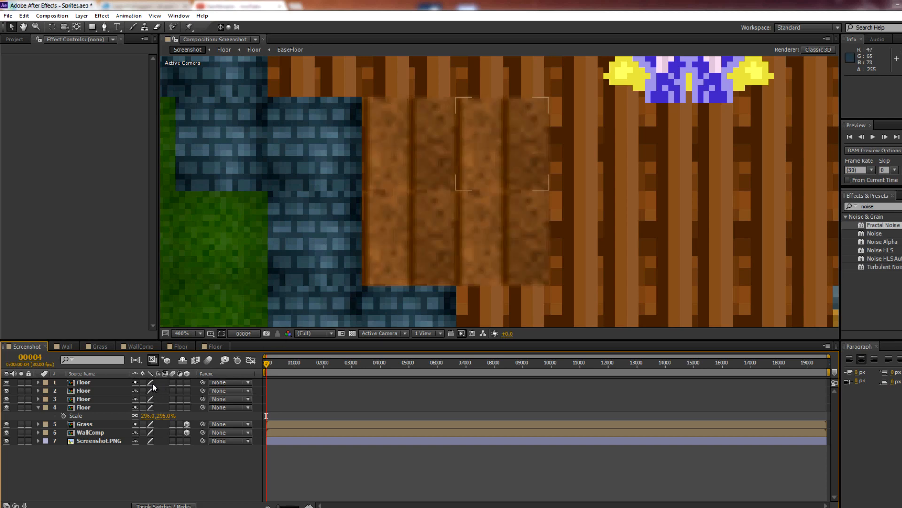
{"action": "left_click_drag", "start_coordinate": [151, 383], "coordinate": [150, 405]}
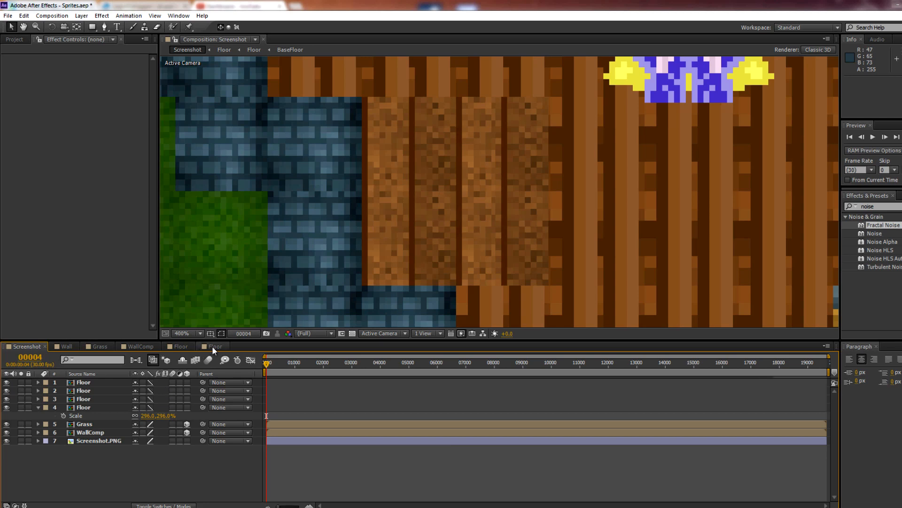
Compare the floor tiles in the Screenshot composition with the two nested Floor compositions and BaseFloor.
{"action": "left_click", "coordinate": [210, 346]}
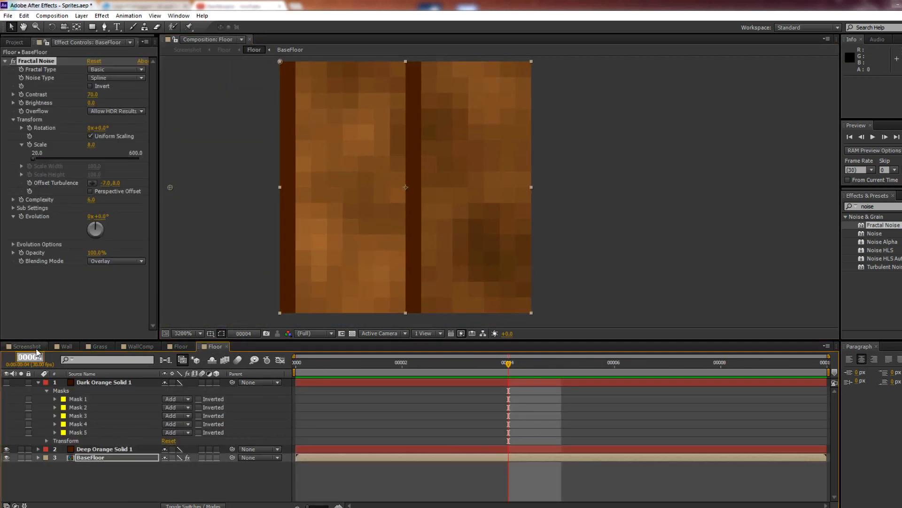
{"action": "left_click", "coordinate": [36, 347]}
{"action": "scroll", "coordinate": [355, 263], "scroll_direction": "up", "scroll_amount": 1}
{"action": "left_click_drag", "start_coordinate": [355, 263], "coordinate": [538, 139]}
{"action": "scroll", "coordinate": [447, 179], "scroll_direction": "up", "scroll_amount": 1}
{"action": "scroll", "coordinate": [540, 144], "scroll_direction": "down", "scroll_amount": 2}
{"action": "left_click", "coordinate": [214, 346]}
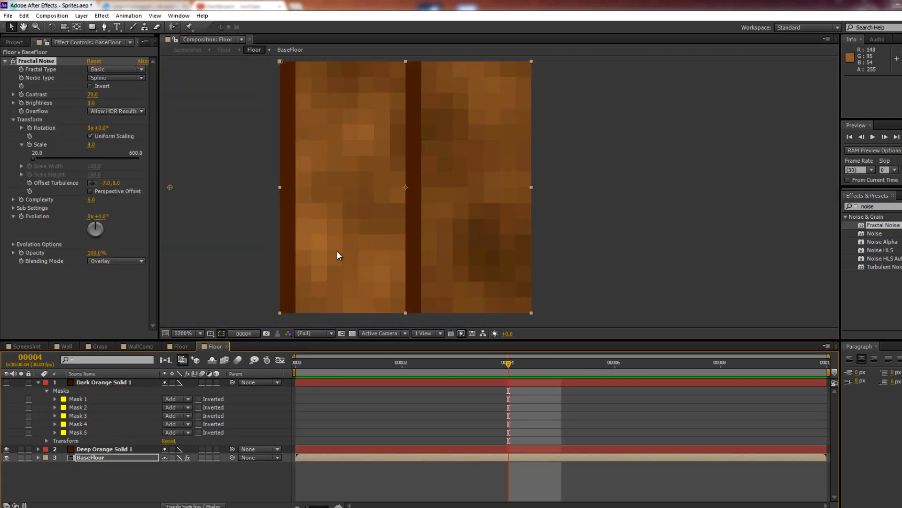
{"action": "double_click", "coordinate": [135, 456]}
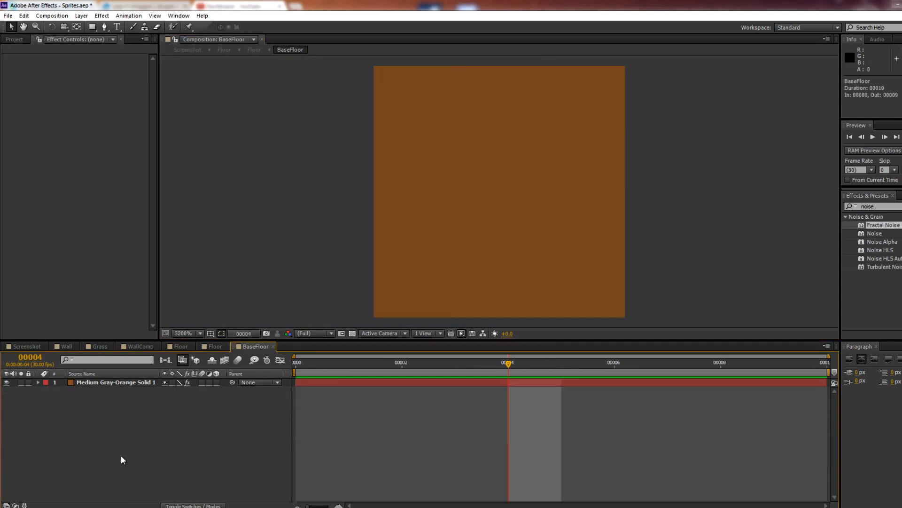
{"action": "left_click", "coordinate": [202, 347]}
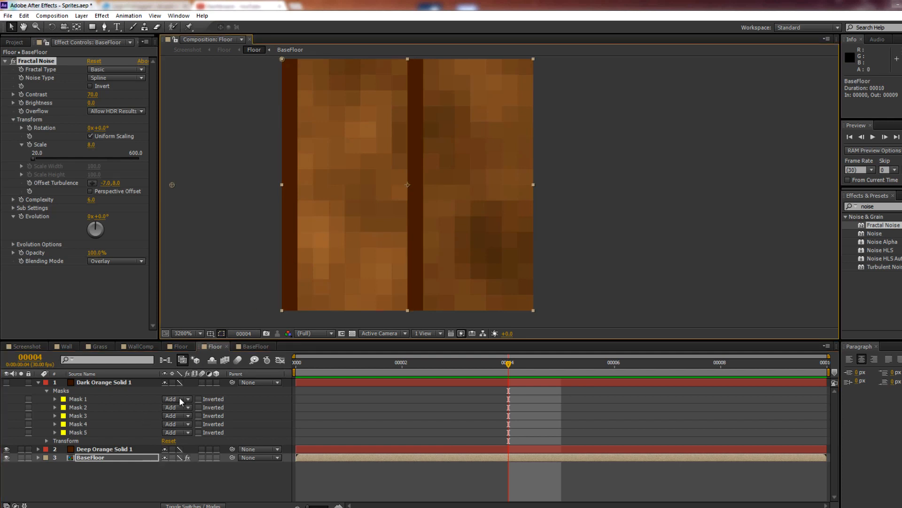
{"action": "left_click", "coordinate": [41, 349]}
{"action": "double_click", "coordinate": [324, 270]}
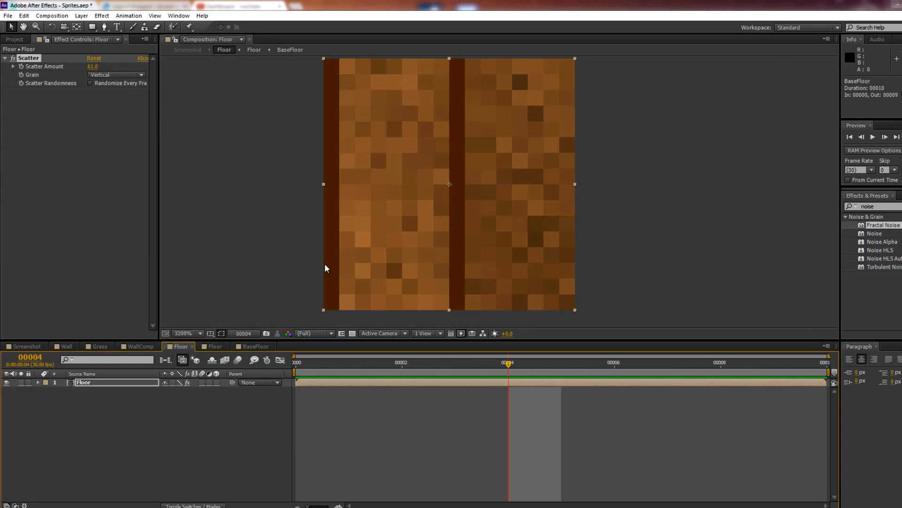
{"action": "left_click", "coordinate": [199, 343]}
{"action": "left_click", "coordinate": [189, 343]}
{"action": "left_click", "coordinate": [212, 346]}
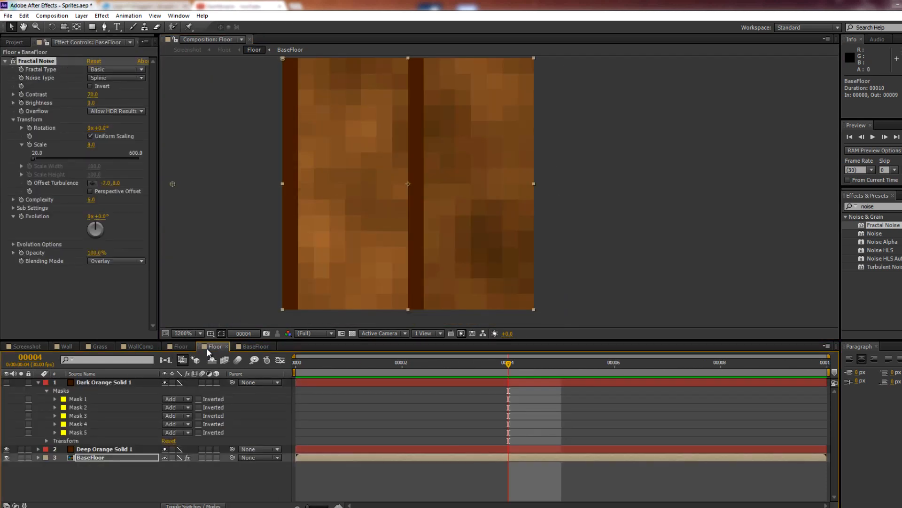
{"action": "left_click", "coordinate": [180, 346]}
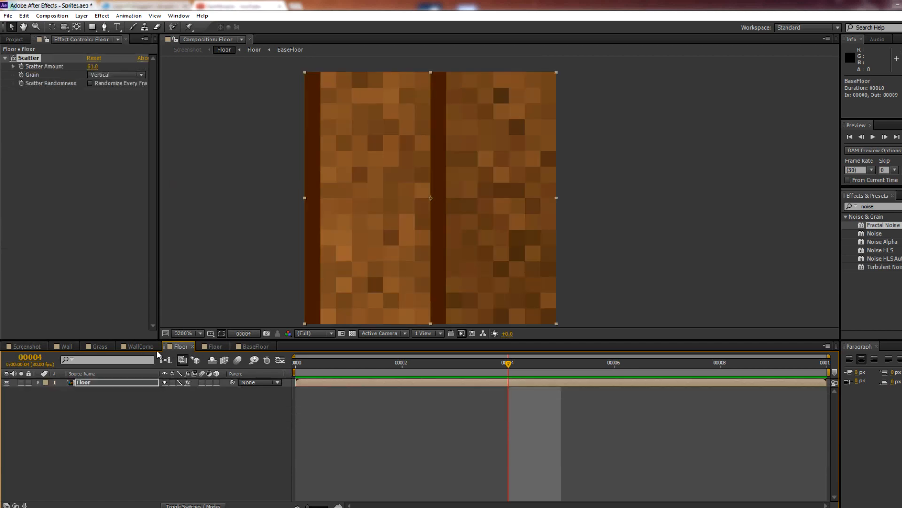
{"action": "left_click", "coordinate": [19, 347]}
{"action": "left_click_drag", "start_coordinate": [375, 163], "coordinate": [464, 120]}
Delete the Scatter effect from the Floor layer in the outer Floor composition and check the tiles in the Screenshot composition.
{"action": "double_click", "coordinate": [93, 385]}
{"action": "left_click", "coordinate": [95, 386]}
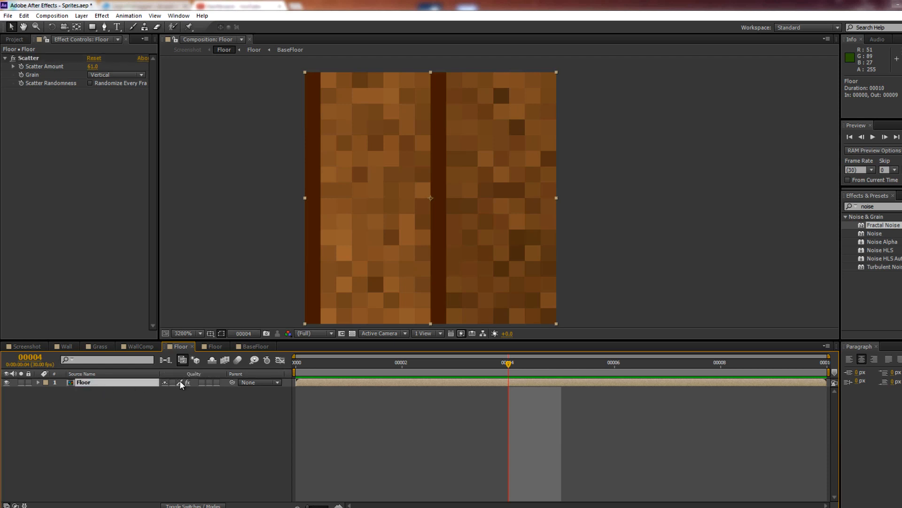
{"action": "double_click", "coordinate": [100, 380]}
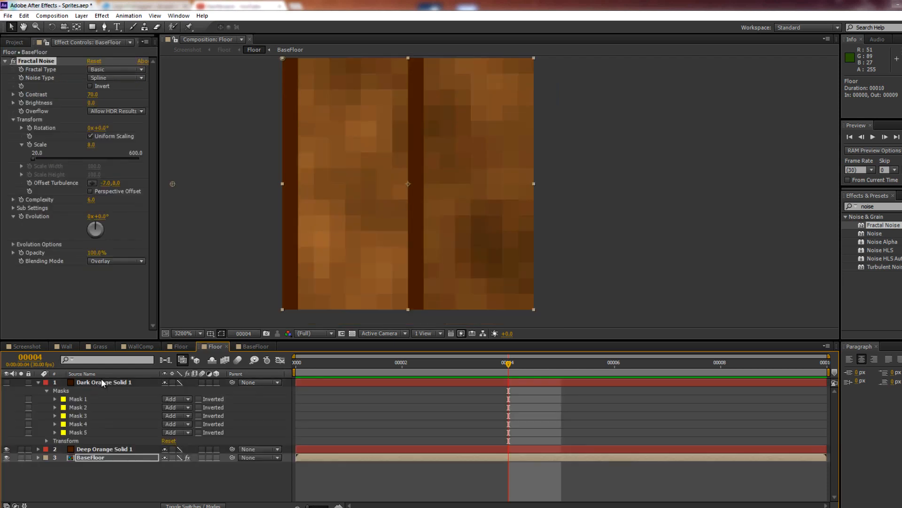
{"action": "left_click", "coordinate": [184, 345]}
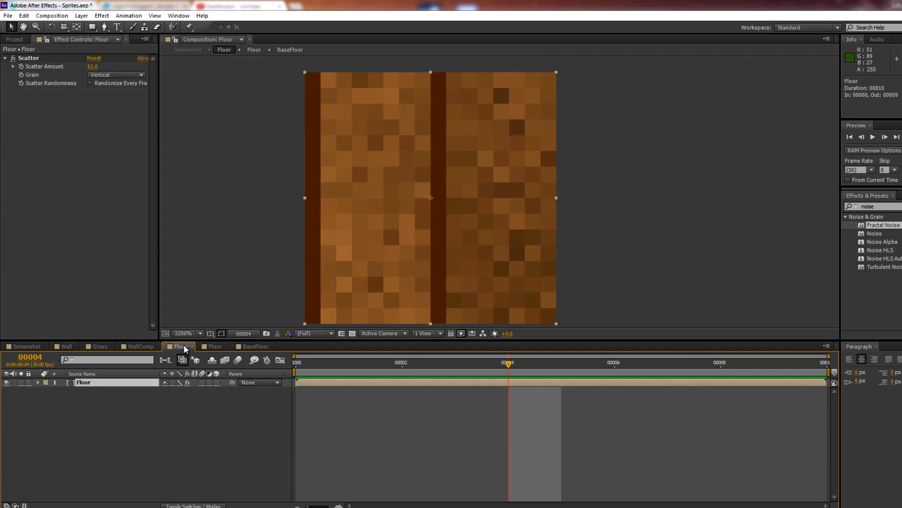
{"action": "left_click", "coordinate": [215, 346]}
{"action": "left_click", "coordinate": [178, 348]}
{"action": "left_click", "coordinate": [28, 58]}
{"action": "key", "text": "Delete"}
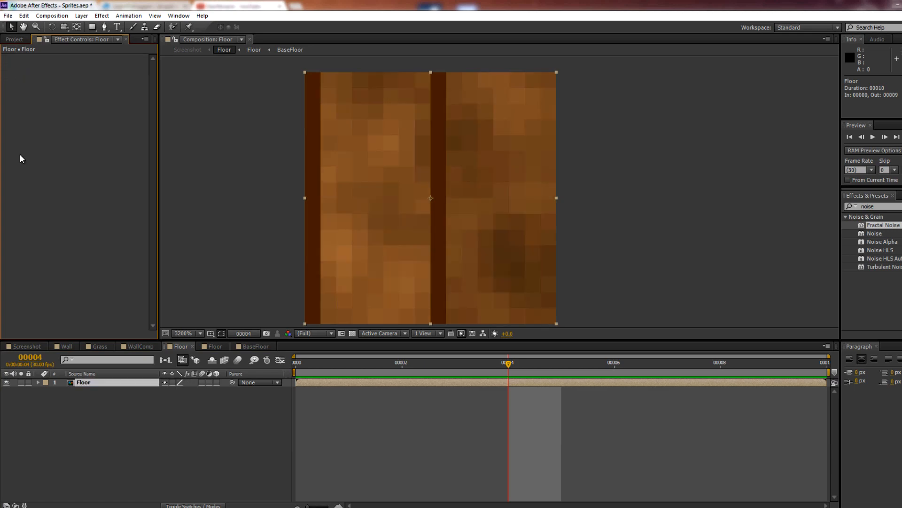
{"action": "left_click", "coordinate": [11, 347]}
{"action": "left_click_drag", "start_coordinate": [336, 225], "coordinate": [299, 233]}
{"action": "scroll", "coordinate": [400, 226], "scroll_direction": "down", "scroll_amount": 1}
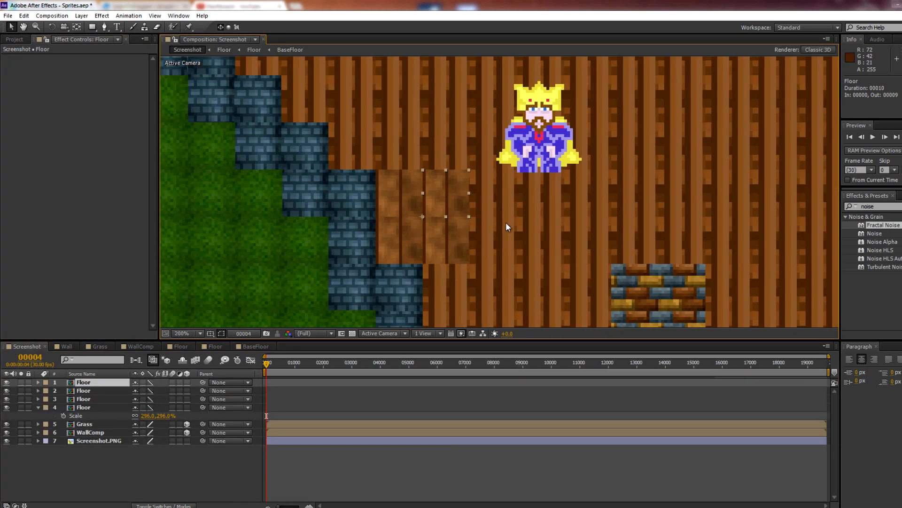
Examine the four noisy floor tiles up close against the surrounding planks in the Screenshot composition.
{"action": "scroll", "coordinate": [457, 245], "scroll_direction": "down", "scroll_amount": 1}
{"action": "scroll", "coordinate": [417, 238], "scroll_direction": "up", "scroll_amount": 1}
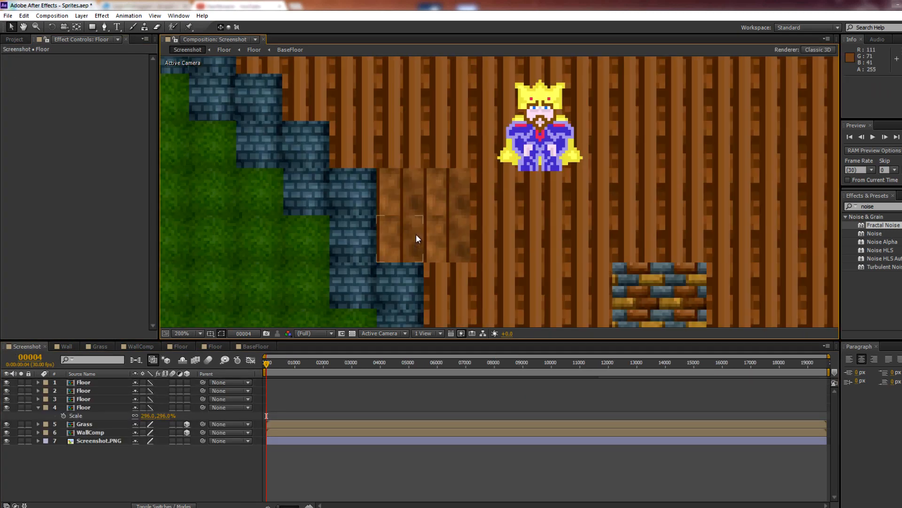
{"action": "scroll", "coordinate": [404, 238], "scroll_direction": "up", "scroll_amount": 1}
{"action": "left_click_drag", "start_coordinate": [404, 238], "coordinate": [506, 230]}
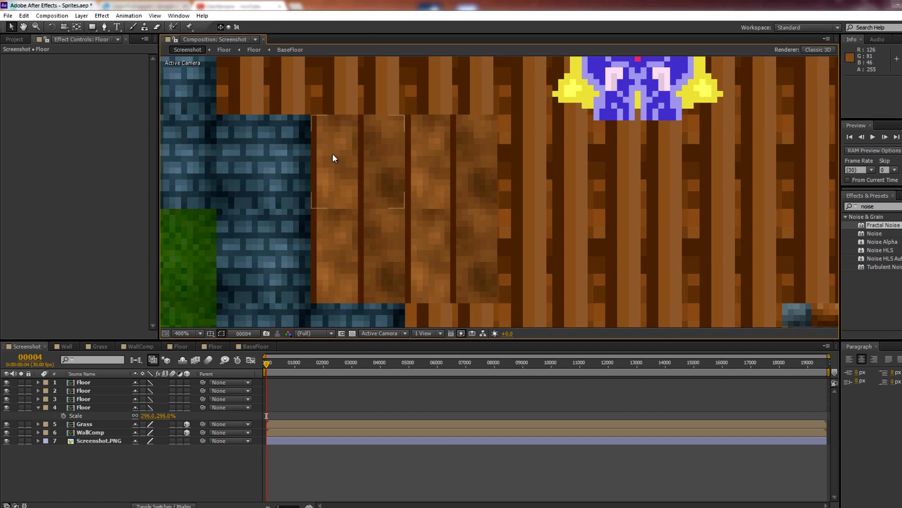
{"action": "key", "text": "comma"}
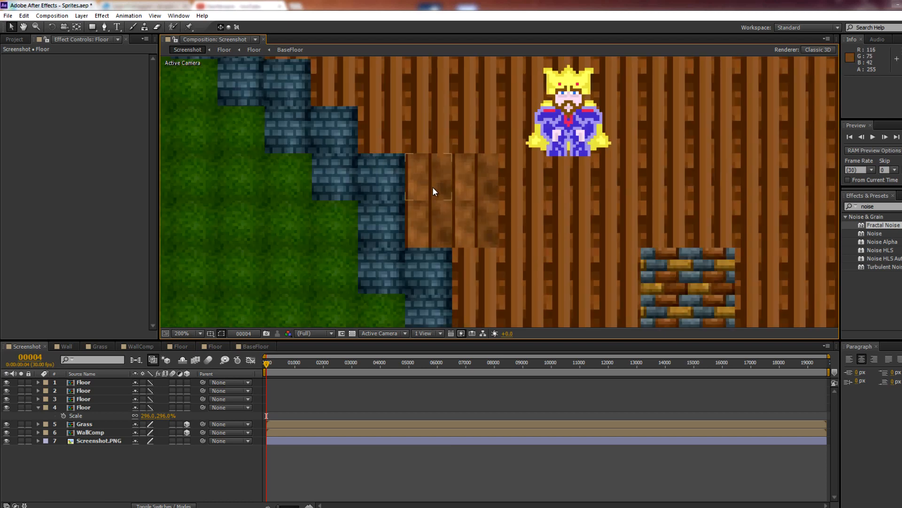
{"action": "scroll", "coordinate": [431, 187], "scroll_direction": "up", "scroll_amount": 2}
{"action": "left_click_drag", "start_coordinate": [264, 220], "coordinate": [416, 179]}
Hide the Deep Orange Solid 1 layer in the inner Floor composition and check the tiles in the Screenshot composition.
{"action": "left_click", "coordinate": [213, 347]}
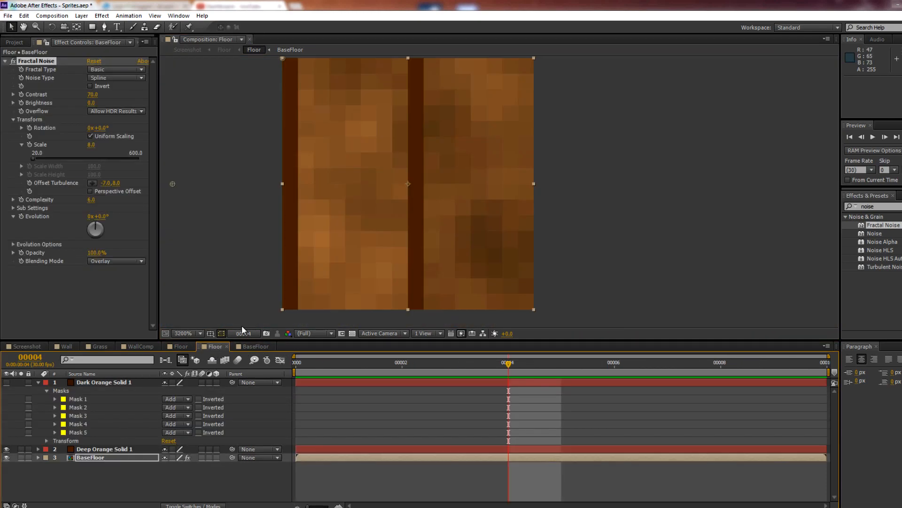
{"action": "left_click", "coordinate": [6, 449]}
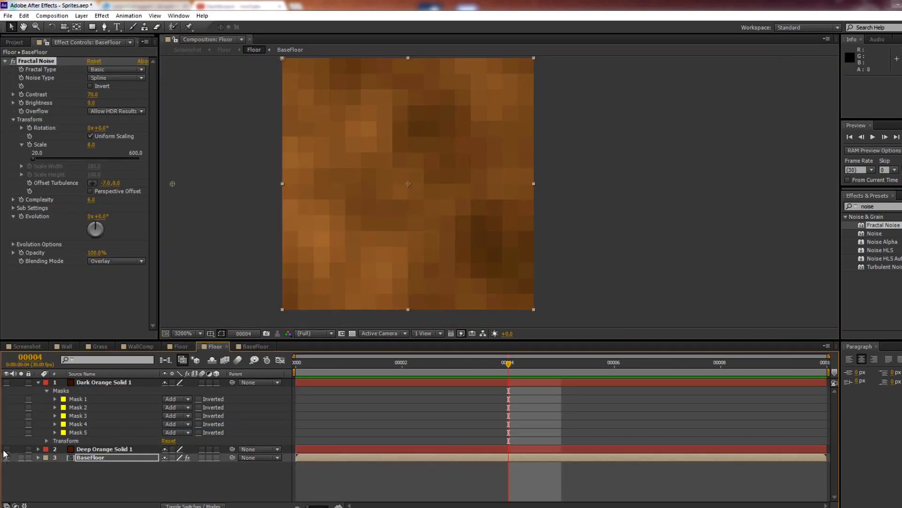
{"action": "left_click", "coordinate": [26, 347]}
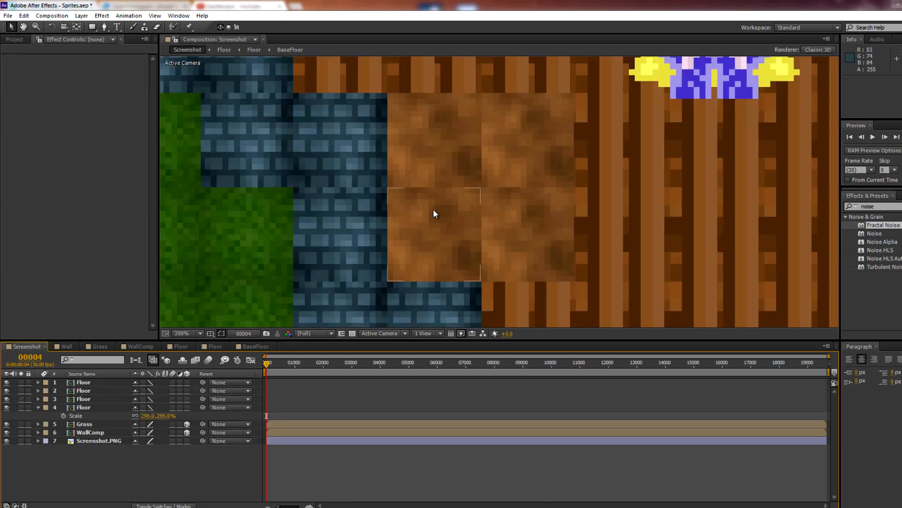
{"action": "scroll", "coordinate": [539, 201], "scroll_direction": "down", "scroll_amount": 2}
{"action": "scroll", "coordinate": [499, 211], "scroll_direction": "up", "scroll_amount": 2}
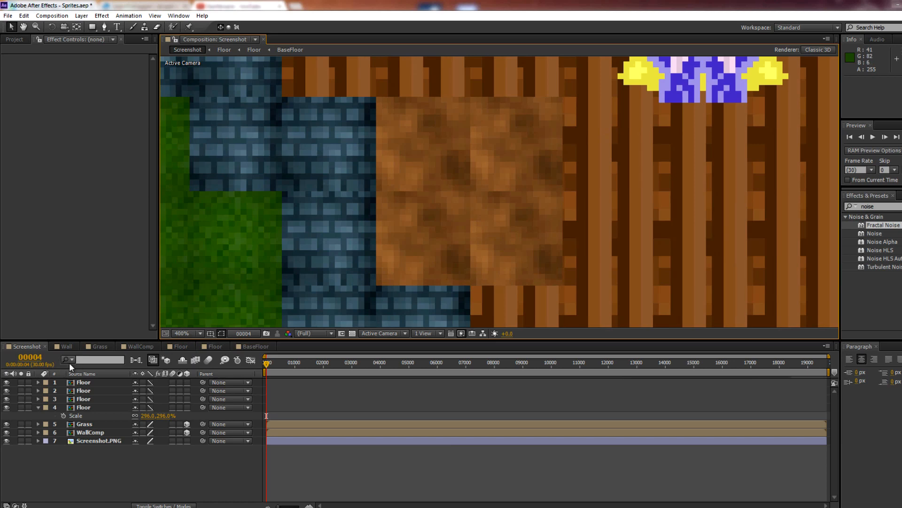
Show the Deep Orange Solid 1 layer again in the inner Floor composition and briefly toggle the Dark Orange Solid 1 layer.
{"action": "left_click", "coordinate": [103, 346]}
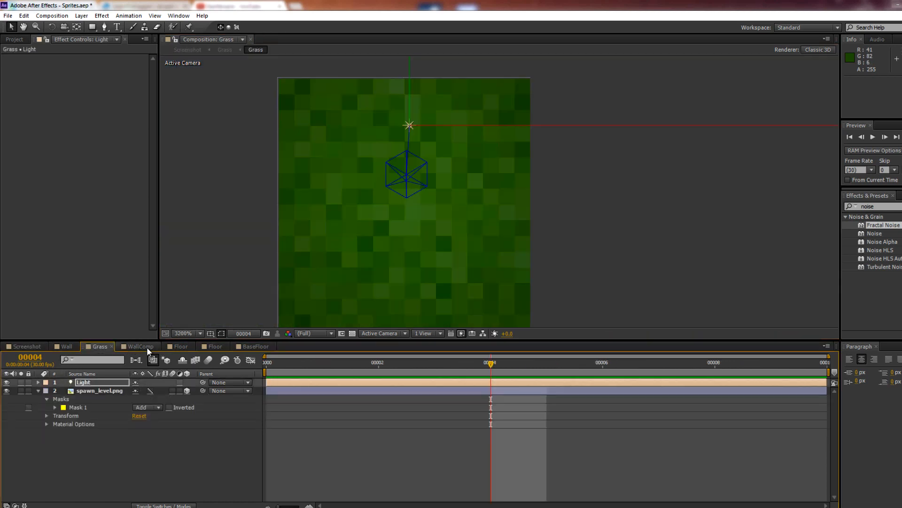
{"action": "left_click", "coordinate": [147, 347]}
{"action": "left_click", "coordinate": [238, 346]}
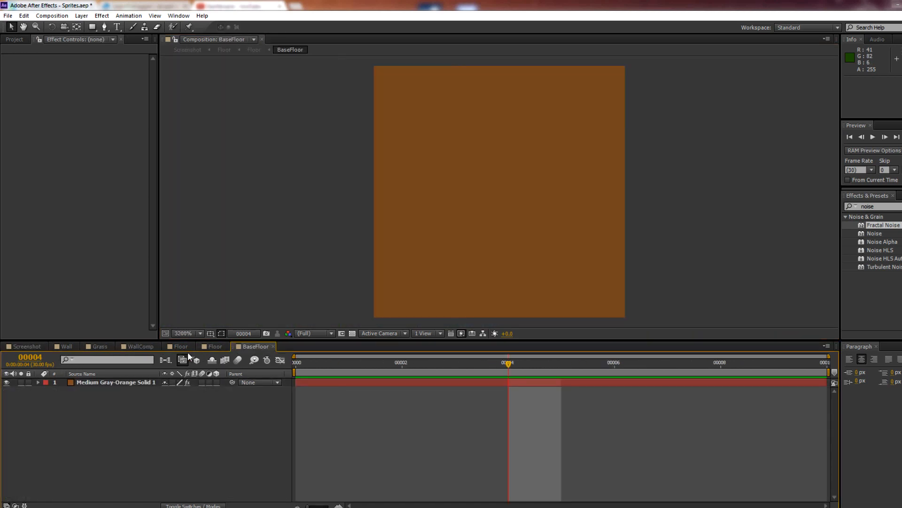
{"action": "left_click", "coordinate": [213, 347]}
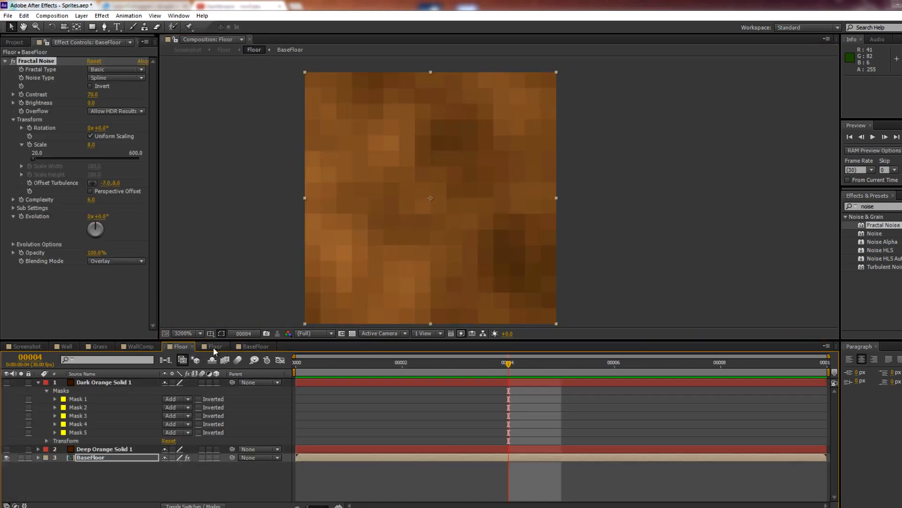
{"action": "left_click", "coordinate": [6, 449]}
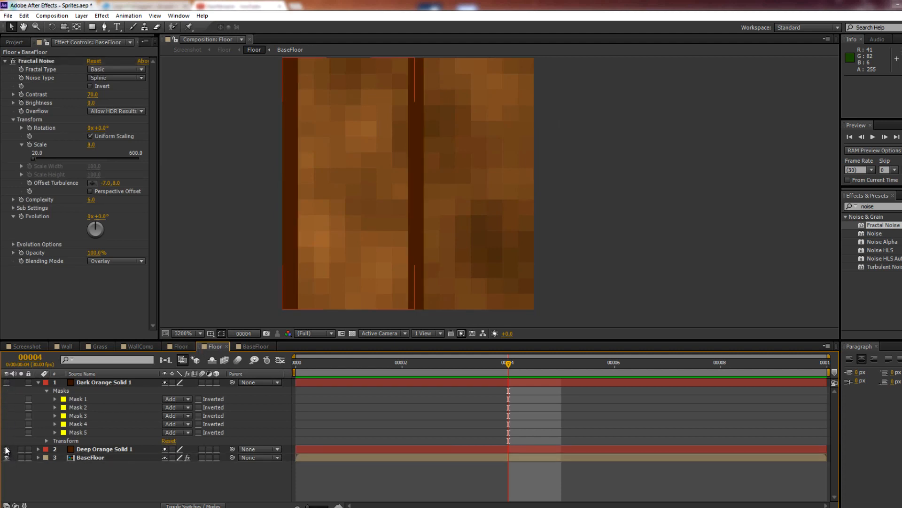
{"action": "left_click", "coordinate": [7, 383]}
{"action": "left_click", "coordinate": [7, 382]}
Create a new comp-sized solid in the inner Floor composition with the light brown colour B37C51.
{"action": "left_click", "coordinate": [83, 16]}
{"action": "mouse_move", "coordinate": [164, 27]}
{"action": "left_click", "coordinate": [266, 38]}
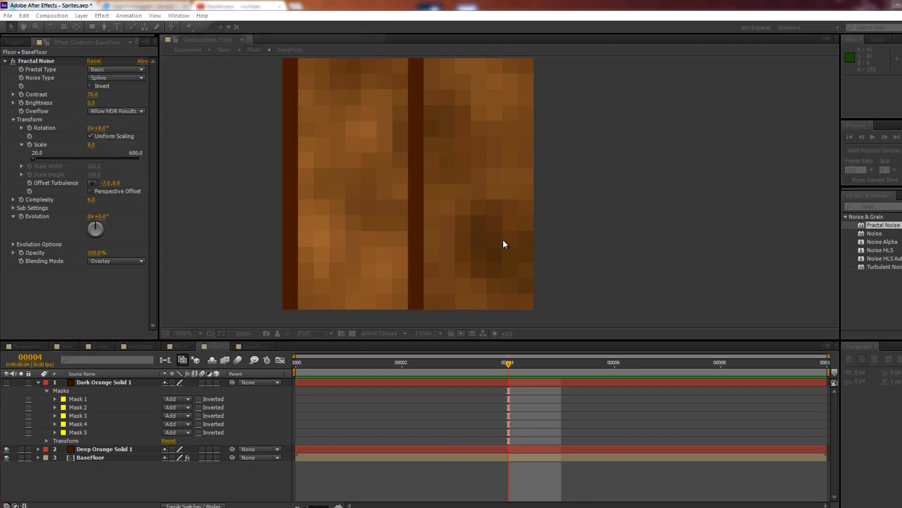
{"action": "left_click", "coordinate": [485, 319]}
{"action": "left_click", "coordinate": [309, 212]}
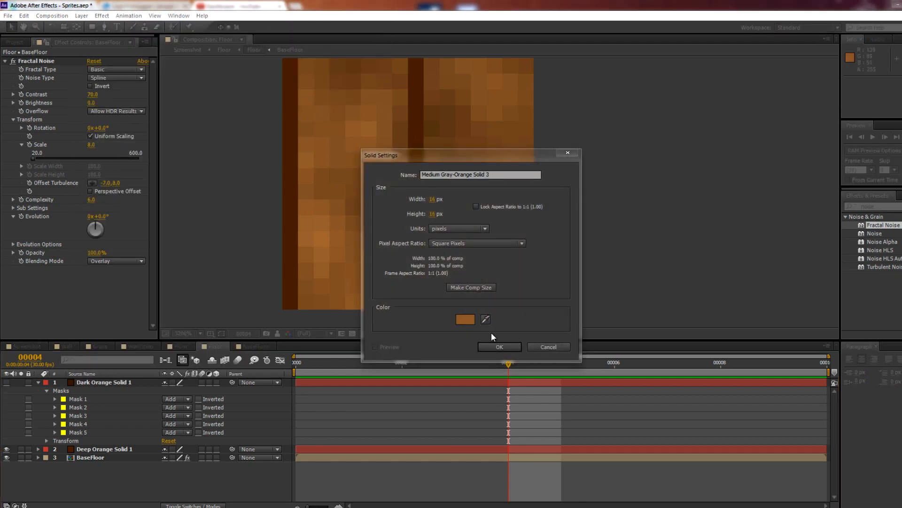
{"action": "left_click", "coordinate": [465, 319]}
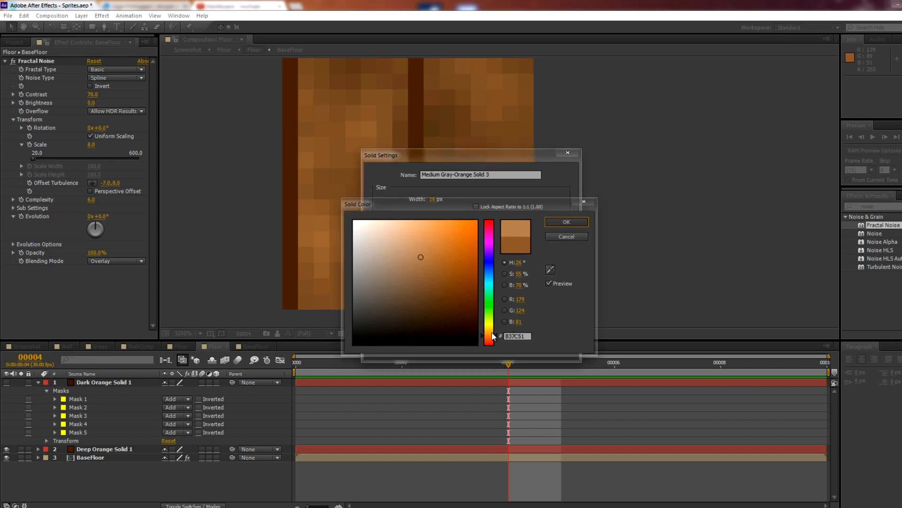
{"action": "key", "text": "Return"}
{"action": "left_click", "coordinate": [500, 349]}
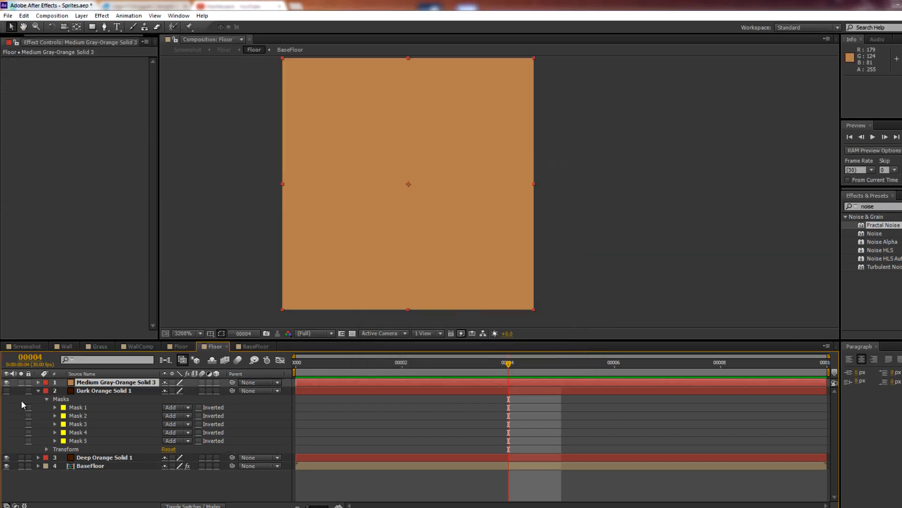
Mask the light brown solid with two thin full-height rectangles, one just left of the middle dark seam and one along the tile's right edge.
{"action": "left_click", "coordinate": [6, 381]}
{"action": "left_click", "coordinate": [92, 27]}
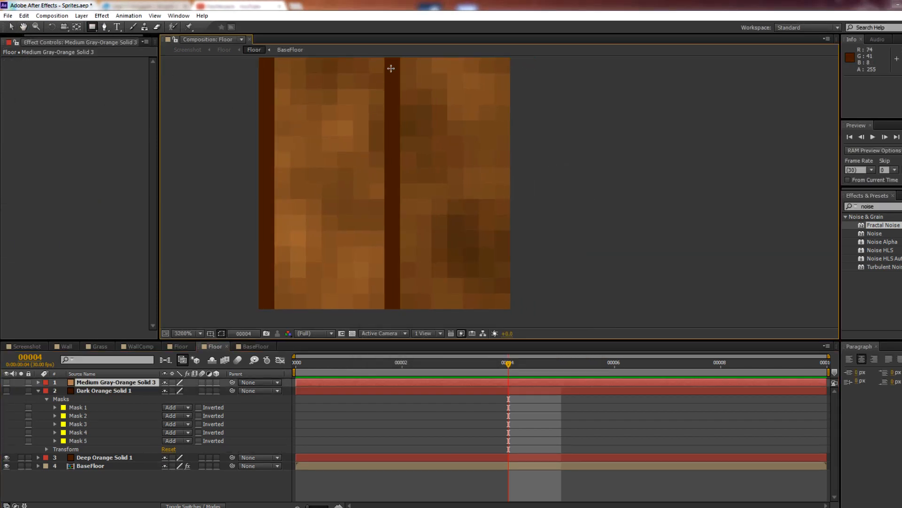
{"action": "key", "text": "comma"}
{"action": "left_click_drag", "start_coordinate": [439, 124], "coordinate": [439, 258]}
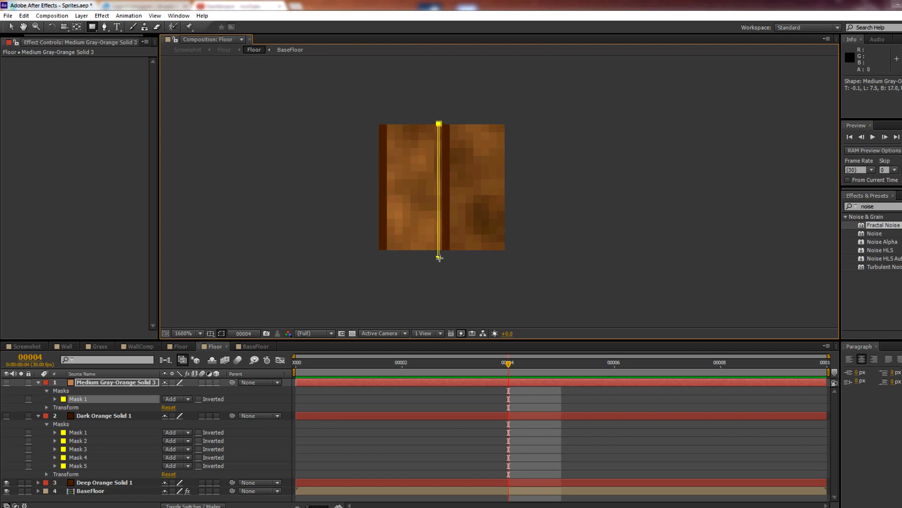
{"action": "left_click_drag", "start_coordinate": [503, 122], "coordinate": [503, 256]}
{"action": "left_click", "coordinate": [6, 381]}
{"action": "key", "text": "v"}
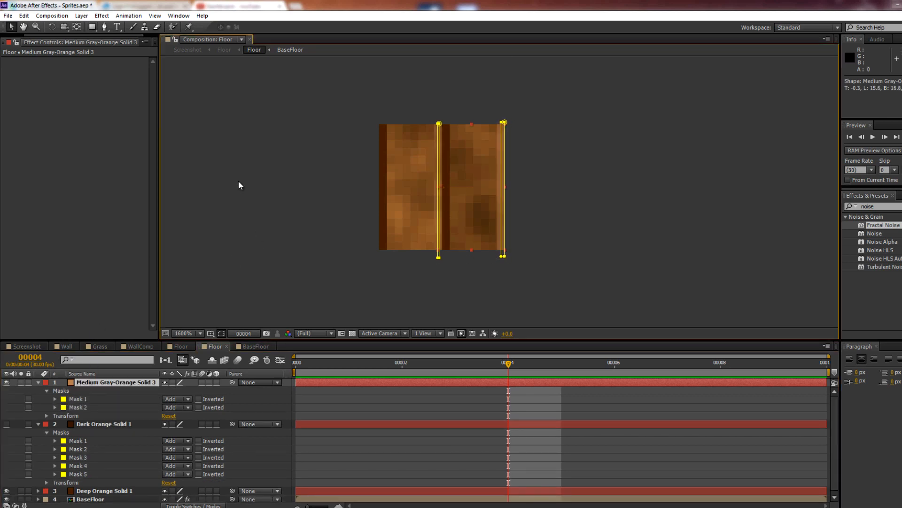
{"action": "left_click", "coordinate": [322, 260]}
{"action": "key", "text": "period"}
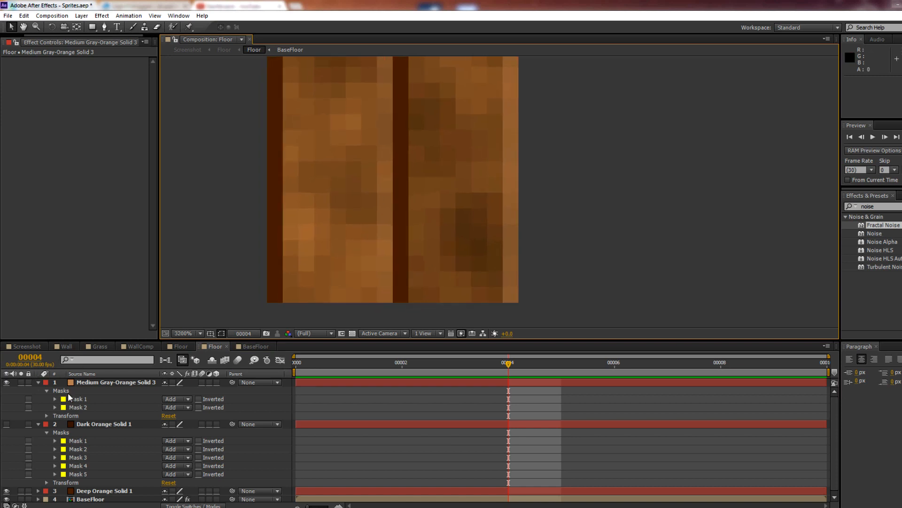
Switch the Medium Gray-Orange Solid 3 layer to Draft quality and inspect its two highlight stripes.
{"action": "left_click", "coordinate": [102, 382]}
{"action": "left_click", "coordinate": [179, 382]}
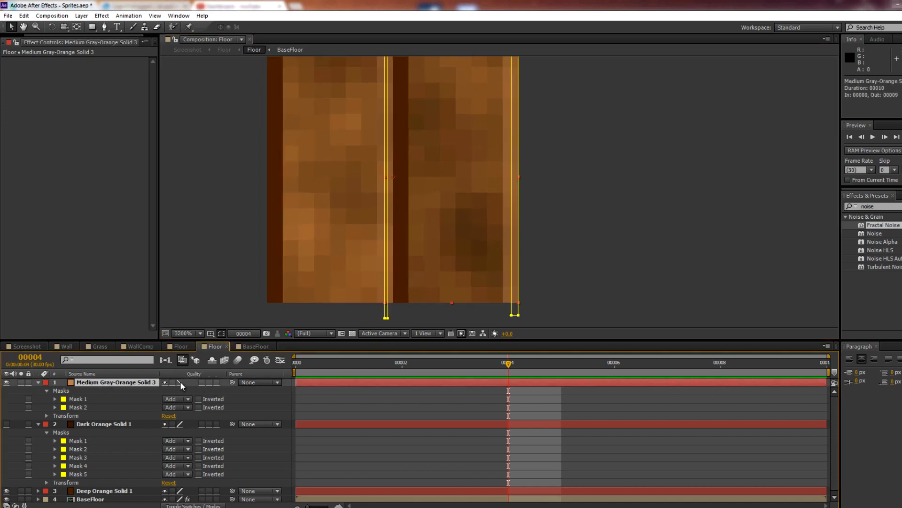
{"action": "left_click", "coordinate": [359, 160]}
{"action": "scroll", "coordinate": [591, 178], "scroll_direction": "down", "scroll_amount": 1}
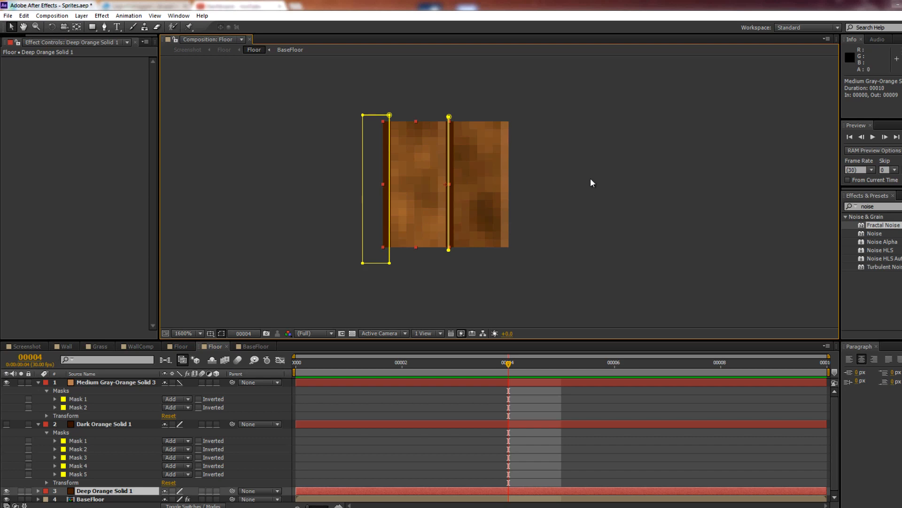
{"action": "left_click", "coordinate": [591, 177]}
{"action": "scroll", "coordinate": [572, 165], "scroll_direction": "up", "scroll_amount": 1}
{"action": "left_click_drag", "start_coordinate": [340, 111], "coordinate": [348, 129]}
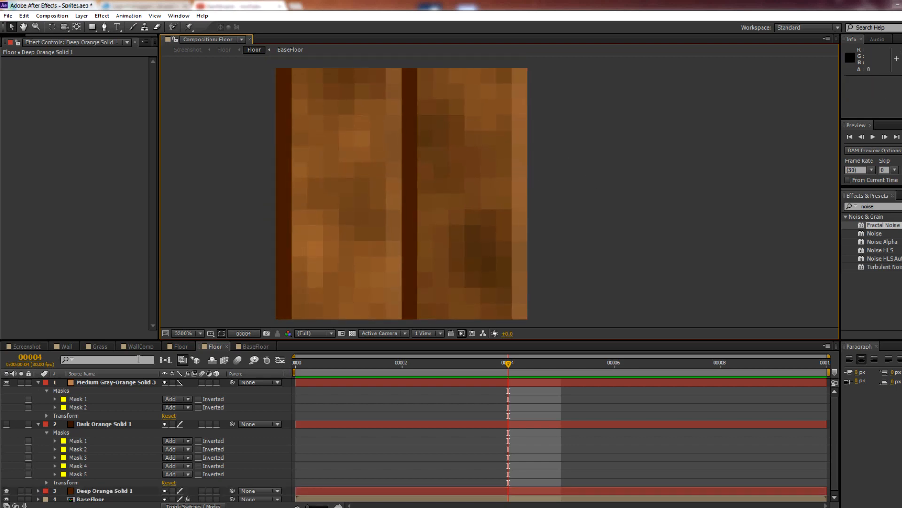
Widen Mask 1 of Medium Gray-Orange Solid 3 toward the left to about 317% of its width.
{"action": "left_click", "coordinate": [78, 399]}
{"action": "left_click_drag", "start_coordinate": [398, 197], "coordinate": [399, 201]}
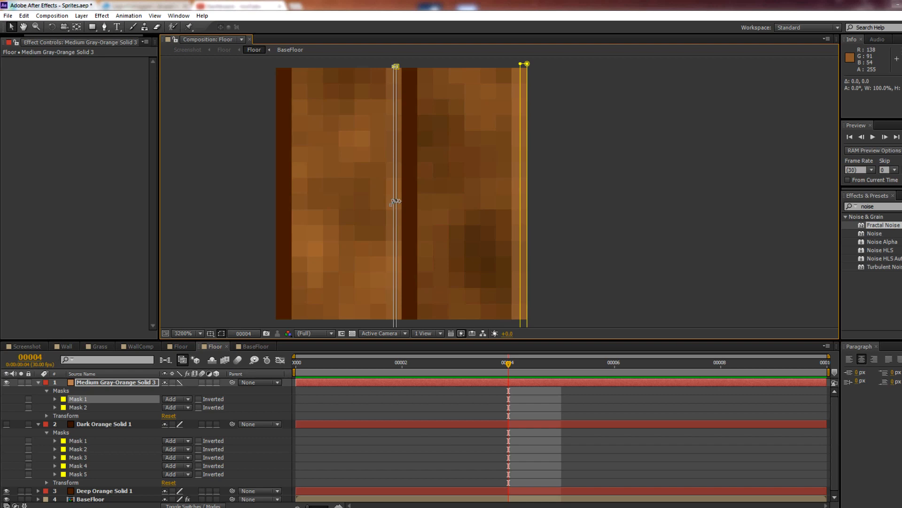
{"action": "mouse_move", "coordinate": [396, 201]}
{"action": "left_mouse_down"}
{"action": "mouse_move", "coordinate": [370, 200]}
{"action": "mouse_move", "coordinate": [387, 200]}
{"action": "left_mouse_up"}
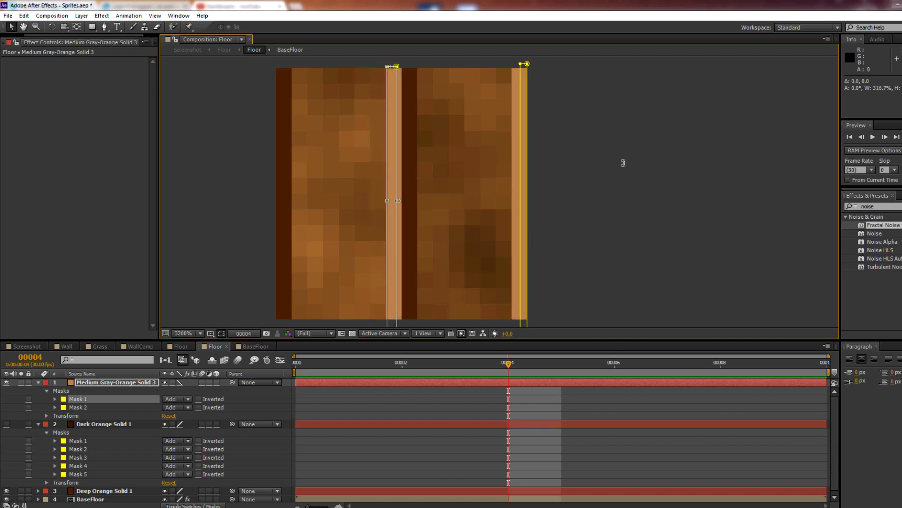
{"action": "double_click", "coordinate": [666, 162]}
{"action": "left_click", "coordinate": [672, 166]}
{"action": "left_click", "coordinate": [672, 166]}
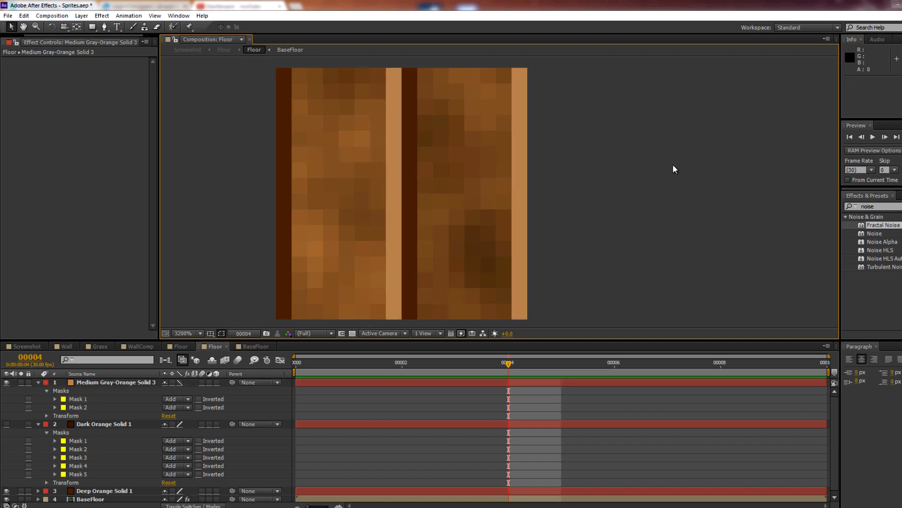
Check the floor tiles with the light stripes against the original planks in the Screenshot composition.
{"action": "left_click", "coordinate": [26, 347]}
{"action": "scroll", "coordinate": [387, 215], "scroll_direction": "down", "scroll_amount": 4}
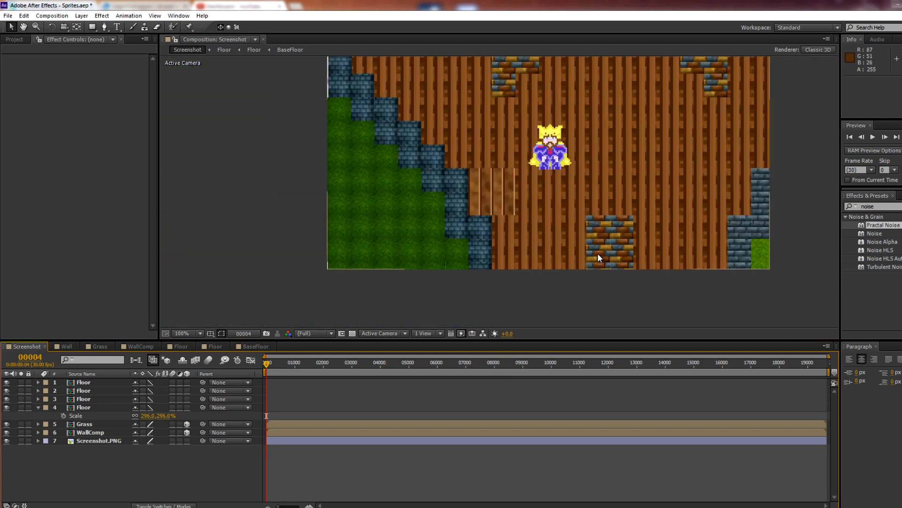
{"action": "scroll", "coordinate": [563, 218], "scroll_direction": "up", "scroll_amount": 4}
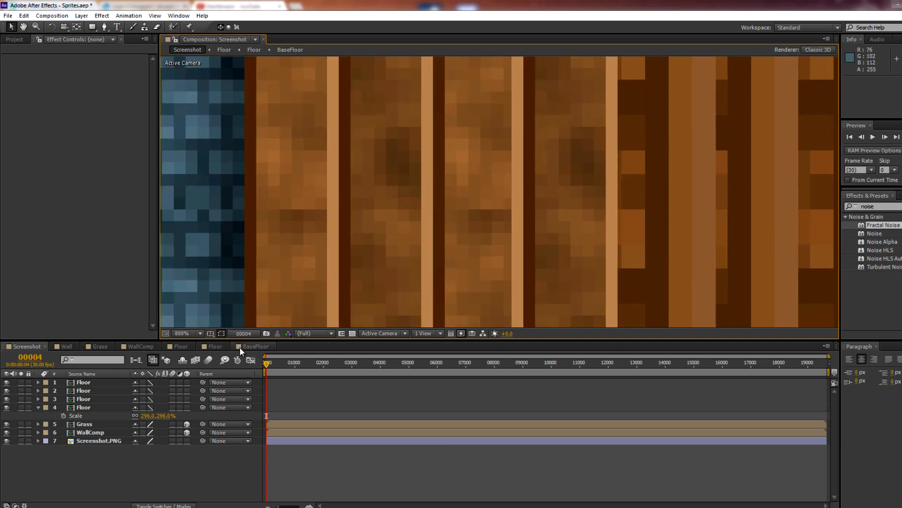
Set the Fractal Noise on the BaseFloor layer in the inner Floor composition to 61% opacity and a complexity of 16.1.
{"action": "left_click", "coordinate": [240, 347]}
{"action": "left_click", "coordinate": [215, 348]}
{"action": "mouse_move", "coordinate": [250, 231]}
{"action": "left_mouse_down"}
{"action": "mouse_move", "coordinate": [239, 217]}
{"action": "mouse_move", "coordinate": [238, 229]}
{"action": "left_mouse_up"}
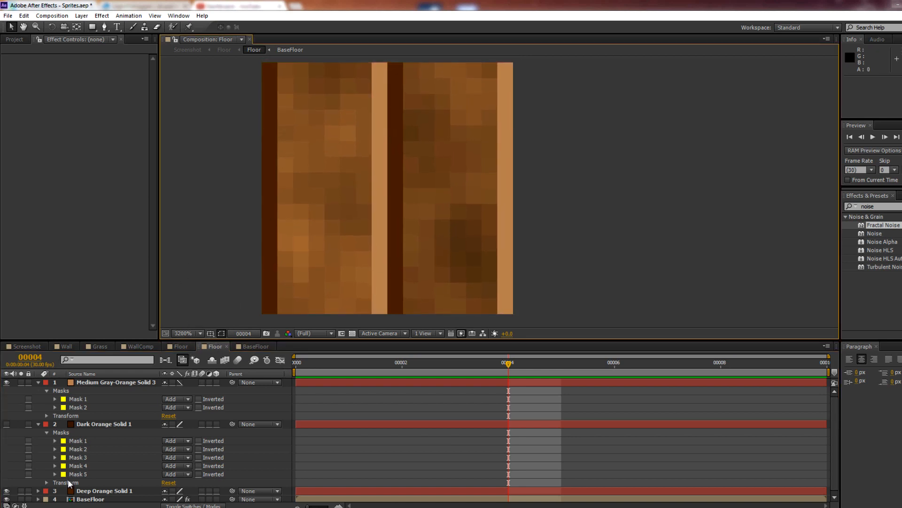
{"action": "left_click", "coordinate": [90, 499]}
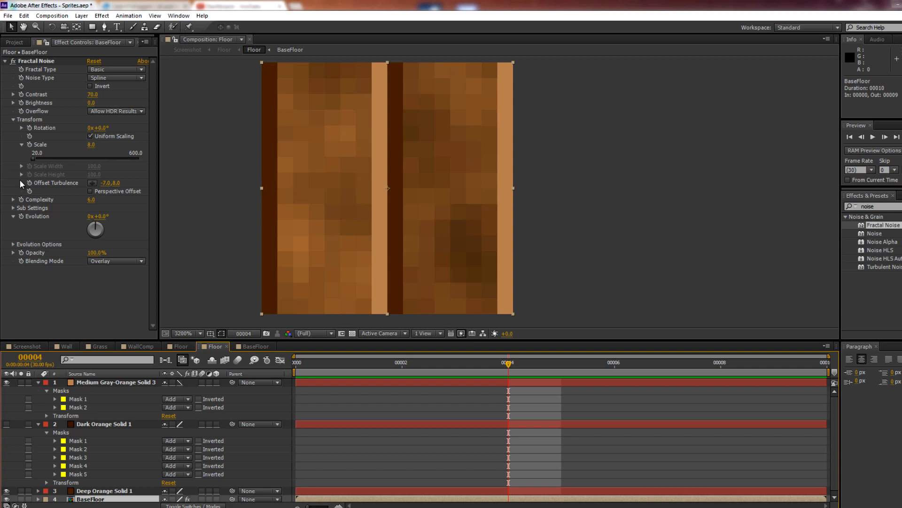
{"action": "left_click_drag", "start_coordinate": [95, 254], "coordinate": [88, 252]}
{"action": "left_click_drag", "start_coordinate": [82, 251], "coordinate": [67, 252]}
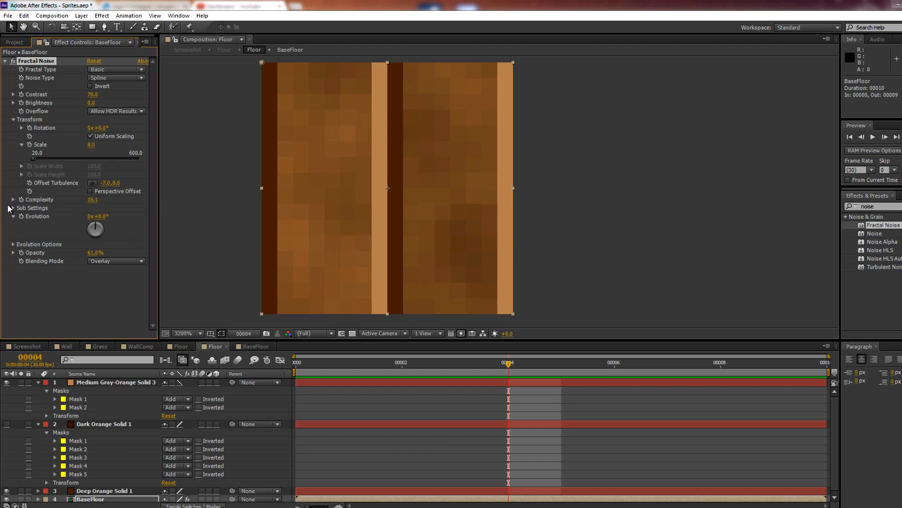
Set the Fractal Noise sub influence to 69.6% and sub scaling to 60.1, and check the tiles in the Screenshot composition.
{"action": "left_click", "coordinate": [13, 208]}
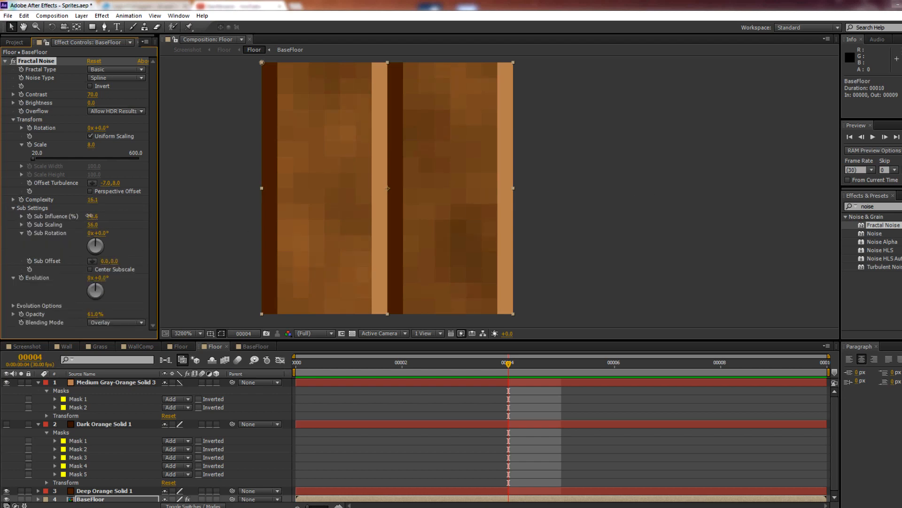
{"action": "left_click_drag", "start_coordinate": [94, 225], "coordinate": [114, 223]}
{"action": "left_click", "coordinate": [16, 348]}
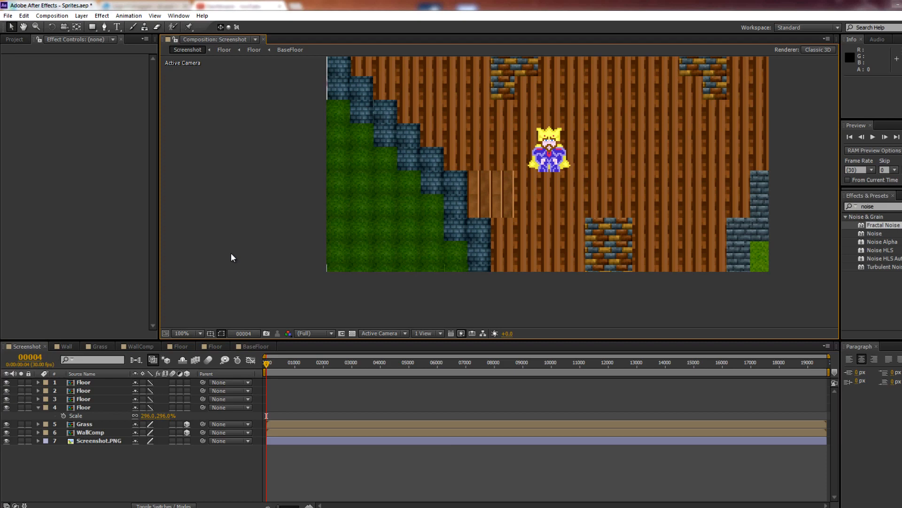
{"action": "scroll", "coordinate": [423, 227], "scroll_direction": "up", "scroll_amount": 4}
{"action": "scroll", "coordinate": [474, 205], "scroll_direction": "up", "scroll_amount": 1}
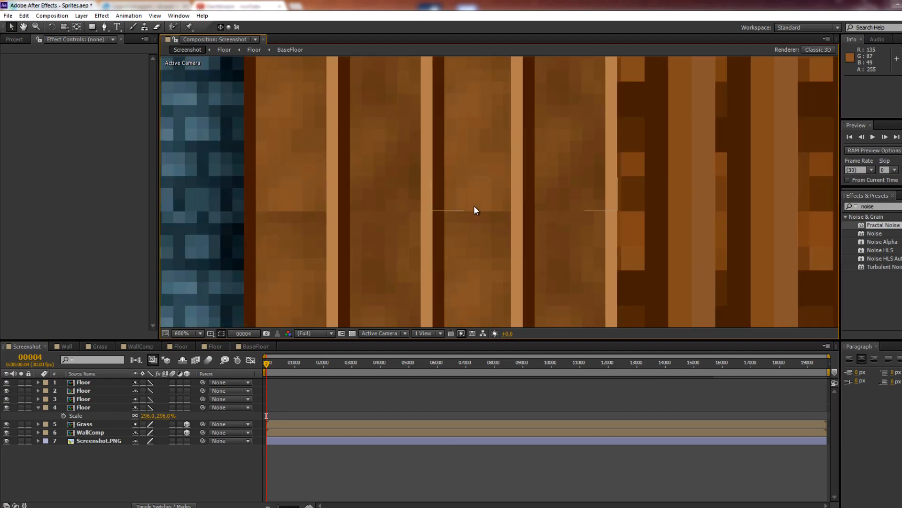
Hide the Medium Gray-Orange Solid 3 layer in the inner Floor composition.
{"action": "left_click", "coordinate": [214, 346]}
{"action": "left_click", "coordinate": [243, 348]}
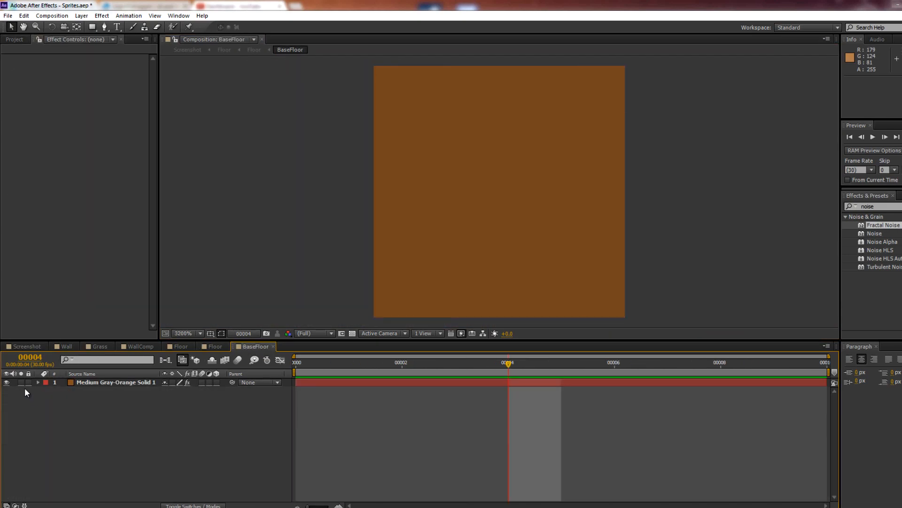
{"action": "left_click", "coordinate": [212, 346]}
{"action": "left_click", "coordinate": [6, 382]}
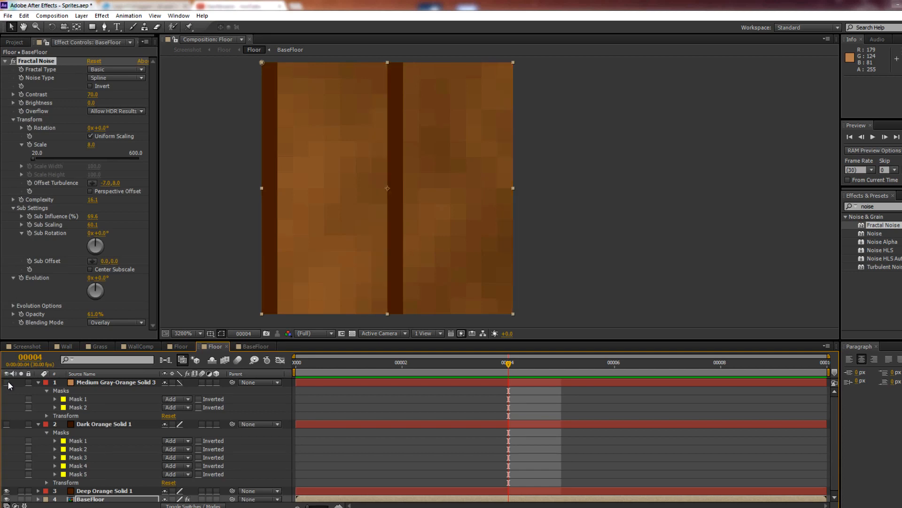
Check the floor tiles without the light stripes against the original planks in the Screenshot composition.
{"action": "scroll", "coordinate": [414, 193], "scroll_direction": "down", "scroll_amount": 3}
{"action": "left_click", "coordinate": [27, 346]}
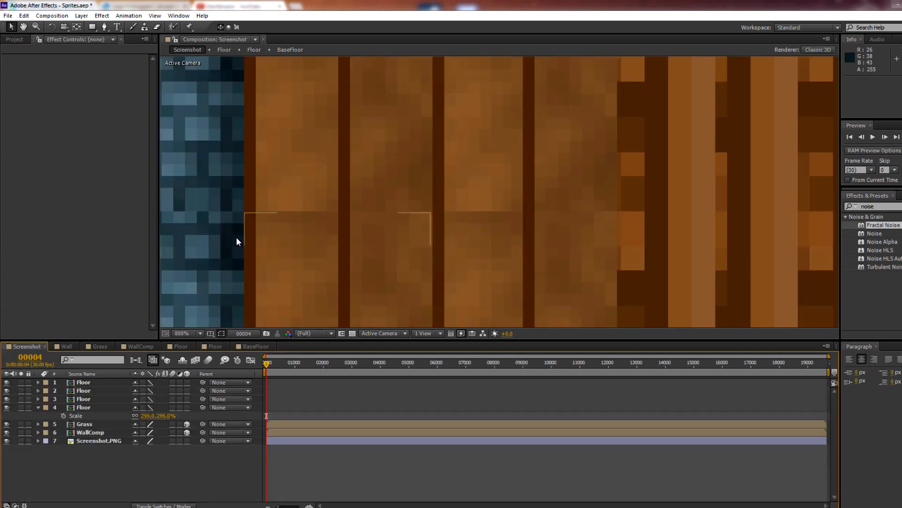
{"action": "scroll", "coordinate": [273, 240], "scroll_direction": "down", "scroll_amount": 1}
{"action": "scroll", "coordinate": [273, 240], "scroll_direction": "up", "scroll_amount": 1}
{"action": "left_click", "coordinate": [372, 163]}
{"action": "scroll", "coordinate": [374, 167], "scroll_direction": "up", "scroll_amount": 1}
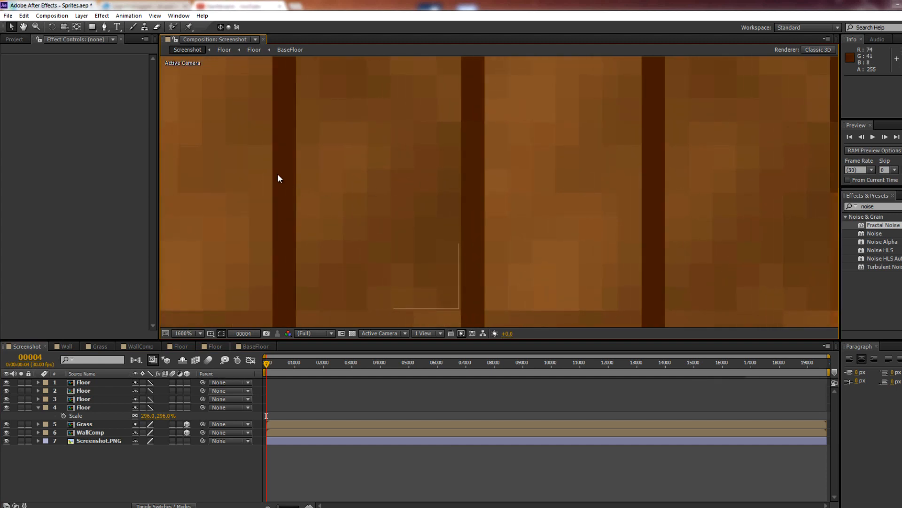
Set the opacity of the Deep Orange Solid 1 layer in the inner Floor composition to 60% and check the tiles in the Screenshot composition.
{"action": "left_click", "coordinate": [253, 346]}
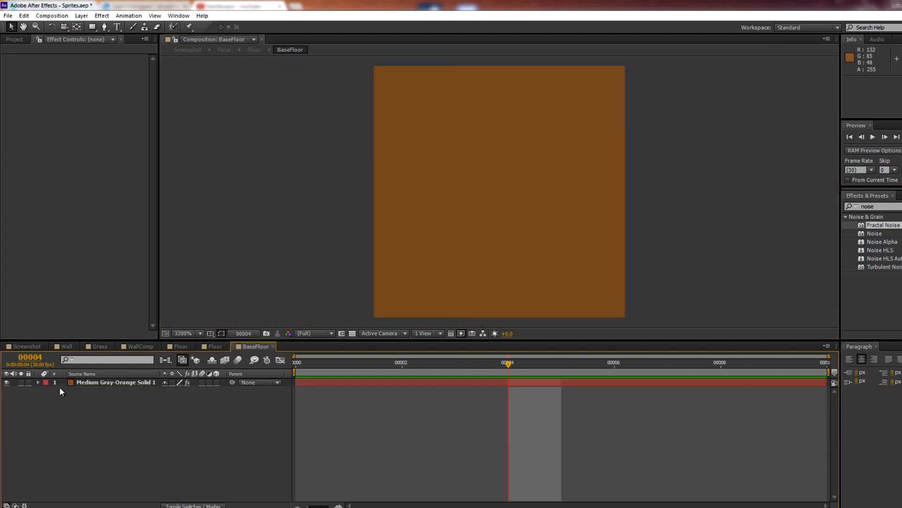
{"action": "left_click", "coordinate": [195, 346]}
{"action": "left_click", "coordinate": [100, 425]}
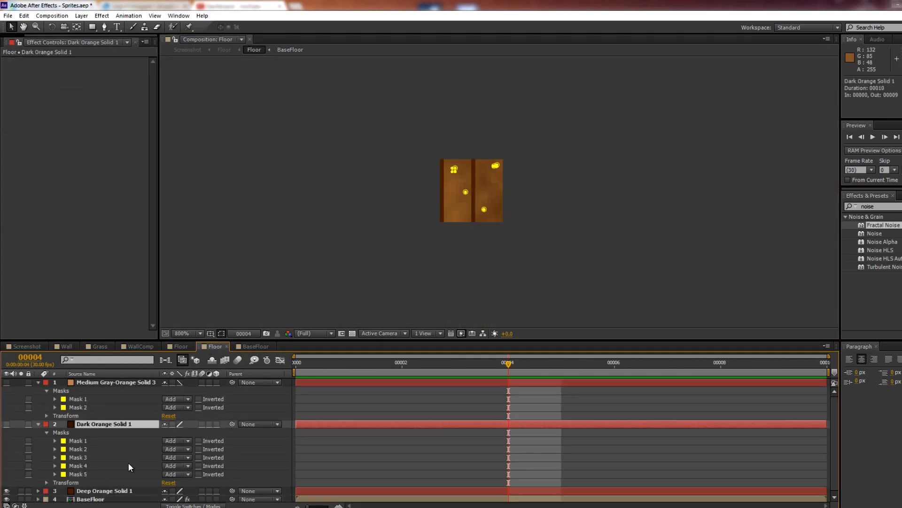
{"action": "left_click", "coordinate": [111, 489]}
{"action": "key", "text": "t"}
{"action": "left_click_drag", "start_coordinate": [169, 490], "coordinate": [151, 489]}
{"action": "scroll", "coordinate": [428, 260], "scroll_direction": "up", "scroll_amount": 3}
{"action": "left_click_drag", "start_coordinate": [449, 242], "coordinate": [470, 233]}
{"action": "left_click", "coordinate": [27, 346]}
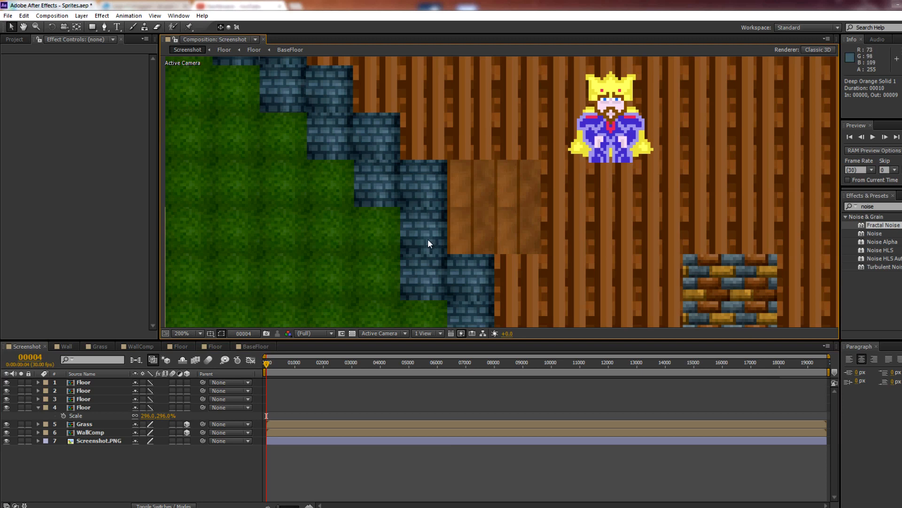
{"action": "scroll", "coordinate": [427, 244], "scroll_direction": "up", "scroll_amount": 3}
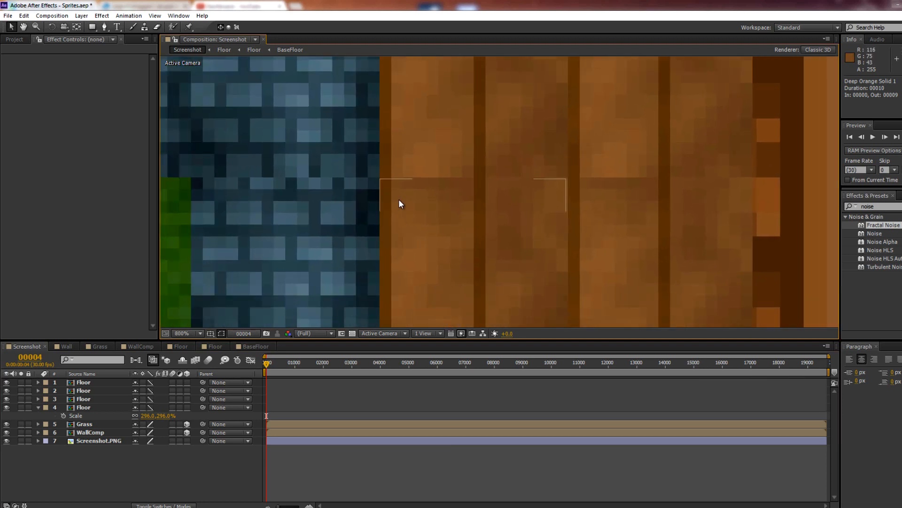
{"action": "left_click_drag", "start_coordinate": [428, 188], "coordinate": [520, 193]}
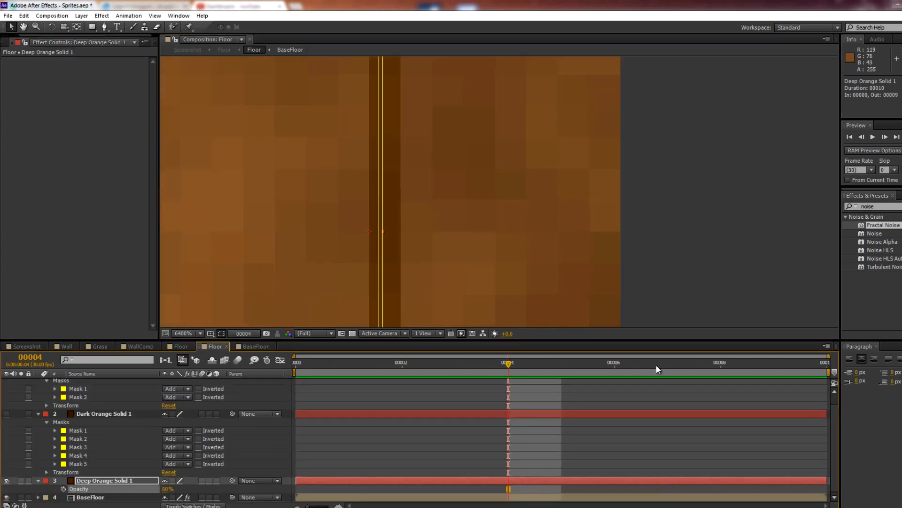
Collapse and select all layers of the inner Floor composition and pre-compose them as SubFloor.
{"action": "scroll", "coordinate": [501, 217], "scroll_direction": "down", "scroll_amount": 1}
{"action": "left_click", "coordinate": [107, 413]}
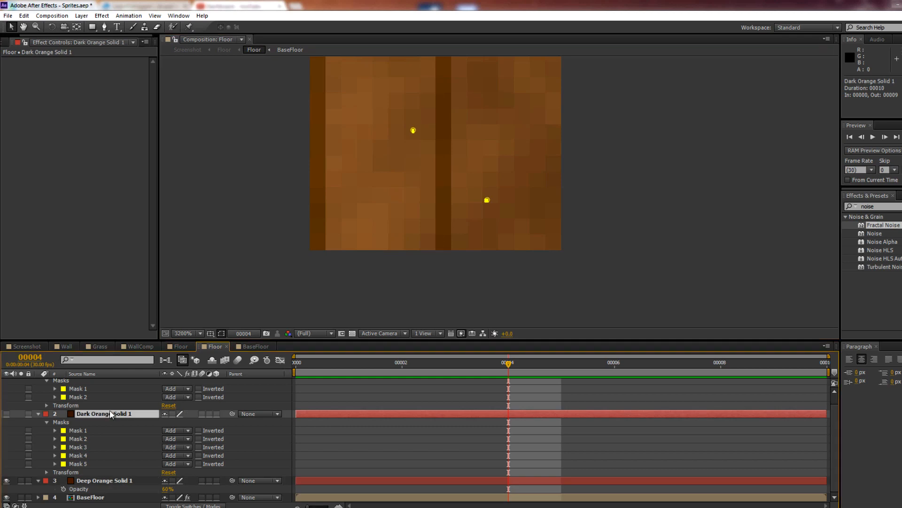
{"action": "scroll", "coordinate": [141, 399], "scroll_direction": "up", "scroll_amount": 1}
{"action": "key", "text": "ctrl+a"}
{"action": "left_click", "coordinate": [38, 382]}
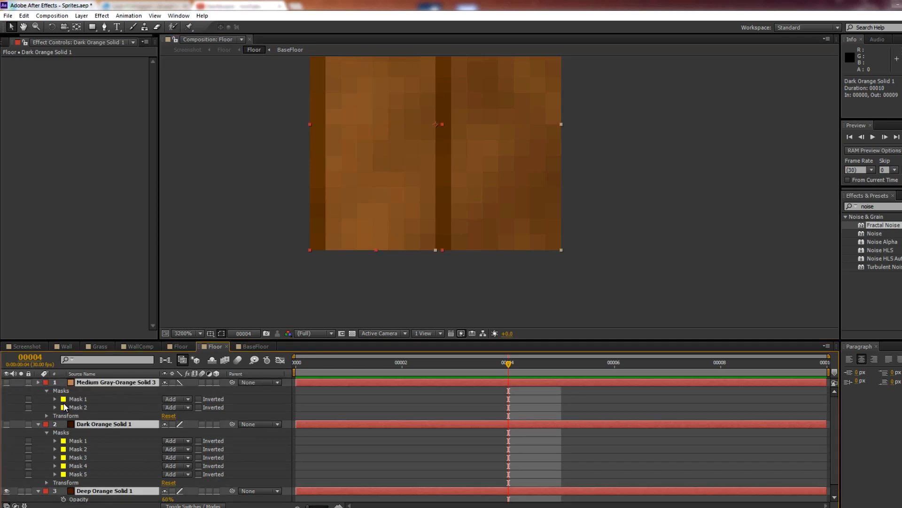
{"action": "left_click", "coordinate": [134, 449]}
{"action": "key", "text": "ctrl+a"}
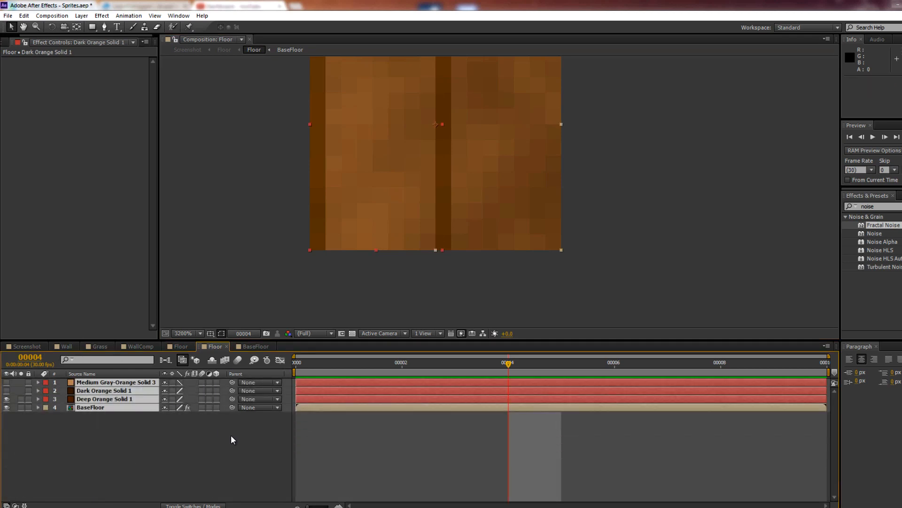
{"action": "key", "text": "ctrl+shift+c"}
{"action": "type", "text": "SubFloor"}
{"action": "key", "text": "Return"}
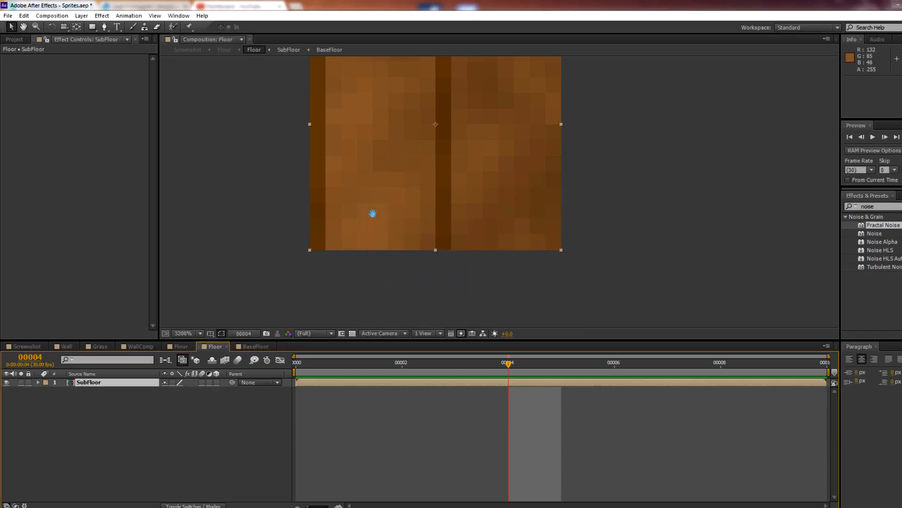
{"action": "left_click_drag", "start_coordinate": [393, 224], "coordinate": [399, 201]}
{"action": "left_click", "coordinate": [870, 205]}
{"action": "type", "text": "mirro"}
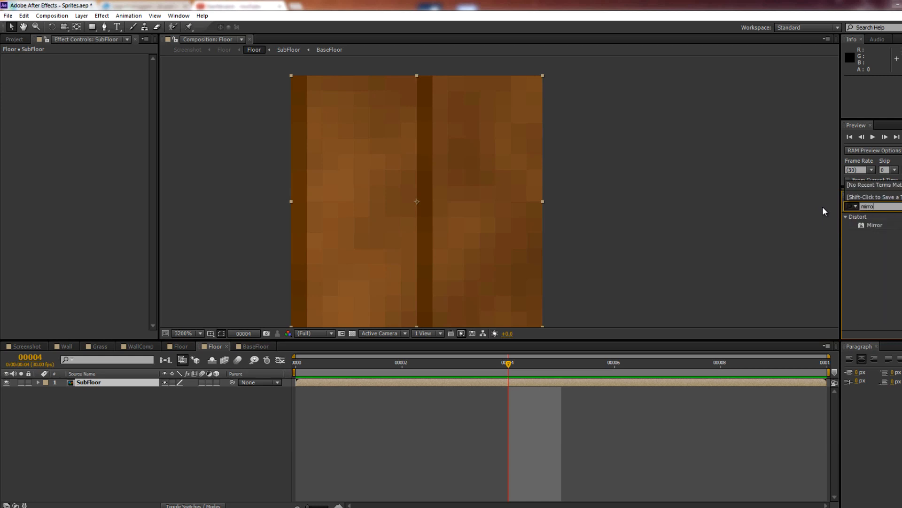
{"action": "left_click_drag", "start_coordinate": [861, 224], "coordinate": [812, 202]}
Search the effects for "rep" and apply CC RepeTile to the SubFloor layer.
{"action": "left_click", "coordinate": [875, 206]}
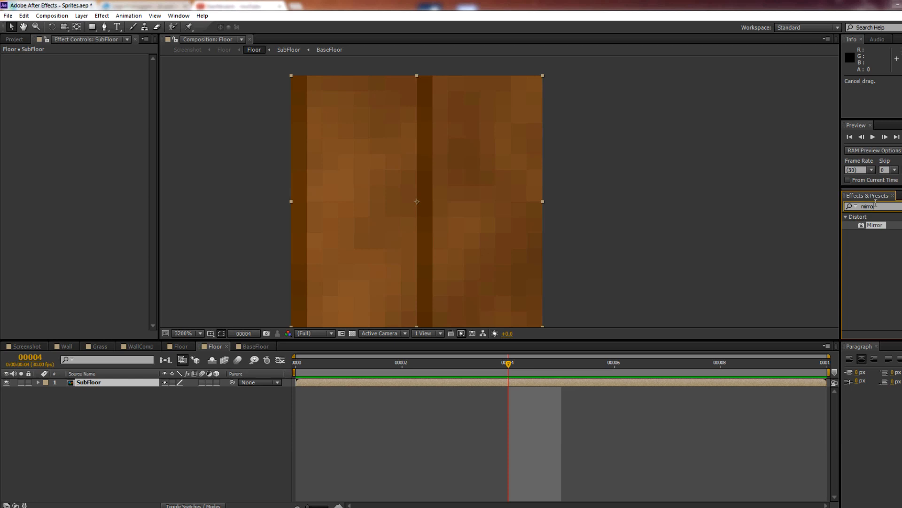
{"action": "key", "text": "BackSpace"}
{"action": "key", "text": "BackSpace"}
{"action": "key", "text": "BackSpace"}
{"action": "key", "text": "BackSpace"}
{"action": "key", "text": "BackSpace"}
{"action": "type", "text": "rep"}
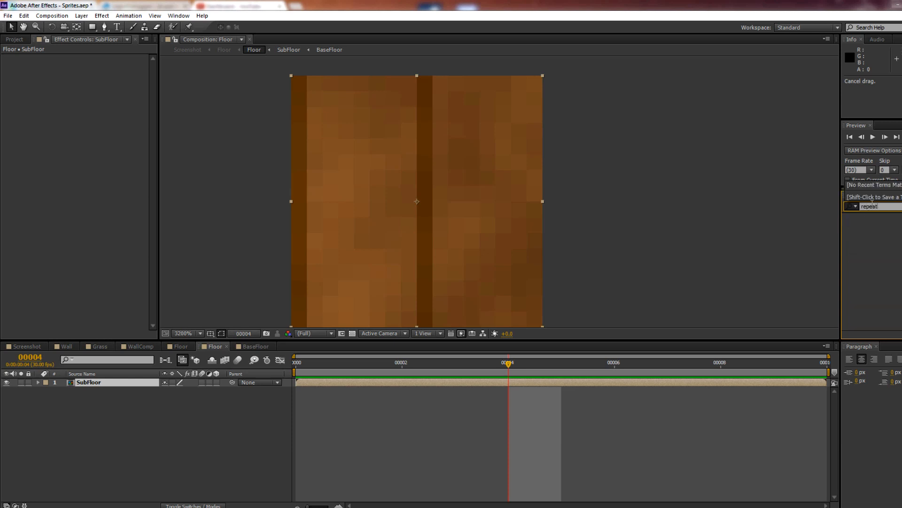
{"action": "left_click_drag", "start_coordinate": [877, 241], "coordinate": [111, 382]}
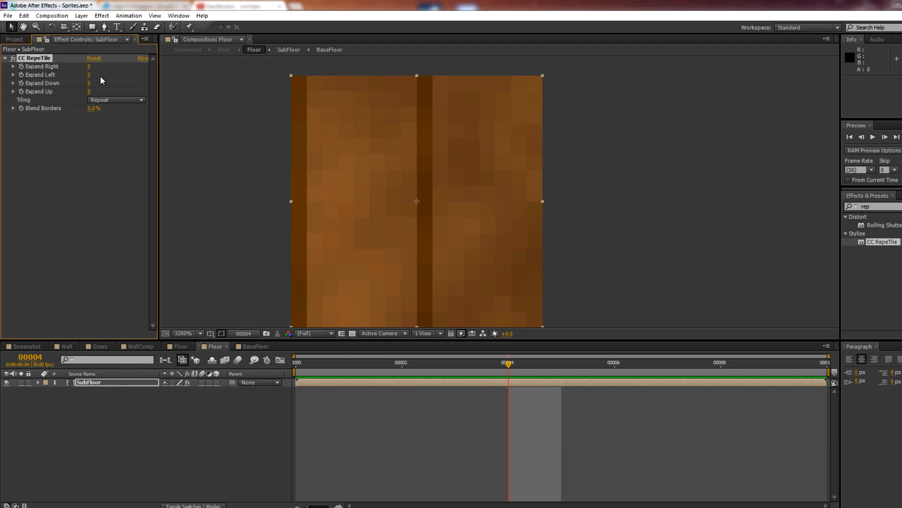
{"action": "scroll", "coordinate": [319, 162], "scroll_direction": "down", "scroll_amount": 1}
{"action": "left_click_drag", "start_coordinate": [320, 163], "coordinate": [314, 159]}
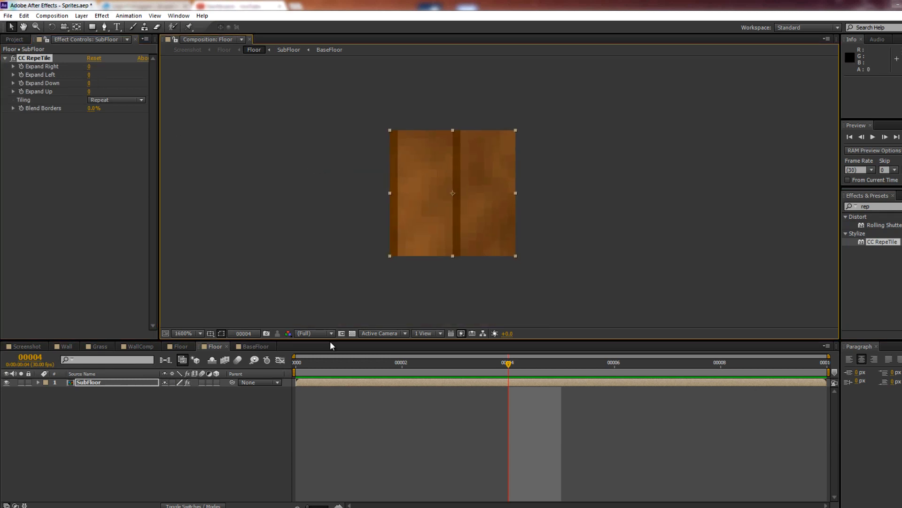
{"action": "left_click", "coordinate": [92, 26]}
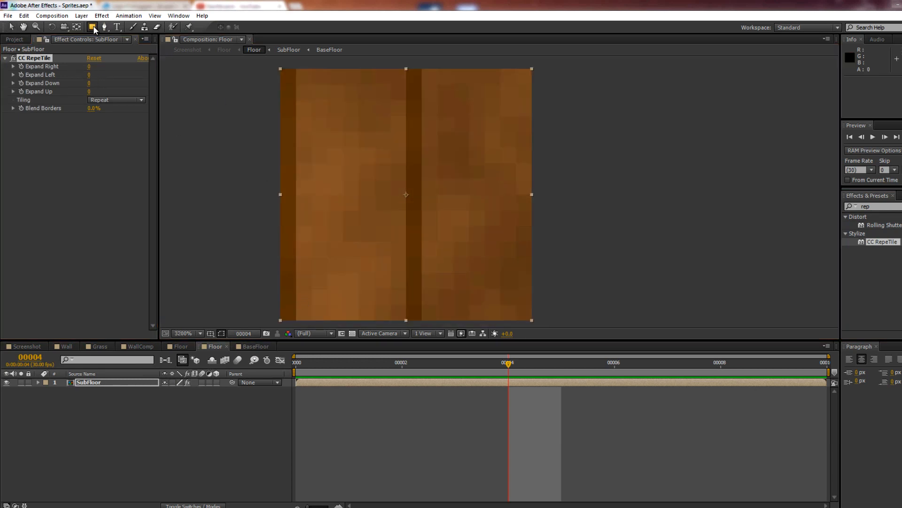
{"action": "left_click_drag", "start_coordinate": [358, 280], "coordinate": [556, 108]}
{"action": "key", "text": "ctrl+z"}
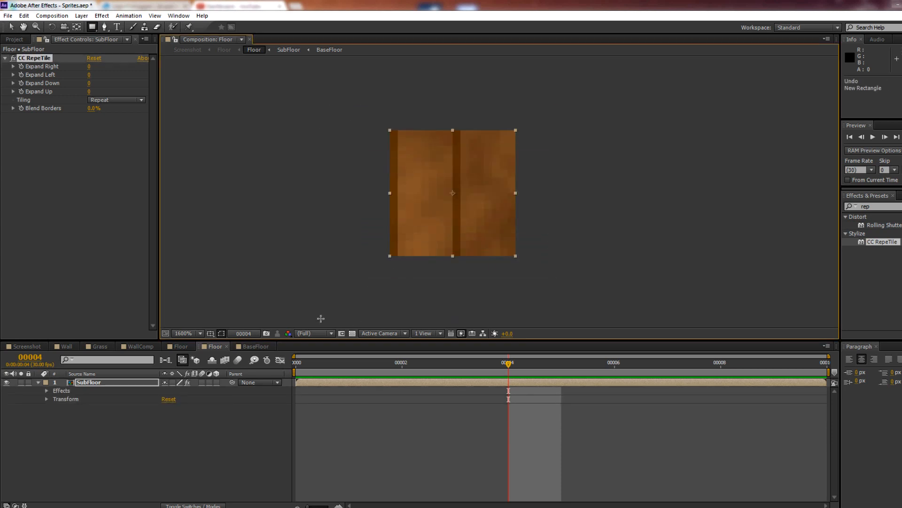
Set CC RepeTile's Expand Right and Expand Down to 2 on the SubFloor layer.
{"action": "left_click", "coordinate": [89, 66]}
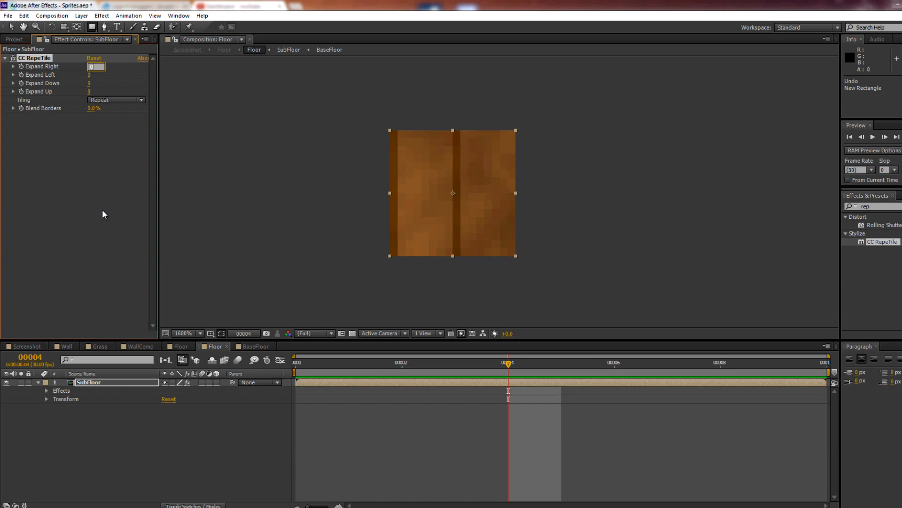
{"action": "type", "text": "2"}
{"action": "key", "text": "Tab"}
{"action": "key", "text": "Tab"}
{"action": "type", "text": "2"}
{"action": "left_click", "coordinate": [94, 188]}
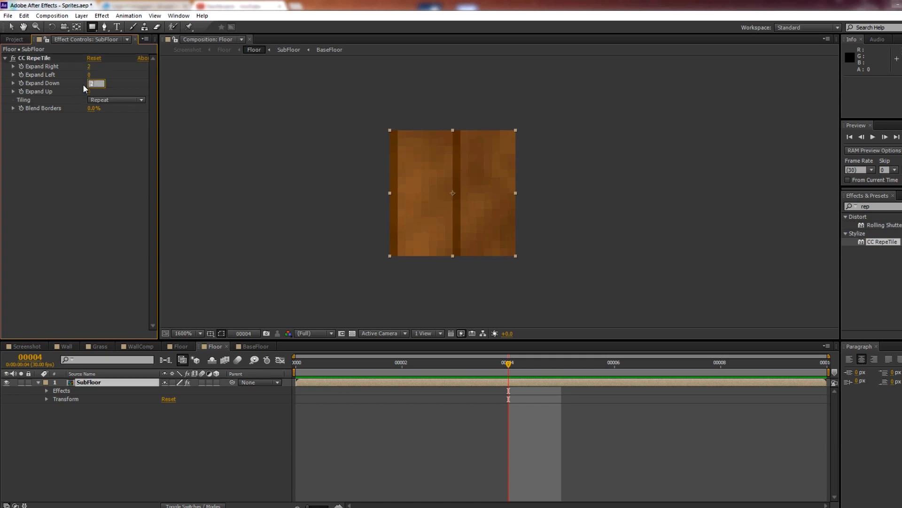
{"action": "key", "text": "Escape"}
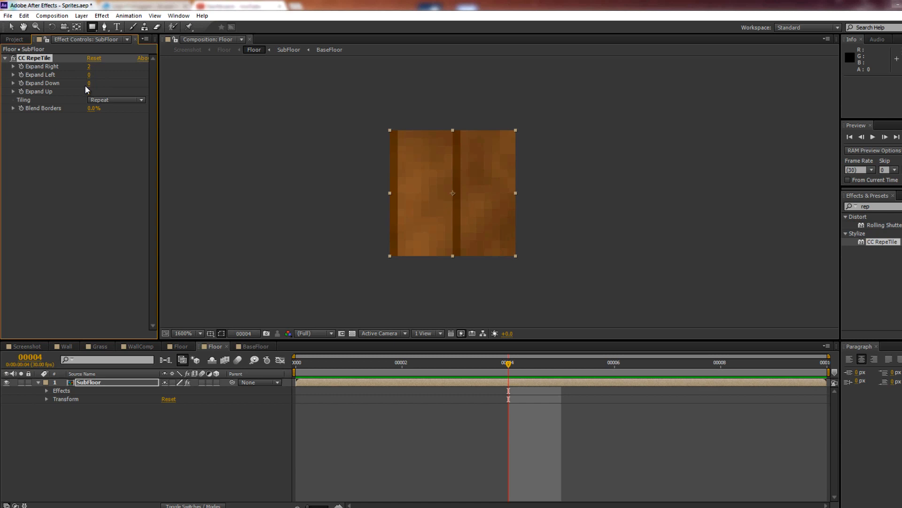
{"action": "left_click", "coordinate": [89, 83]}
{"action": "type", "text": "2"}
{"action": "left_click", "coordinate": [97, 187]}
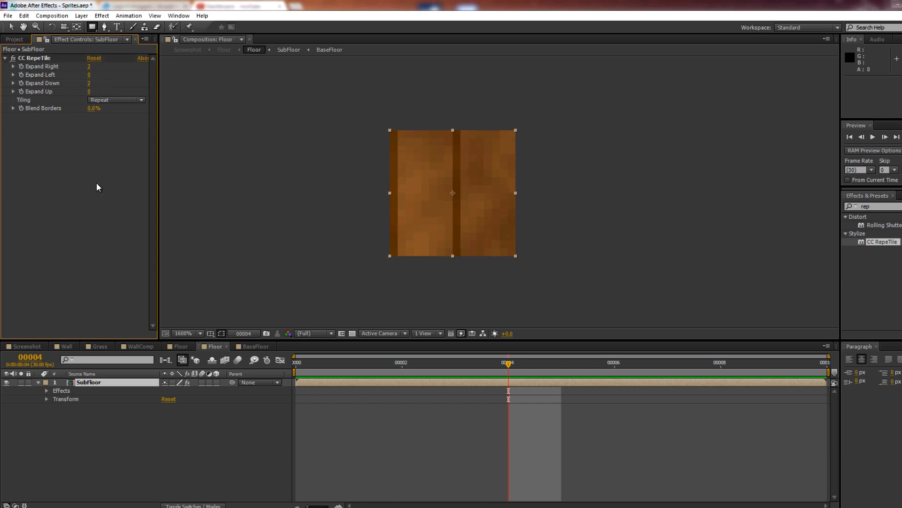
{"action": "left_click", "coordinate": [109, 100]}
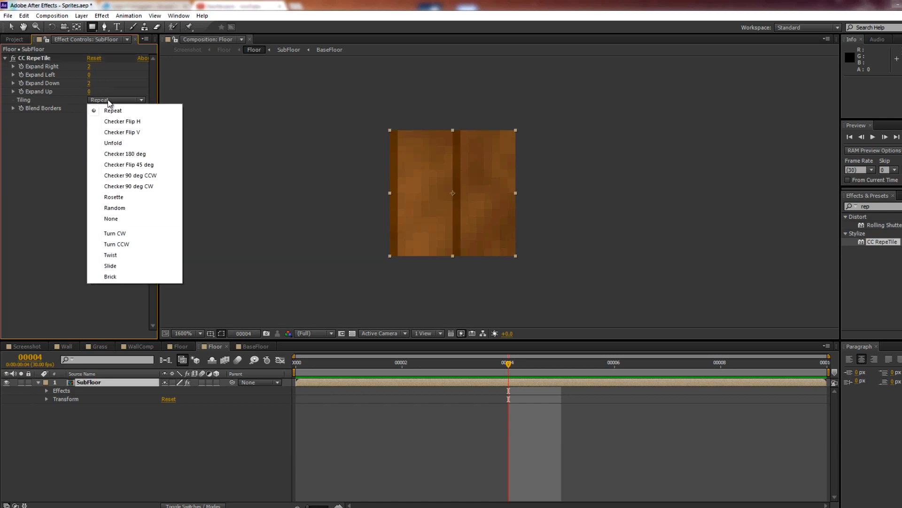
{"action": "left_click", "coordinate": [29, 178]}
{"action": "scroll", "coordinate": [365, 290], "scroll_direction": "up", "scroll_amount": 1}
{"action": "left_click_drag", "start_coordinate": [421, 293], "coordinate": [392, 300]}
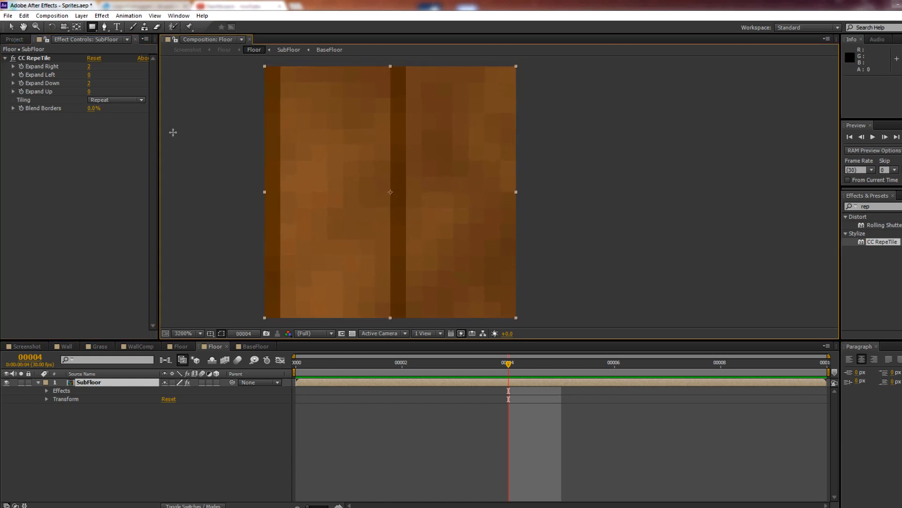
{"action": "left_click_drag", "start_coordinate": [326, 180], "coordinate": [325, 179]}
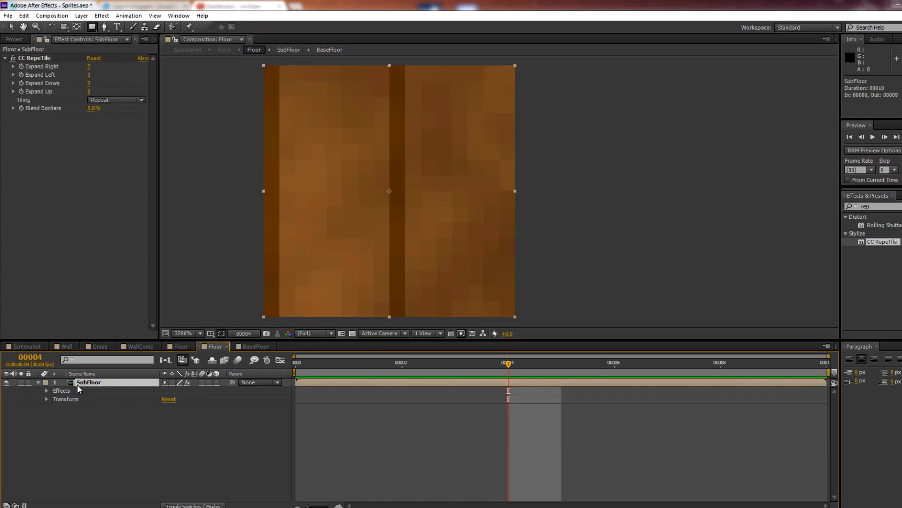
Open the SubFloor composition and select its BaseFloor and Deep Orange Solid 1 layers.
{"action": "double_click", "coordinate": [77, 383]}
{"action": "left_click", "coordinate": [101, 407]}
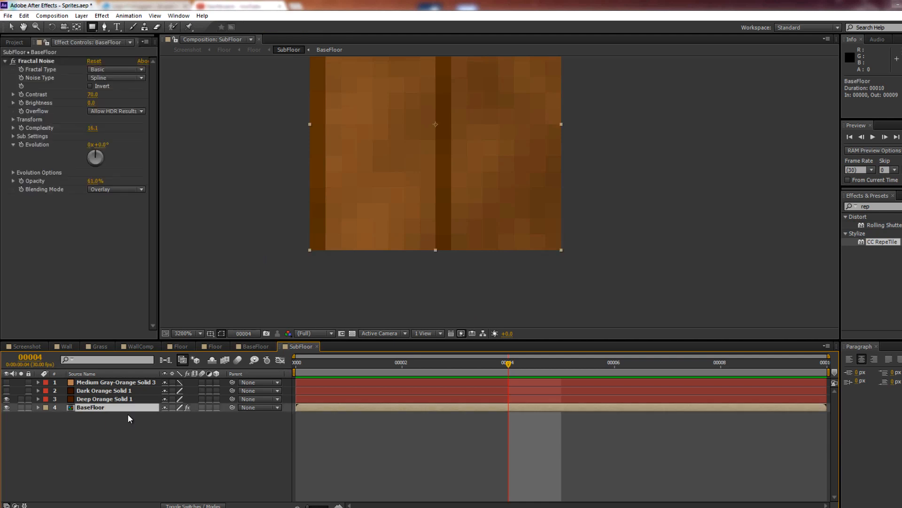
{"action": "left_click", "coordinate": [115, 399], "text": "ctrl"}
{"action": "scroll", "coordinate": [344, 242], "scroll_direction": "down", "scroll_amount": 1}
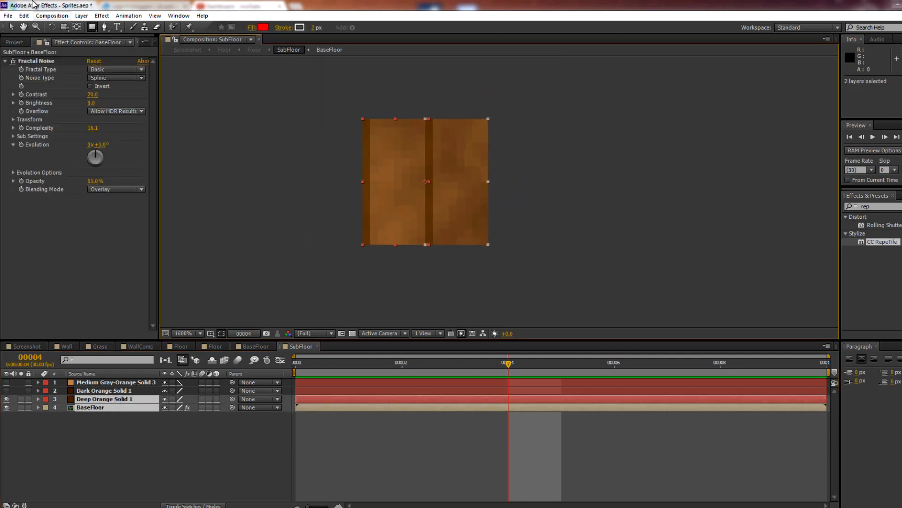
{"action": "left_click_drag", "start_coordinate": [318, 262], "coordinate": [443, 238]}
{"action": "key", "text": "ctrl+z"}
{"action": "left_click", "coordinate": [99, 416]}
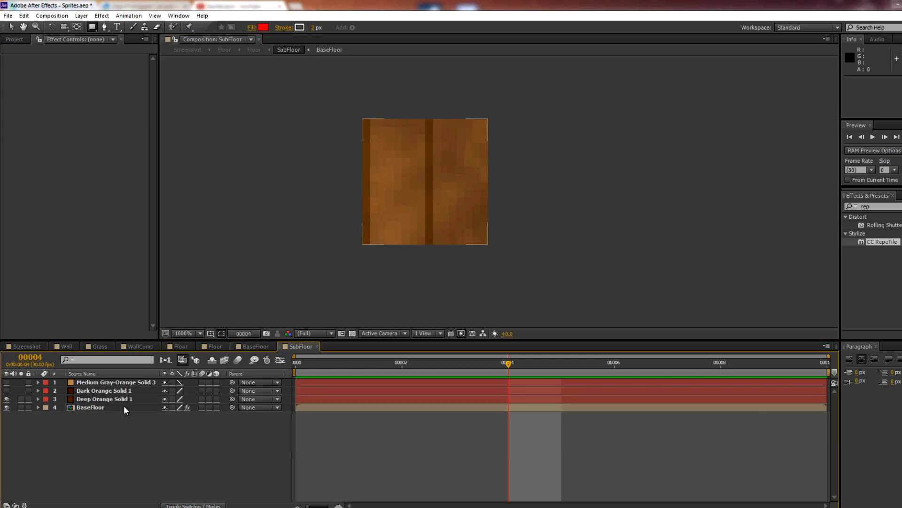
Select the BaseFloor layer and resize the SubFloor composition to 14 × 14 px.
{"action": "left_click", "coordinate": [137, 397]}
{"action": "left_click", "coordinate": [103, 409]}
{"action": "scroll", "coordinate": [336, 286], "scroll_direction": "up", "scroll_amount": 1}
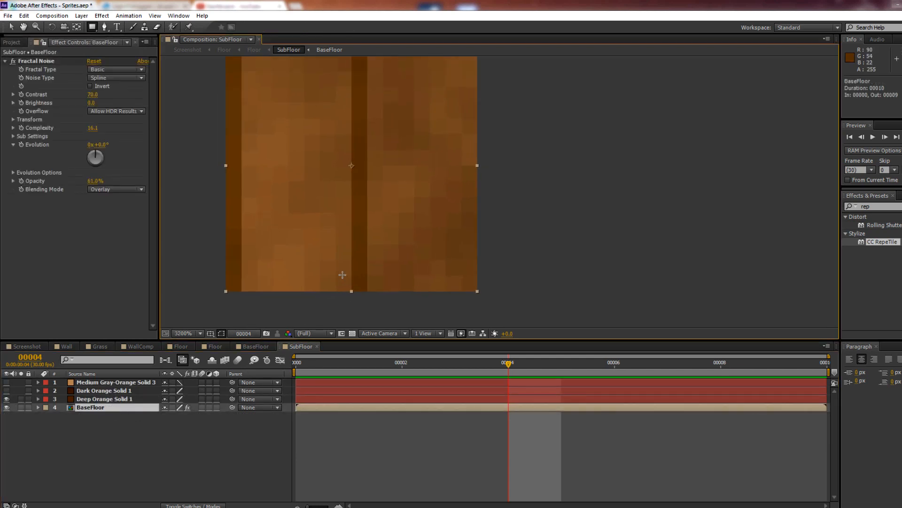
{"action": "key", "text": "comma"}
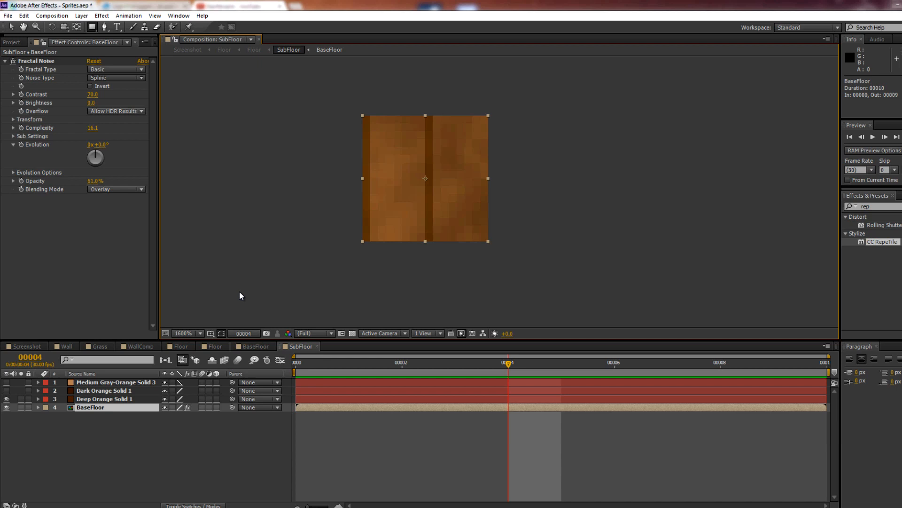
{"action": "key", "text": "ctrl+k"}
{"action": "left_click", "coordinate": [413, 209]}
{"action": "left_click", "coordinate": [438, 225]}
{"action": "left_click", "coordinate": [415, 223]}
{"action": "type", "text": "14"}
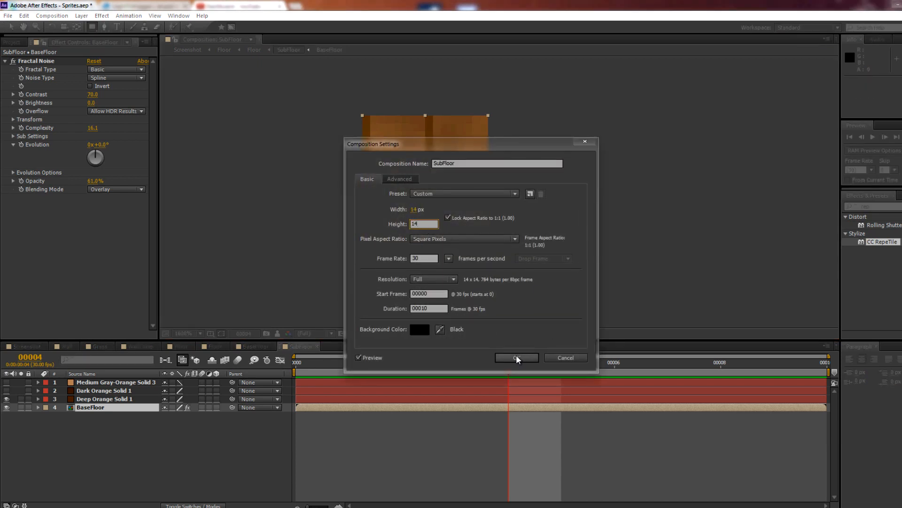
{"action": "left_click", "coordinate": [454, 218]}
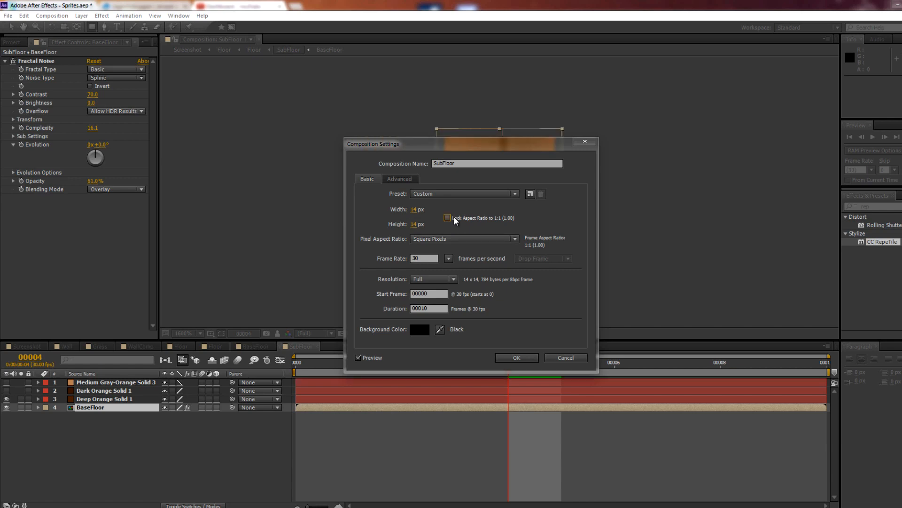
{"action": "left_click", "coordinate": [512, 358]}
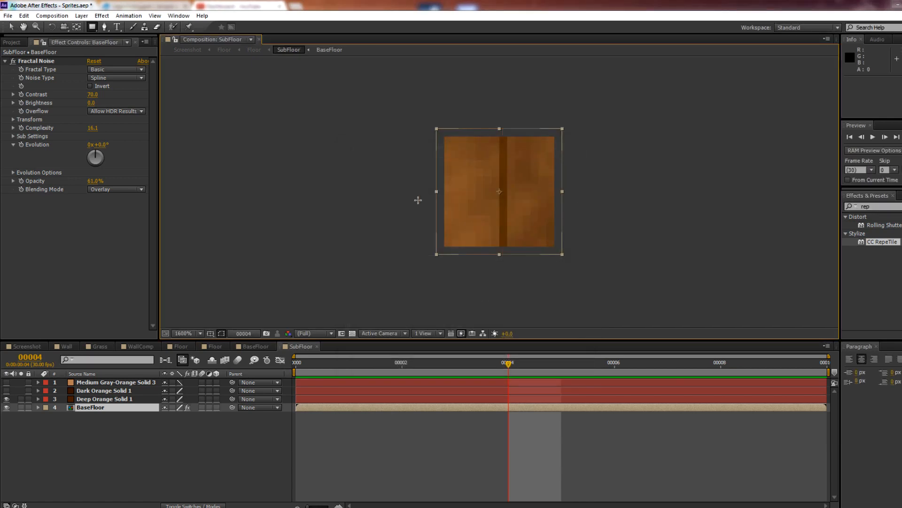
Unlock the SubFloor composition's aspect ratio and set only its width to 16 px.
{"action": "key", "text": "ctrl+k"}
{"action": "left_click", "coordinate": [447, 217]}
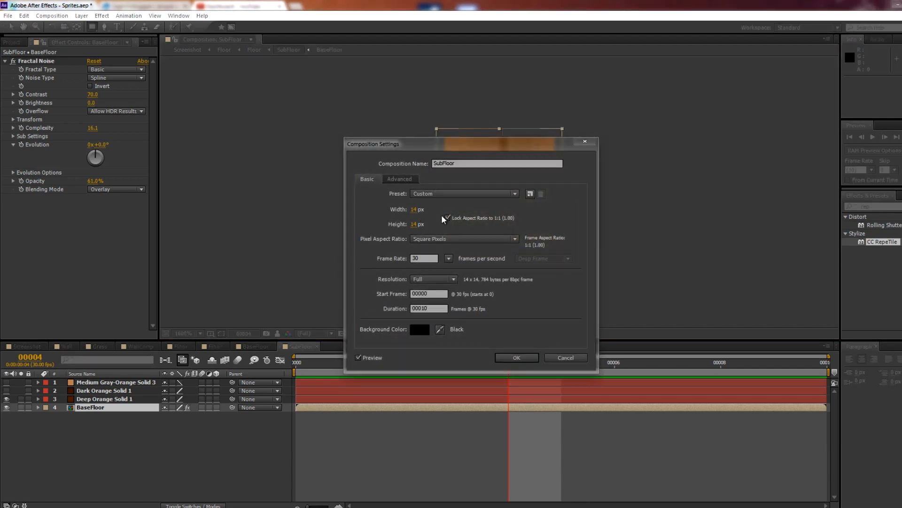
{"action": "left_click", "coordinate": [413, 210]}
{"action": "type", "text": "15"}
{"action": "key", "text": "BackSpace"}
{"action": "type", "text": "6"}
{"action": "key", "text": "Return"}
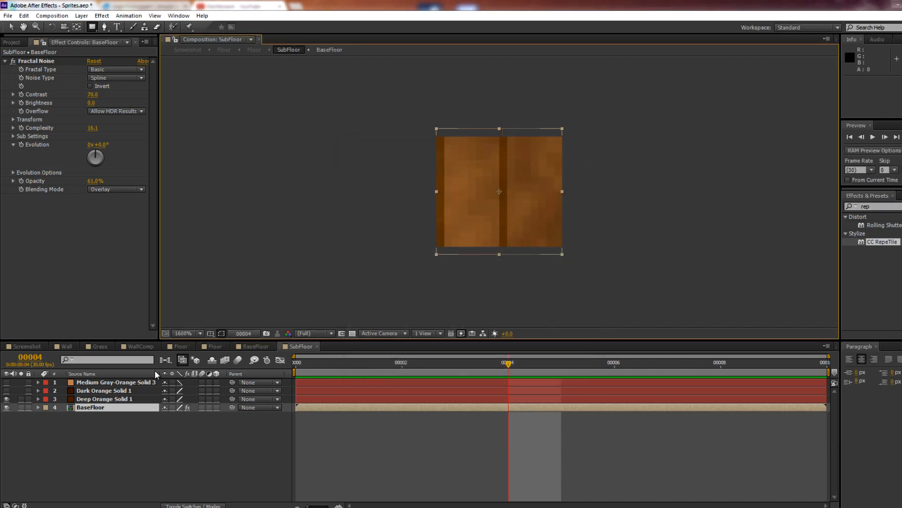
Open the Floor composition that holds SubFloor and move the SubFloor layer up flush with the composition's upper edge.
{"action": "left_click", "coordinate": [214, 346]}
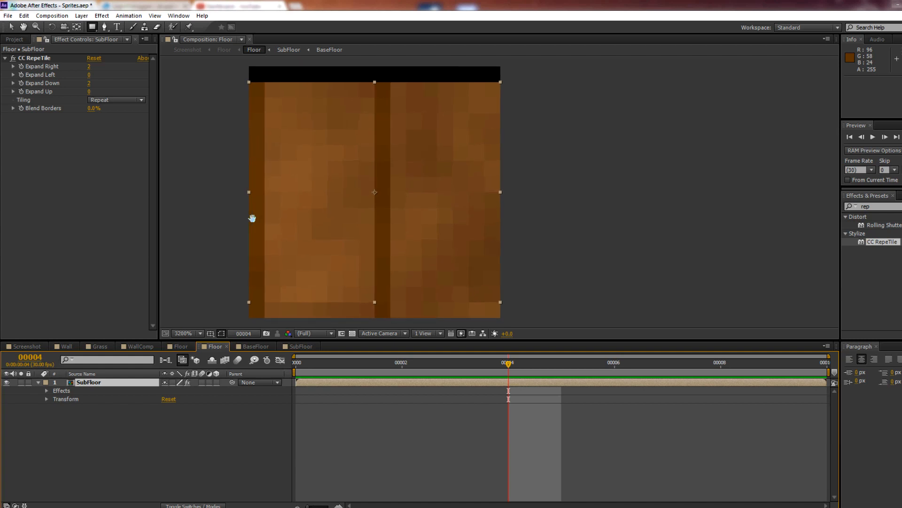
{"action": "left_click", "coordinate": [290, 207]}
{"action": "key", "text": "ctrl+z"}
{"action": "key", "text": "v"}
{"action": "mouse_move", "coordinate": [327, 252]}
{"action": "left_mouse_down"}
{"action": "mouse_move", "coordinate": [325, 241]}
{"action": "mouse_move", "coordinate": [334, 245]}
{"action": "left_mouse_up"}
{"action": "left_click", "coordinate": [179, 382]}
{"action": "key", "text": "comma"}
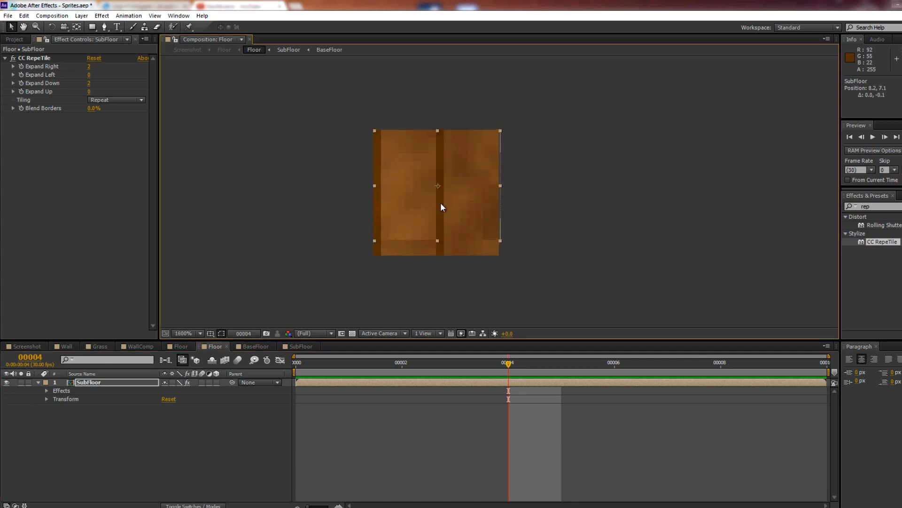
Set CC RepeTile's Blend Borders to 12% on the SubFloor layer to soften the repeat seam.
{"action": "scroll", "coordinate": [479, 216], "scroll_direction": "up", "scroll_amount": 1}
{"action": "scroll", "coordinate": [423, 228], "scroll_direction": "up", "scroll_amount": 1}
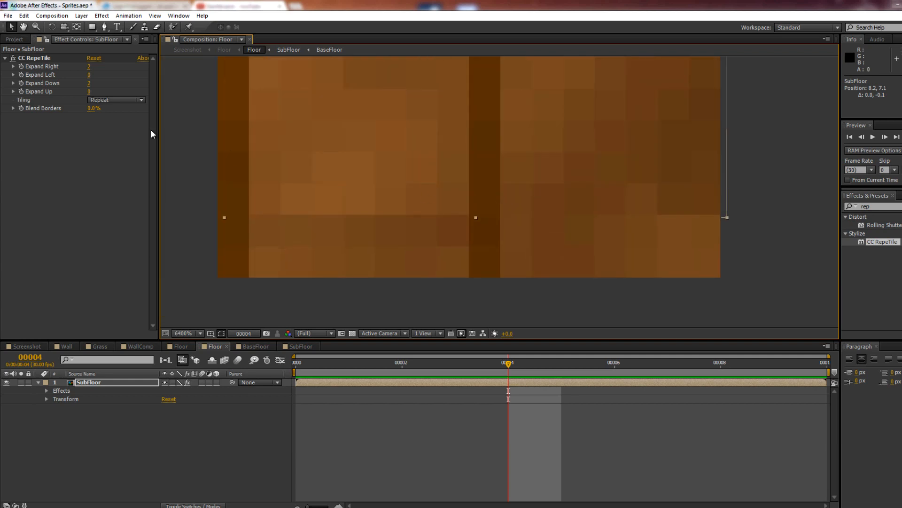
{"action": "left_click_drag", "start_coordinate": [94, 109], "coordinate": [114, 109]}
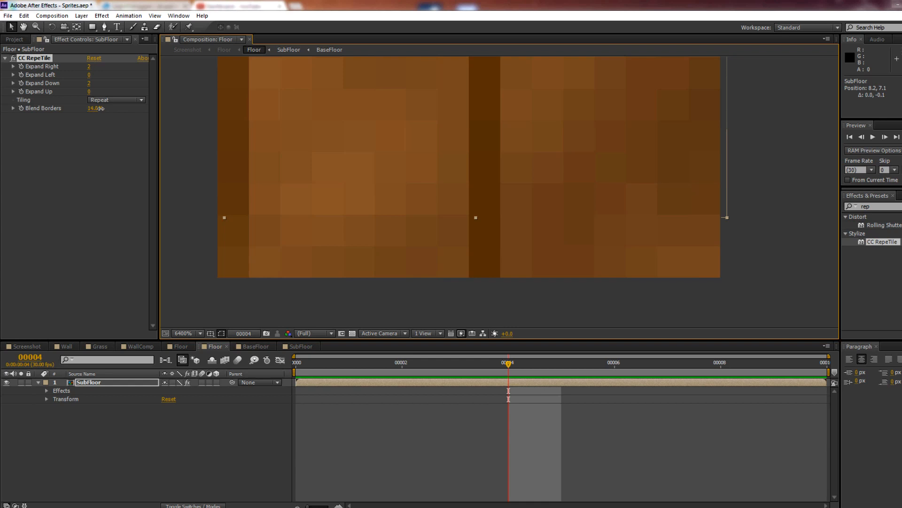
{"action": "left_click_drag", "start_coordinate": [84, 107], "coordinate": [85, 107]}
{"action": "scroll", "coordinate": [443, 199], "scroll_direction": "down", "scroll_amount": 1}
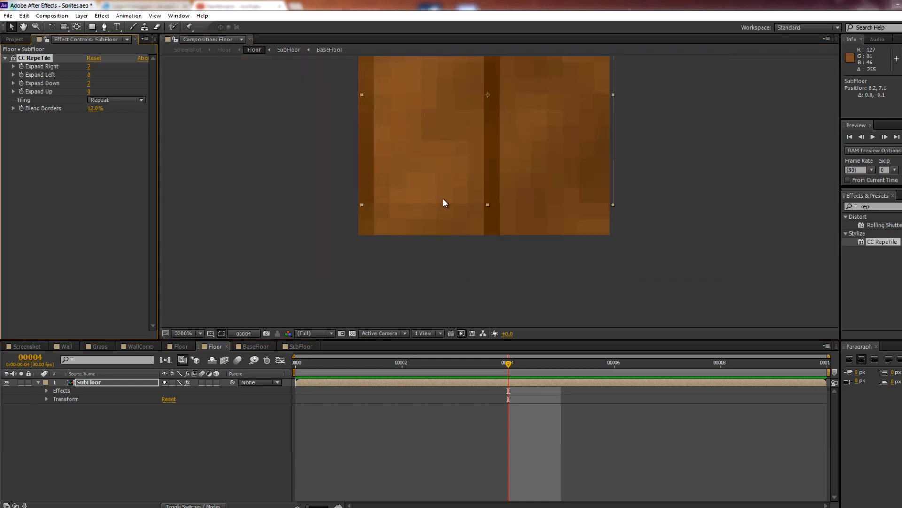
{"action": "scroll", "coordinate": [386, 241], "scroll_direction": "down", "scroll_amount": 1}
{"action": "left_click_drag", "start_coordinate": [386, 215], "coordinate": [383, 218]}
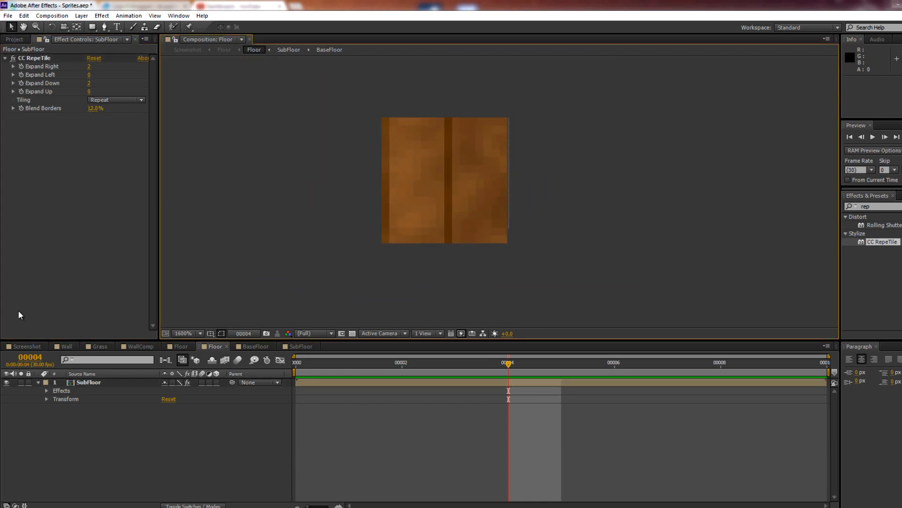
Examine how the repeated Floor tiles look beside the walls and original planks in the Screenshot composition.
{"action": "left_click", "coordinate": [28, 345]}
{"action": "scroll", "coordinate": [594, 210], "scroll_direction": "down", "scroll_amount": 3}
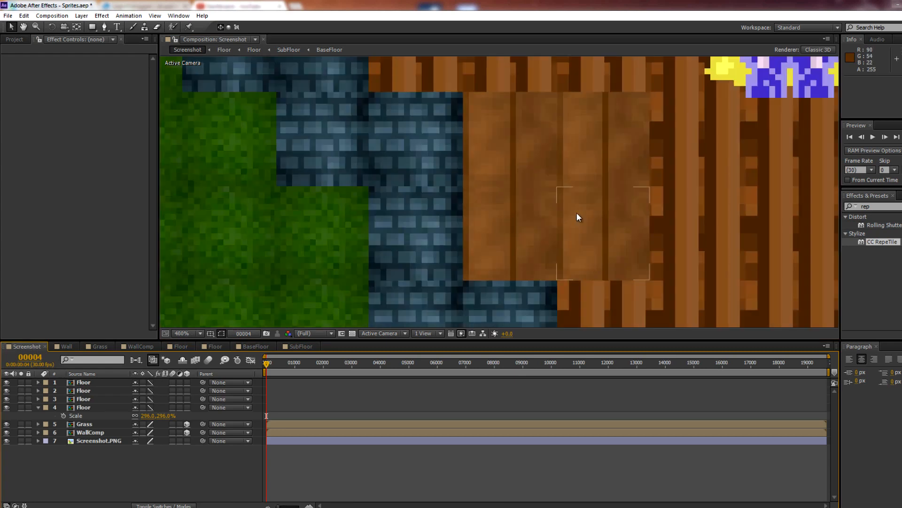
{"action": "left_click_drag", "start_coordinate": [524, 239], "coordinate": [507, 256]}
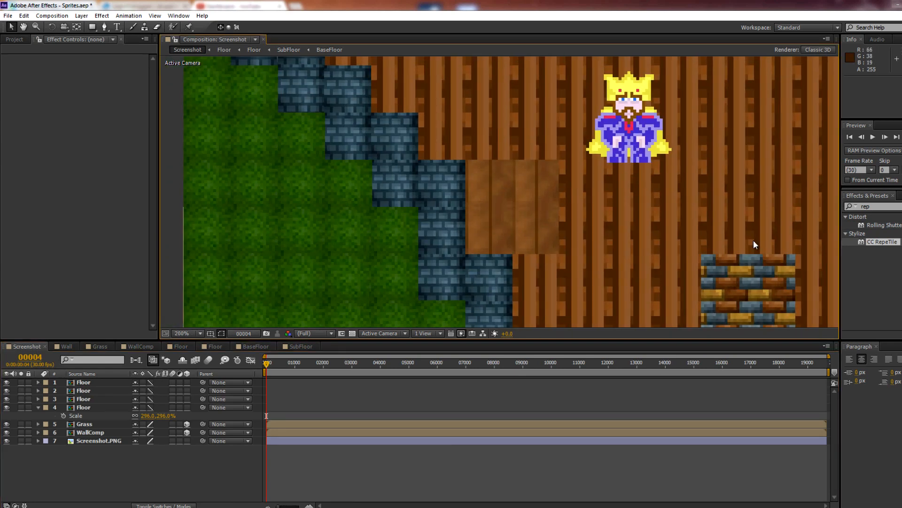
{"action": "left_click_drag", "start_coordinate": [658, 218], "coordinate": [644, 218]}
{"action": "left_click_drag", "start_coordinate": [476, 233], "coordinate": [506, 280]}
{"action": "scroll", "coordinate": [516, 235], "scroll_direction": "up", "scroll_amount": 1}
{"action": "left_click_drag", "start_coordinate": [534, 222], "coordinate": [645, 189]}
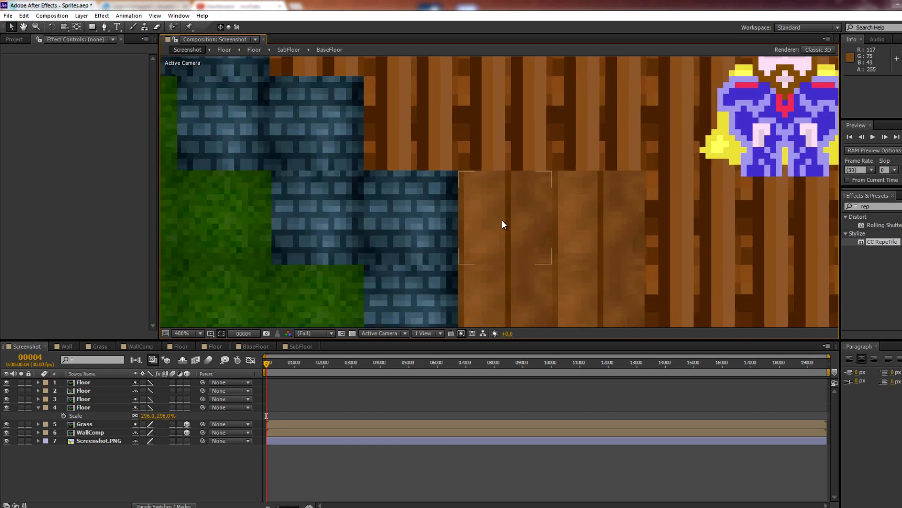
Duplicate the upper two Floor tiles and place the copies one tile up and to the left, against the stone wall.
{"action": "left_click", "coordinate": [502, 220]}
{"action": "left_click", "coordinate": [605, 214], "text": "shift"}
{"action": "left_click_drag", "start_coordinate": [594, 248], "coordinate": [469, 171]}
{"action": "key", "text": "ctrl+d"}
{"action": "scroll", "coordinate": [498, 158], "scroll_direction": "up", "scroll_amount": 2}
{"action": "left_click_drag", "start_coordinate": [235, 155], "coordinate": [461, 226]}
{"action": "left_click_drag", "start_coordinate": [406, 173], "coordinate": [475, 202]}
{"action": "scroll", "coordinate": [476, 202], "scroll_direction": "down", "scroll_amount": 1}
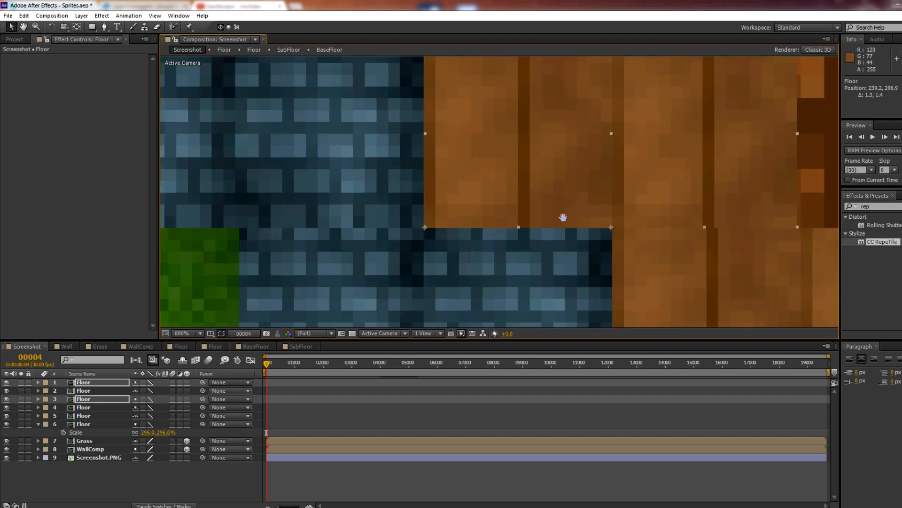
Duplicate the selected pair of Floor tiles again and place the copies one more tile up and left along the wall.
{"action": "left_click_drag", "start_coordinate": [563, 217], "coordinate": [283, 272]}
{"action": "left_click_drag", "start_coordinate": [566, 268], "coordinate": [511, 101]}
{"action": "scroll", "coordinate": [494, 237], "scroll_direction": "down", "scroll_amount": 2}
{"action": "scroll", "coordinate": [457, 255], "scroll_direction": "up", "scroll_amount": 2}
{"action": "key", "text": "ctrl+d"}
{"action": "left_click_drag", "start_coordinate": [508, 120], "coordinate": [541, 165]}
{"action": "scroll", "coordinate": [542, 165], "scroll_direction": "up", "scroll_amount": 1}
{"action": "left_click_drag", "start_coordinate": [546, 214], "coordinate": [481, 148]}
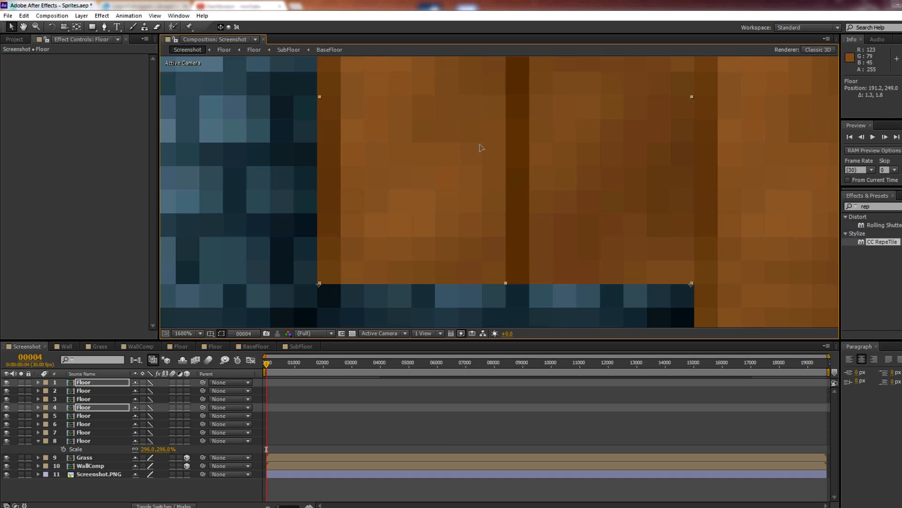
Nudge the right-hand Floor tile of the uppermost row so its plank seams line up with the tile below.
{"action": "scroll", "coordinate": [528, 144], "scroll_direction": "down", "scroll_amount": 3}
{"action": "left_click", "coordinate": [513, 222]}
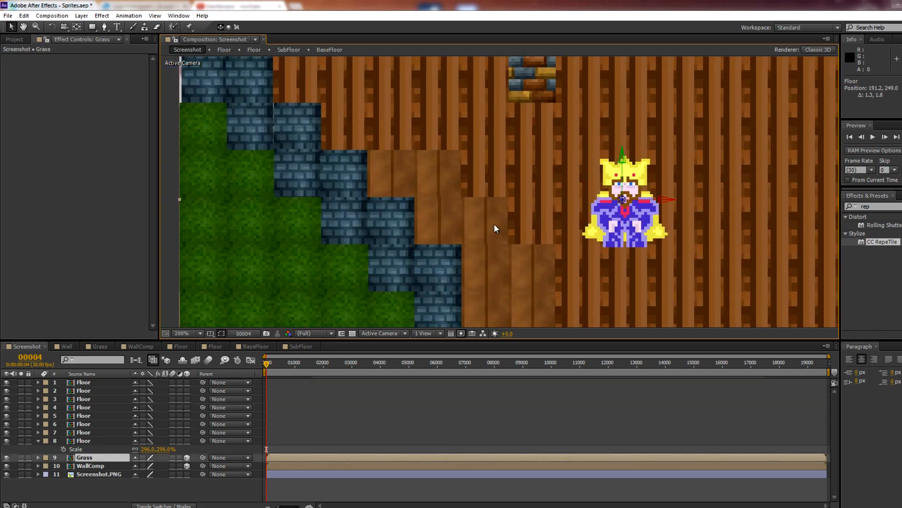
{"action": "scroll", "coordinate": [513, 222], "scroll_direction": "up", "scroll_amount": 3}
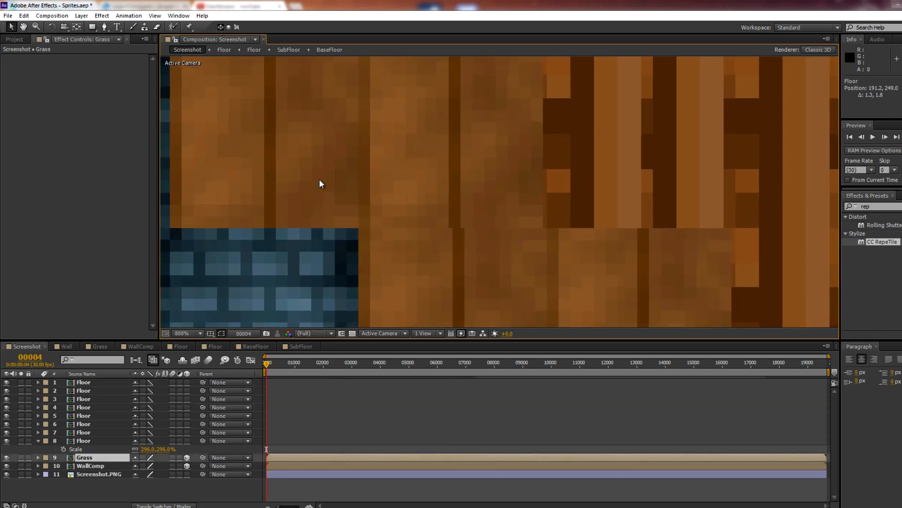
{"action": "left_click", "coordinate": [99, 383]}
{"action": "left_click", "coordinate": [100, 399]}
{"action": "left_click_drag", "start_coordinate": [428, 208], "coordinate": [433, 204]}
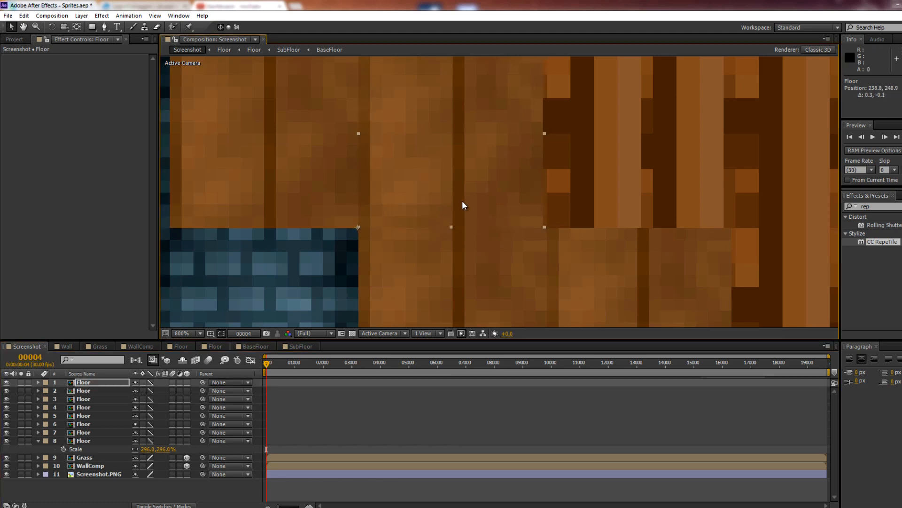
Duplicate the Floor tile at the right end of the middle row and place the copy one tile above it.
{"action": "scroll", "coordinate": [432, 201], "scroll_direction": "down", "scroll_amount": 2}
{"action": "left_click", "coordinate": [574, 256]}
{"action": "key", "text": "ctrl+d"}
{"action": "left_click_drag", "start_coordinate": [574, 258], "coordinate": [560, 163]}
{"action": "scroll", "coordinate": [583, 201], "scroll_direction": "down", "scroll_amount": 3}
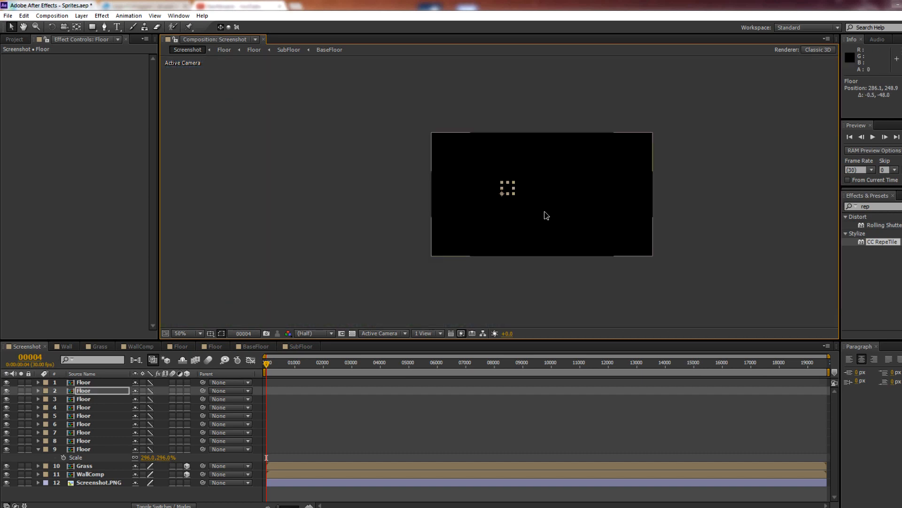
{"action": "left_click", "coordinate": [324, 232]}
Compare the new floor tiles with the shading of the multicolored bricks and original planks in the screenshot.
{"action": "scroll", "coordinate": [366, 242], "scroll_direction": "up", "scroll_amount": 2}
{"action": "scroll", "coordinate": [392, 203], "scroll_direction": "up", "scroll_amount": 2}
{"action": "left_click_drag", "start_coordinate": [481, 211], "coordinate": [425, 191]}
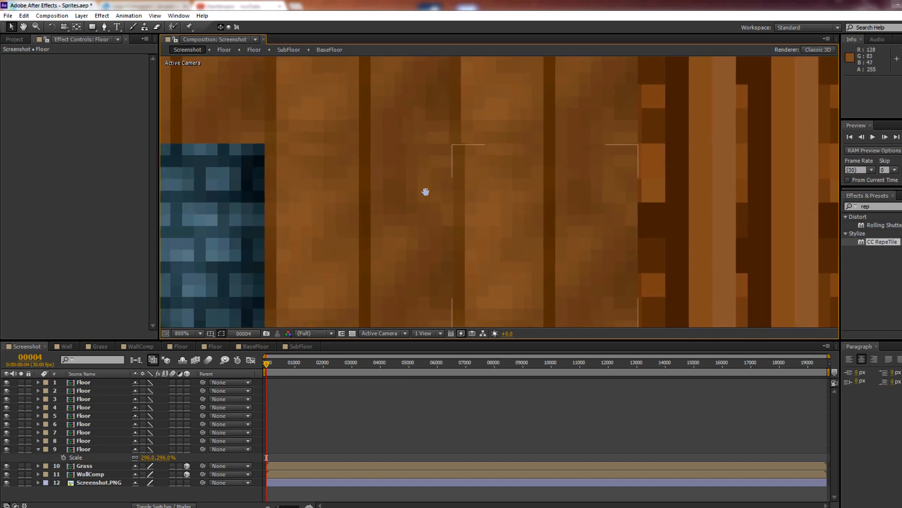
{"action": "scroll", "coordinate": [426, 191], "scroll_direction": "down", "scroll_amount": 2}
{"action": "left_click_drag", "start_coordinate": [610, 153], "coordinate": [508, 218]}
{"action": "scroll", "coordinate": [517, 241], "scroll_direction": "up", "scroll_amount": 5}
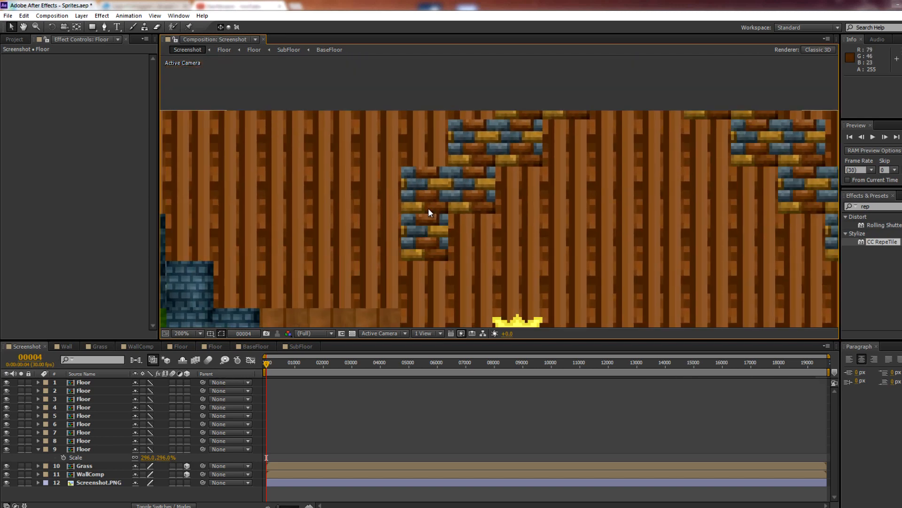
{"action": "scroll", "coordinate": [425, 210], "scroll_direction": "up", "scroll_amount": 2}
{"action": "left_click_drag", "start_coordinate": [420, 203], "coordinate": [501, 216]}
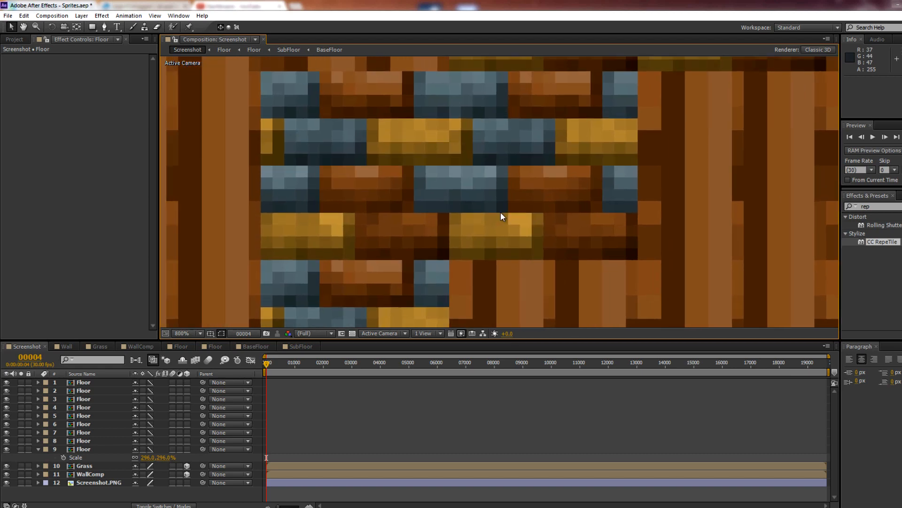
{"action": "scroll", "coordinate": [501, 212], "scroll_direction": "down", "scroll_amount": 3}
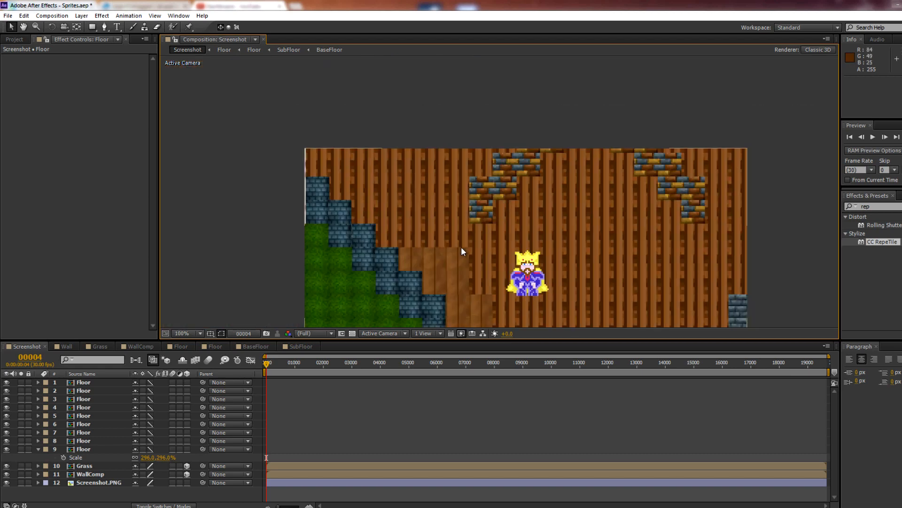
{"action": "scroll", "coordinate": [479, 221], "scroll_direction": "up", "scroll_amount": 1}
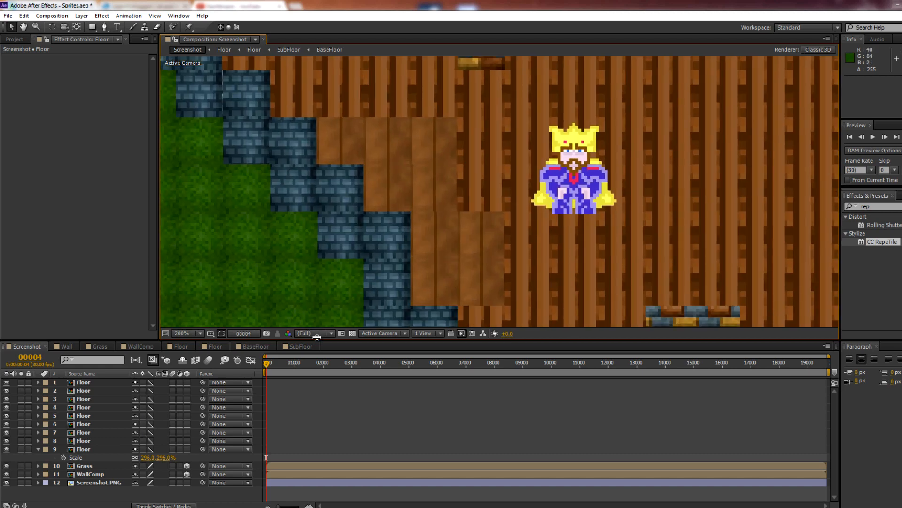
Copy the Light layer from the Wall composition.
{"action": "left_click", "coordinate": [289, 350]}
{"action": "left_click", "coordinate": [248, 348]}
{"action": "left_click", "coordinate": [213, 347]}
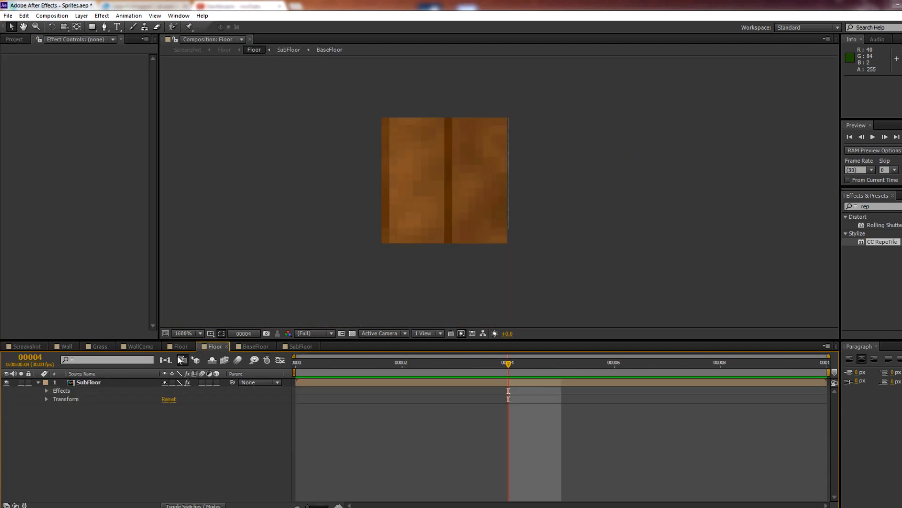
{"action": "left_click", "coordinate": [146, 348]}
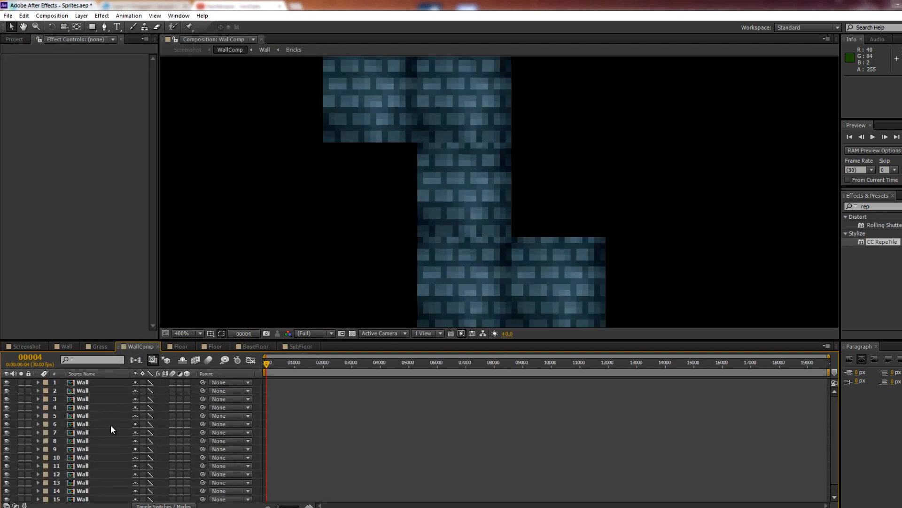
{"action": "left_click", "coordinate": [100, 347]}
{"action": "left_click", "coordinate": [63, 349]}
{"action": "key", "text": "ctrl+c"}
Paste the light into the Floor composition holding SubFloor, and make SubFloor a 3D layer with the light shifted slightly up and left.
{"action": "left_click", "coordinate": [290, 347]}
{"action": "left_click", "coordinate": [254, 347]}
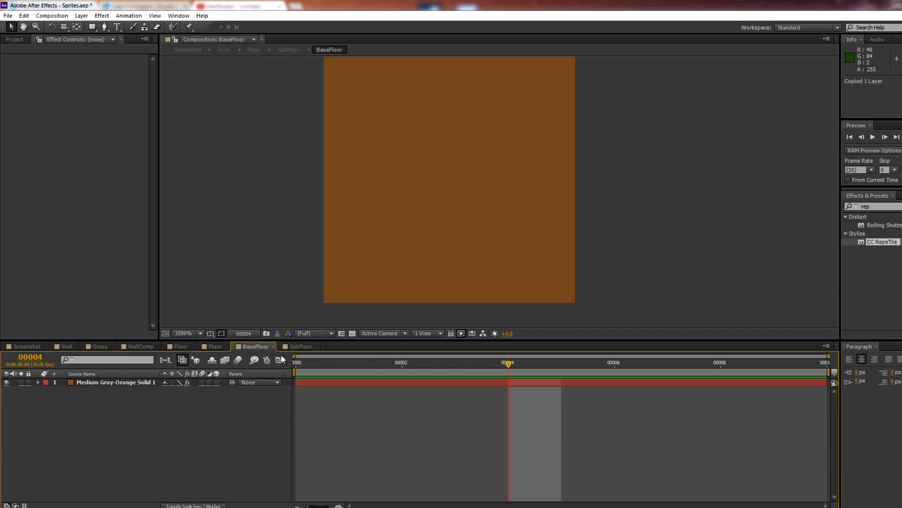
{"action": "left_click", "coordinate": [214, 347]}
{"action": "key", "text": "ctrl+v"}
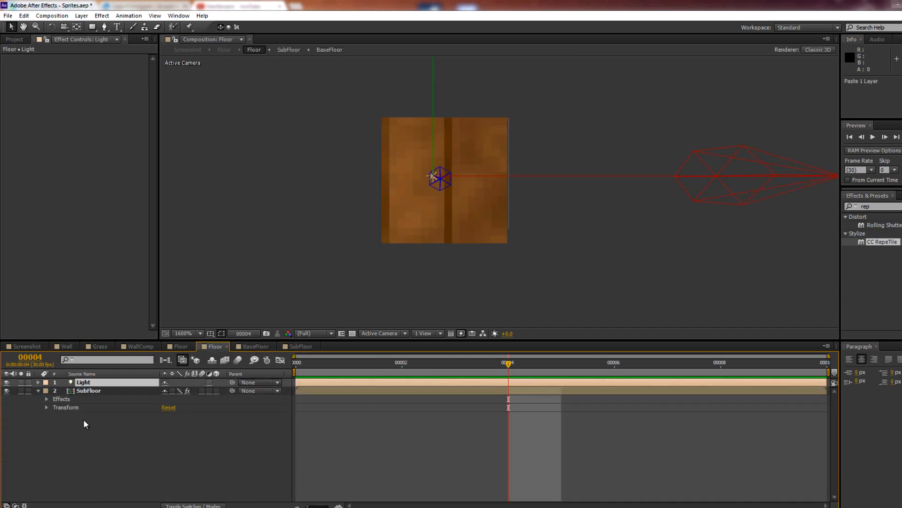
{"action": "left_click", "coordinate": [216, 391]}
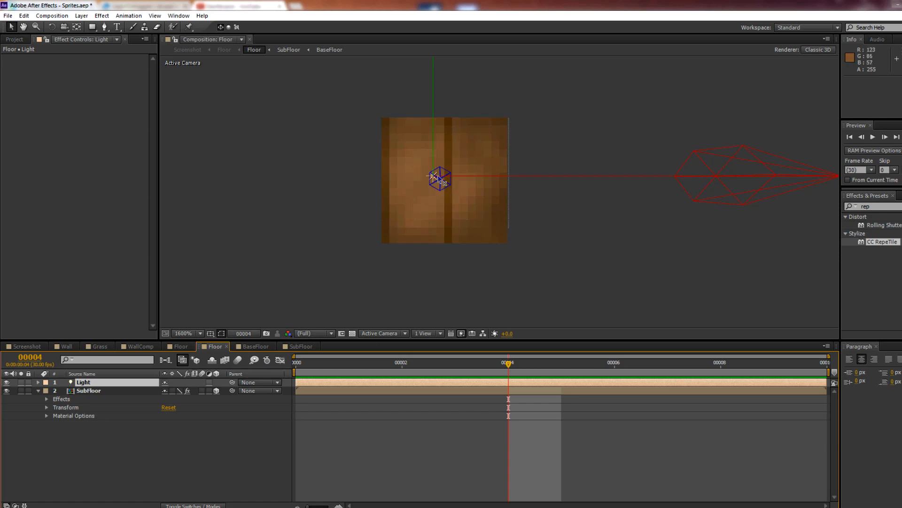
{"action": "left_click_drag", "start_coordinate": [442, 178], "coordinate": [430, 154]}
Set the Light's color to white (FFFFFF) and check the lit floor tiles in the Screenshot composition.
{"action": "left_click", "coordinate": [84, 382]}
{"action": "left_click", "coordinate": [37, 382]}
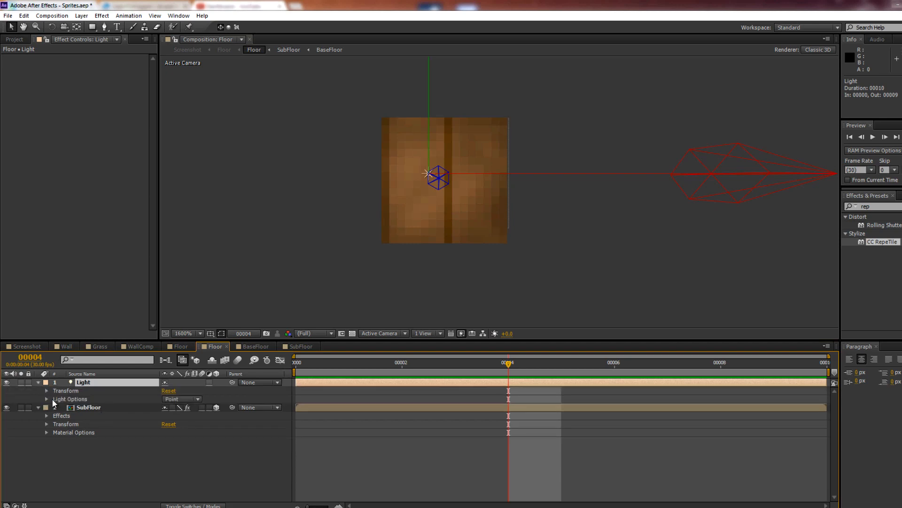
{"action": "left_click", "coordinate": [47, 399]}
{"action": "left_click", "coordinate": [46, 399]}
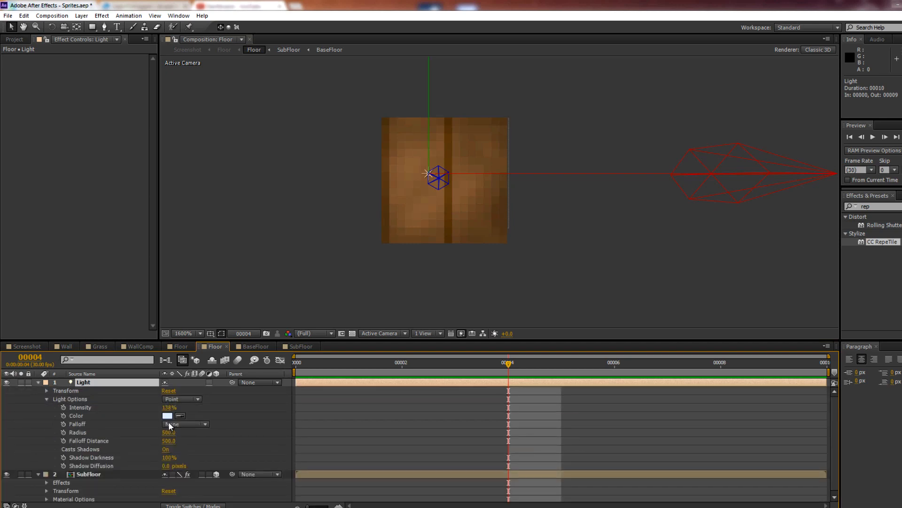
{"action": "left_click", "coordinate": [168, 416]}
{"action": "left_click", "coordinate": [567, 221]}
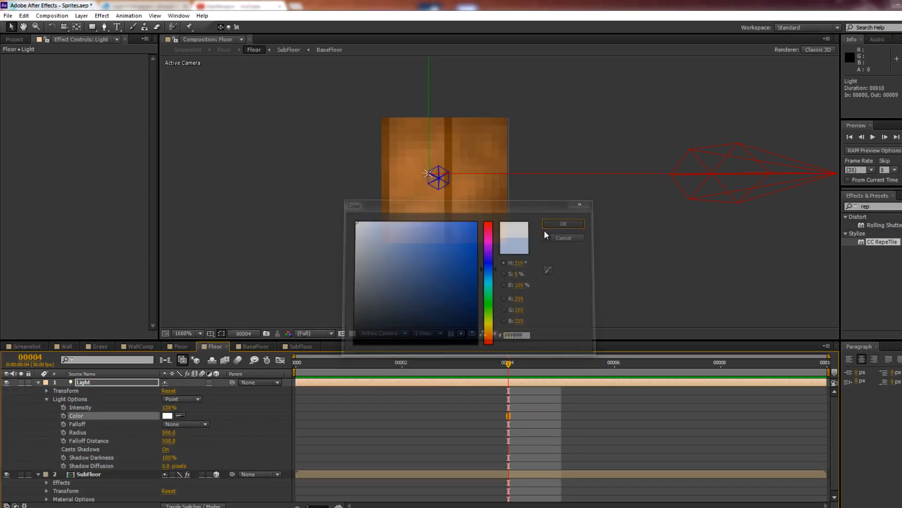
{"action": "left_click", "coordinate": [36, 345]}
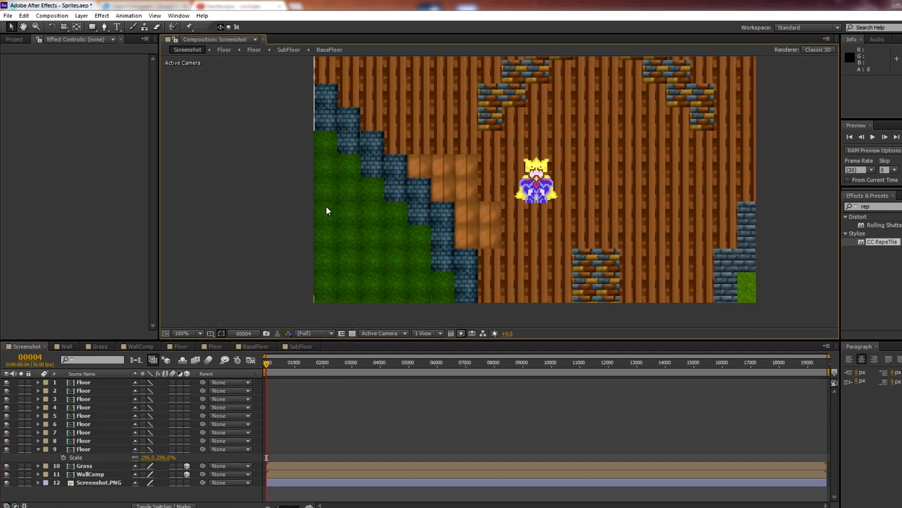
{"action": "scroll", "coordinate": [413, 219], "scroll_direction": "up", "scroll_amount": 5}
{"action": "scroll", "coordinate": [475, 217], "scroll_direction": "down", "scroll_amount": 1}
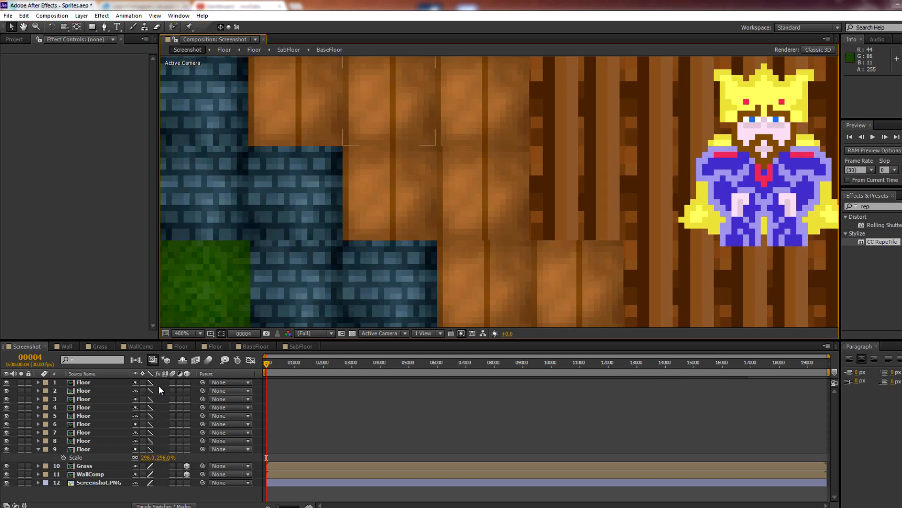
Change the Light's color in the Floor composition to a pale blue and check the tiles in the Screenshot composition.
{"action": "left_click", "coordinate": [281, 348]}
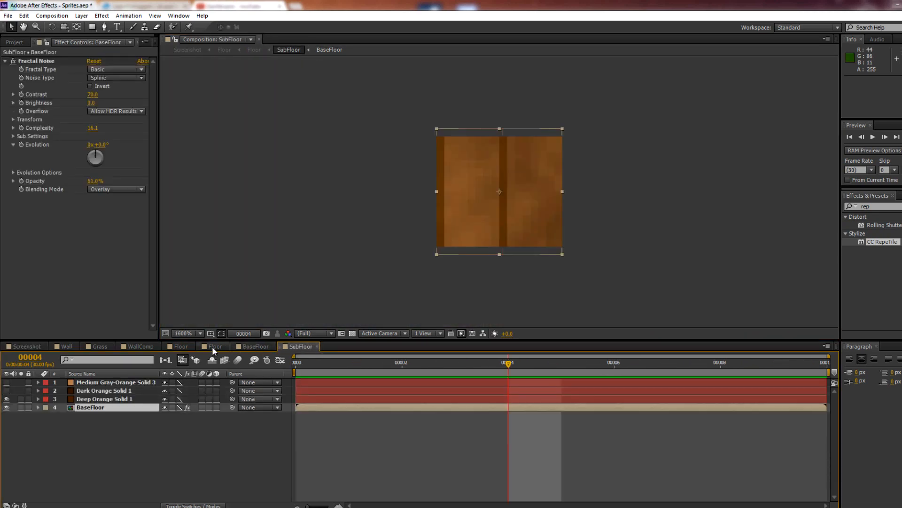
{"action": "left_click", "coordinate": [214, 347]}
{"action": "left_click", "coordinate": [167, 416]}
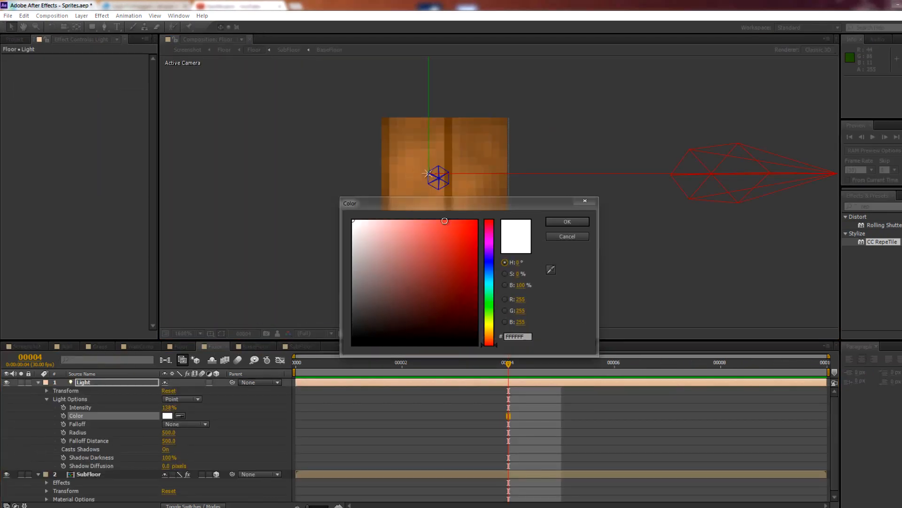
{"action": "left_click_drag", "start_coordinate": [488, 242], "coordinate": [488, 273]}
{"action": "left_click_drag", "start_coordinate": [372, 221], "coordinate": [390, 220]}
{"action": "left_click", "coordinate": [559, 222]}
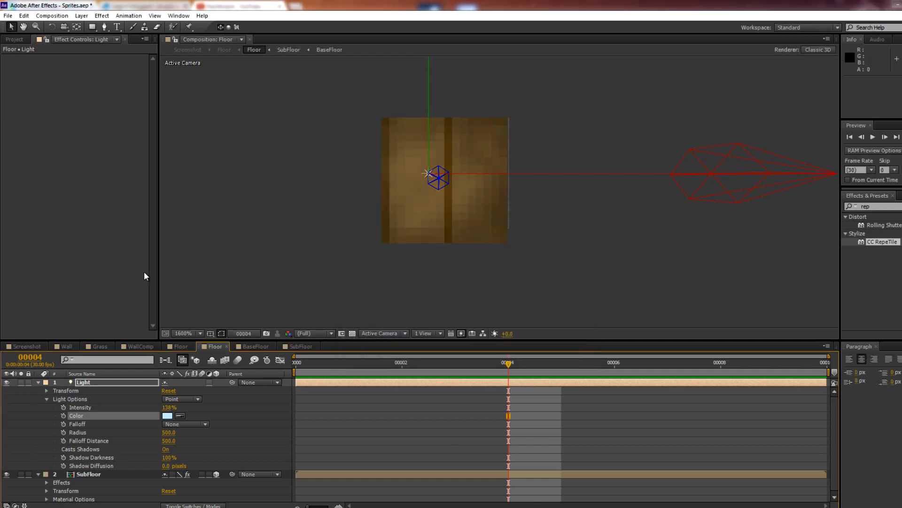
{"action": "left_click", "coordinate": [23, 345]}
{"action": "scroll", "coordinate": [233, 250], "scroll_direction": "down", "scroll_amount": 2}
{"action": "scroll", "coordinate": [320, 201], "scroll_direction": "up", "scroll_amount": 1}
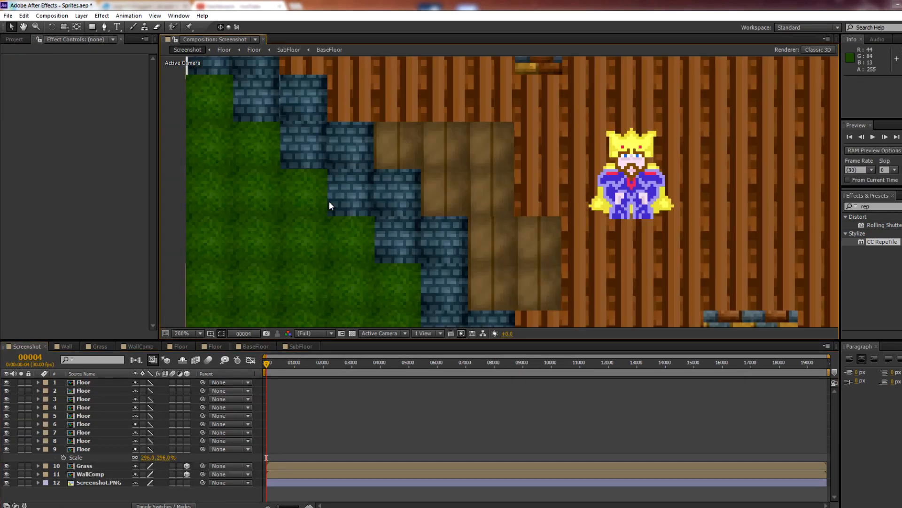
{"action": "scroll", "coordinate": [374, 219], "scroll_direction": "up", "scroll_amount": 2}
{"action": "left_click", "coordinate": [256, 346]}
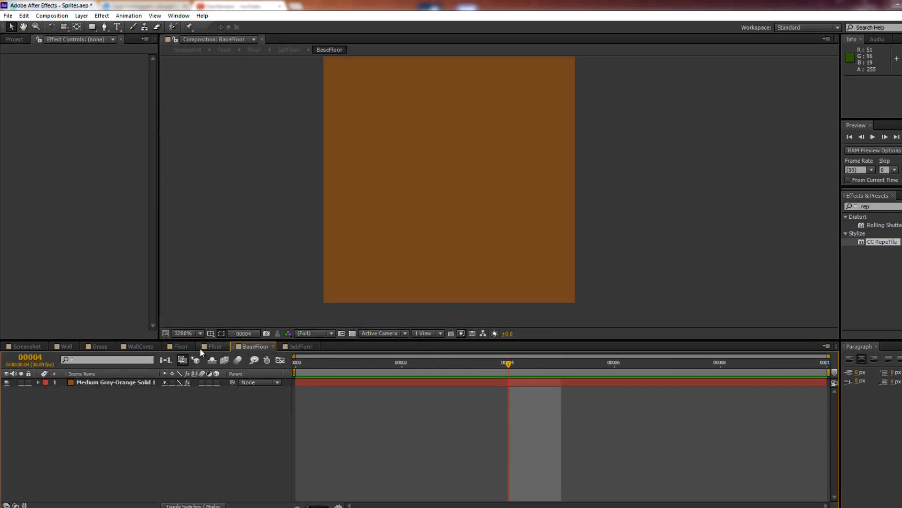
Set the Light's color in the Floor composition to the paler blue D1ECFF.
{"action": "left_click", "coordinate": [201, 348]}
{"action": "left_click", "coordinate": [177, 347]}
{"action": "left_click", "coordinate": [209, 346]}
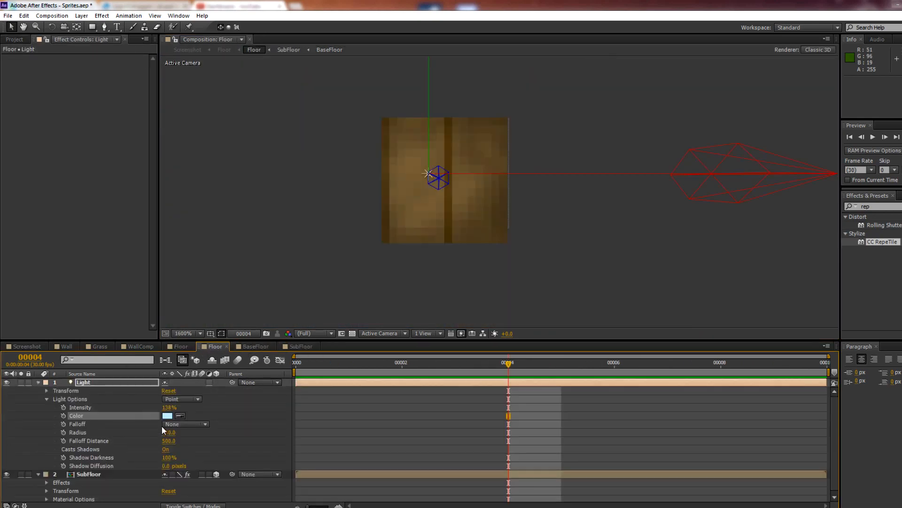
{"action": "left_click", "coordinate": [167, 416]}
{"action": "left_click", "coordinate": [375, 220]}
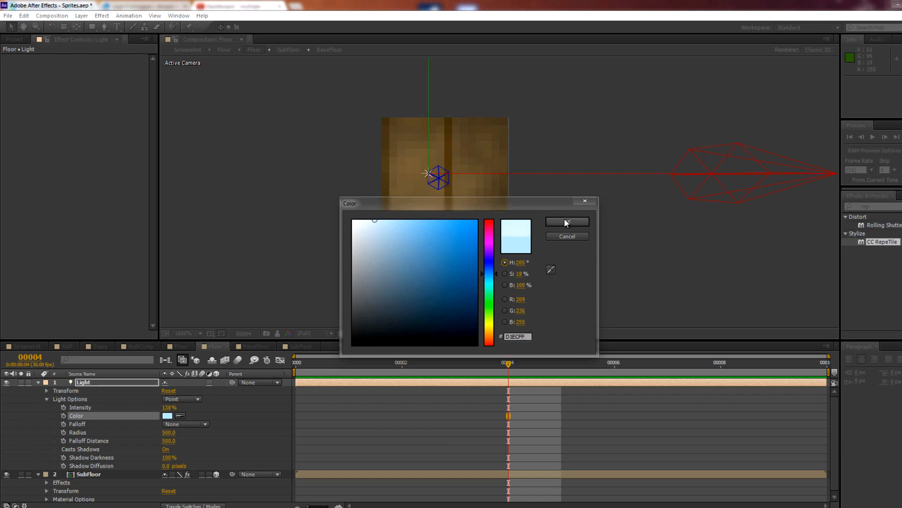
{"action": "left_click", "coordinate": [559, 221]}
{"action": "scroll", "coordinate": [300, 235], "scroll_direction": "down", "scroll_amount": 1}
{"action": "left_click", "coordinate": [300, 236]}
{"action": "scroll", "coordinate": [334, 209], "scroll_direction": "up", "scroll_amount": 2}
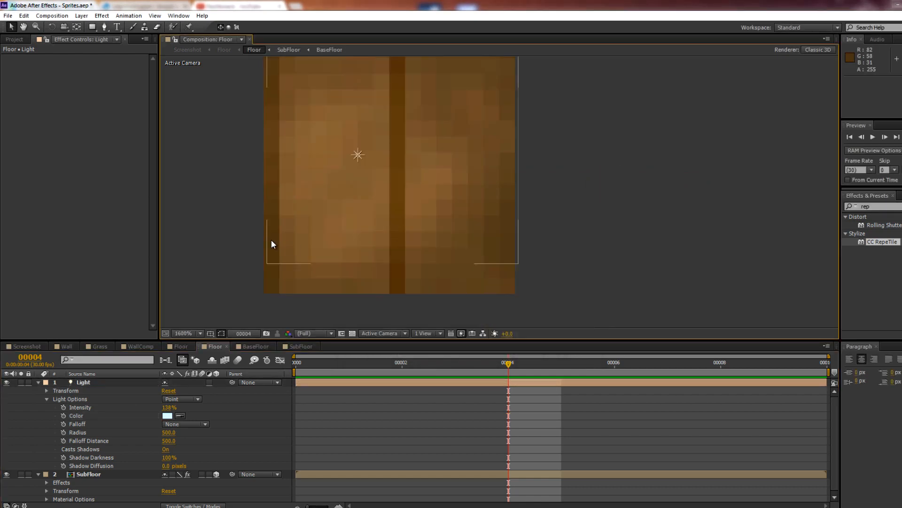
{"action": "scroll", "coordinate": [331, 254], "scroll_direction": "down", "scroll_amount": 1}
Examine the lit floor tiles and the brick tiles against the wall in the Screenshot composition.
{"action": "left_click", "coordinate": [23, 345]}
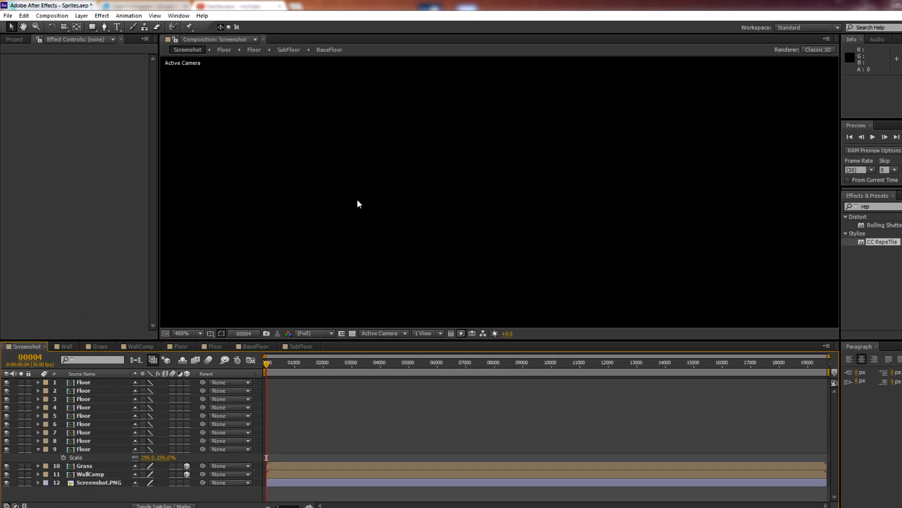
{"action": "scroll", "coordinate": [376, 225], "scroll_direction": "down", "scroll_amount": 2}
{"action": "left_click_drag", "start_coordinate": [447, 129], "coordinate": [452, 168]}
{"action": "scroll", "coordinate": [452, 168], "scroll_direction": "up", "scroll_amount": 3}
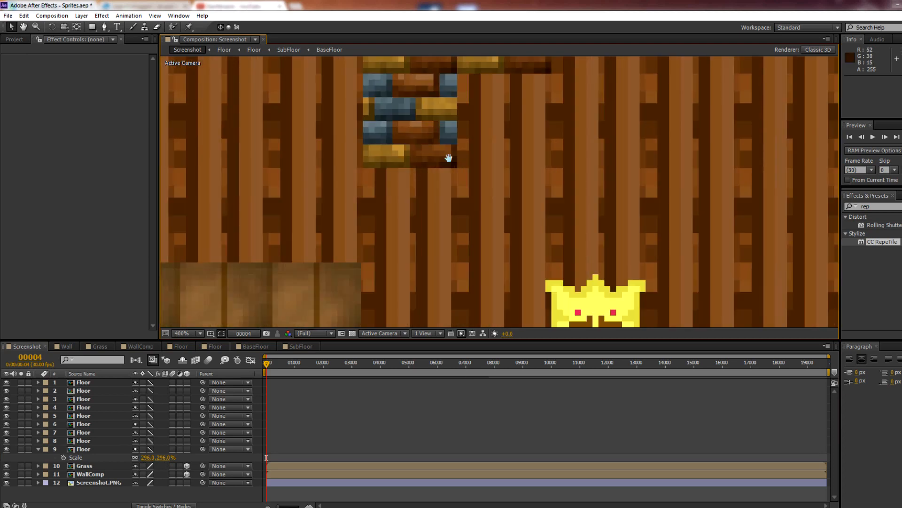
{"action": "scroll", "coordinate": [487, 153], "scroll_direction": "down", "scroll_amount": 1}
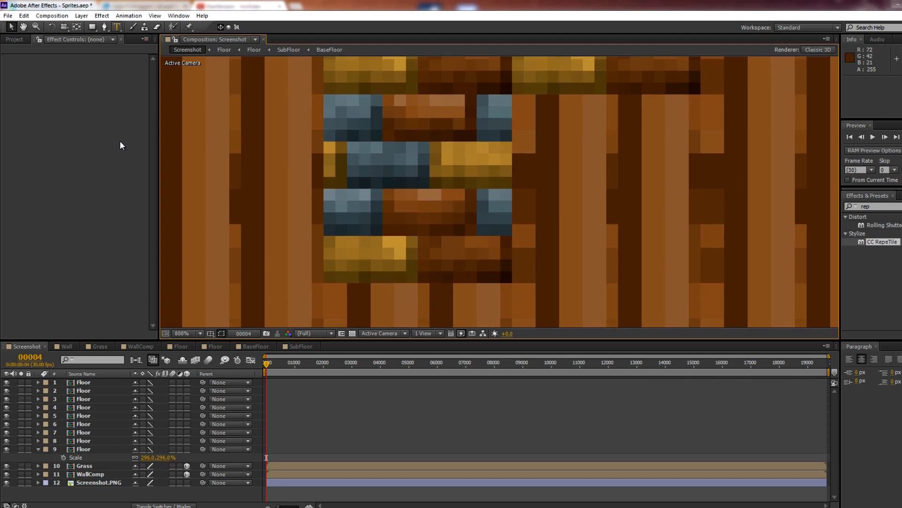
{"action": "left_click_drag", "start_coordinate": [319, 179], "coordinate": [301, 192]}
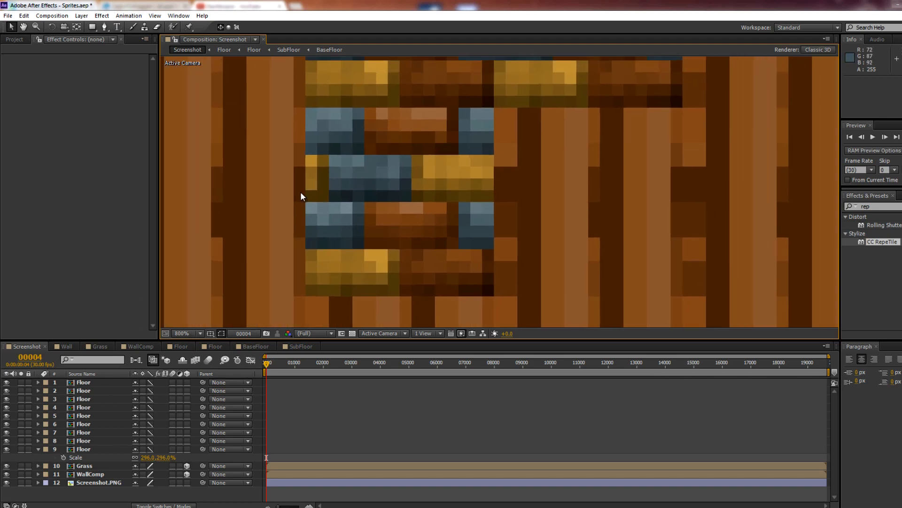
{"action": "left_click_drag", "start_coordinate": [371, 241], "coordinate": [398, 215]}
{"action": "left_click_drag", "start_coordinate": [381, 285], "coordinate": [426, 166]}
{"action": "left_click_drag", "start_coordinate": [284, 193], "coordinate": [286, 157]}
{"action": "left_click_drag", "start_coordinate": [399, 207], "coordinate": [382, 193]}
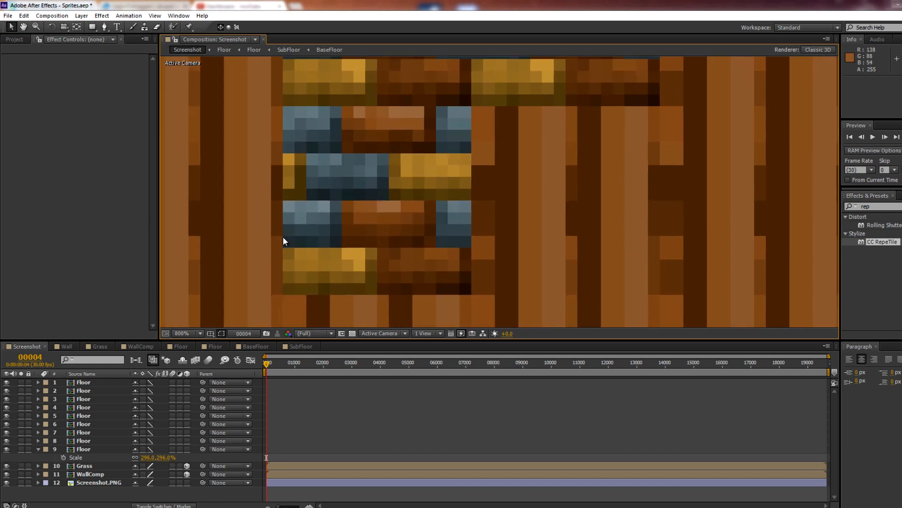
Create a new composition 16 px wide and 16 px high.
{"action": "left_click", "coordinate": [16, 40]}
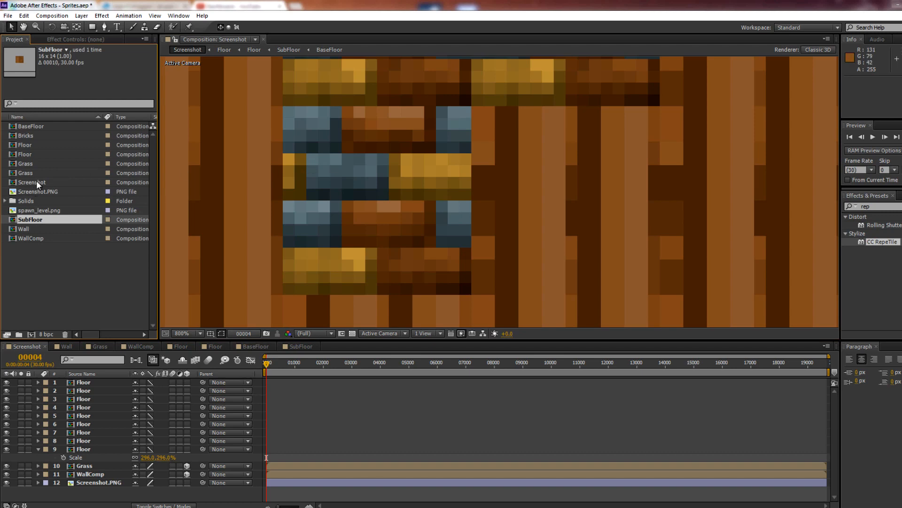
{"action": "left_click", "coordinate": [51, 15]}
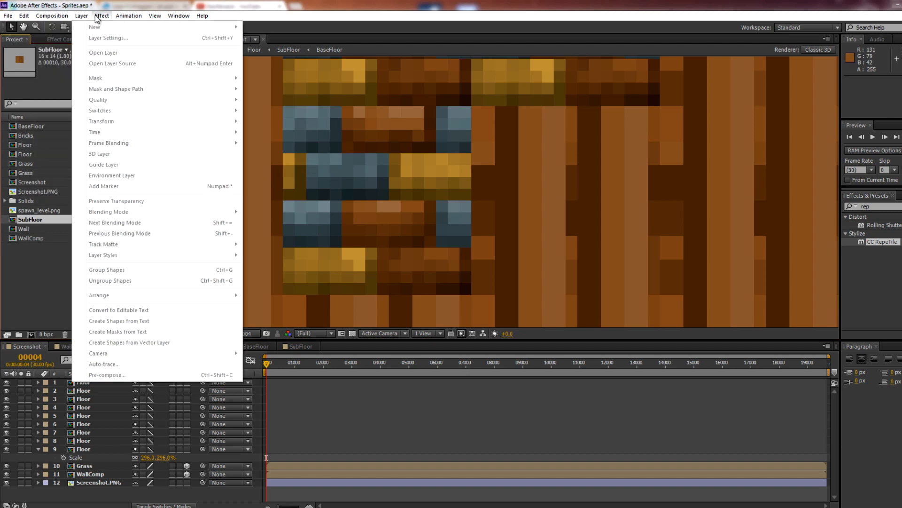
{"action": "left_click", "coordinate": [73, 27]}
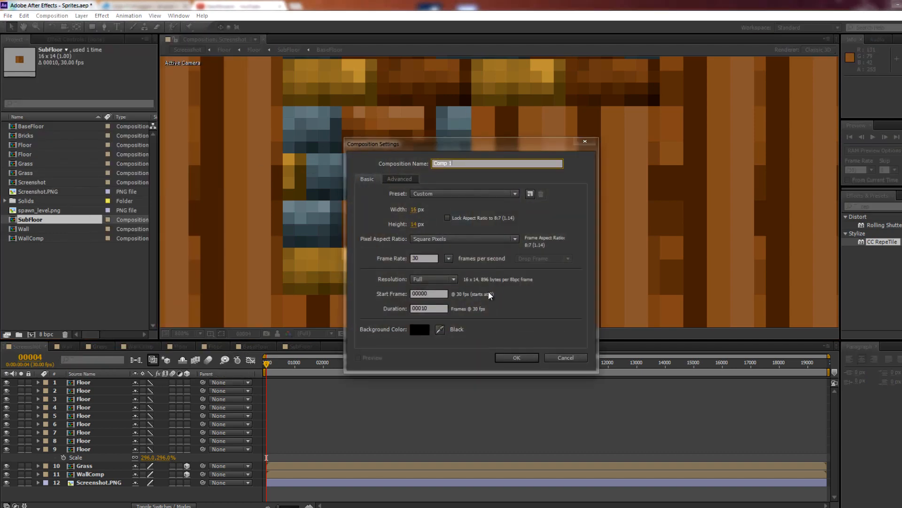
{"action": "left_click", "coordinate": [413, 224]}
{"action": "type", "text": "16"}
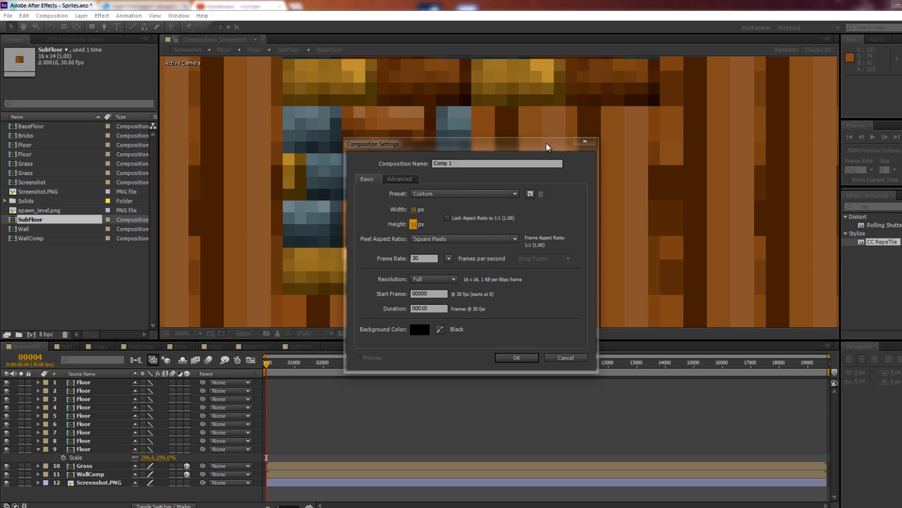
{"action": "left_click", "coordinate": [513, 358]}
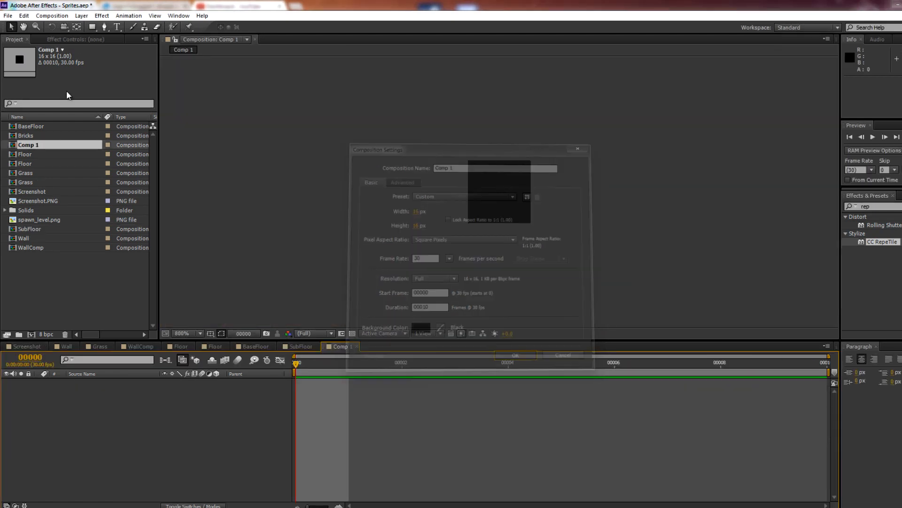
Add spawn_level.png to Comp 1 with draft quality and position it at 24, -8 so the brick tile fills the frame.
{"action": "key", "text": "period"}
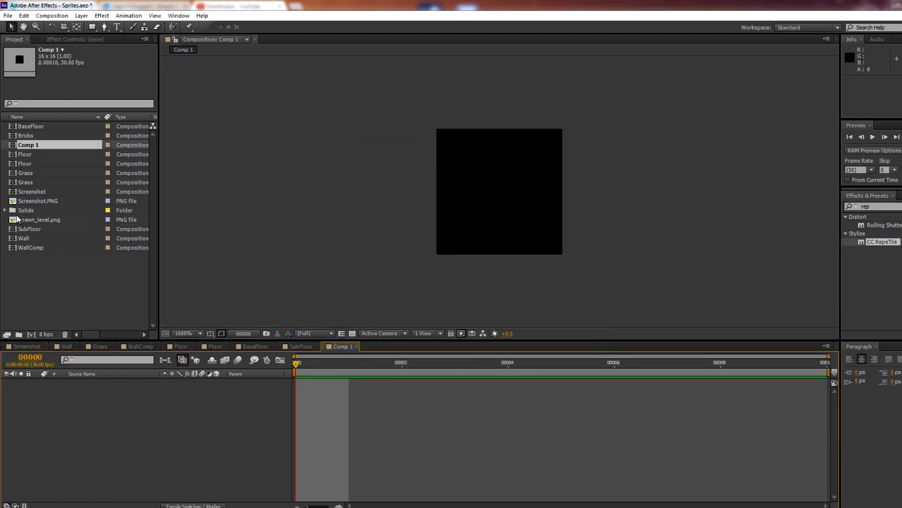
{"action": "left_click_drag", "start_coordinate": [40, 219], "coordinate": [92, 410]}
{"action": "scroll", "coordinate": [461, 191], "scroll_direction": "up", "scroll_amount": 1}
{"action": "left_click_drag", "start_coordinate": [401, 112], "coordinate": [636, 143]}
{"action": "scroll", "coordinate": [619, 266], "scroll_direction": "down", "scroll_amount": 2}
{"action": "scroll", "coordinate": [508, 179], "scroll_direction": "up", "scroll_amount": 2}
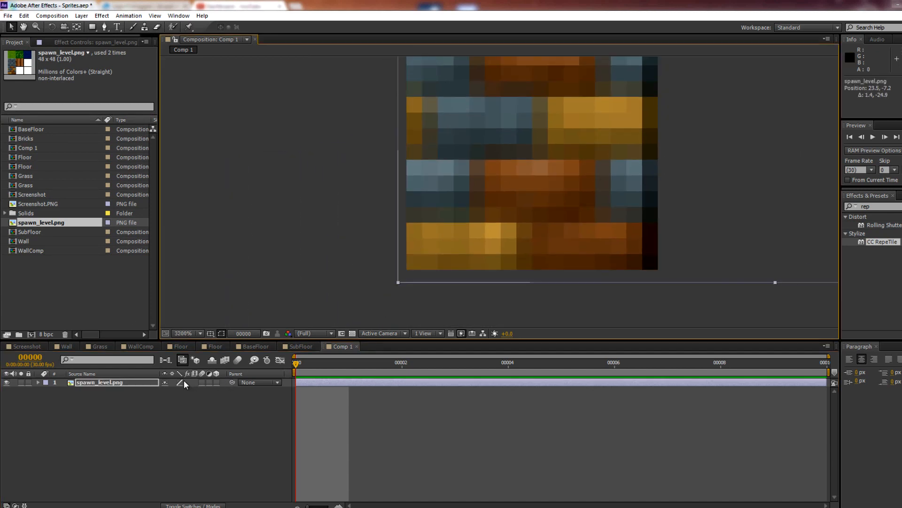
{"action": "left_click", "coordinate": [180, 382]}
{"action": "left_click_drag", "start_coordinate": [317, 256], "coordinate": [204, 298]}
{"action": "left_click_drag", "start_coordinate": [391, 203], "coordinate": [409, 192]}
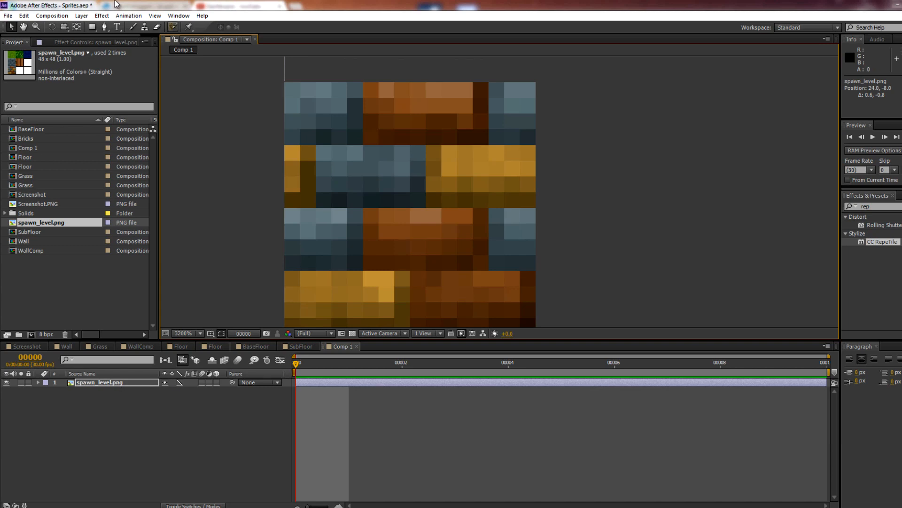
Make spawn_level.png a 3D layer and add a very pale blue point light at about 8.7, 7.3, -10.7.
{"action": "left_click", "coordinate": [217, 382]}
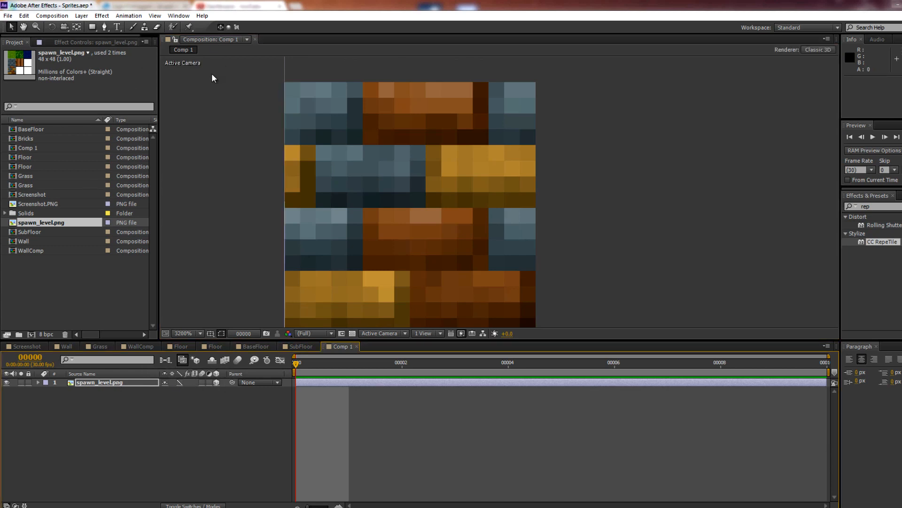
{"action": "left_click", "coordinate": [127, 17]}
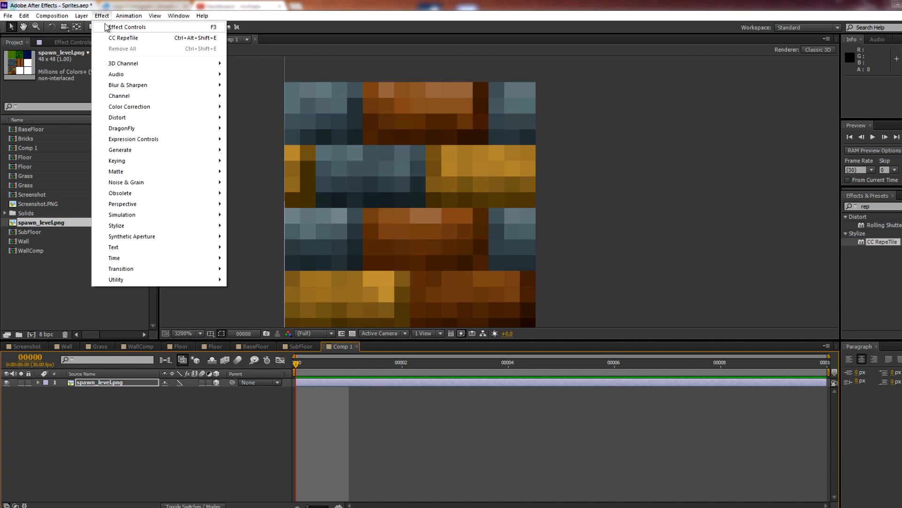
{"action": "left_click", "coordinate": [83, 16]}
{"action": "left_click", "coordinate": [101, 26]}
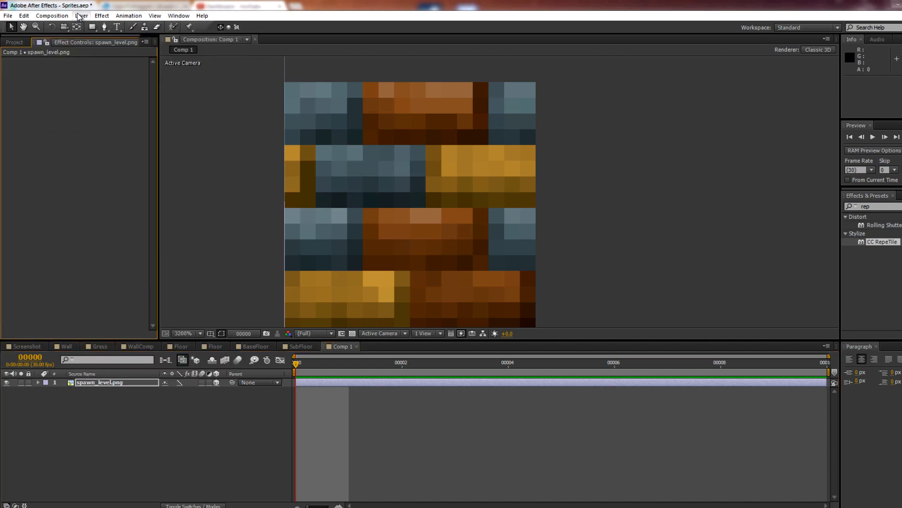
{"action": "left_click", "coordinate": [81, 16]}
{"action": "mouse_move", "coordinate": [94, 24]}
{"action": "left_click", "coordinate": [256, 47]}
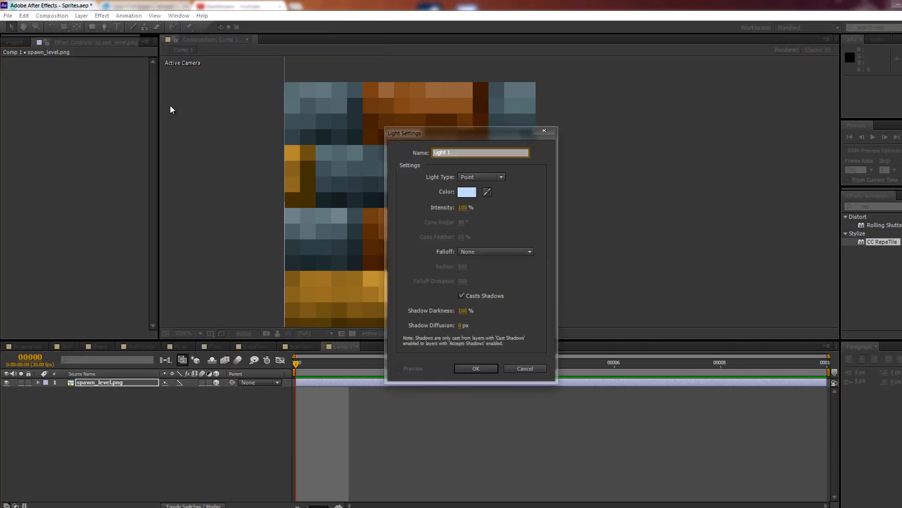
{"action": "left_click", "coordinate": [470, 195]}
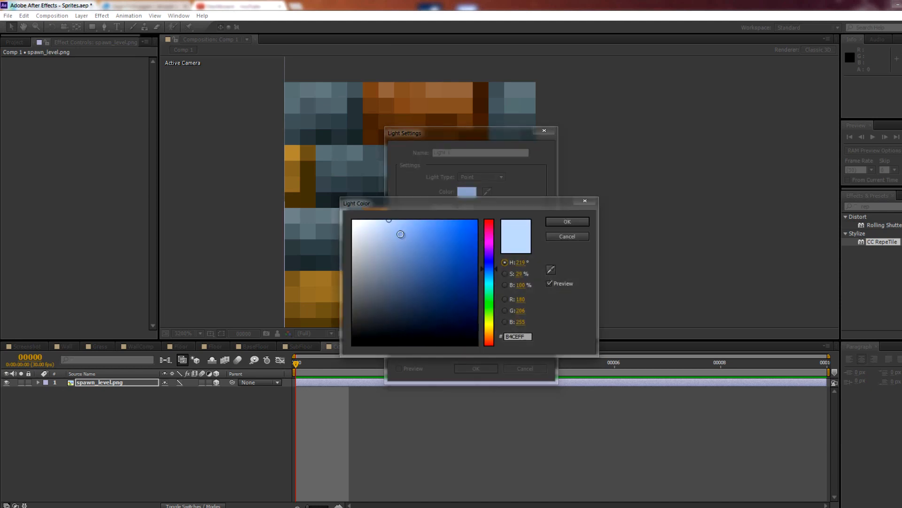
{"action": "left_click", "coordinate": [567, 221]}
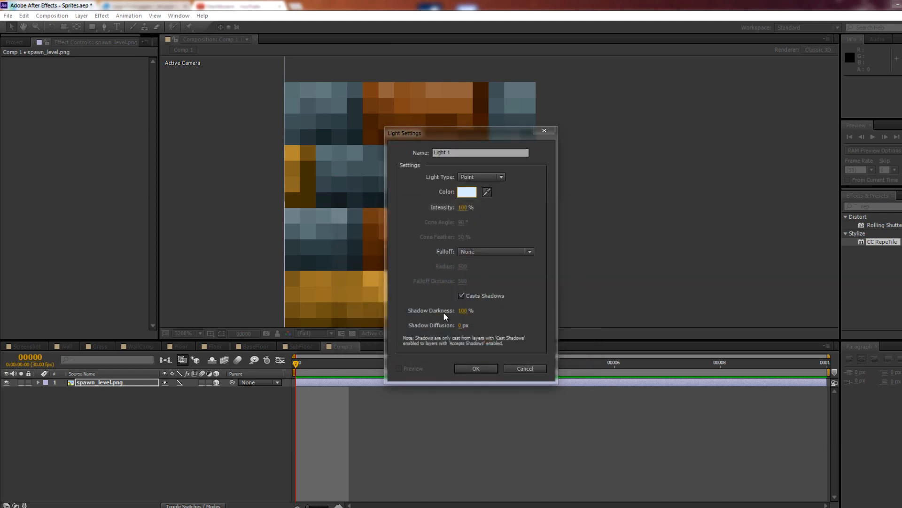
{"action": "left_click", "coordinate": [476, 368]}
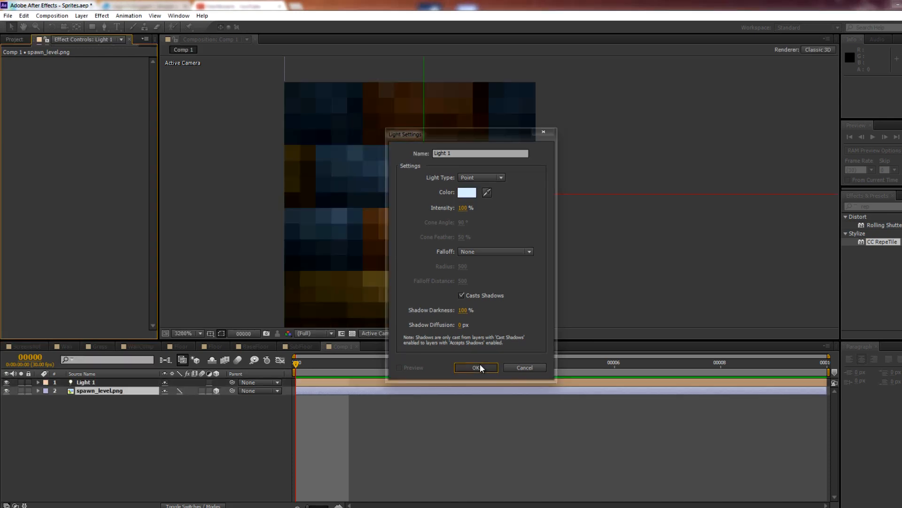
{"action": "left_click_drag", "start_coordinate": [414, 208], "coordinate": [428, 105]}
{"action": "scroll", "coordinate": [423, 141], "scroll_direction": "down", "scroll_amount": 2}
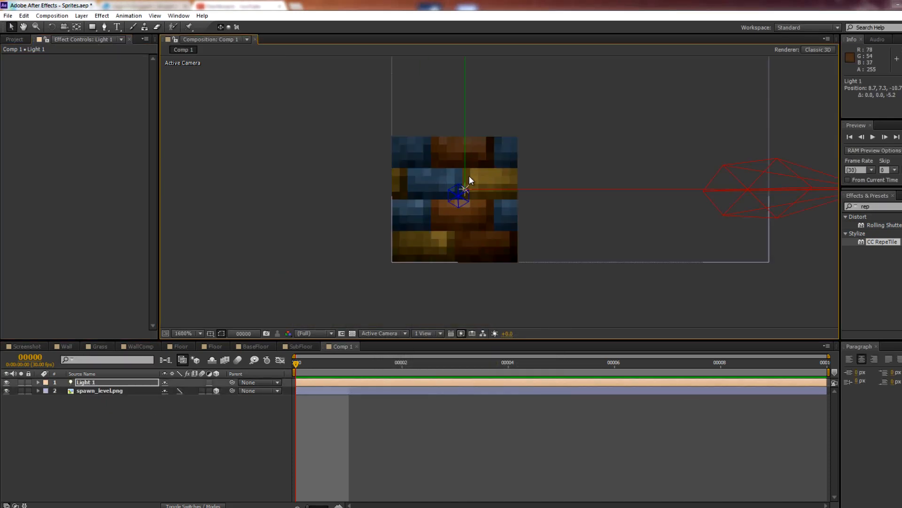
Find Comp 1 among the project items and add it to the Screenshot composition over the brick tiles.
{"action": "left_click", "coordinate": [23, 346]}
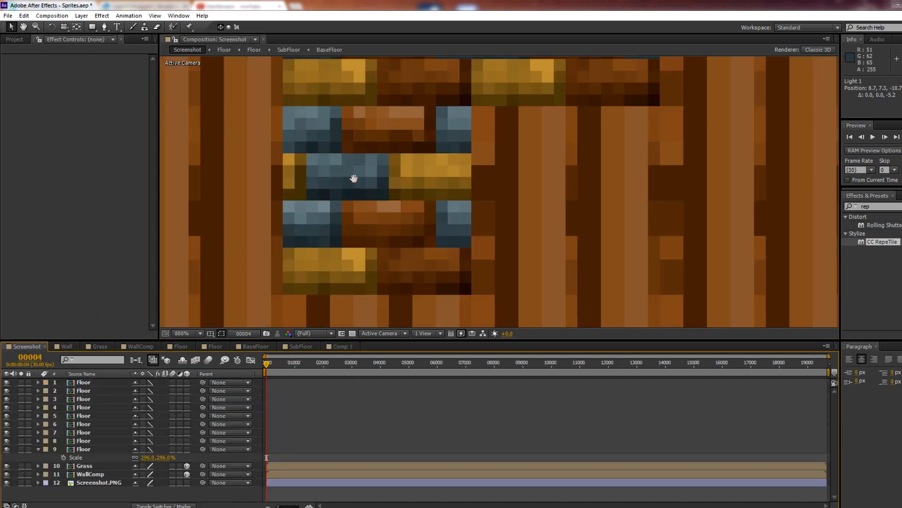
{"action": "left_click", "coordinate": [15, 40]}
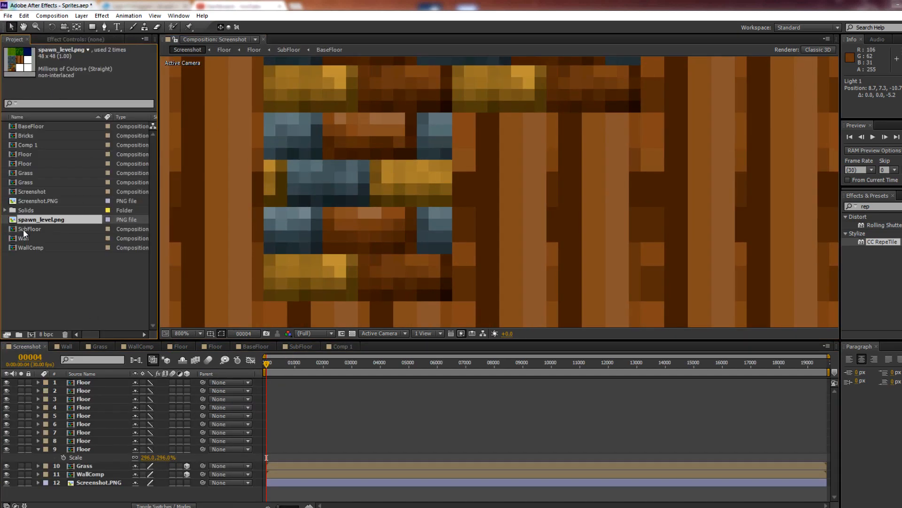
{"action": "left_click", "coordinate": [13, 193]}
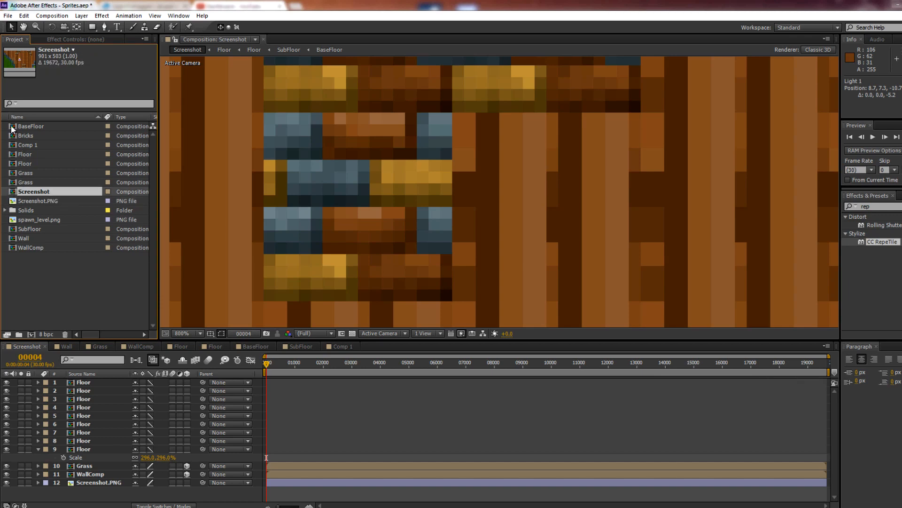
{"action": "left_click", "coordinate": [15, 136]}
{"action": "left_click", "coordinate": [16, 145]}
{"action": "left_click", "coordinate": [16, 155]}
{"action": "left_click", "coordinate": [16, 164]}
{"action": "left_click", "coordinate": [16, 173]}
{"action": "left_click", "coordinate": [16, 173]}
{"action": "left_click", "coordinate": [14, 183]}
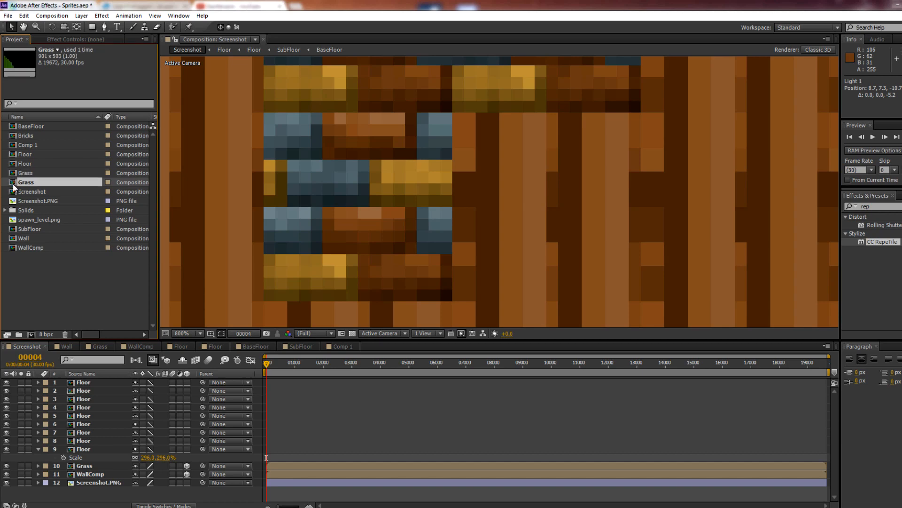
{"action": "left_click", "coordinate": [15, 192]}
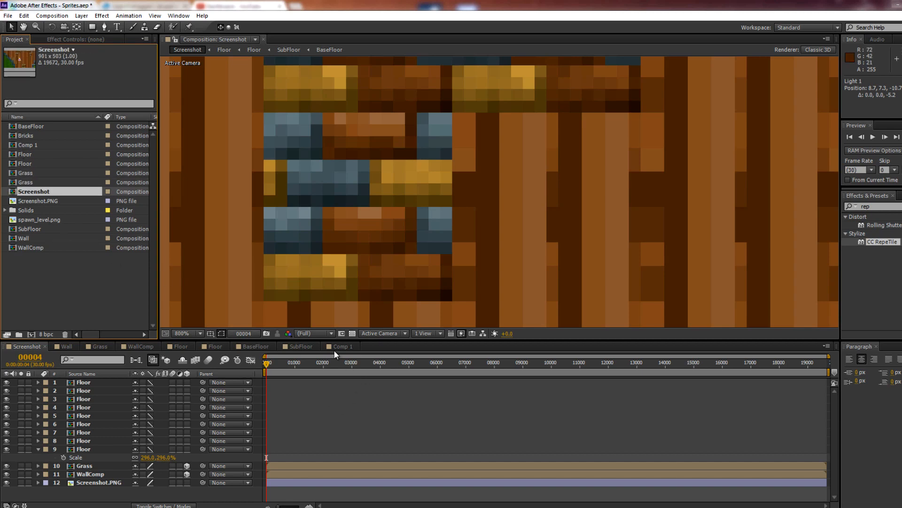
{"action": "left_click_drag", "start_coordinate": [16, 145], "coordinate": [371, 203]}
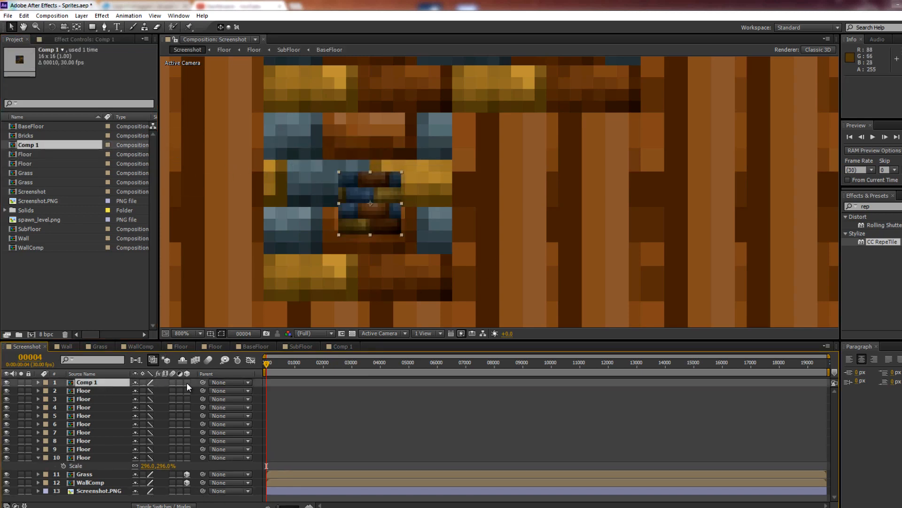
Set Comp 1 to draft quality and align its upper-left corner with that of the brick tile.
{"action": "left_click_drag", "start_coordinate": [365, 210], "coordinate": [296, 151]}
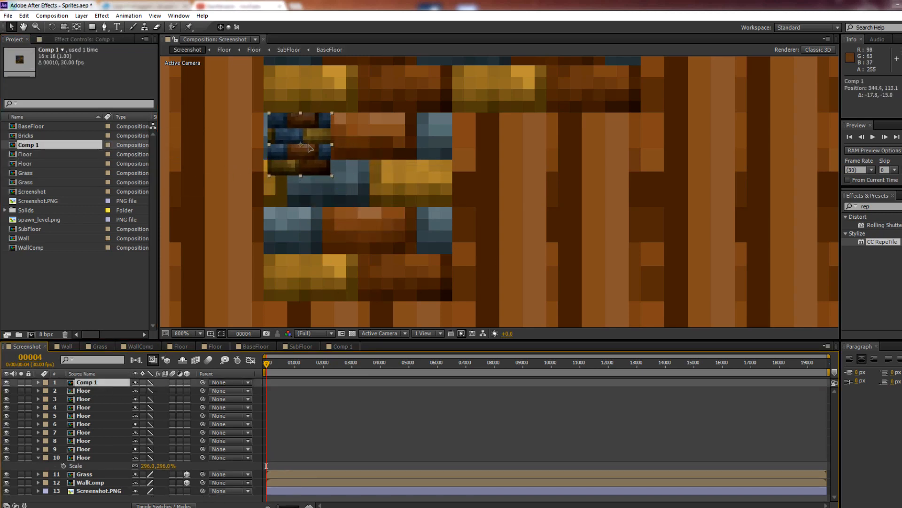
{"action": "scroll", "coordinate": [429, 193], "scroll_direction": "up", "scroll_amount": 1}
{"action": "left_click_drag", "start_coordinate": [341, 186], "coordinate": [368, 192]}
{"action": "scroll", "coordinate": [528, 233], "scroll_direction": "up", "scroll_amount": 1}
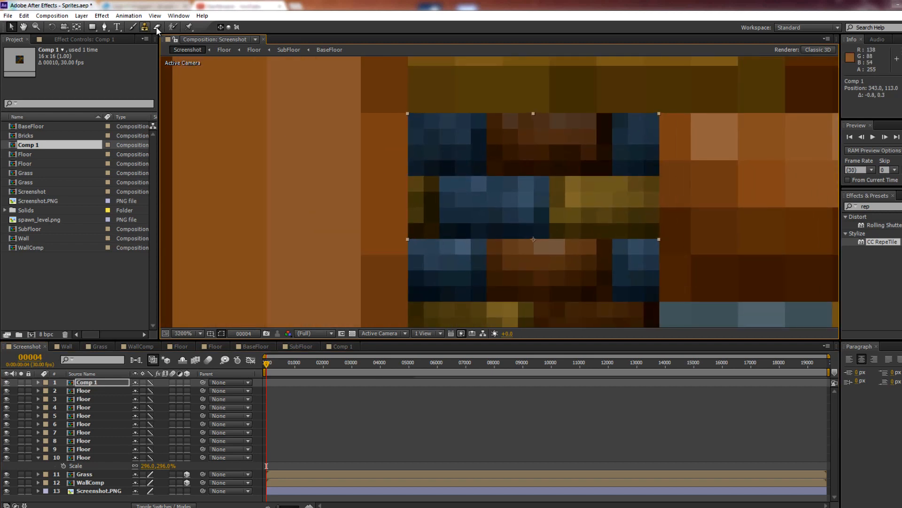
Move Comp 1's anchor point to its upper-left corner and scale the layer to 298% to cover the brick tile.
{"action": "left_click", "coordinate": [77, 27]}
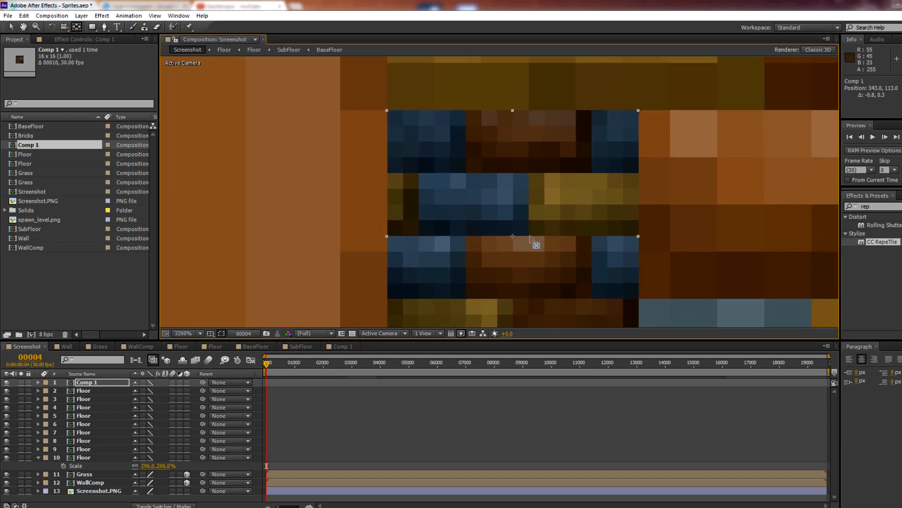
{"action": "left_click_drag", "start_coordinate": [513, 236], "coordinate": [481, 174]}
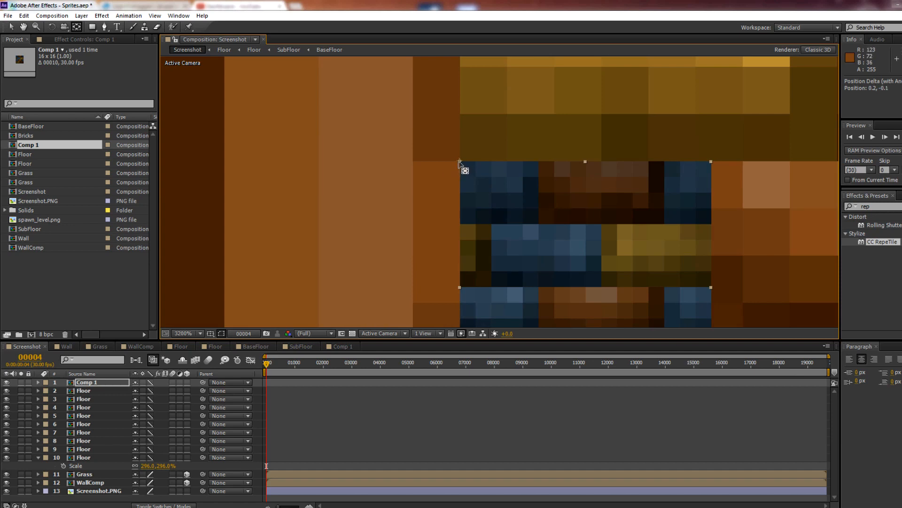
{"action": "scroll", "coordinate": [460, 163], "scroll_direction": "down", "scroll_amount": 2}
{"action": "left_click_drag", "start_coordinate": [536, 277], "coordinate": [437, 235]}
{"action": "key", "text": "s"}
{"action": "left_click_drag", "start_coordinate": [165, 396], "coordinate": [278, 405]}
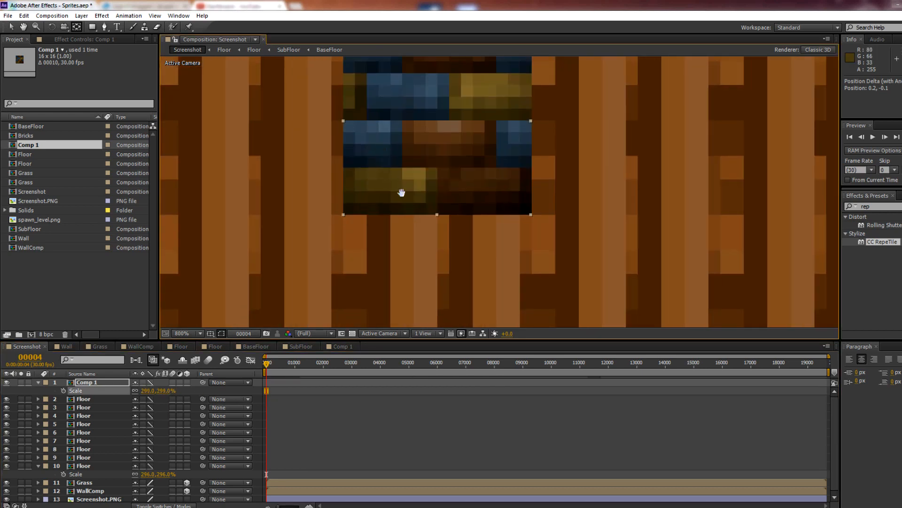
Deselect Comp 1 and examine the lit brick and wooden floor tiles against the surrounding tiles in the Screenshot composition.
{"action": "scroll", "coordinate": [455, 187], "scroll_direction": "down", "scroll_amount": 3}
{"action": "scroll", "coordinate": [481, 176], "scroll_direction": "down", "scroll_amount": 1}
{"action": "left_click", "coordinate": [255, 196]}
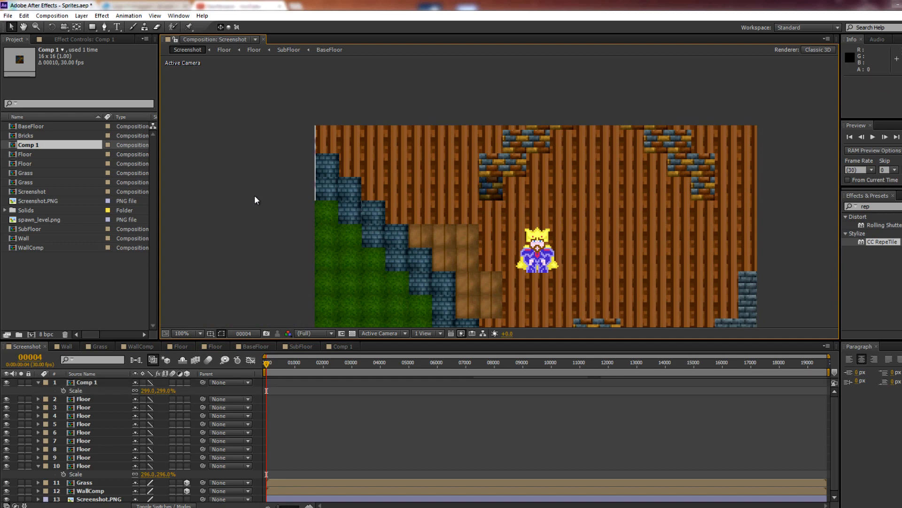
{"action": "scroll", "coordinate": [457, 206], "scroll_direction": "up", "scroll_amount": 1}
{"action": "mouse_move", "coordinate": [483, 187]}
{"action": "left_mouse_down"}
{"action": "mouse_move", "coordinate": [484, 134]}
{"action": "mouse_move", "coordinate": [466, 210]}
{"action": "mouse_move", "coordinate": [479, 154]}
{"action": "mouse_move", "coordinate": [493, 163]}
{"action": "left_mouse_up"}
{"action": "scroll", "coordinate": [481, 160], "scroll_direction": "up", "scroll_amount": 1}
{"action": "left_click_drag", "start_coordinate": [395, 305], "coordinate": [397, 230]}
{"action": "mouse_move", "coordinate": [469, 176]}
{"action": "left_mouse_down"}
{"action": "mouse_move", "coordinate": [598, 60]}
{"action": "mouse_move", "coordinate": [441, 195]}
{"action": "mouse_move", "coordinate": [372, 280]}
{"action": "left_mouse_up"}
{"action": "mouse_move", "coordinate": [467, 87]}
{"action": "left_mouse_down"}
{"action": "mouse_move", "coordinate": [425, 188]}
{"action": "mouse_move", "coordinate": [404, 164]}
{"action": "mouse_move", "coordinate": [443, 258]}
{"action": "mouse_move", "coordinate": [419, 185]}
{"action": "mouse_move", "coordinate": [528, 83]}
{"action": "left_mouse_up"}
{"action": "scroll", "coordinate": [466, 162], "scroll_direction": "up", "scroll_amount": 1}
{"action": "left_click_drag", "start_coordinate": [362, 255], "coordinate": [519, 136]}
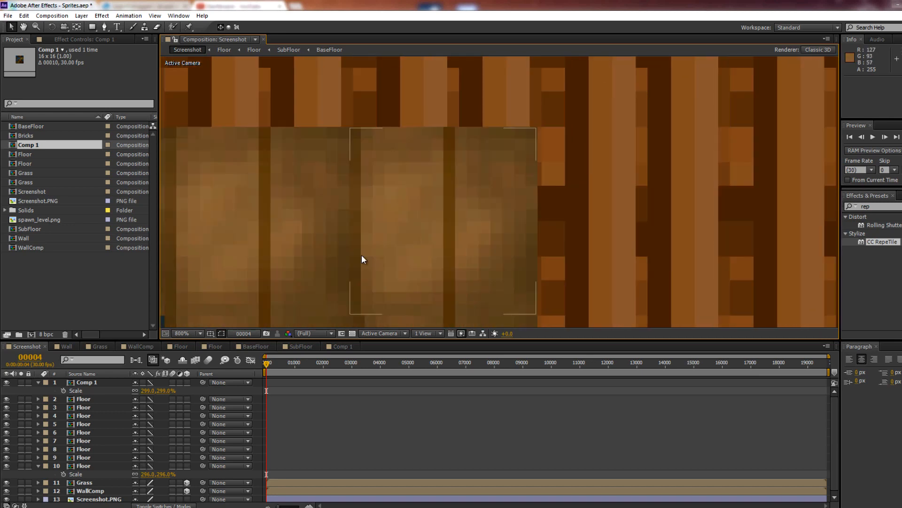
{"action": "scroll", "coordinate": [362, 255], "scroll_direction": "down", "scroll_amount": 2}
{"action": "scroll", "coordinate": [412, 185], "scroll_direction": "up", "scroll_amount": 1}
{"action": "left_click_drag", "start_coordinate": [412, 184], "coordinate": [371, 227]}
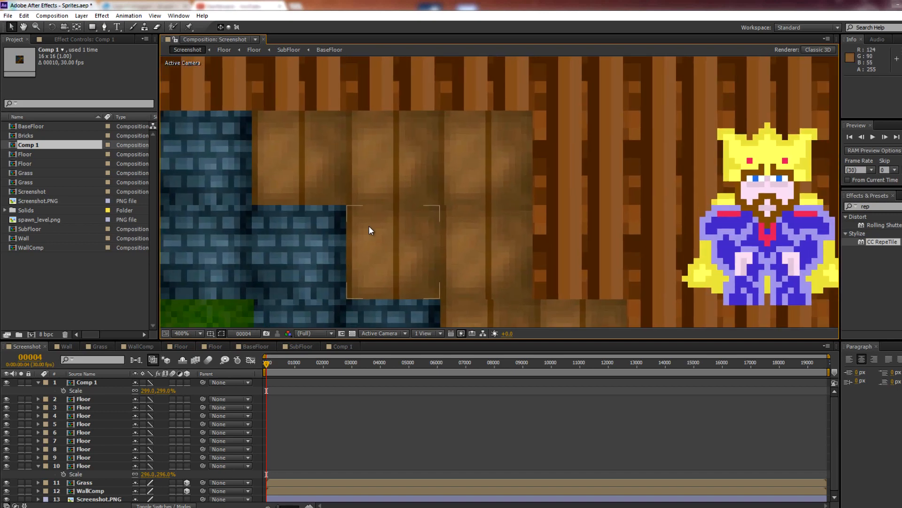
{"action": "scroll", "coordinate": [290, 277], "scroll_direction": "down", "scroll_amount": 1}
{"action": "left_click_drag", "start_coordinate": [507, 193], "coordinate": [421, 319]}
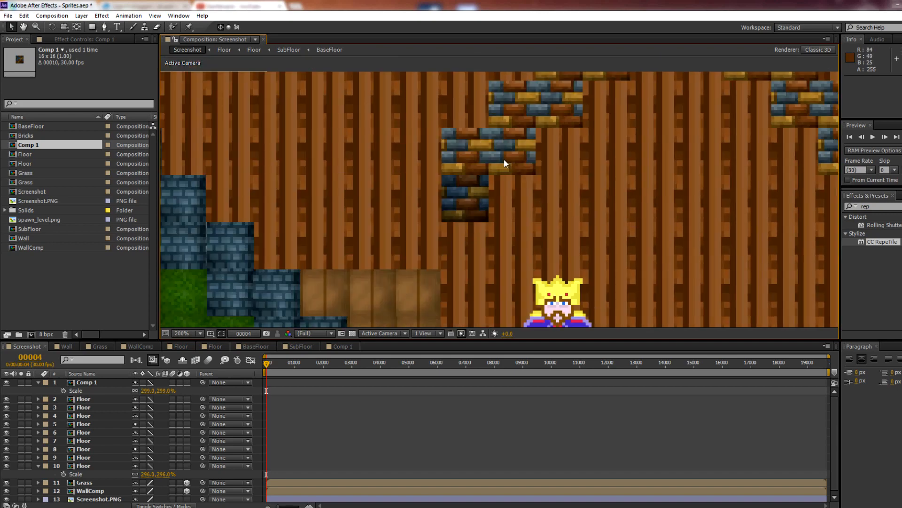
{"action": "scroll", "coordinate": [504, 186], "scroll_direction": "up", "scroll_amount": 2}
{"action": "left_click_drag", "start_coordinate": [406, 255], "coordinate": [473, 135]}
{"action": "left_click_drag", "start_coordinate": [432, 232], "coordinate": [540, 137]}
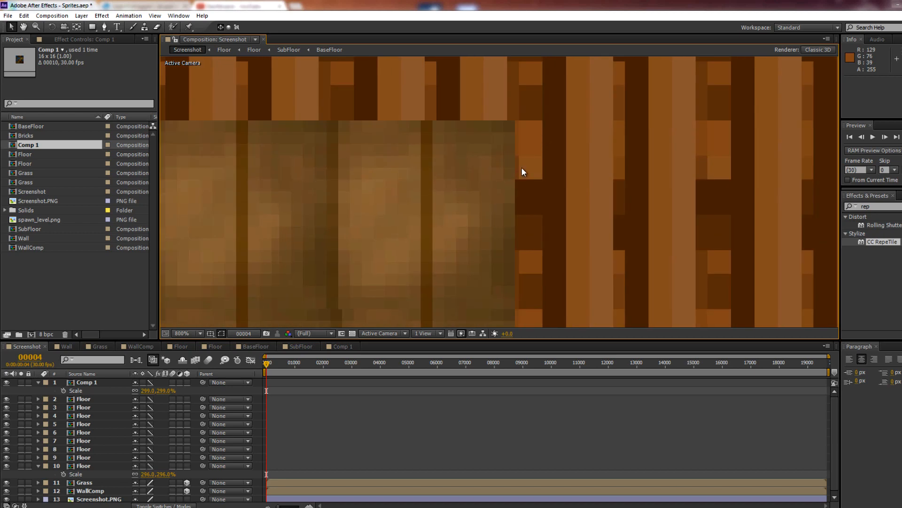
{"action": "scroll", "coordinate": [511, 212], "scroll_direction": "down", "scroll_amount": 1}
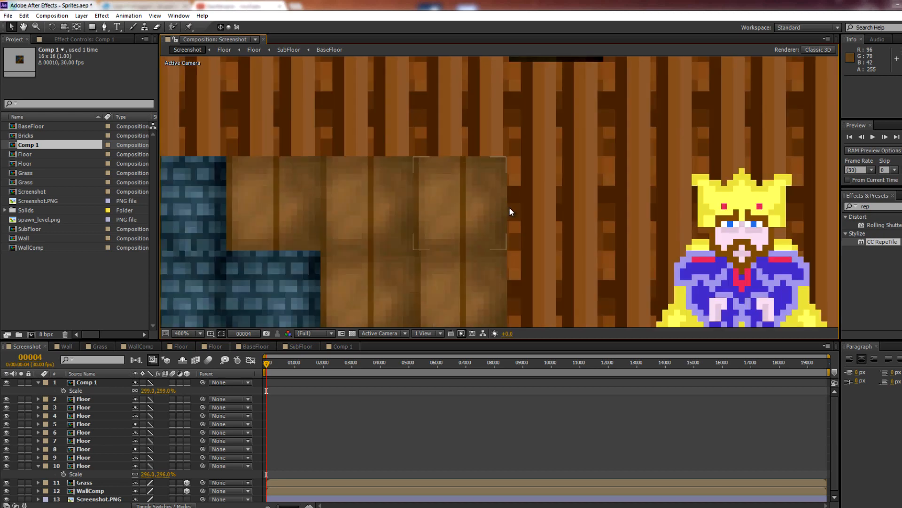
In the SubFloor composition, raise the BaseFloor layer's Fractal Noise contrast to 381 and check the floor tiles in Screenshot.
{"action": "left_click", "coordinate": [282, 348]}
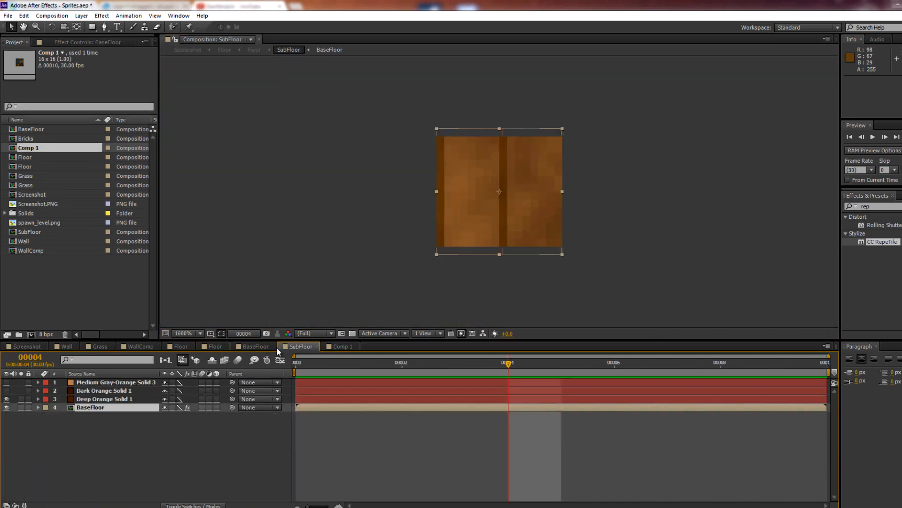
{"action": "left_click", "coordinate": [98, 401]}
{"action": "left_click", "coordinate": [97, 407]}
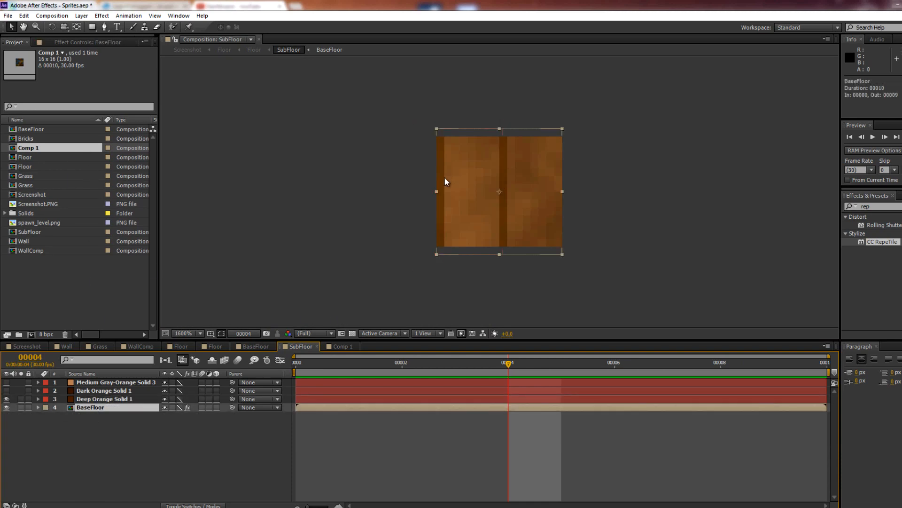
{"action": "left_click", "coordinate": [65, 41]}
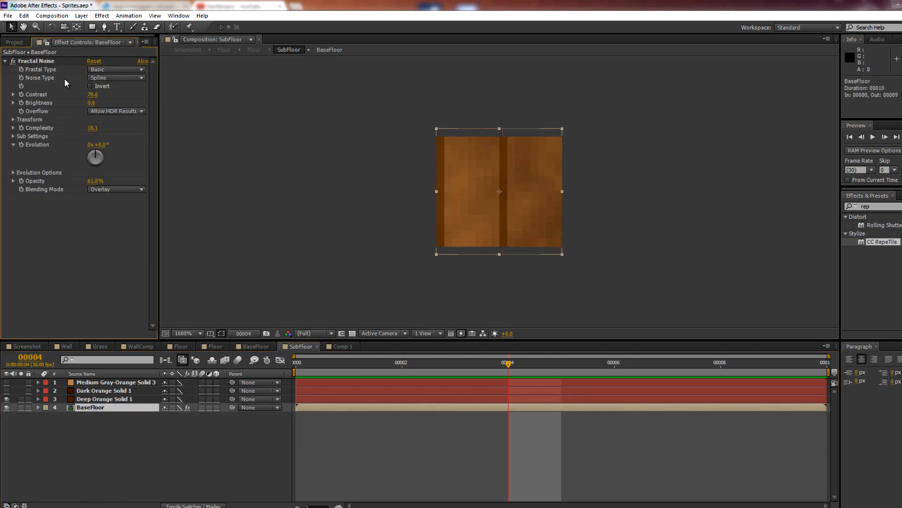
{"action": "left_click_drag", "start_coordinate": [94, 98], "coordinate": [240, 92]}
{"action": "left_click", "coordinate": [27, 346]}
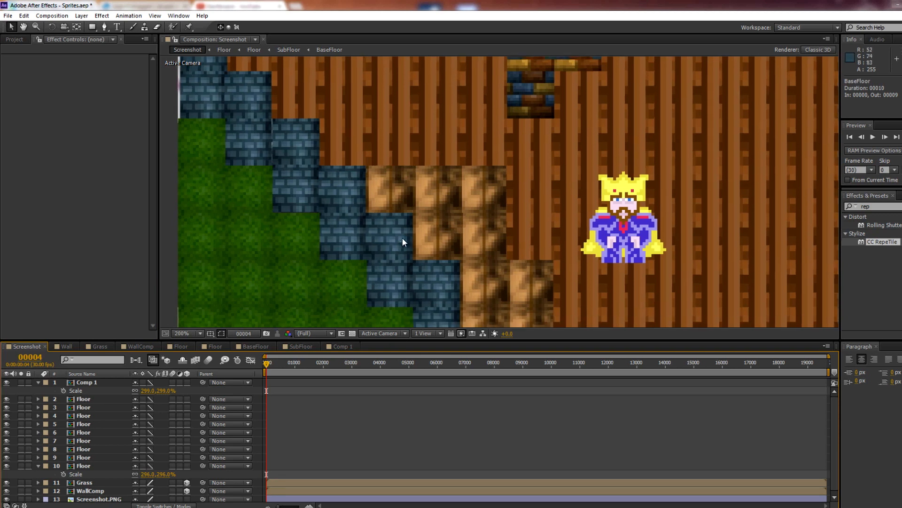
{"action": "scroll", "coordinate": [390, 206], "scroll_direction": "up", "scroll_amount": 2}
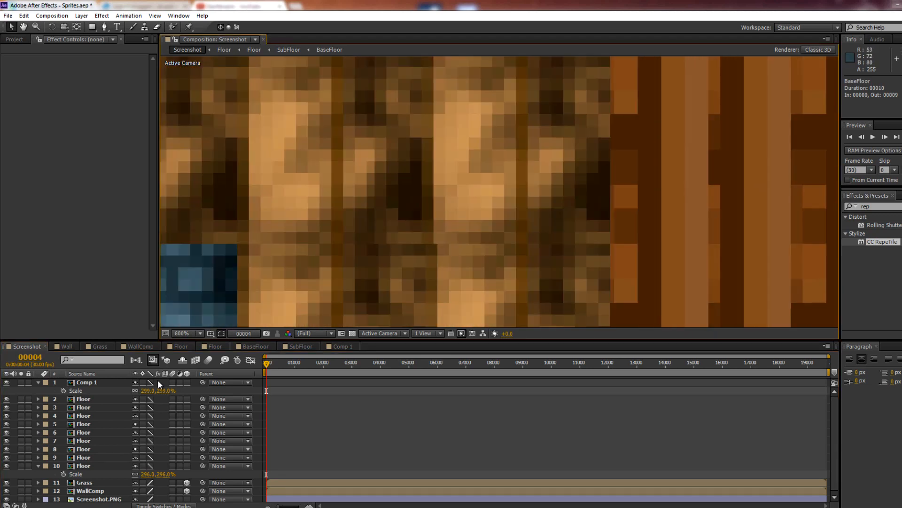
Lower the intensity of the point light in the Floor composition to about 89%.
{"action": "left_click", "coordinate": [289, 347]}
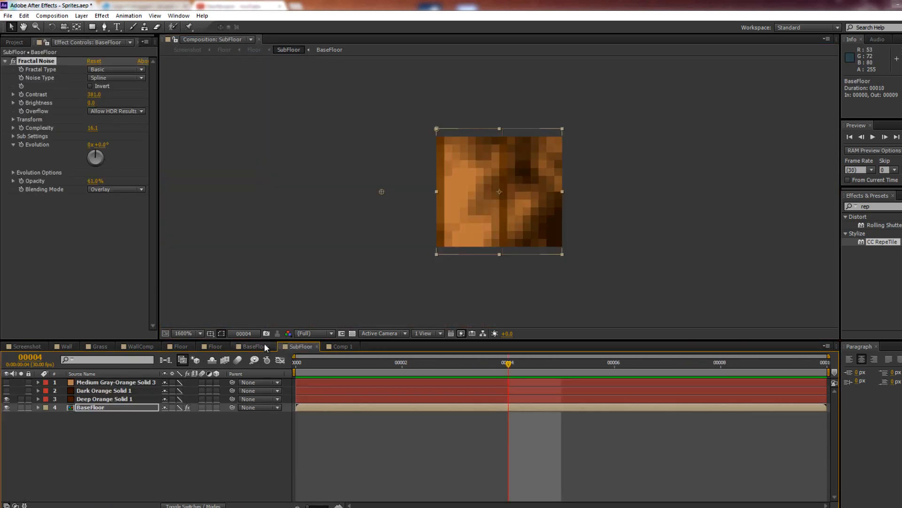
{"action": "left_click", "coordinate": [249, 343]}
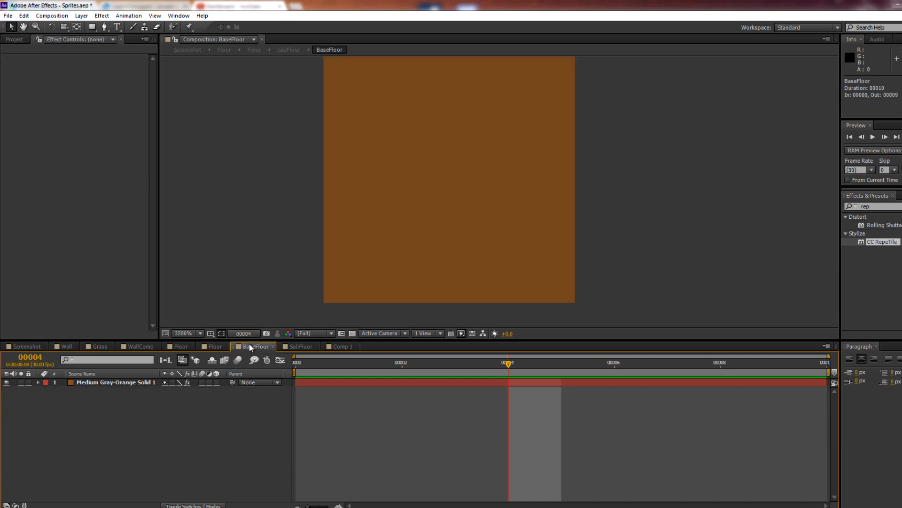
{"action": "left_click", "coordinate": [216, 346]}
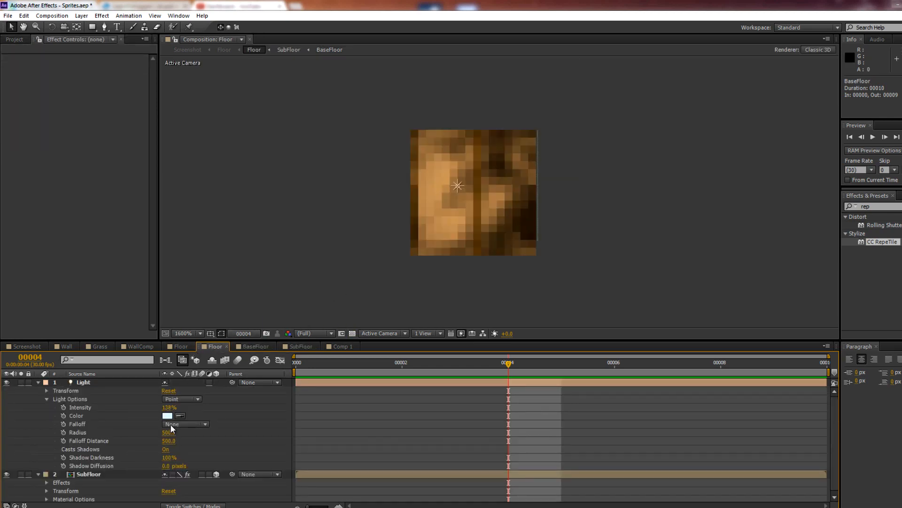
{"action": "left_click_drag", "start_coordinate": [168, 407], "coordinate": [137, 408]}
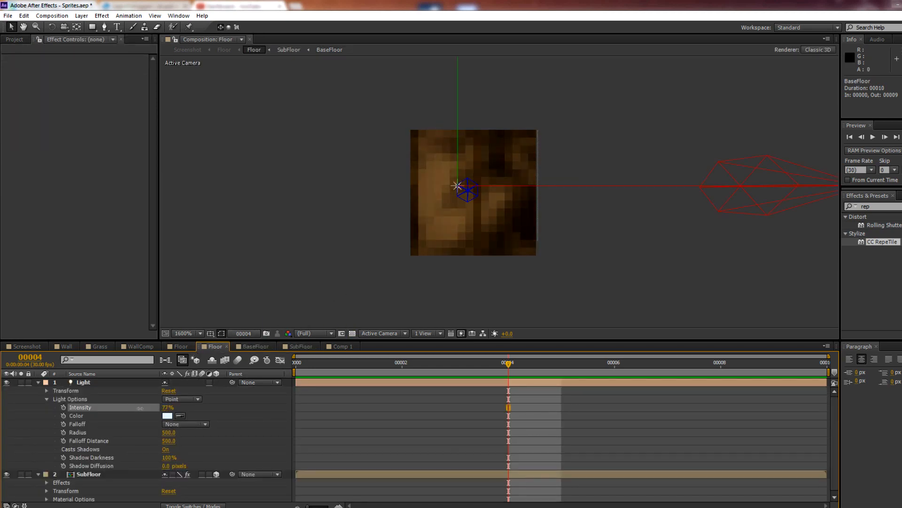
{"action": "scroll", "coordinate": [99, 460], "scroll_direction": "down", "scroll_amount": 1}
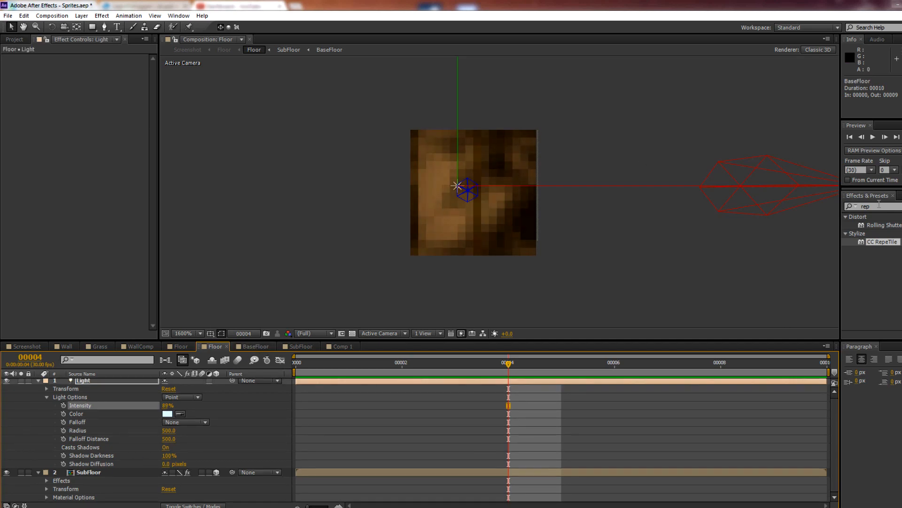
Change the Floor composition's light color to near-white and check the relit floor tiles in the Screenshot composition.
{"action": "left_click", "coordinate": [249, 346]}
{"action": "left_click", "coordinate": [276, 344]}
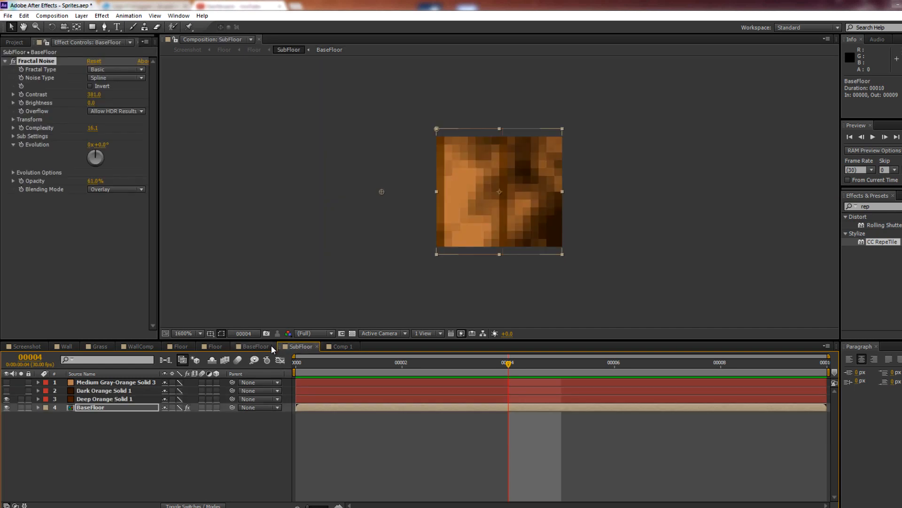
{"action": "left_click", "coordinate": [210, 346]}
{"action": "left_click", "coordinate": [298, 345]}
{"action": "left_click", "coordinate": [231, 346]}
{"action": "left_click", "coordinate": [210, 346]}
{"action": "left_click", "coordinate": [168, 414]}
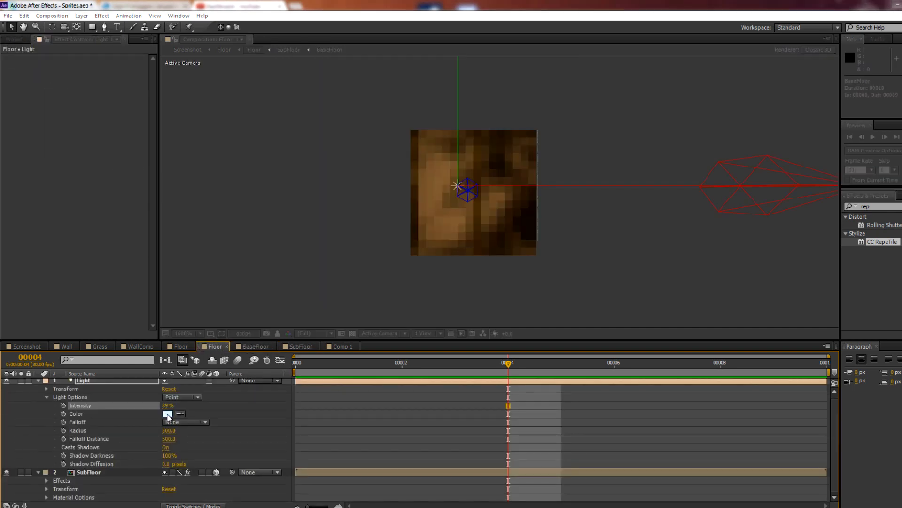
{"action": "left_click", "coordinate": [354, 221]}
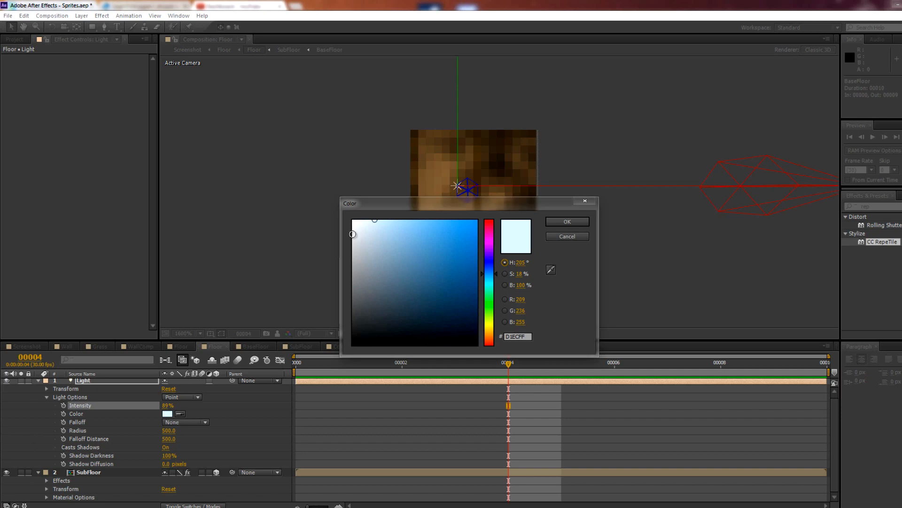
{"action": "left_click", "coordinate": [568, 222]}
{"action": "left_click", "coordinate": [28, 346]}
{"action": "scroll", "coordinate": [420, 226], "scroll_direction": "down", "scroll_amount": 6}
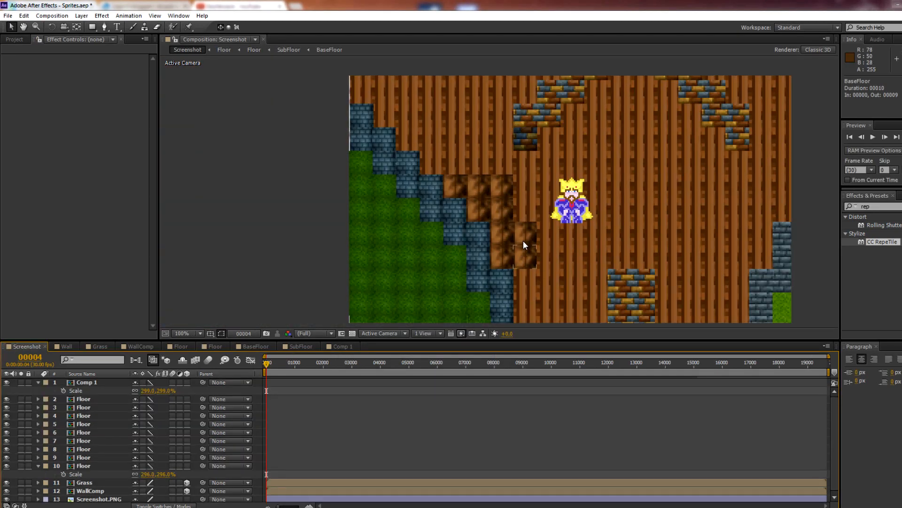
{"action": "scroll", "coordinate": [498, 212], "scroll_direction": "up", "scroll_amount": 4}
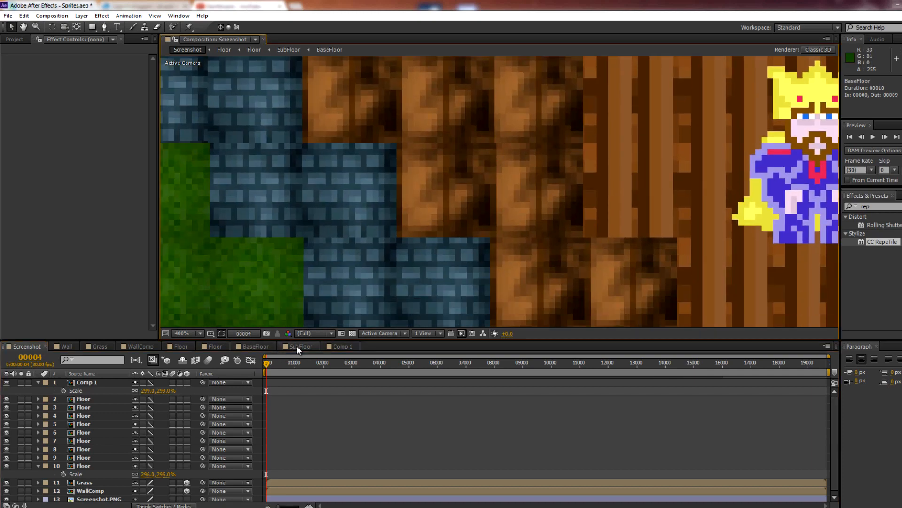
Set the BaseFloor Fractal Noise's turbulence offset in SubFloor to about 12.3, 3.6 and reduce its complexity to about 3.7.
{"action": "left_click", "coordinate": [299, 347]}
{"action": "scroll", "coordinate": [489, 212], "scroll_direction": "up", "scroll_amount": 3}
{"action": "left_click_drag", "start_coordinate": [217, 194], "coordinate": [520, 123]}
{"action": "left_click_drag", "start_coordinate": [92, 129], "coordinate": [3, 130]}
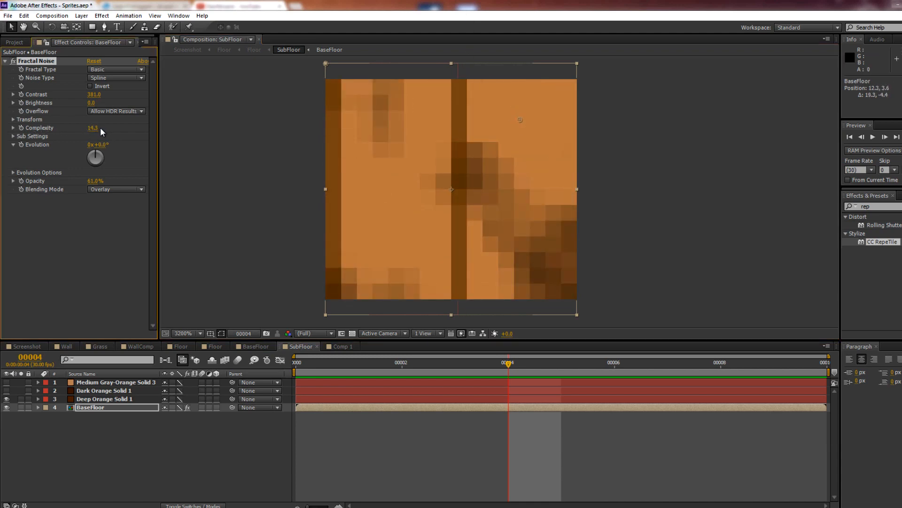
{"action": "left_click_drag", "start_coordinate": [79, 127], "coordinate": [44, 129]}
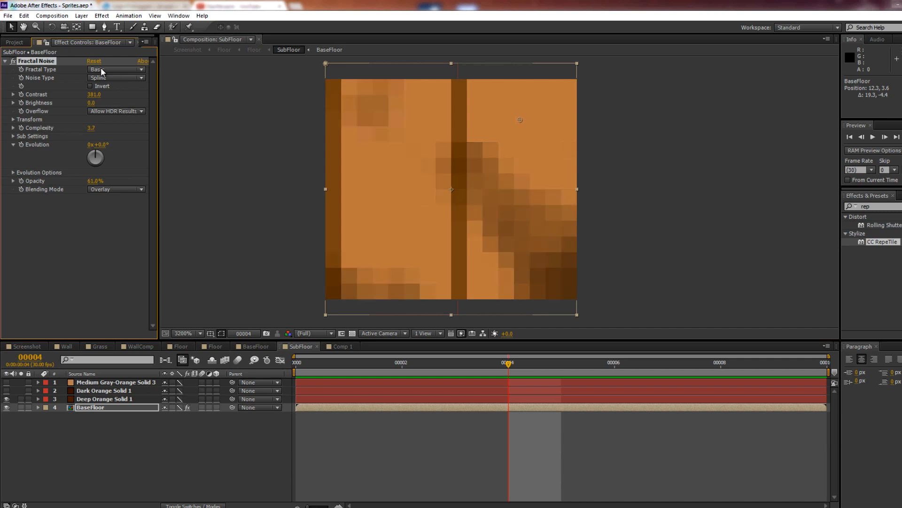
Set BaseFloor's Fractal Noise contrast to 89 and brightness to -8, and expand the noise's Transform settings.
{"action": "left_click_drag", "start_coordinate": [94, 95], "coordinate": [1, 90]}
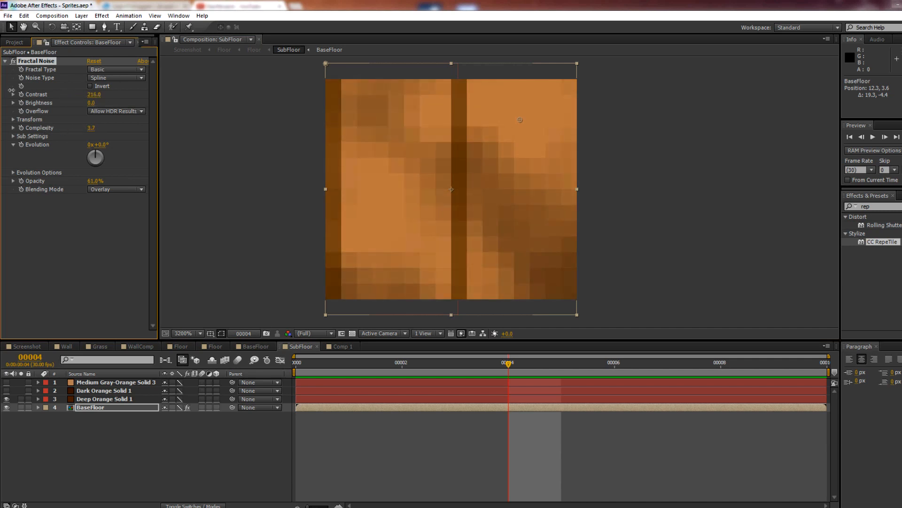
{"action": "left_click_drag", "start_coordinate": [91, 103], "coordinate": [34, 95]}
{"action": "left_click_drag", "start_coordinate": [93, 103], "coordinate": [98, 103]}
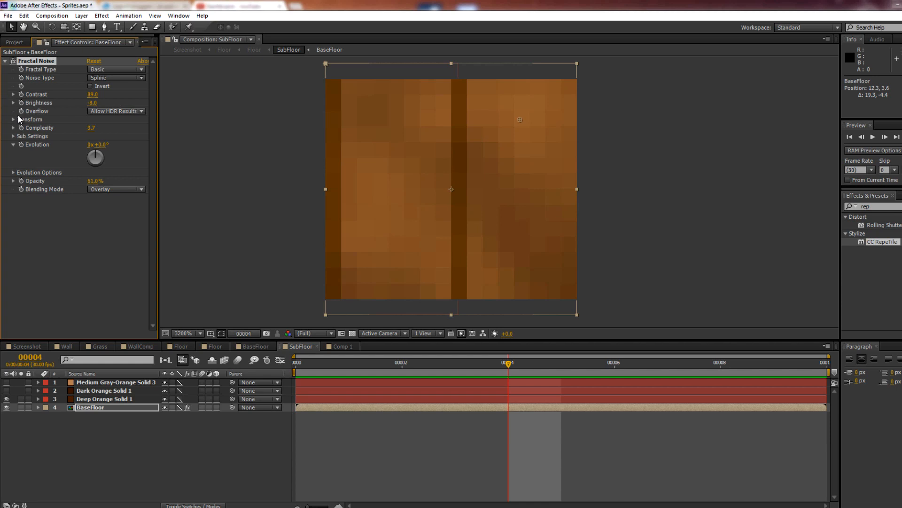
{"action": "left_click", "coordinate": [13, 119]}
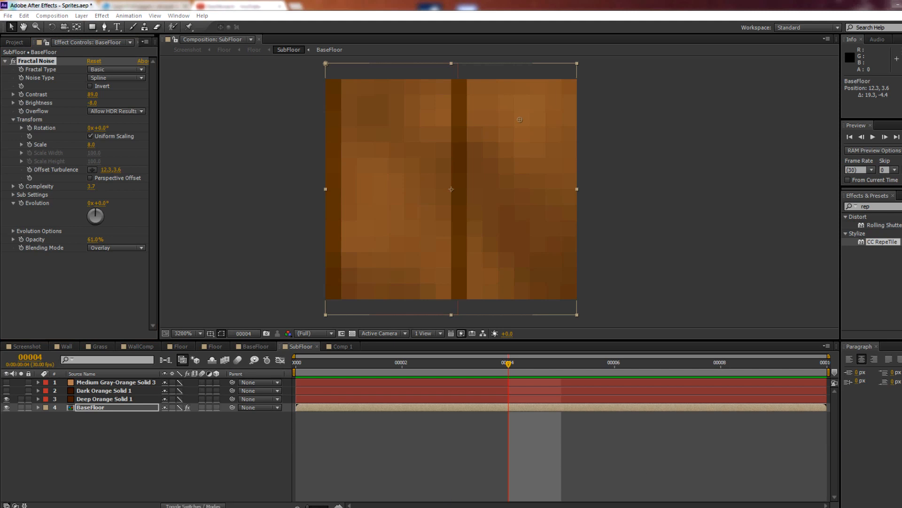
Switch to the browser, open the dark wood floor picture from the image results at original size, and examine its planks up close.
{"action": "left_click", "coordinate": [155, 480]}
{"action": "left_click_drag", "start_coordinate": [433, 3], "coordinate": [901, 6]}
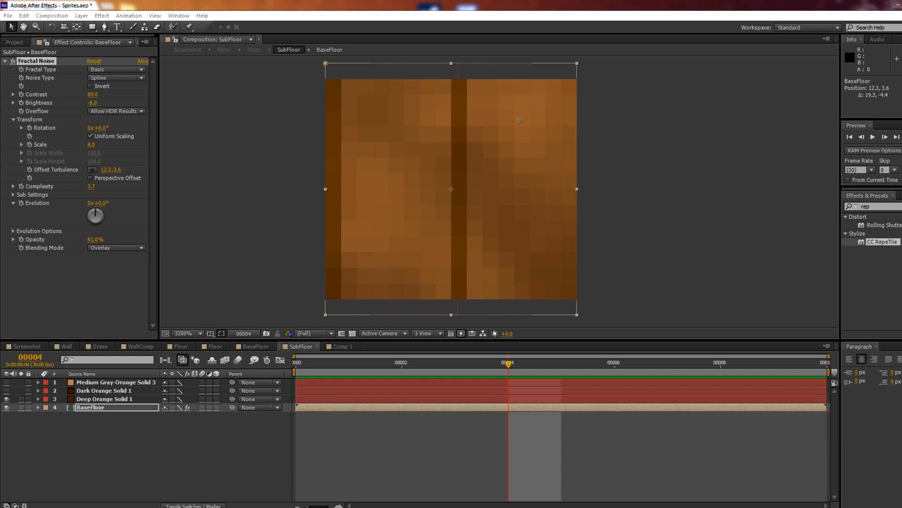
{"action": "key", "text": "alt+Tab"}
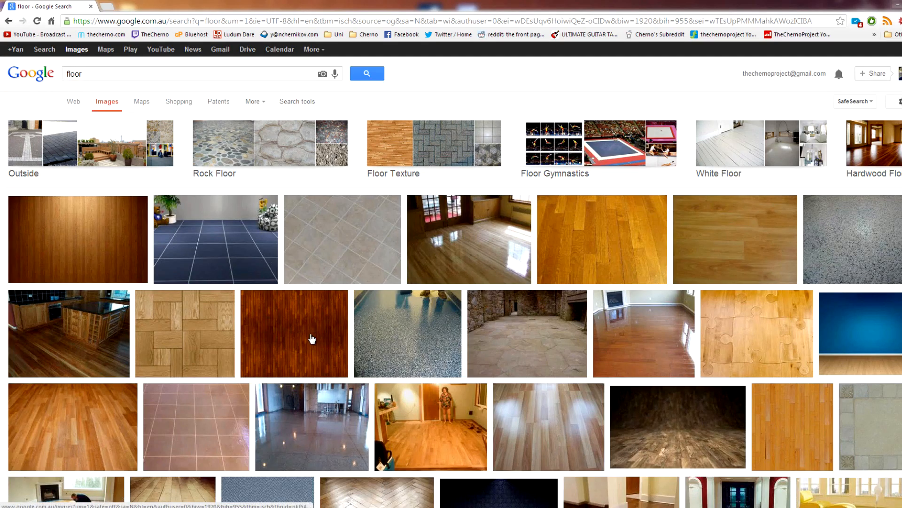
{"action": "left_click", "coordinate": [312, 338]}
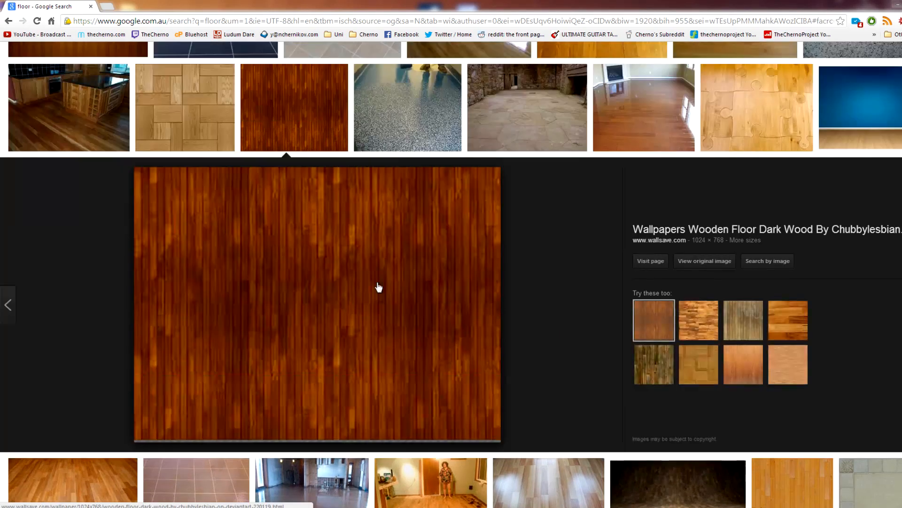
{"action": "left_click", "coordinate": [696, 261]}
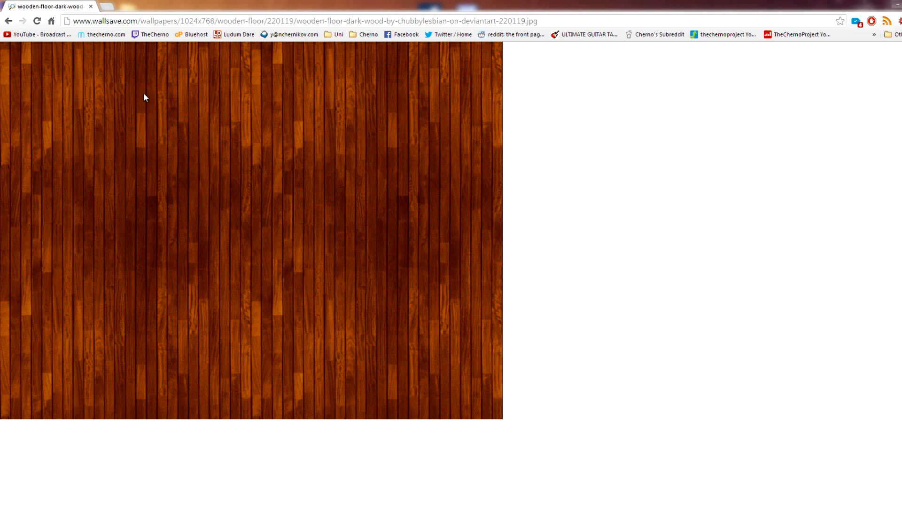
{"action": "scroll", "coordinate": [275, 153], "scroll_direction": "up", "scroll_amount": 9}
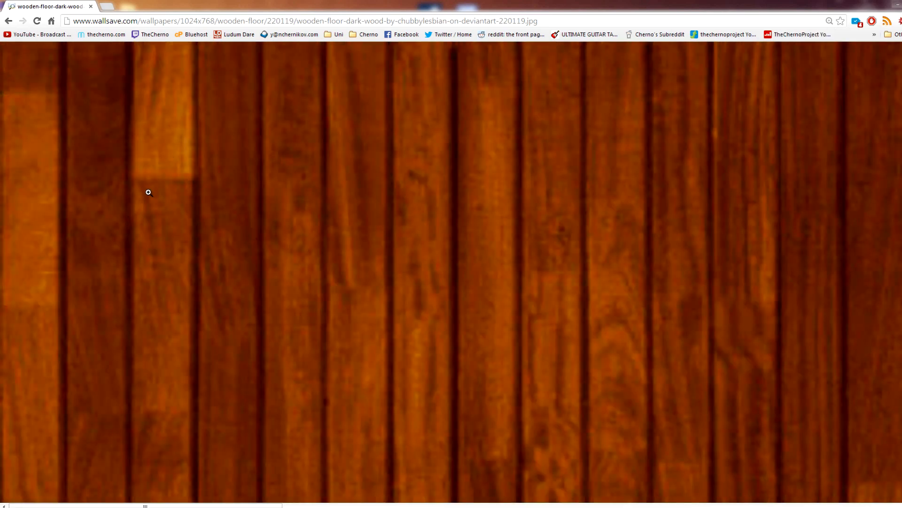
{"action": "left_click", "coordinate": [174, 227]}
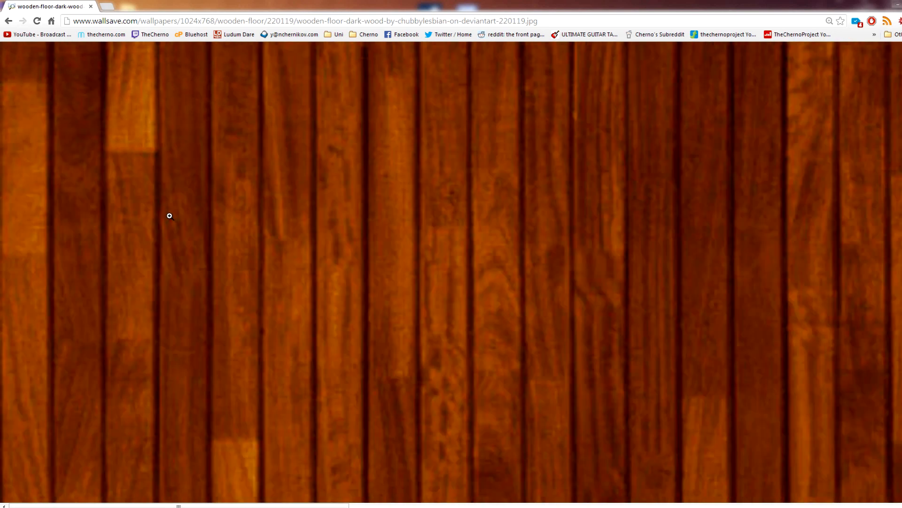
{"action": "left_click", "coordinate": [170, 215]}
{"action": "left_click", "coordinate": [167, 215]}
{"action": "left_click", "coordinate": [167, 216]}
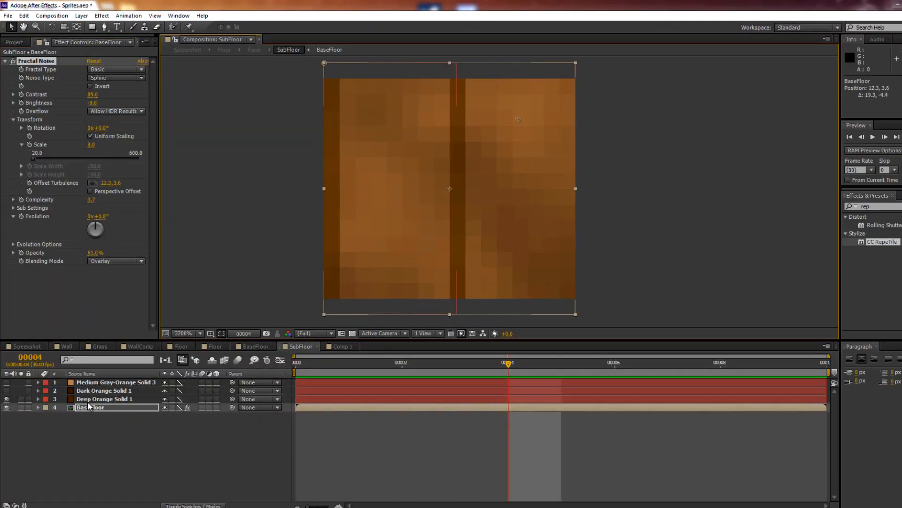
{"action": "left_click", "coordinate": [88, 401]}
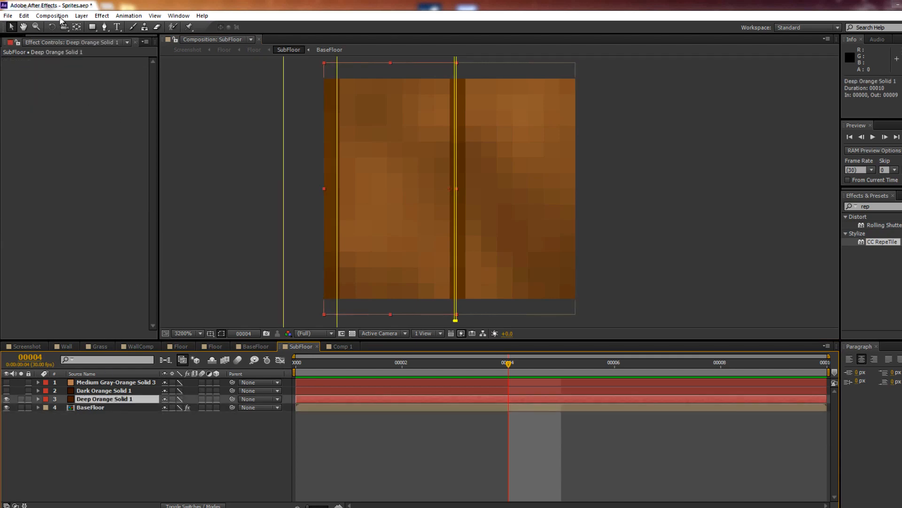
{"action": "left_click", "coordinate": [81, 15]}
{"action": "left_click", "coordinate": [94, 36]}
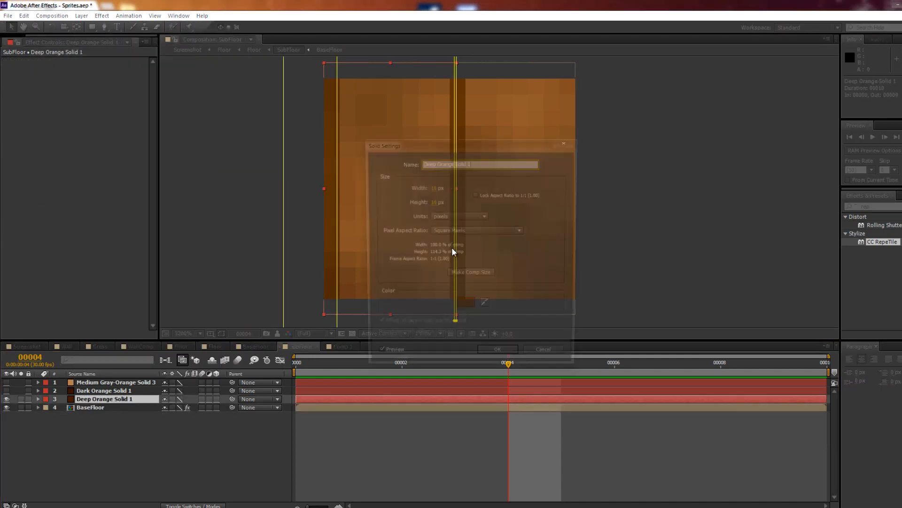
{"action": "left_click", "coordinate": [471, 306]}
{"action": "key", "text": "Escape"}
{"action": "key", "text": "Escape"}
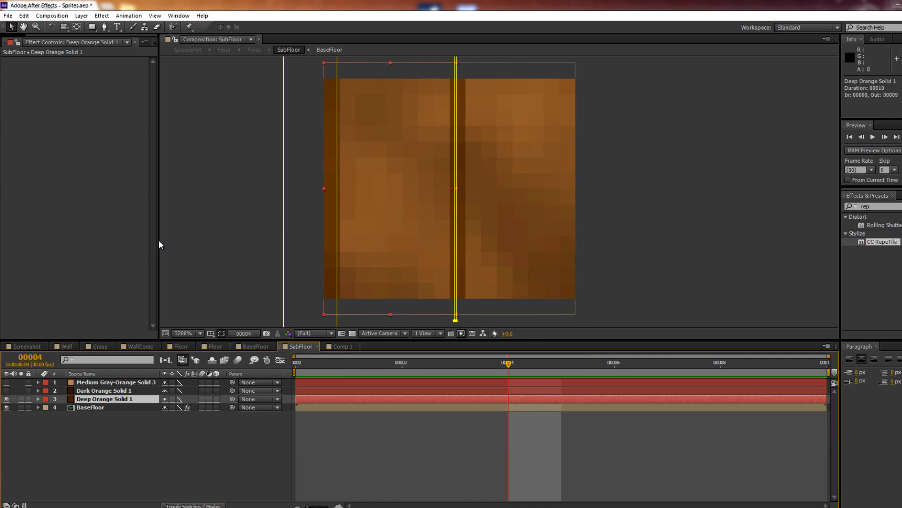
Change the color of the Deep Orange Solid 1 seam layer in SubFloor to very dark brown, 261201.
{"action": "left_click", "coordinate": [86, 407]}
{"action": "left_click", "coordinate": [83, 399]}
{"action": "left_click", "coordinate": [6, 399]}
{"action": "left_click", "coordinate": [7, 399]}
{"action": "left_click", "coordinate": [81, 15]}
{"action": "left_click", "coordinate": [94, 36]}
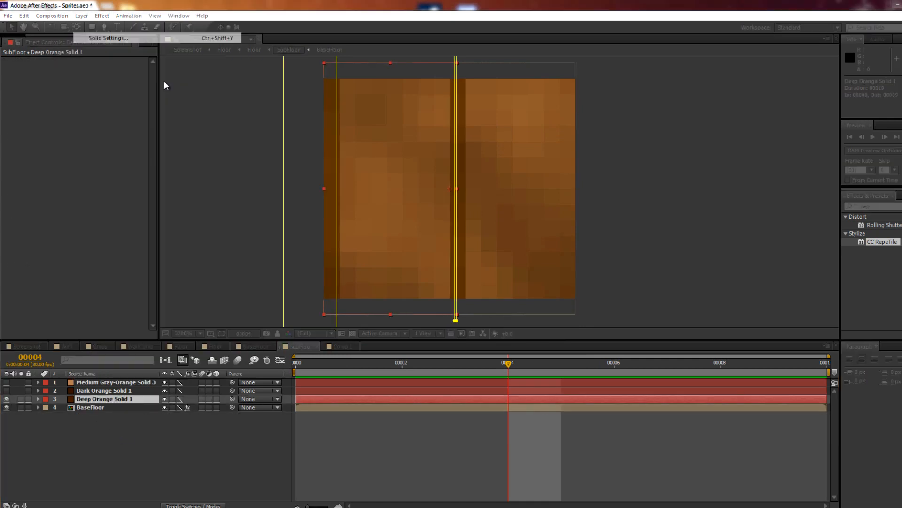
{"action": "left_click", "coordinate": [465, 307]}
{"action": "left_click", "coordinate": [470, 326]}
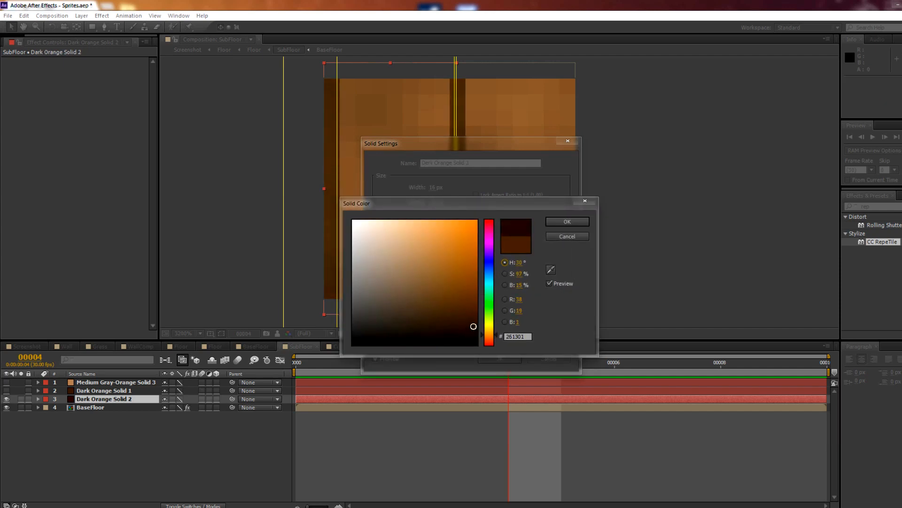
{"action": "left_click_drag", "start_coordinate": [497, 320], "coordinate": [496, 339]}
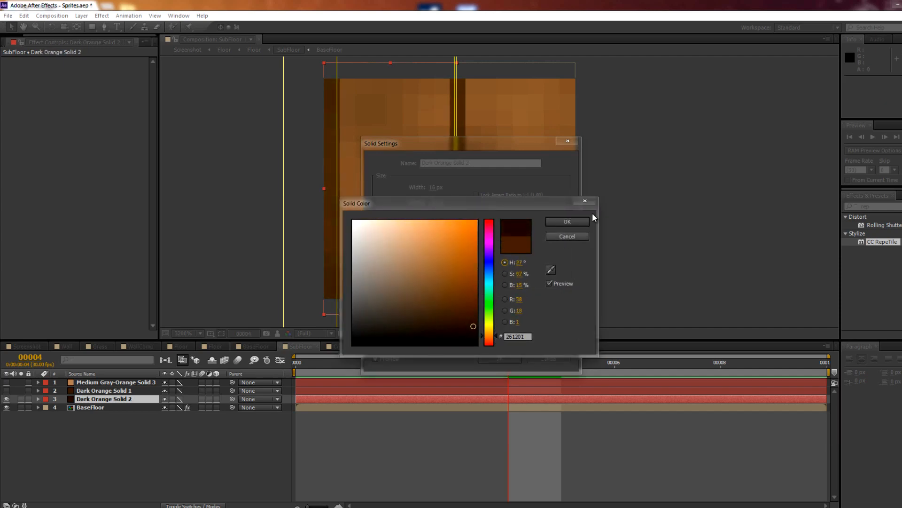
{"action": "left_click", "coordinate": [568, 221]}
{"action": "left_click", "coordinate": [499, 359]}
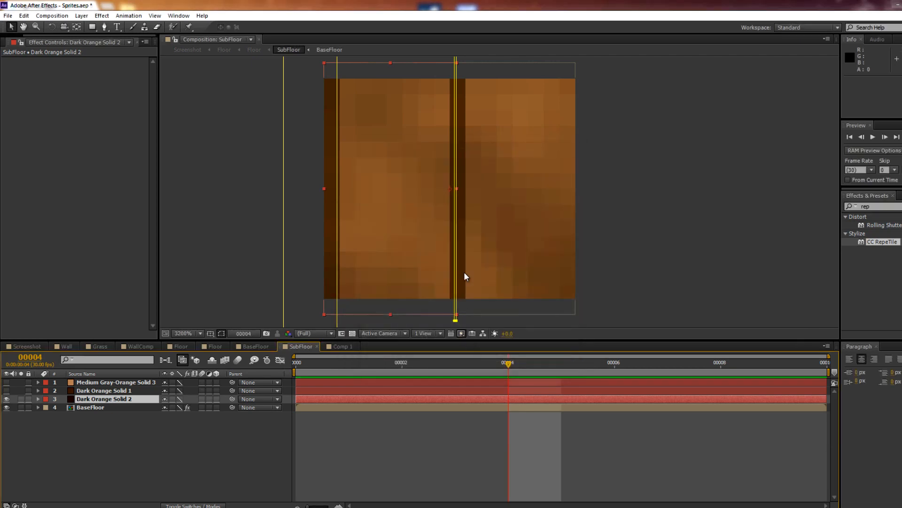
Open the BaseFloor composition and change its Medium Gray-Orange Solid 1 to reddish brown, 833B2A.
{"action": "left_click", "coordinate": [120, 381]}
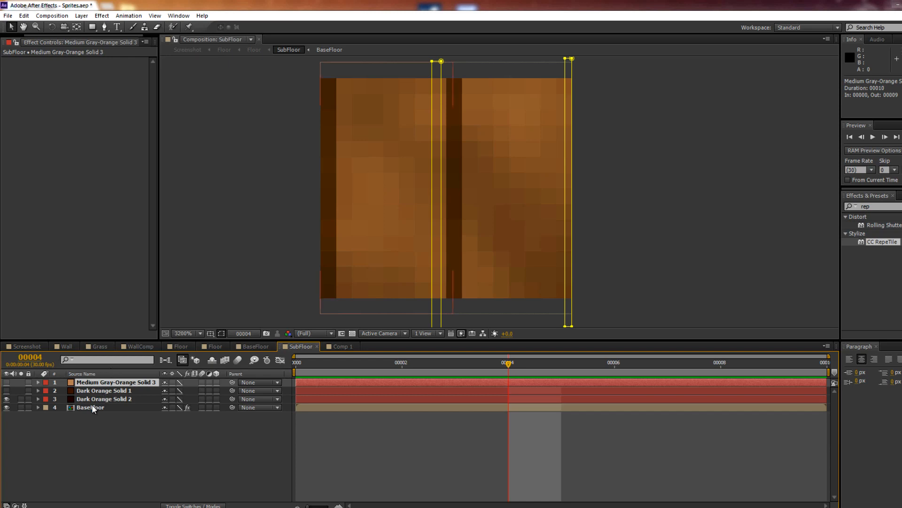
{"action": "double_click", "coordinate": [94, 407]}
{"action": "left_click", "coordinate": [92, 384]}
{"action": "double_click", "coordinate": [96, 8]}
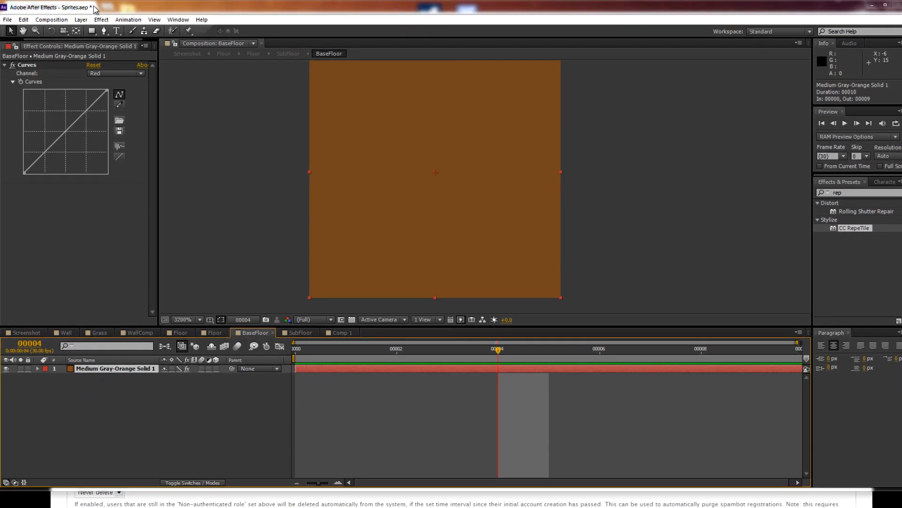
{"action": "double_click", "coordinate": [95, 8]}
{"action": "left_click", "coordinate": [81, 15]}
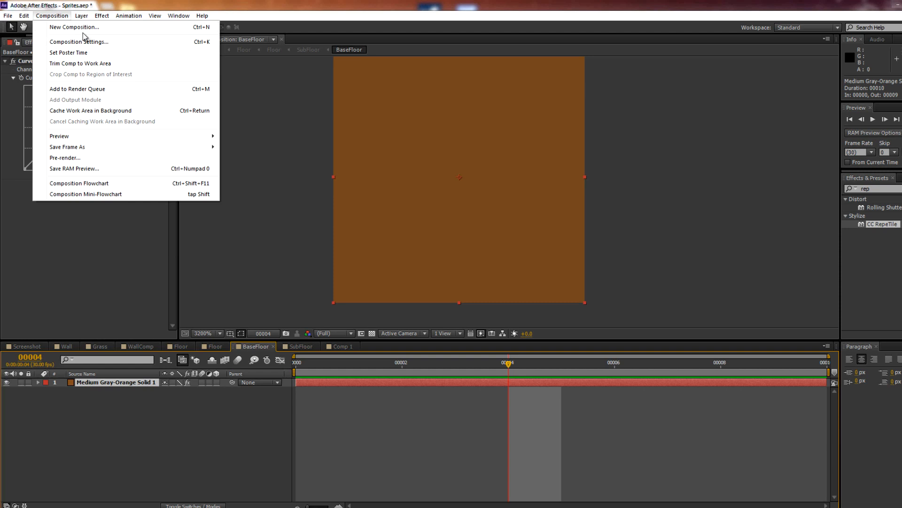
{"action": "mouse_move", "coordinate": [81, 15]}
{"action": "left_click", "coordinate": [89, 38]}
{"action": "left_click", "coordinate": [465, 308]}
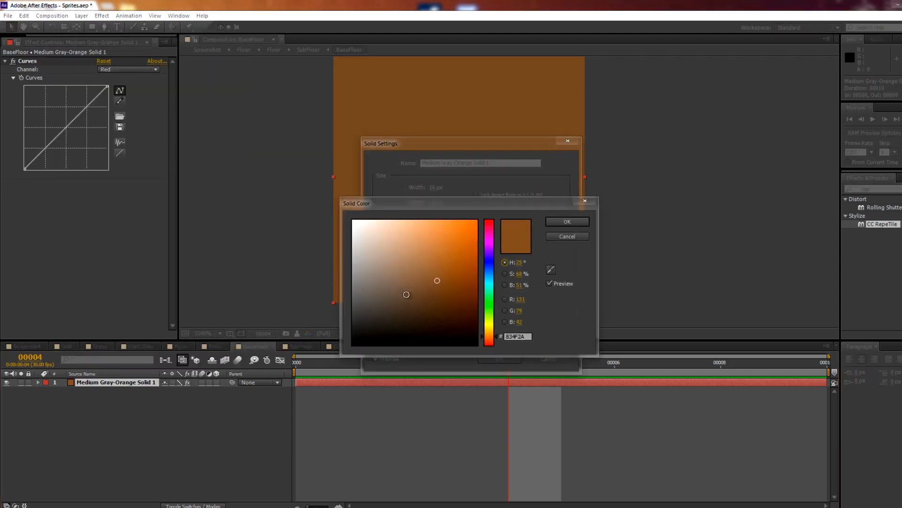
{"action": "left_click", "coordinate": [489, 338]}
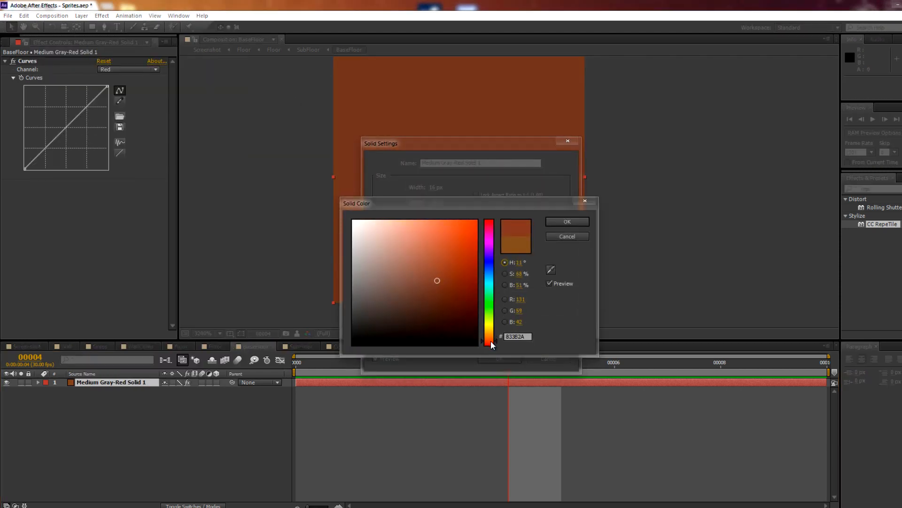
{"action": "left_click", "coordinate": [567, 221]}
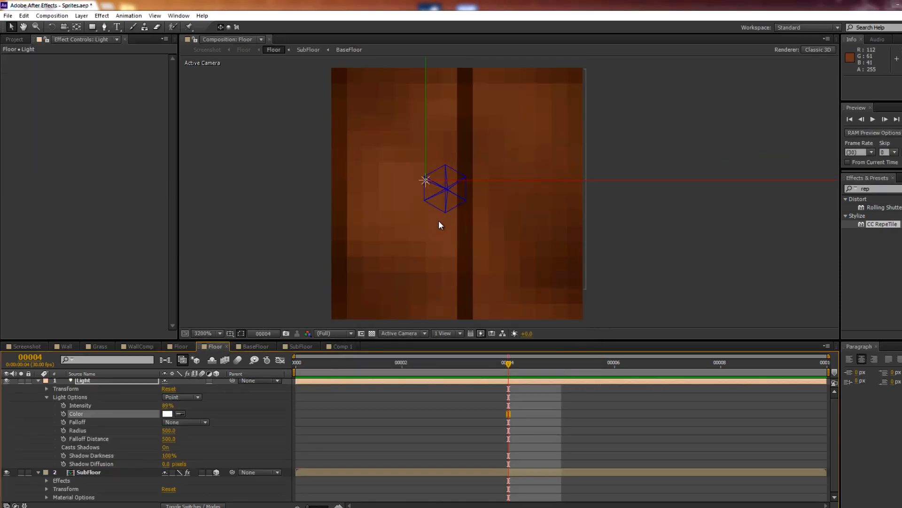
In SubFloor, set BaseFloor's Fractal Noise scale to 20, brightness to 0 and contrast to 70.
{"action": "left_click", "coordinate": [314, 346]}
{"action": "left_click_drag", "start_coordinate": [434, 197], "coordinate": [429, 193]}
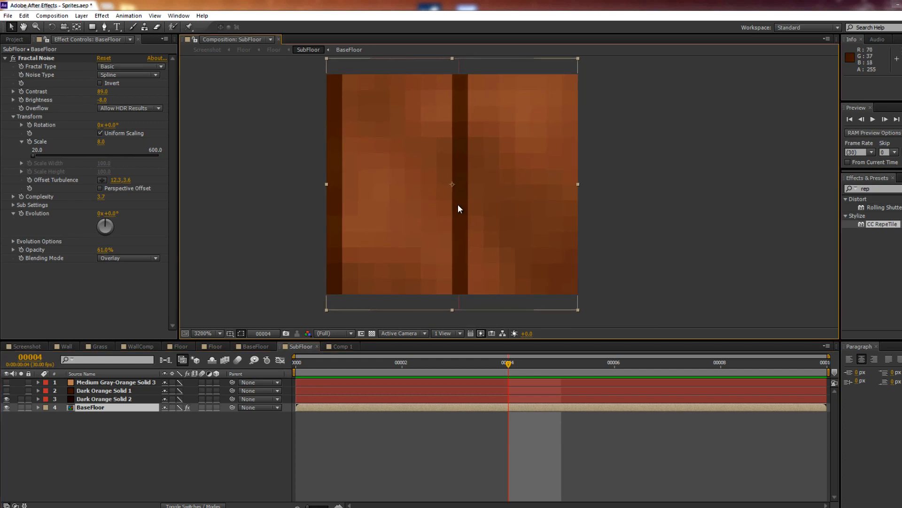
{"action": "left_click", "coordinate": [34, 154]}
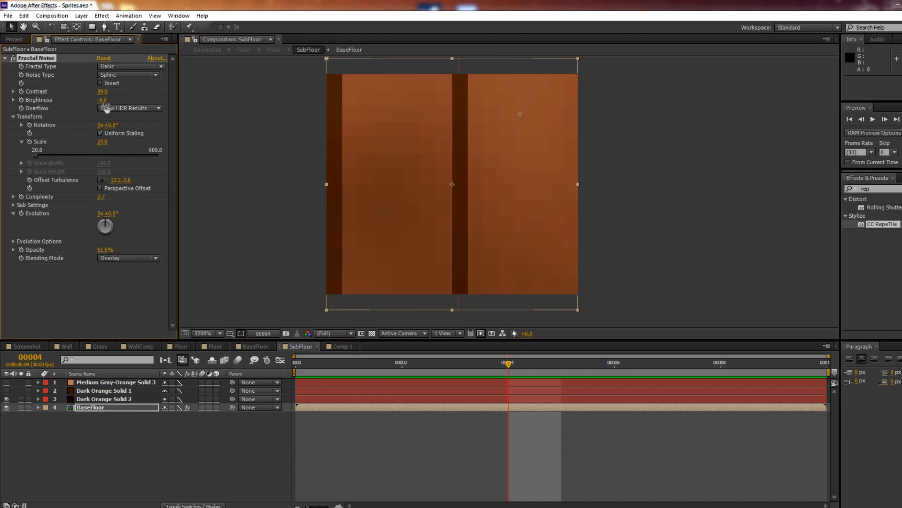
{"action": "left_click_drag", "start_coordinate": [104, 99], "coordinate": [105, 96]}
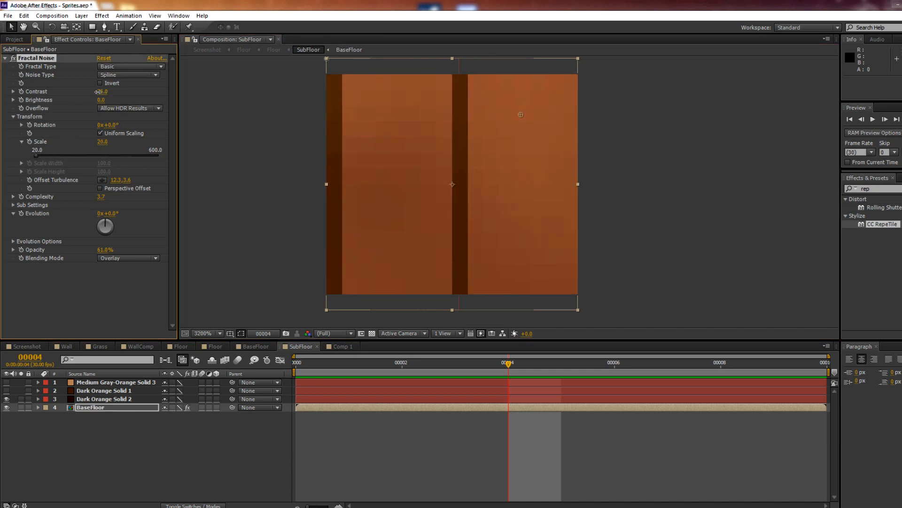
Turn off the noise's uniform scaling and adjust its scale width and height separately so the grain runs vertically along the planks.
{"action": "left_click", "coordinate": [100, 134]}
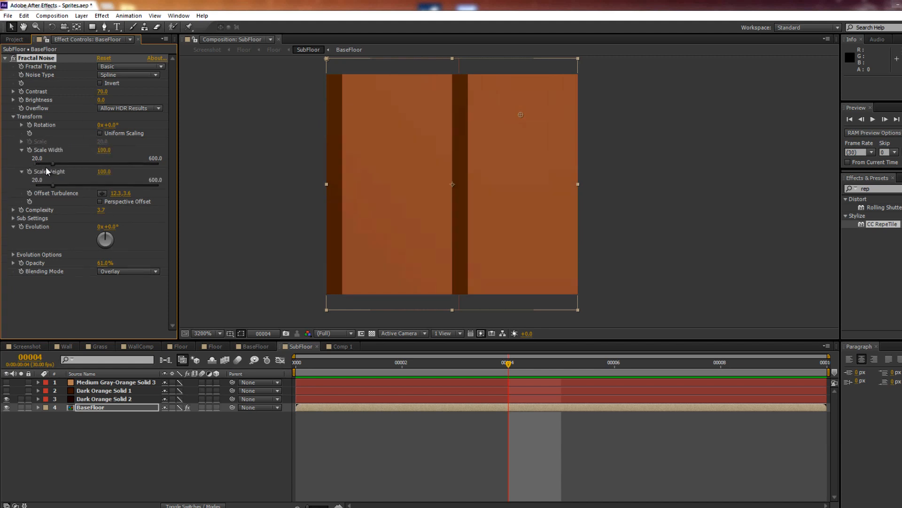
{"action": "left_click_drag", "start_coordinate": [55, 162], "coordinate": [27, 186]}
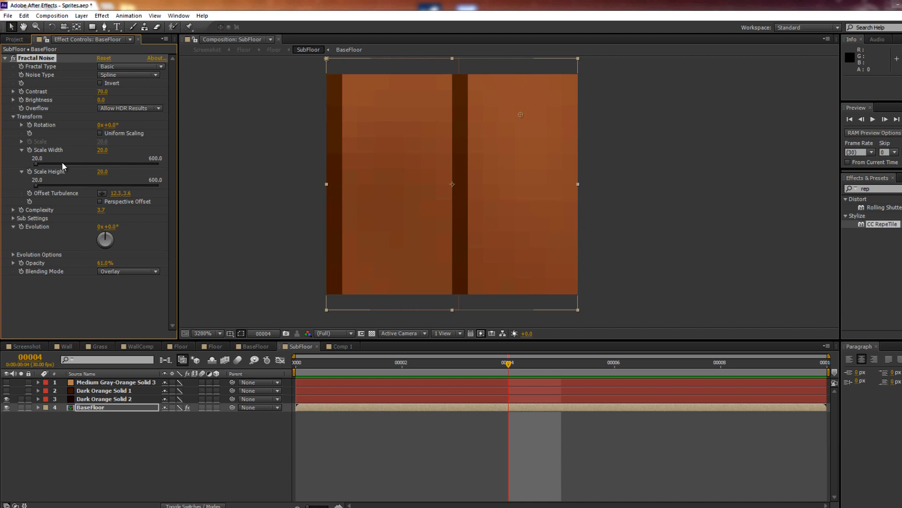
{"action": "mouse_move", "coordinate": [99, 155]}
{"action": "left_mouse_down"}
{"action": "mouse_move", "coordinate": [72, 153]}
{"action": "mouse_move", "coordinate": [96, 170]}
{"action": "left_mouse_up"}
In the Screenshot composition, nudge one of the Floor tiles against its neighbours, to position 287.2, 296.8.
{"action": "left_click", "coordinate": [35, 347]}
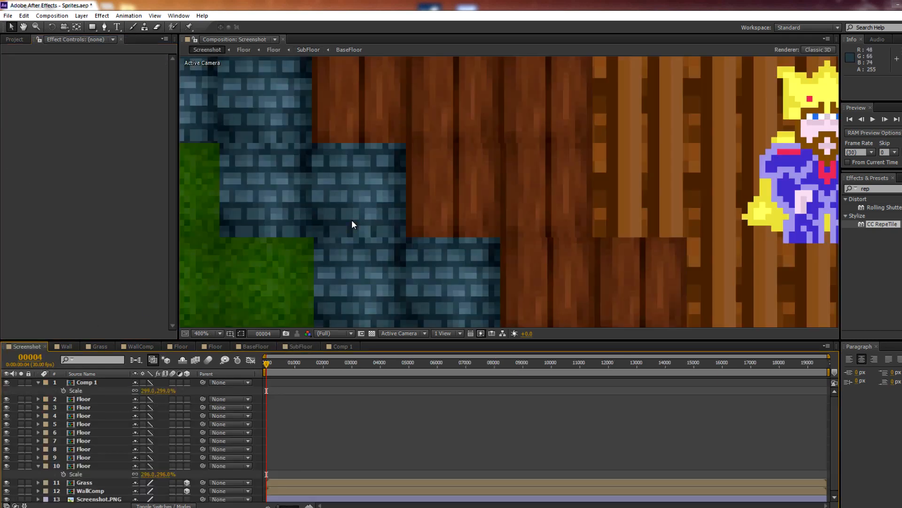
{"action": "scroll", "coordinate": [351, 219], "scroll_direction": "down", "scroll_amount": 1}
{"action": "left_click_drag", "start_coordinate": [612, 241], "coordinate": [609, 204]}
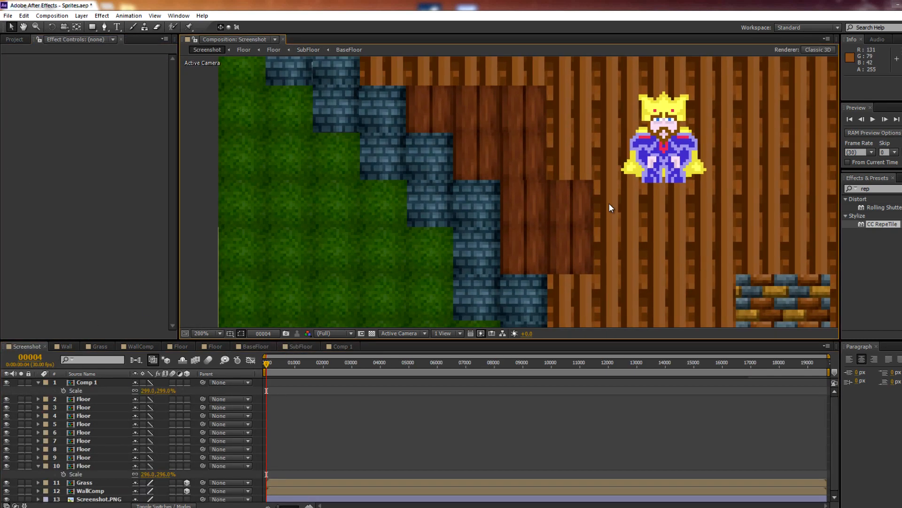
{"action": "scroll", "coordinate": [536, 133], "scroll_direction": "up", "scroll_amount": 1}
{"action": "left_click_drag", "start_coordinate": [504, 195], "coordinate": [504, 212]}
{"action": "scroll", "coordinate": [512, 207], "scroll_direction": "up", "scroll_amount": 2}
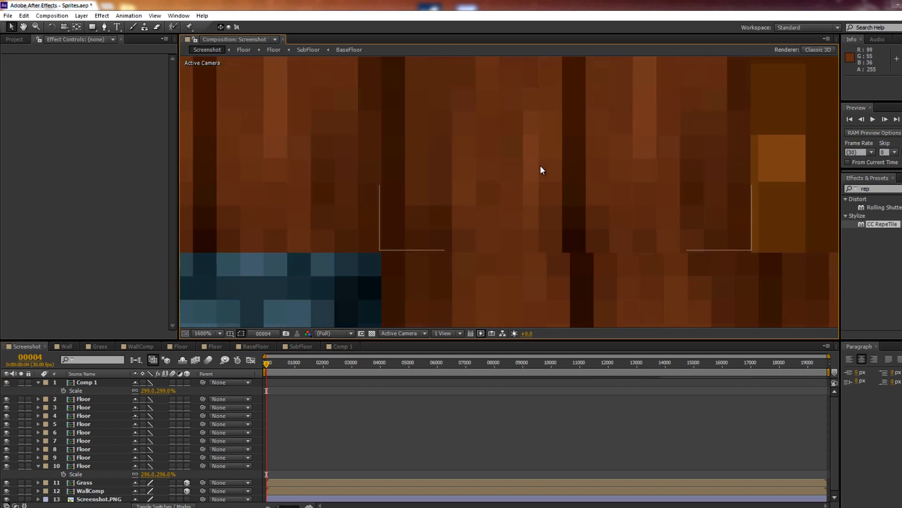
{"action": "scroll", "coordinate": [540, 167], "scroll_direction": "down", "scroll_amount": 2}
{"action": "scroll", "coordinate": [522, 178], "scroll_direction": "up", "scroll_amount": 1}
{"action": "left_click_drag", "start_coordinate": [518, 182], "coordinate": [521, 181]}
{"action": "scroll", "coordinate": [522, 174], "scroll_direction": "down", "scroll_amount": 1}
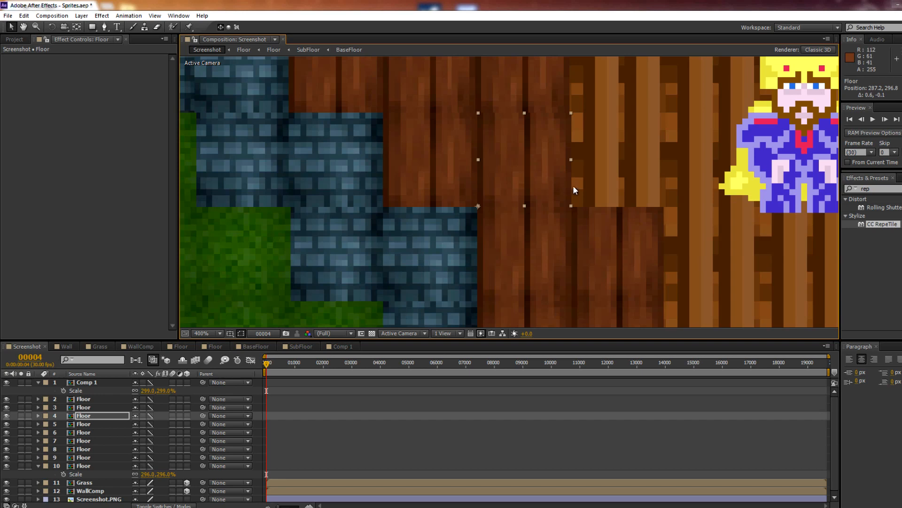
Compare the dark floor tiles and the lit Comp 1 brick tile with the original tiles around them.
{"action": "scroll", "coordinate": [586, 186], "scroll_direction": "down", "scroll_amount": 1}
{"action": "scroll", "coordinate": [524, 166], "scroll_direction": "up", "scroll_amount": 1}
{"action": "scroll", "coordinate": [517, 160], "scroll_direction": "down", "scroll_amount": 4}
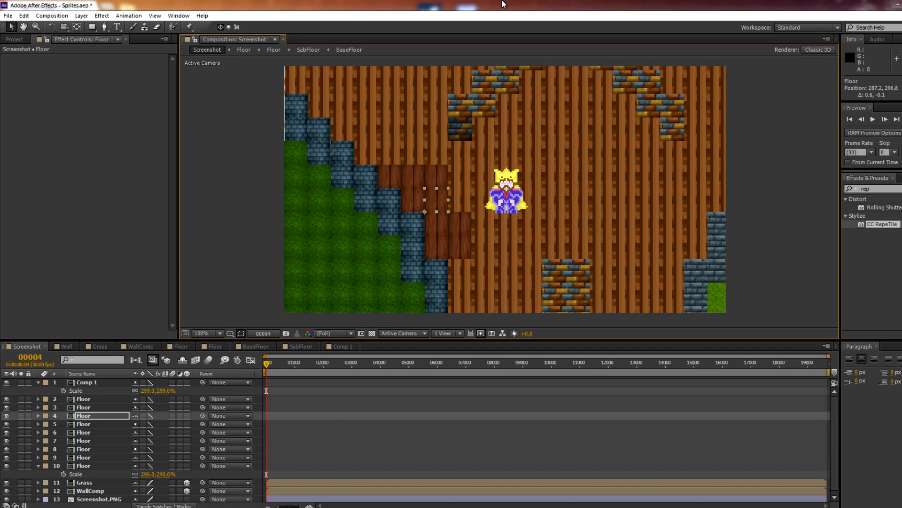
{"action": "scroll", "coordinate": [495, 243], "scroll_direction": "up", "scroll_amount": 2}
{"action": "left_click_drag", "start_coordinate": [495, 242], "coordinate": [612, 140]}
{"action": "scroll", "coordinate": [613, 140], "scroll_direction": "down", "scroll_amount": 1}
{"action": "left_click_drag", "start_coordinate": [541, 164], "coordinate": [448, 305]}
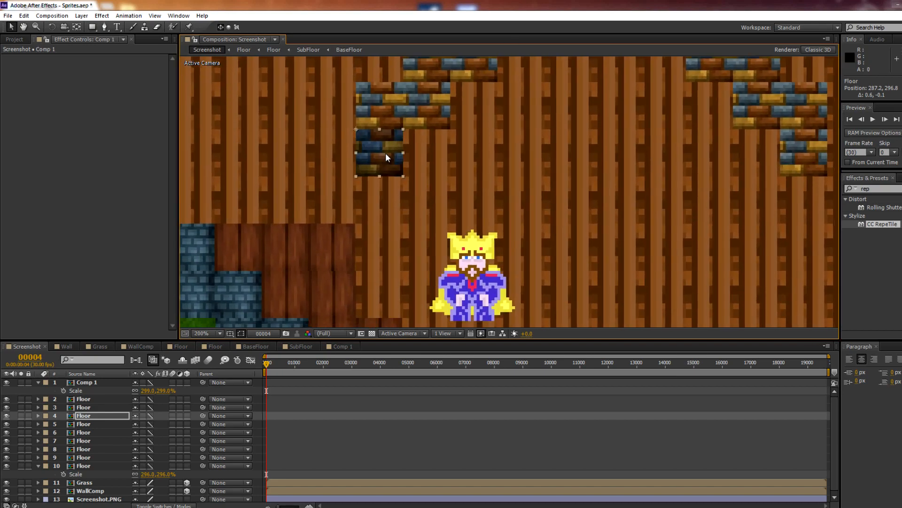
{"action": "left_click", "coordinate": [387, 155]}
{"action": "scroll", "coordinate": [391, 161], "scroll_direction": "up", "scroll_amount": 2}
{"action": "left_click_drag", "start_coordinate": [390, 161], "coordinate": [489, 197]}
{"action": "scroll", "coordinate": [490, 174], "scroll_direction": "down", "scroll_amount": 1}
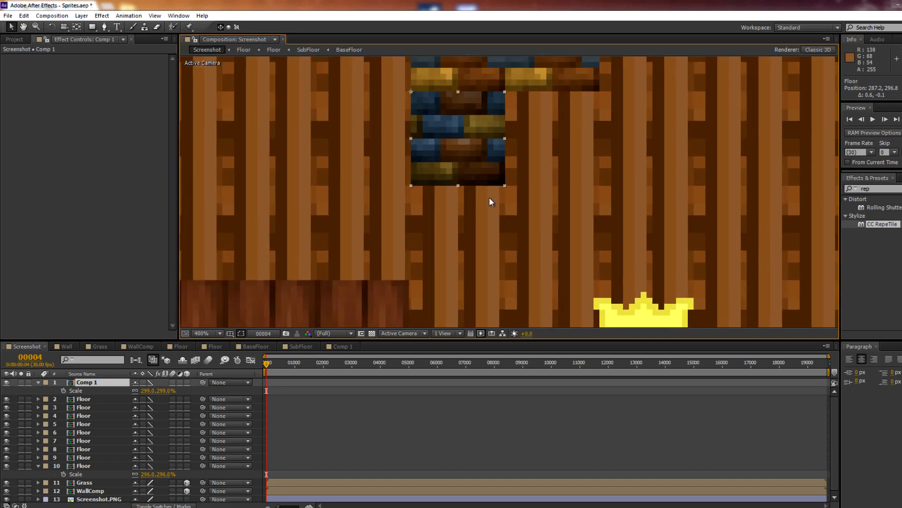
{"action": "scroll", "coordinate": [489, 198], "scroll_direction": "down", "scroll_amount": 1}
{"action": "left_click_drag", "start_coordinate": [460, 237], "coordinate": [450, 204]}
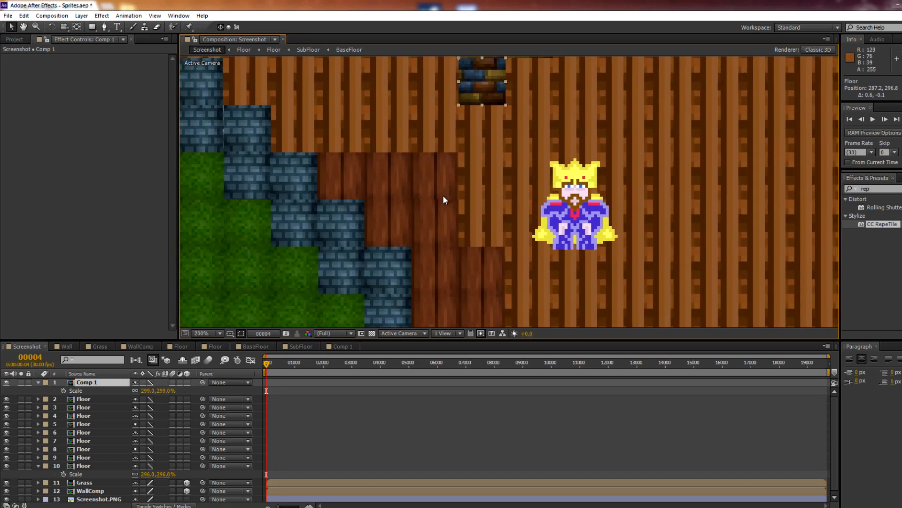
Nudge misaligned Floor tiles slightly to line up with their neighbours, placing one at 239.4, 249.0.
{"action": "scroll", "coordinate": [433, 187], "scroll_direction": "up", "scroll_amount": 3}
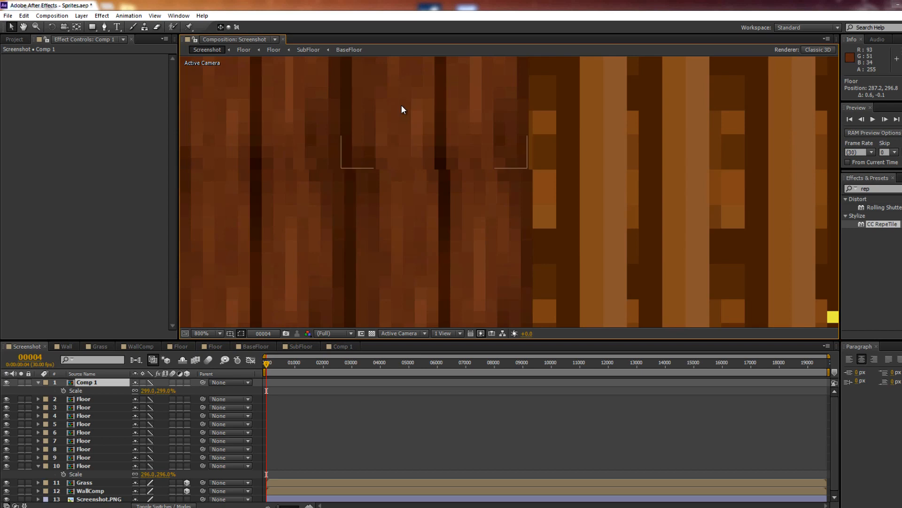
{"action": "left_click_drag", "start_coordinate": [403, 108], "coordinate": [405, 109]}
{"action": "left_click_drag", "start_coordinate": [477, 90], "coordinate": [436, 189]}
{"action": "left_click_drag", "start_coordinate": [258, 171], "coordinate": [260, 172]}
{"action": "scroll", "coordinate": [450, 136], "scroll_direction": "down", "scroll_amount": 1}
{"action": "left_click_drag", "start_coordinate": [517, 69], "coordinate": [454, 153]}
{"action": "left_click_drag", "start_coordinate": [396, 243], "coordinate": [517, 151]}
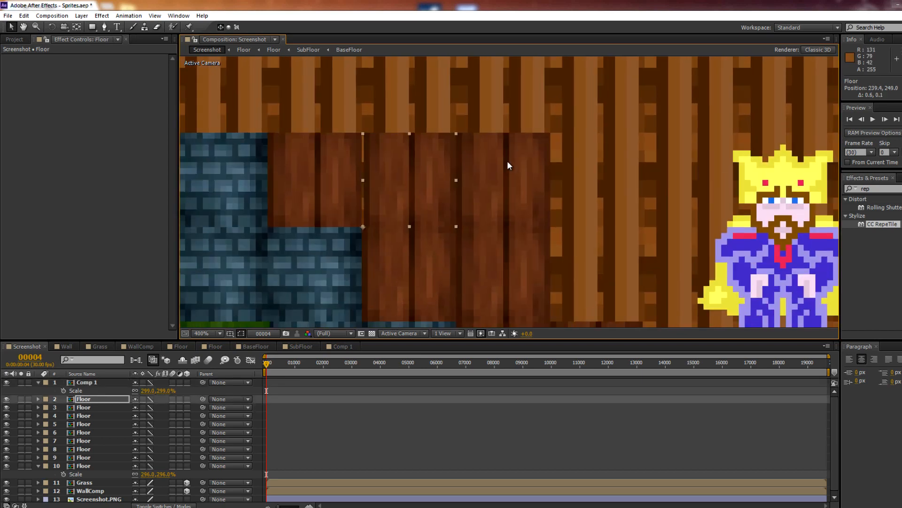
Inspect the lit brick tile in the Screenshot composition and open its source composition, Comp 1.
{"action": "scroll", "coordinate": [517, 151], "scroll_direction": "down", "scroll_amount": 1}
{"action": "scroll", "coordinate": [495, 176], "scroll_direction": "up", "scroll_amount": 2}
{"action": "left_click", "coordinate": [428, 182]}
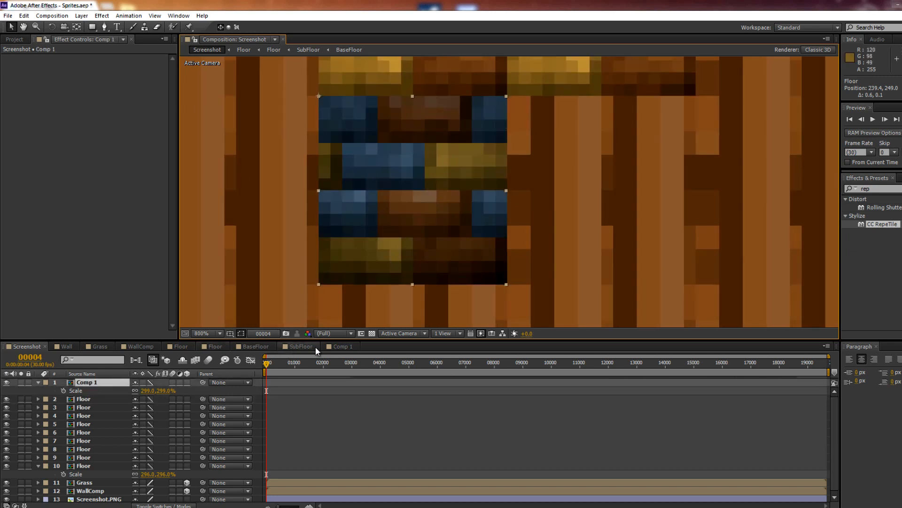
{"action": "left_click", "coordinate": [301, 347]}
{"action": "left_click", "coordinate": [342, 346]}
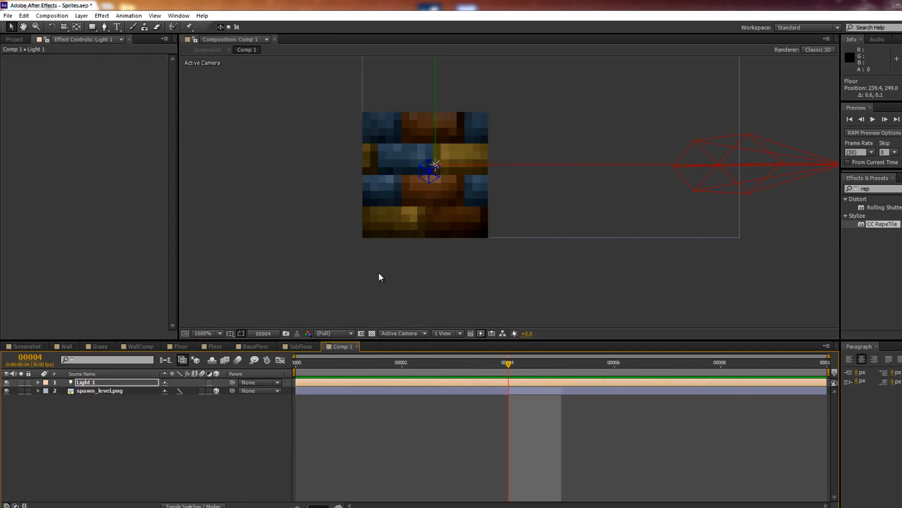
{"action": "scroll", "coordinate": [381, 275], "scroll_direction": "up", "scroll_amount": 2}
{"action": "left_click_drag", "start_coordinate": [382, 275], "coordinate": [468, 260]}
Find the Scatter effect and apply it to spawn_level.png with a scatter amount of 1.
{"action": "left_click", "coordinate": [876, 188]}
{"action": "type", "text": "scatt"}
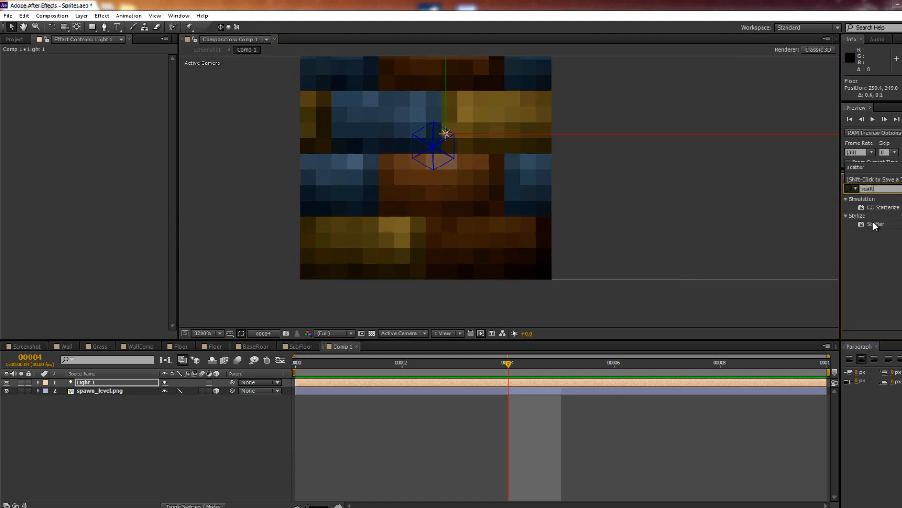
{"action": "left_click_drag", "start_coordinate": [875, 226], "coordinate": [115, 390]}
{"action": "left_click", "coordinate": [101, 66]}
{"action": "type", "text": "1"}
{"action": "left_click", "coordinate": [83, 144]}
{"action": "left_click_drag", "start_coordinate": [327, 137], "coordinate": [302, 168]}
{"action": "scroll", "coordinate": [401, 177], "scroll_direction": "down", "scroll_amount": 1}
Return to the Screenshot composition and examine the scattered brick tile up close and from a distance.
{"action": "left_click", "coordinate": [29, 347]}
{"action": "left_click_drag", "start_coordinate": [341, 227], "coordinate": [335, 235]}
{"action": "scroll", "coordinate": [427, 193], "scroll_direction": "down", "scroll_amount": 1}
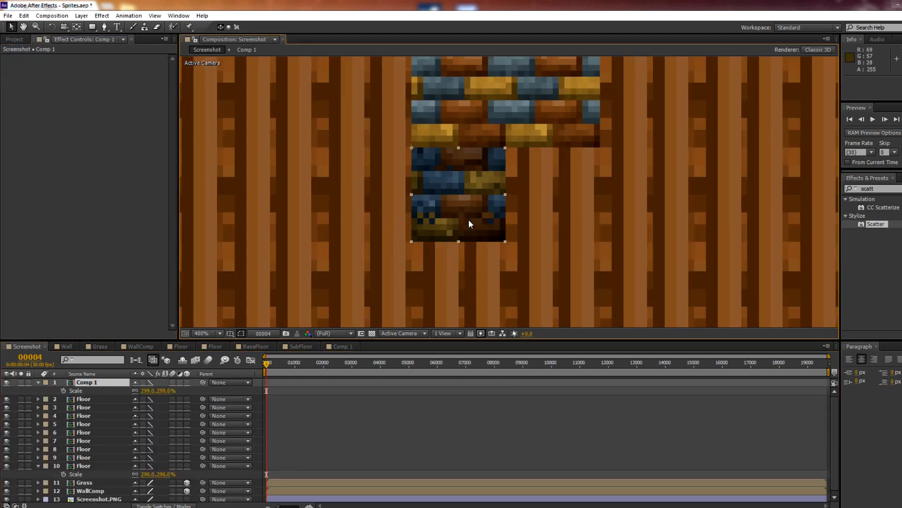
{"action": "scroll", "coordinate": [465, 211], "scroll_direction": "up", "scroll_amount": 1}
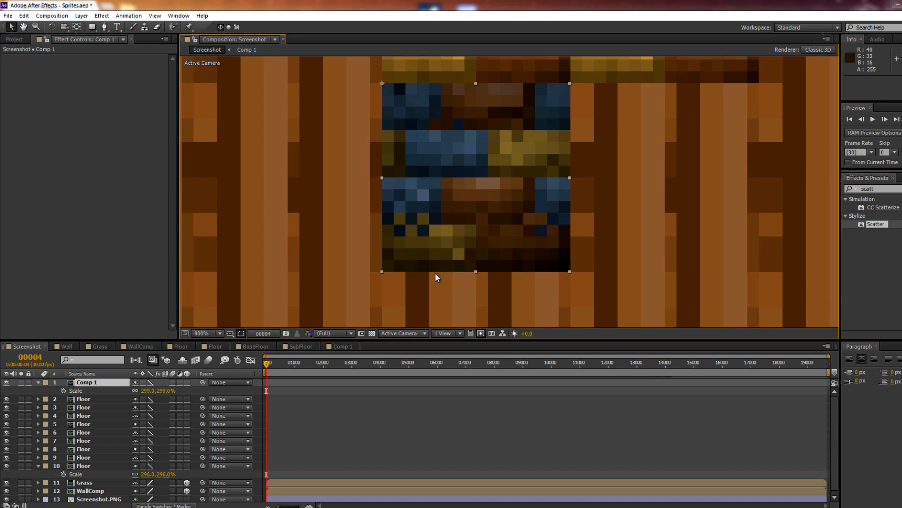
{"action": "scroll", "coordinate": [478, 249], "scroll_direction": "down", "scroll_amount": 1}
{"action": "scroll", "coordinate": [478, 253], "scroll_direction": "down", "scroll_amount": 1}
{"action": "scroll", "coordinate": [495, 210], "scroll_direction": "up", "scroll_amount": 2}
{"action": "scroll", "coordinate": [494, 210], "scroll_direction": "down", "scroll_amount": 2}
{"action": "scroll", "coordinate": [238, 245], "scroll_direction": "down", "scroll_amount": 1}
{"action": "scroll", "coordinate": [514, 195], "scroll_direction": "up", "scroll_amount": 2}
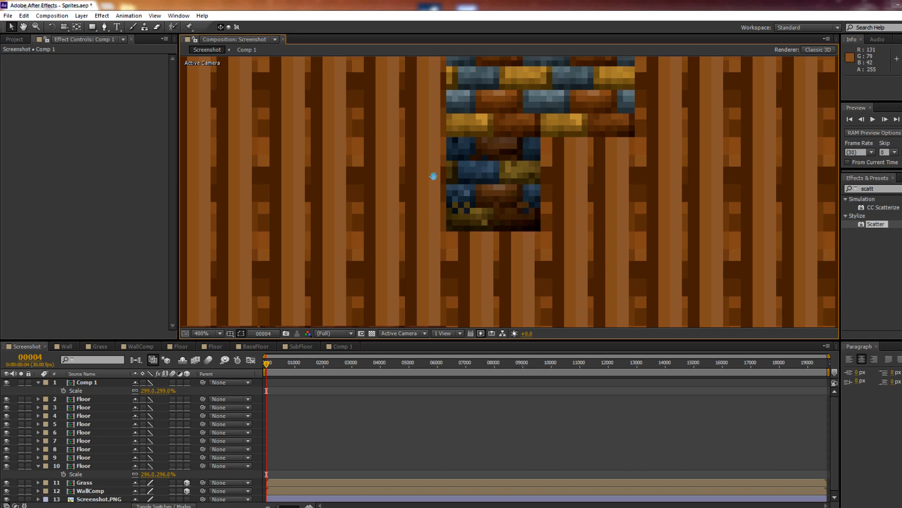
Nudge the Floor tile just above the blue brick wall slightly sideways, to position 190.8, 249.0.
{"action": "left_click_drag", "start_coordinate": [433, 178], "coordinate": [446, 73]}
{"action": "left_click_drag", "start_coordinate": [521, 251], "coordinate": [637, 134]}
{"action": "scroll", "coordinate": [475, 173], "scroll_direction": "up", "scroll_amount": 1}
{"action": "left_click_drag", "start_coordinate": [289, 178], "coordinate": [413, 216]}
{"action": "left_click_drag", "start_coordinate": [313, 184], "coordinate": [311, 183]}
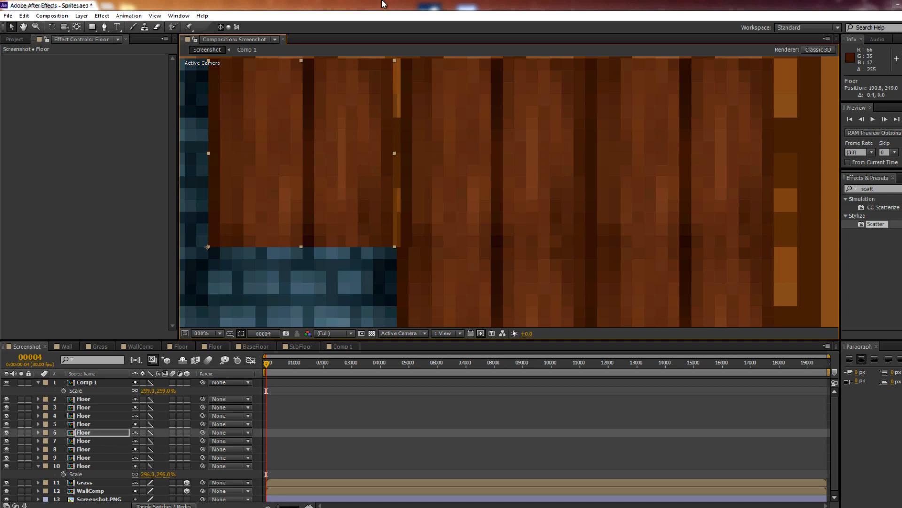